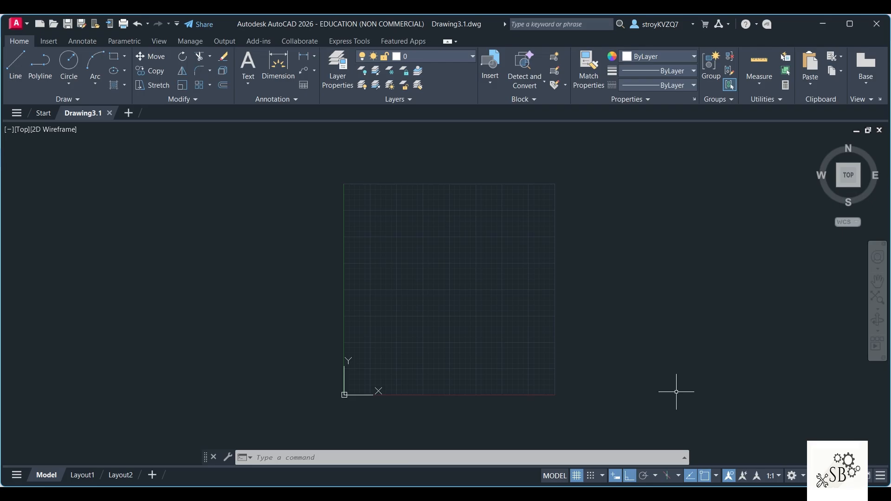
# Step: Switch to the Word document and examine the dimensioned isometric and sectional isometric views of Q3, then return to AutoCAD
pyautogui.click(668, 493)
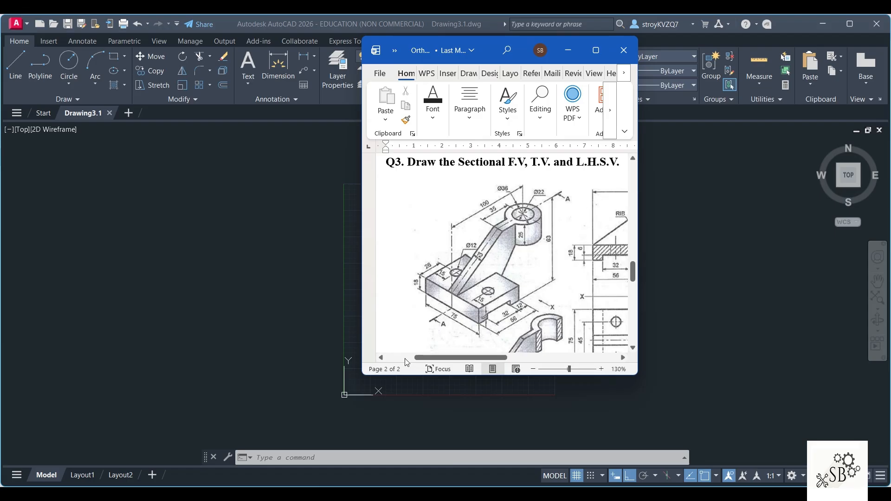
pyautogui.scroll(-5, 554, 275)
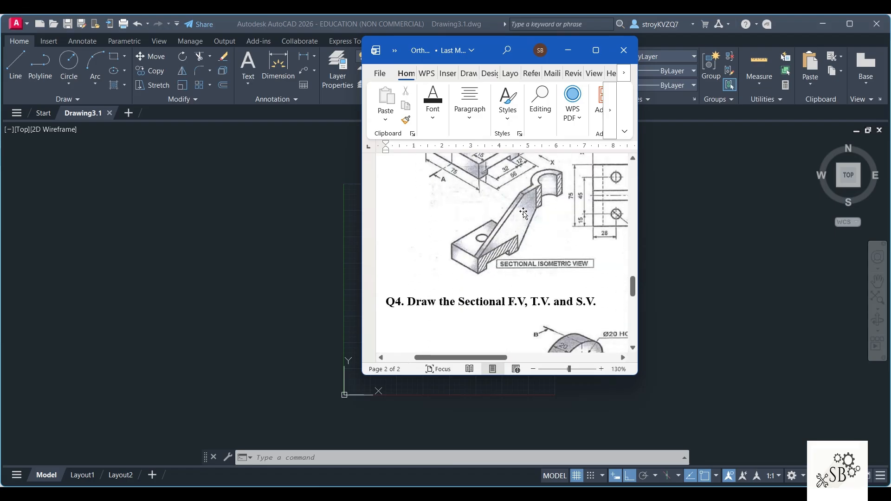
pyautogui.scroll(3, 502, 253)
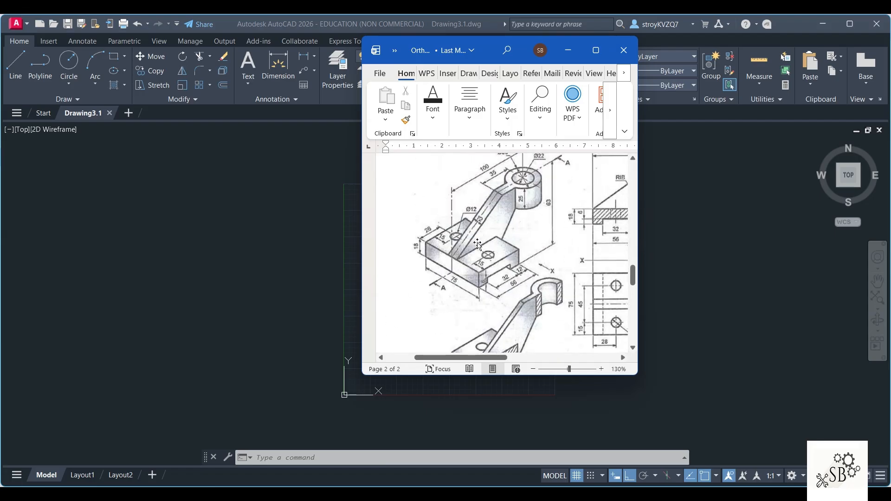
pyautogui.scroll(-2, 503, 332)
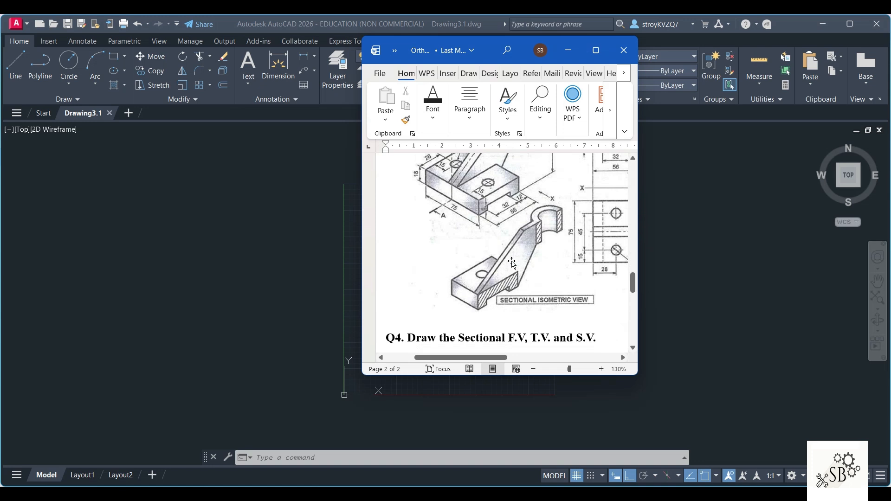
pyautogui.scroll(2, 512, 262)
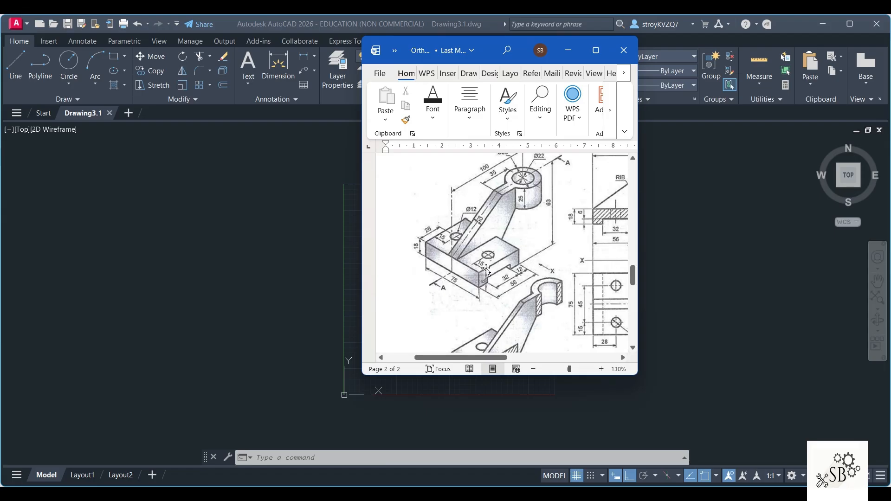
pyautogui.scroll(-3, 486, 269)
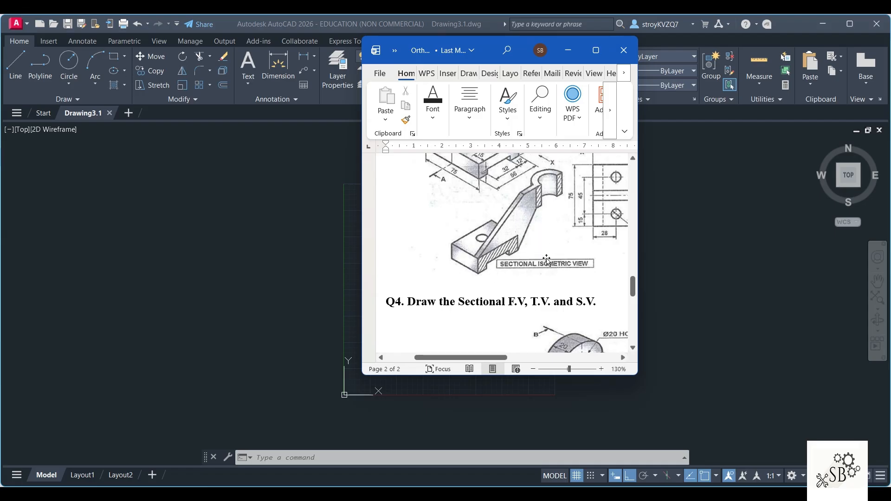
pyautogui.scroll(4, 549, 264)
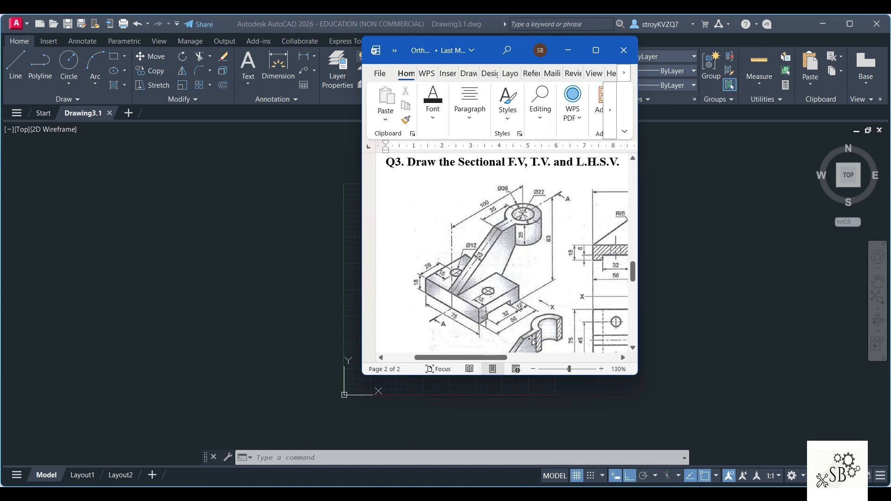
pyautogui.click(337, 227)
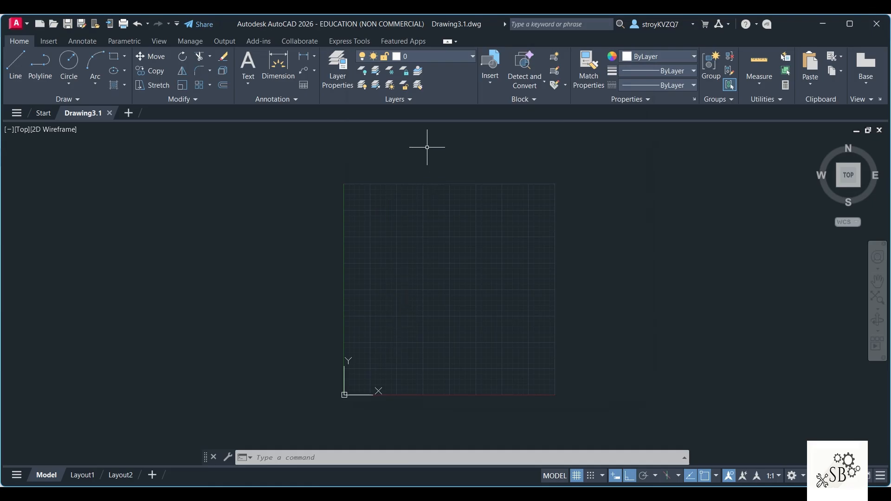
# Step: Review the drawing's layer properties and make the axis line layer current
pyautogui.click(338, 70)
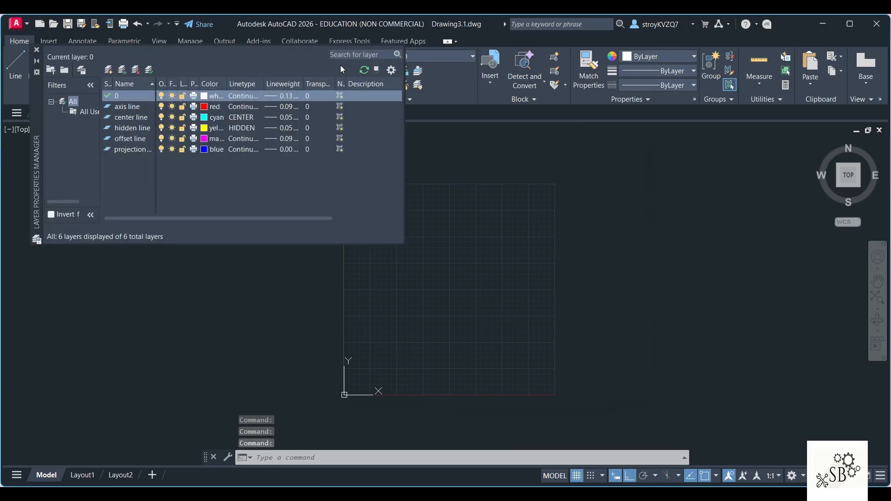
pyautogui.click(37, 50)
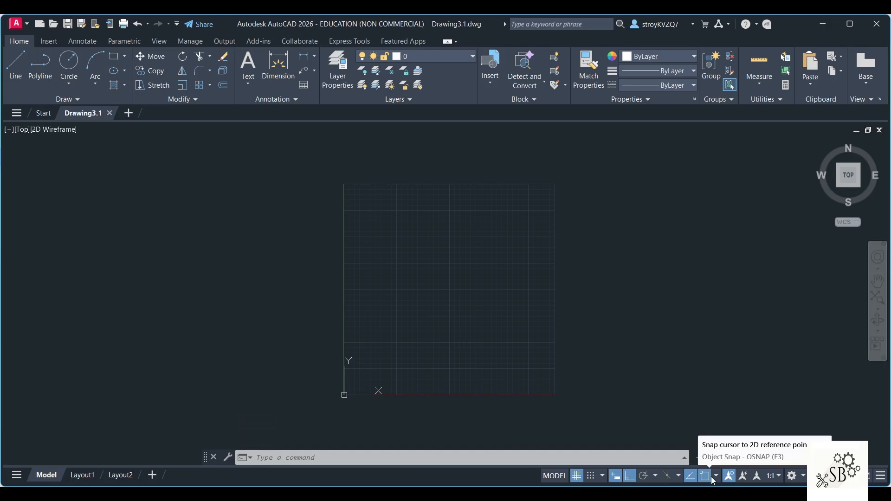
pyautogui.click(426, 58)
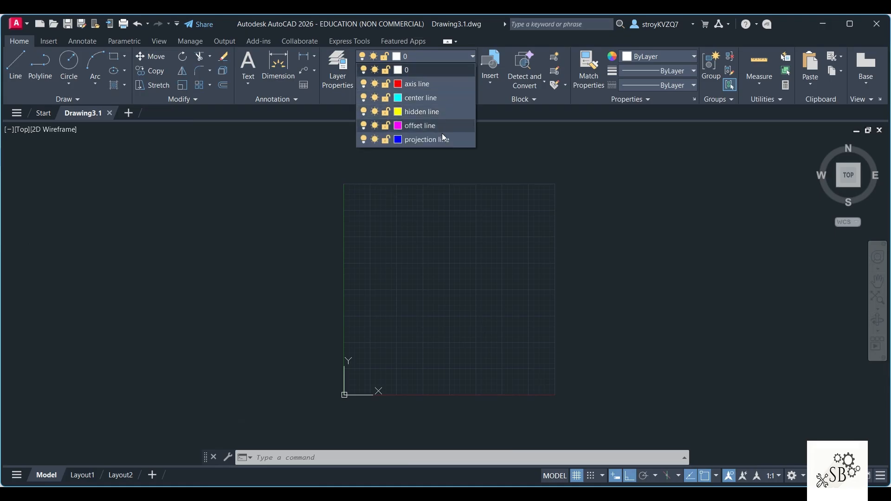
pyautogui.click(435, 89)
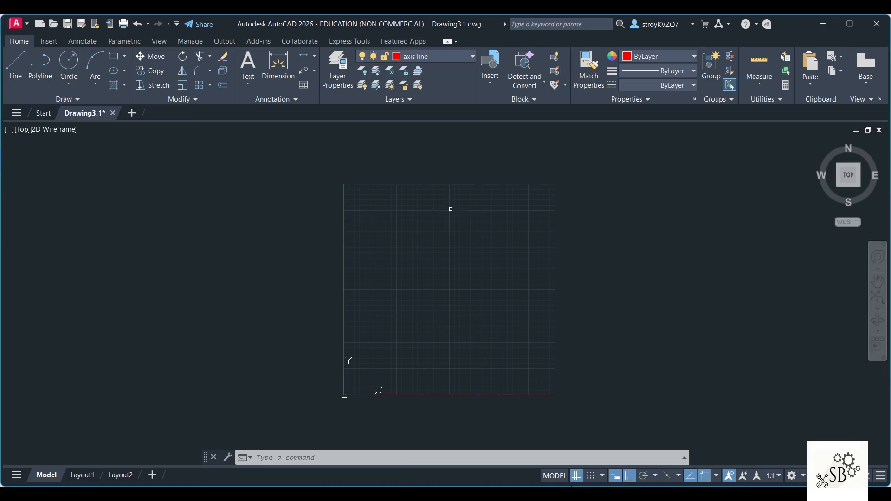
# Step: Draw a vertical axis line about 370 units long and a horizontal axis line crossing it near its middle
pyautogui.click(15, 65)
pyautogui.click(448, 189)
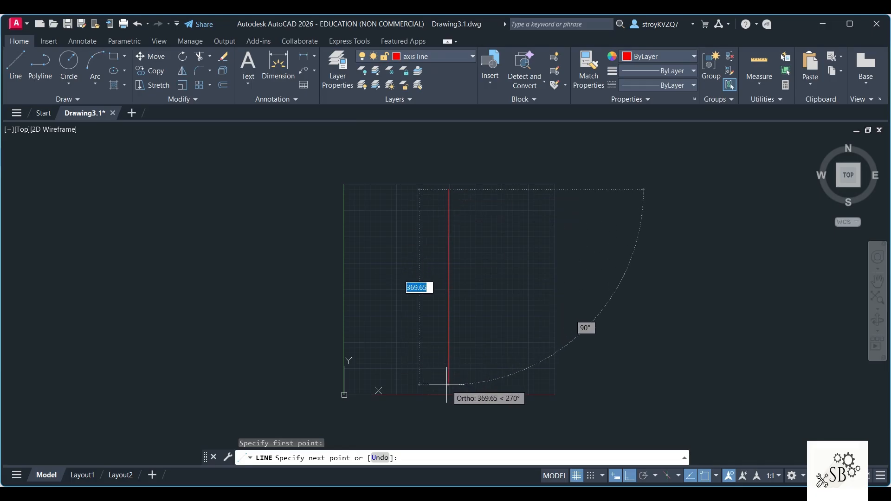
pyautogui.click(447, 385)
pyautogui.press('Escape')
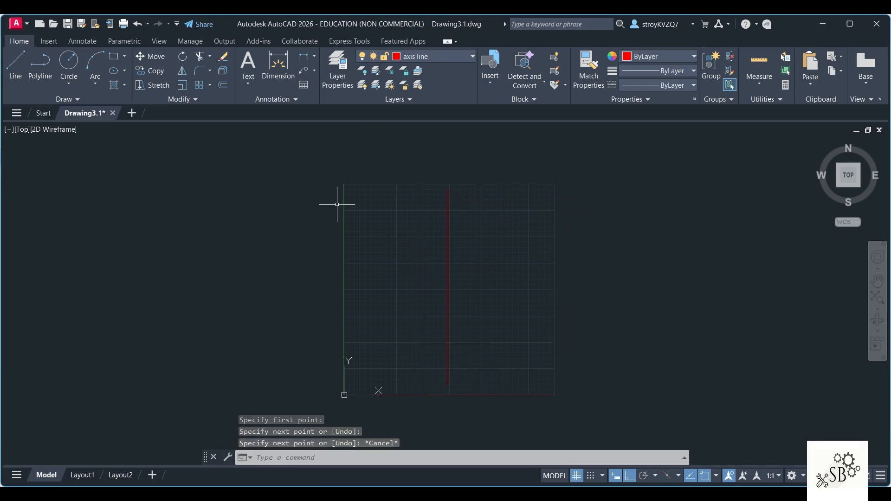
pyautogui.click(16, 65)
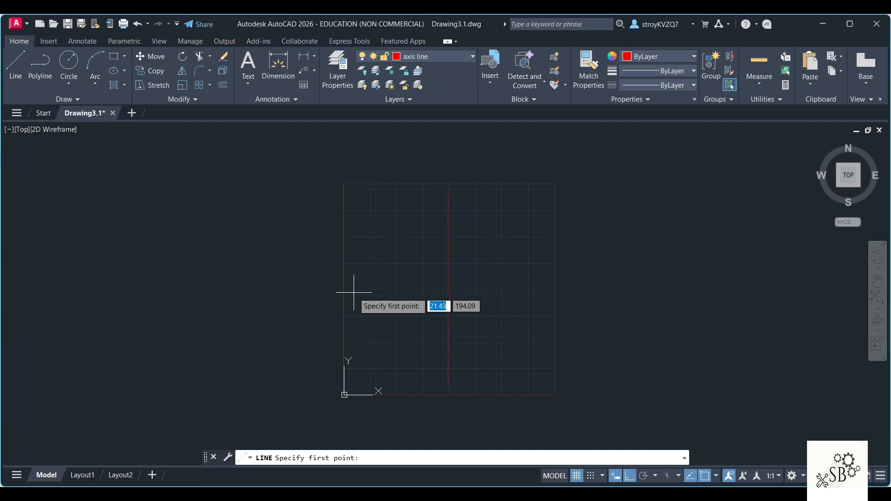
pyautogui.click(352, 289)
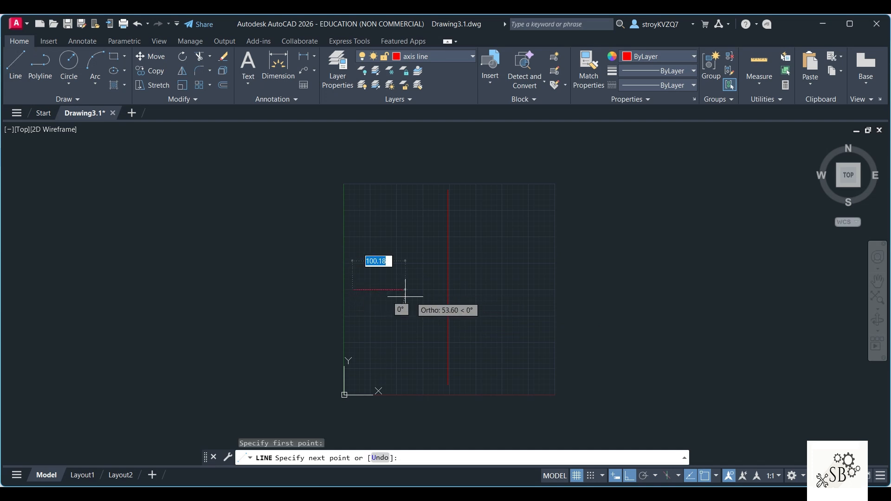
pyautogui.click(548, 290)
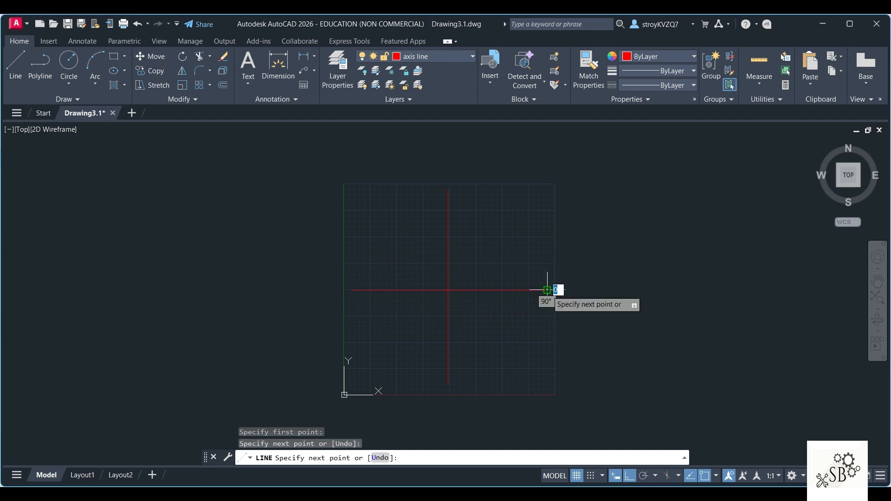
pyautogui.press('Escape')
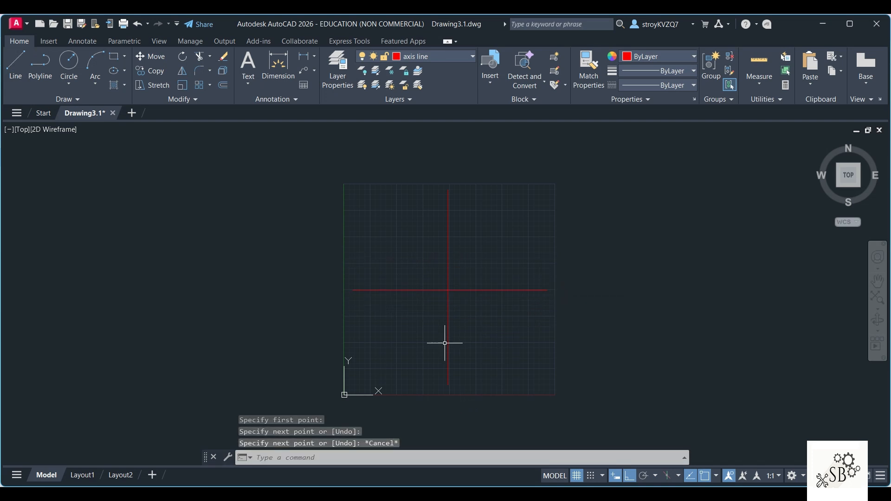
# Step: Offset the vertical and horizontal axis lines by 10 on both sides
pyautogui.click(223, 85)
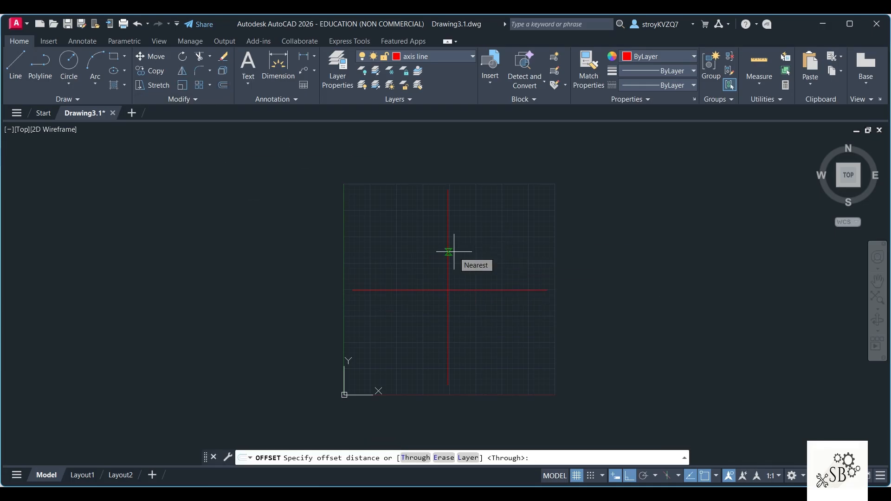
pyautogui.write('10')
pyautogui.press('Return')
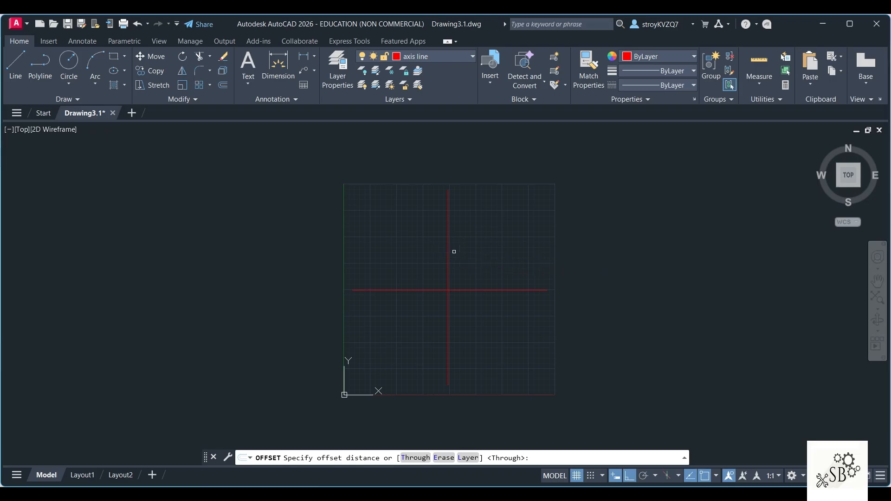
pyautogui.click(447, 254)
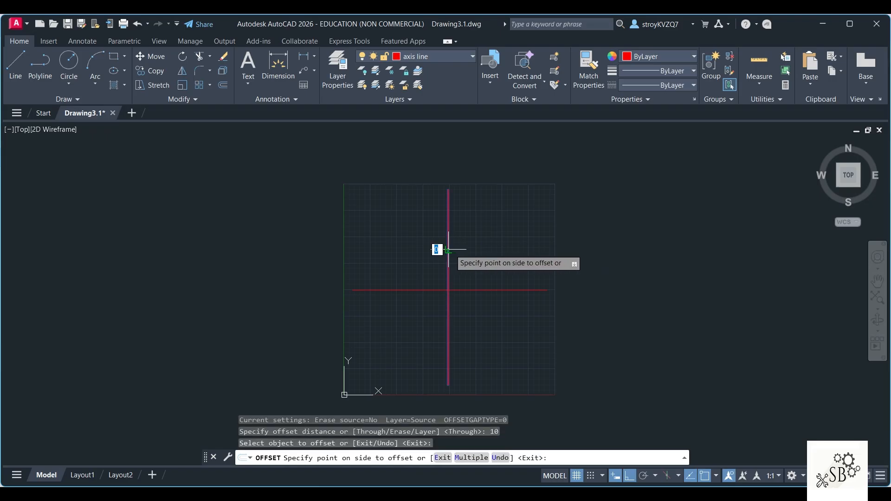
pyautogui.click(451, 241)
pyautogui.click(448, 245)
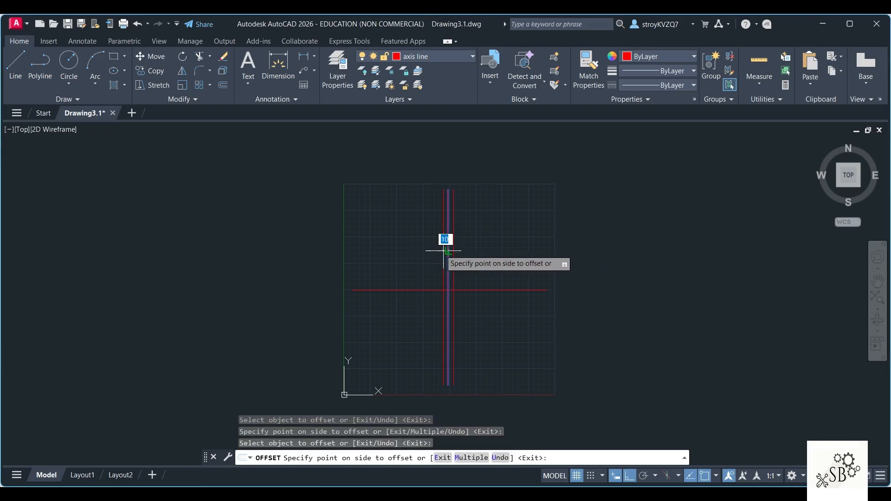
pyautogui.click(431, 264)
pyautogui.click(423, 290)
pyautogui.click(418, 274)
pyautogui.click(425, 290)
pyautogui.click(427, 299)
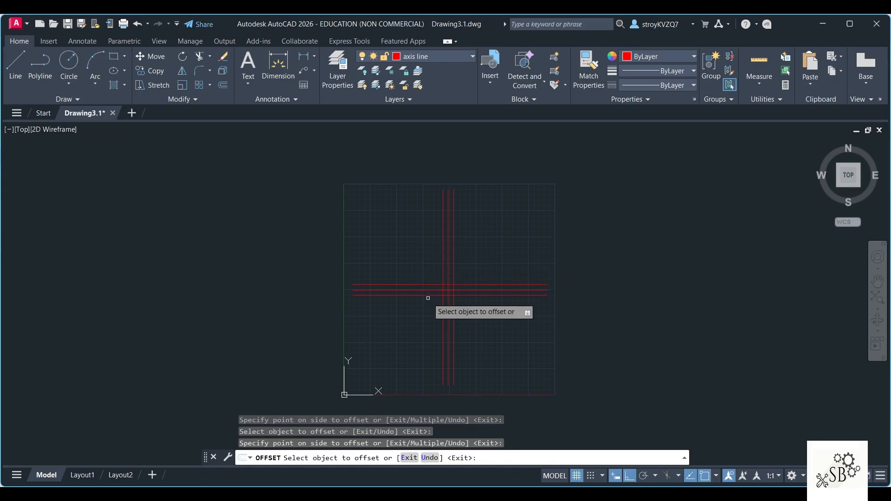
pyautogui.press('Escape')
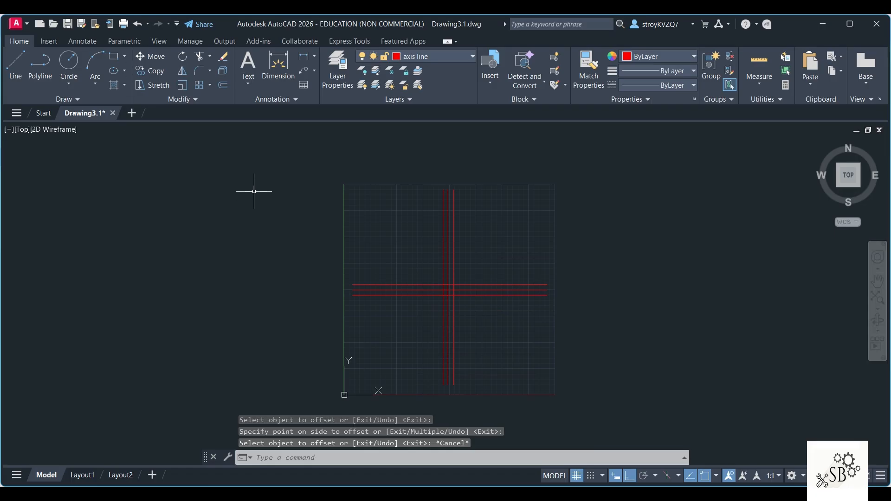
# Step: Move the offset line left of the vertical axis to the offset line layer
pyautogui.click(443, 226)
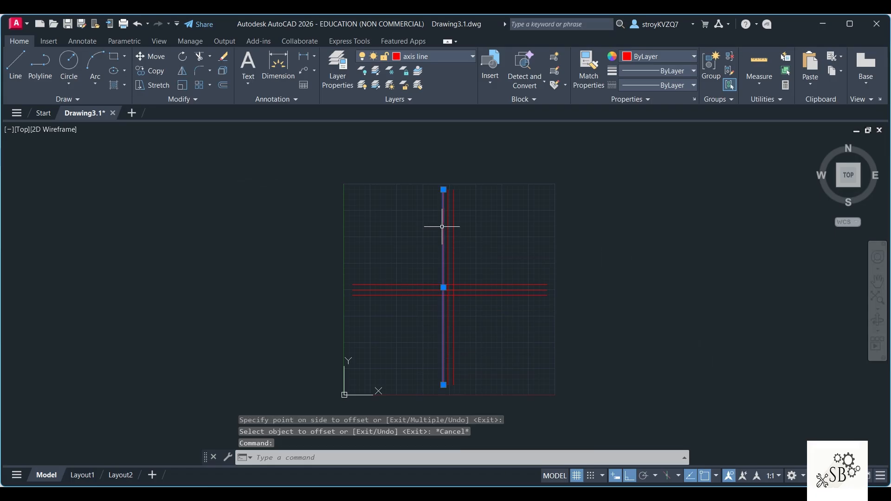
pyautogui.click(441, 60)
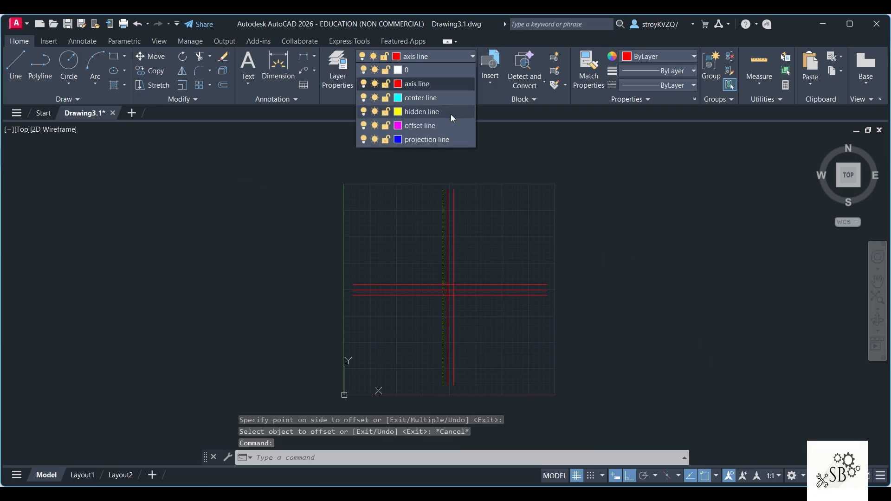
pyautogui.click(437, 123)
pyautogui.press('Escape')
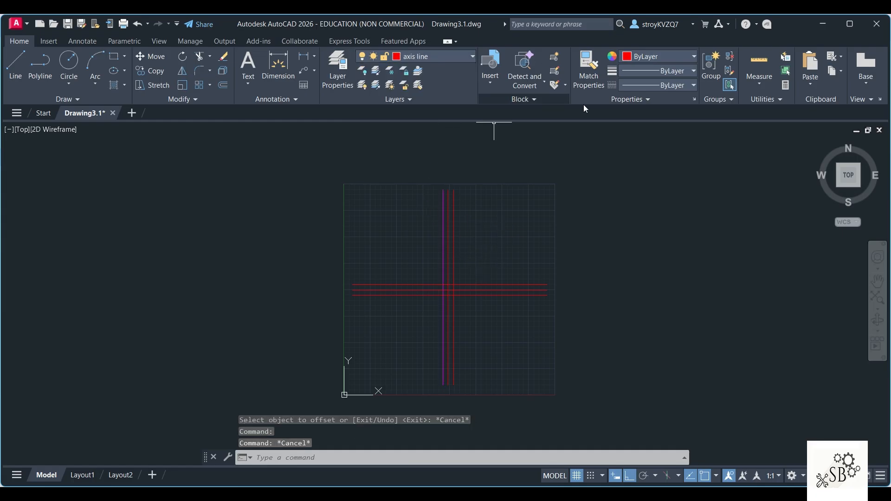
# Step: Match the properties of that left vertical offset line onto the other three offset lines
pyautogui.click(589, 65)
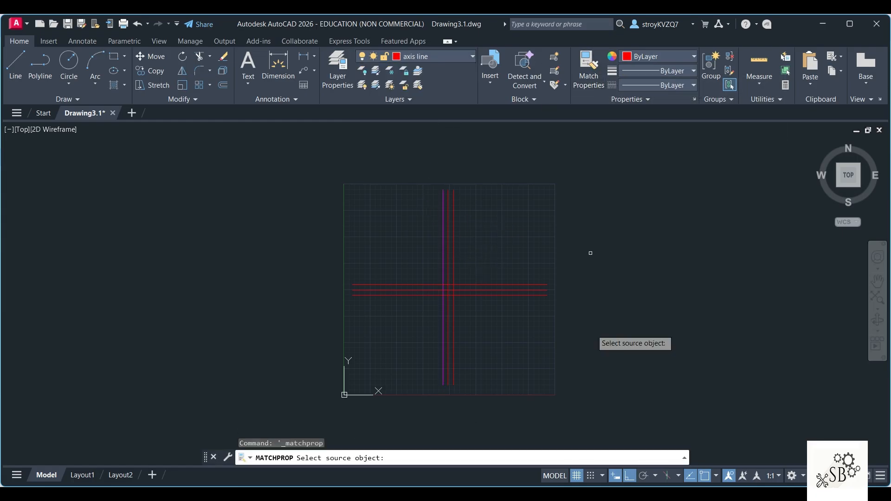
pyautogui.click(443, 247)
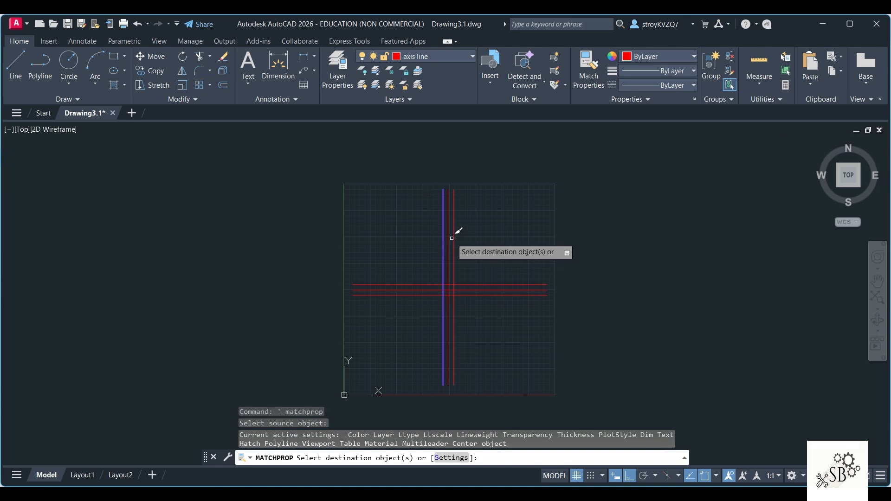
pyautogui.click(453, 241)
pyautogui.click(470, 285)
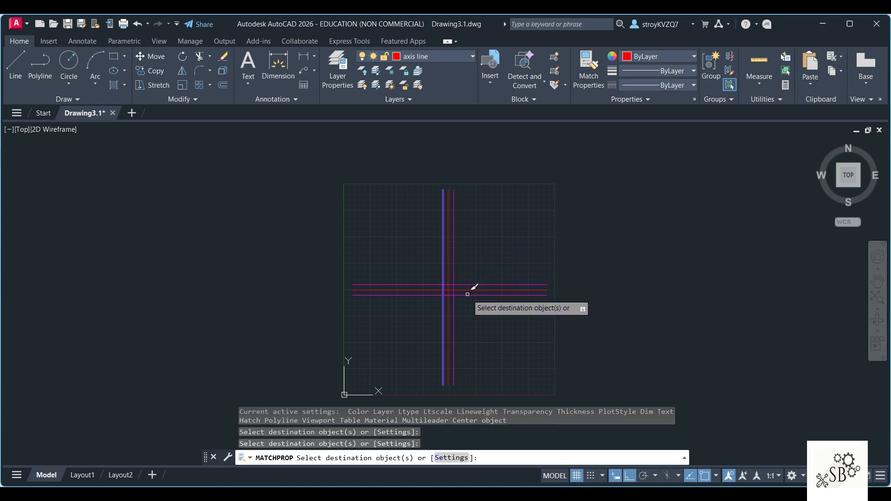
pyautogui.click(469, 295)
pyautogui.press('Escape')
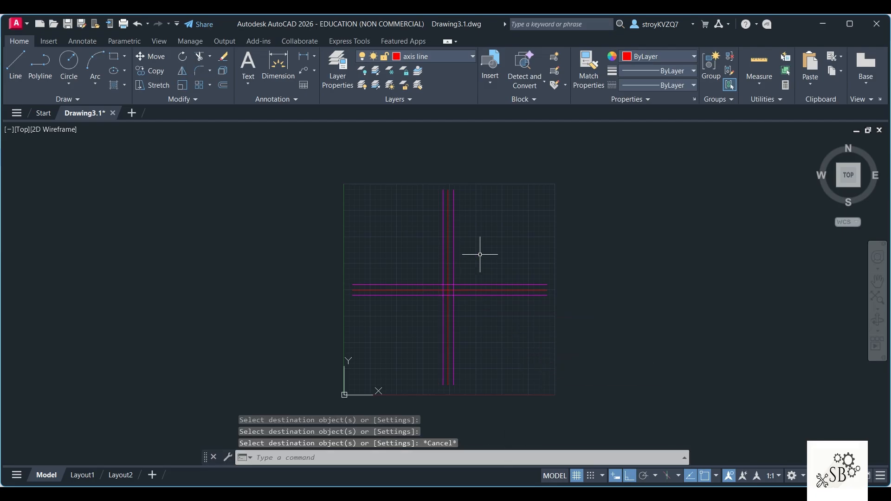
pyautogui.click(447, 57)
pyautogui.click(428, 69)
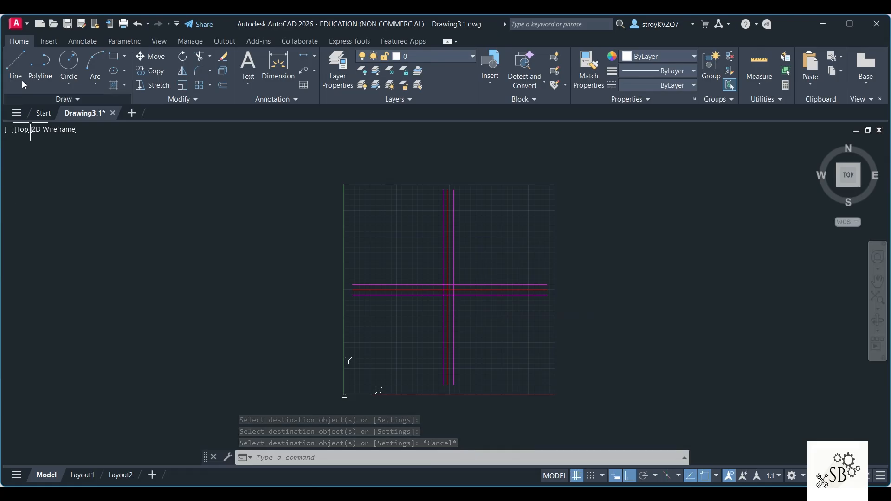
pyautogui.click(11, 65)
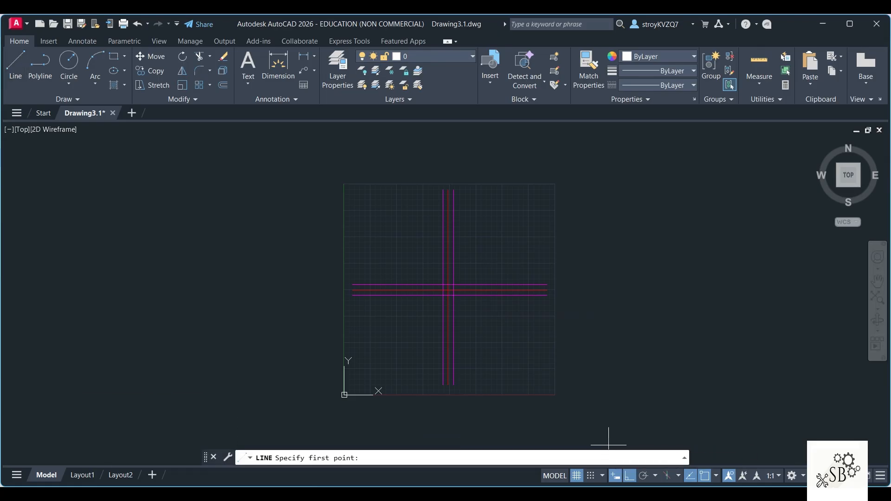
# Step: Switch to the Word document, examine the bracket's dimensions in the Q3 isometric drawing, and return to AutoCAD
pyautogui.hotkey('alt', 'Tab')
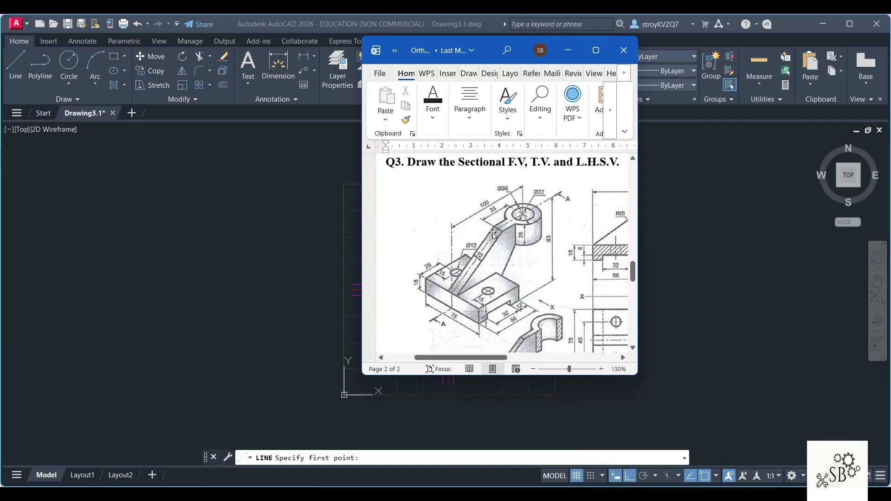
pyautogui.click(347, 208)
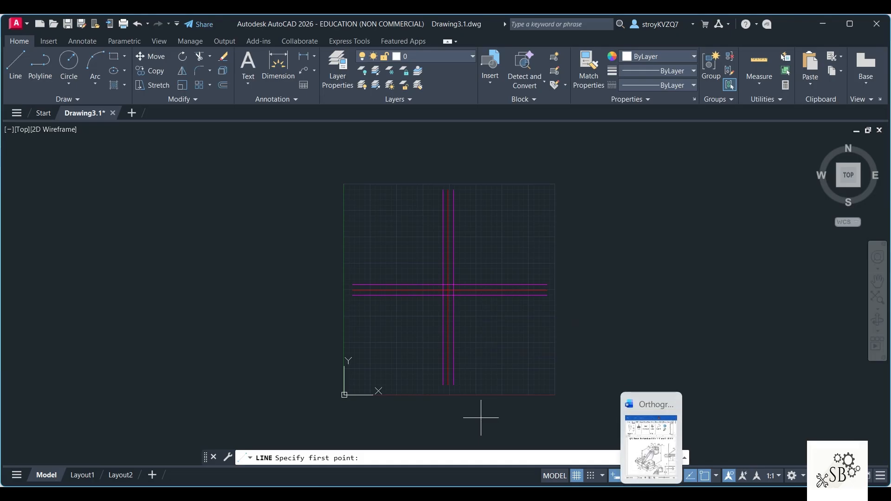
pyautogui.click(650, 492)
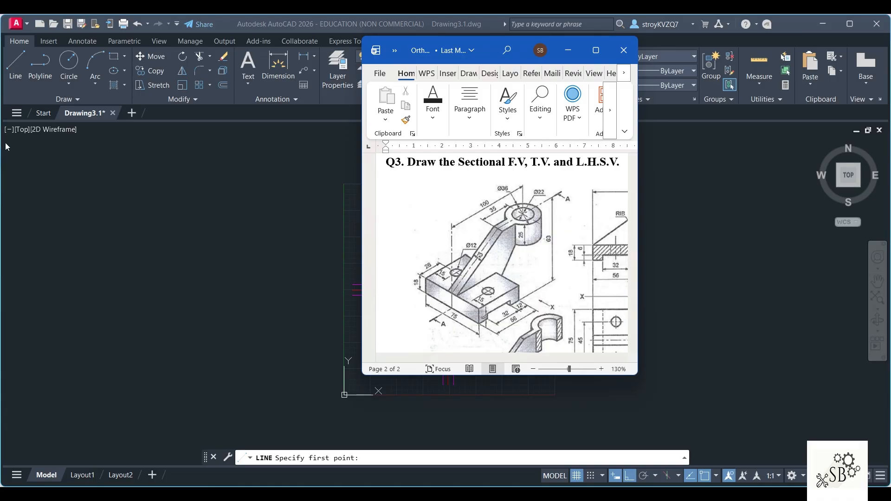
pyautogui.click(257, 131)
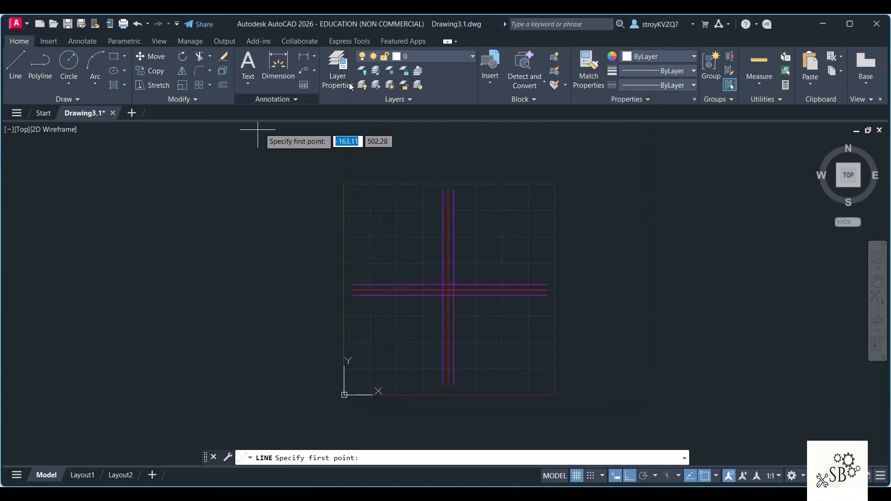
# Step: On the center line layer, draw a line 63 up from the upper-left intersection of the offset lines, then about 105 to the left
pyautogui.click(431, 56)
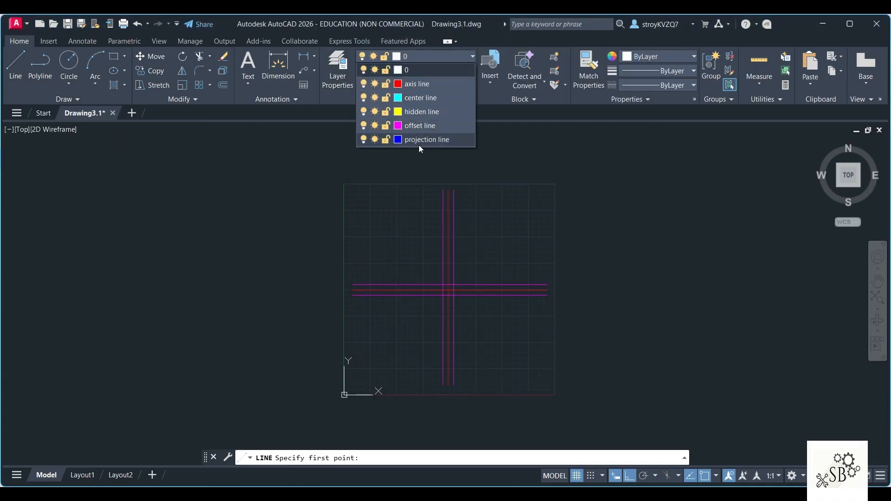
pyautogui.click(420, 112)
pyautogui.click(15, 65)
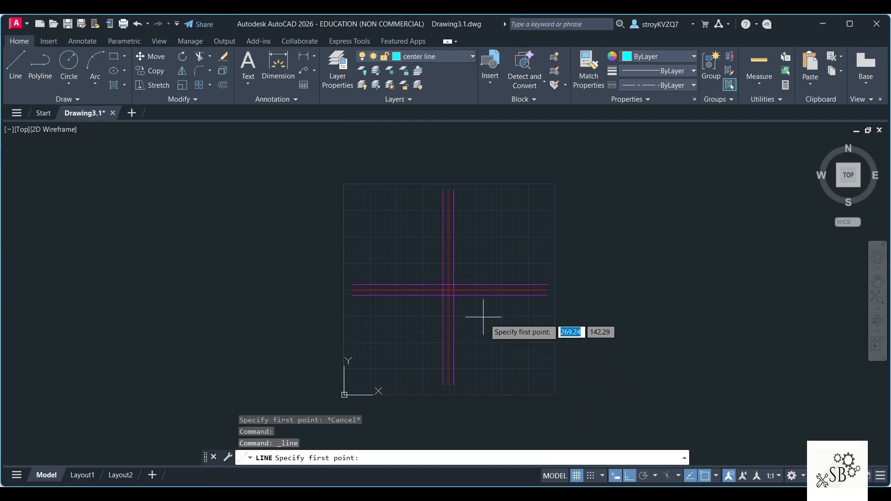
pyautogui.click(443, 285)
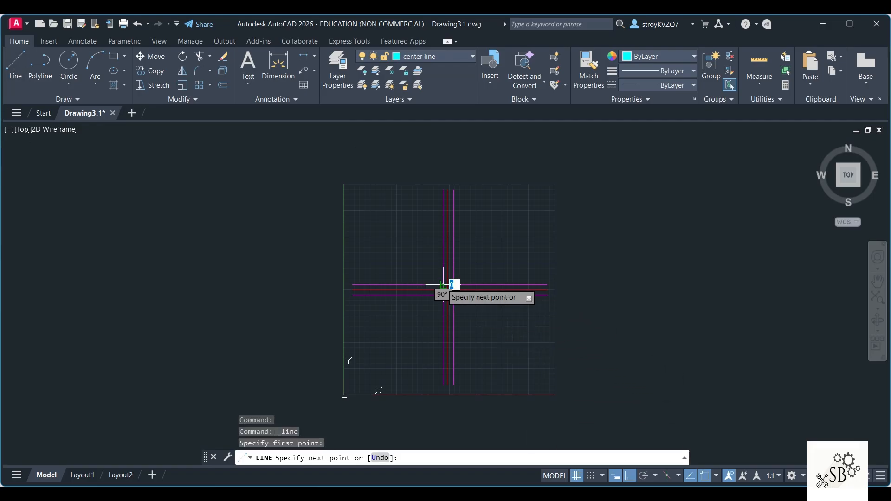
pyautogui.scroll(5, 443, 212)
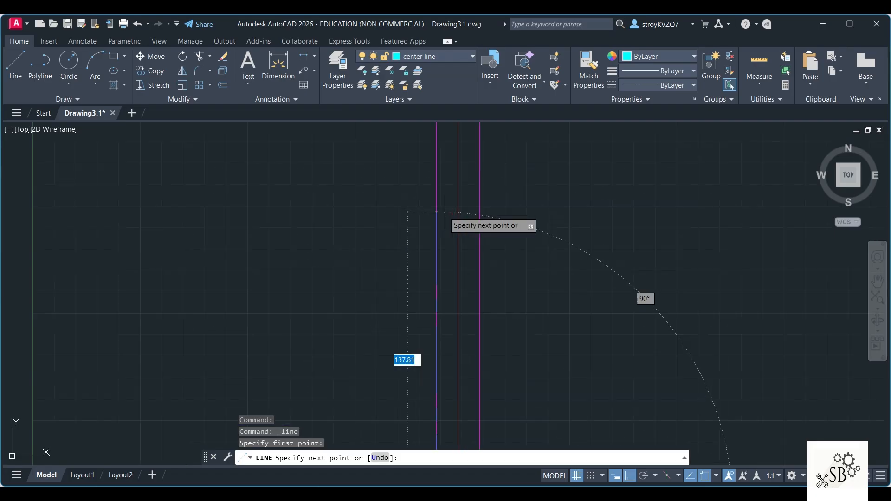
pyautogui.write('63')
pyautogui.press('Return')
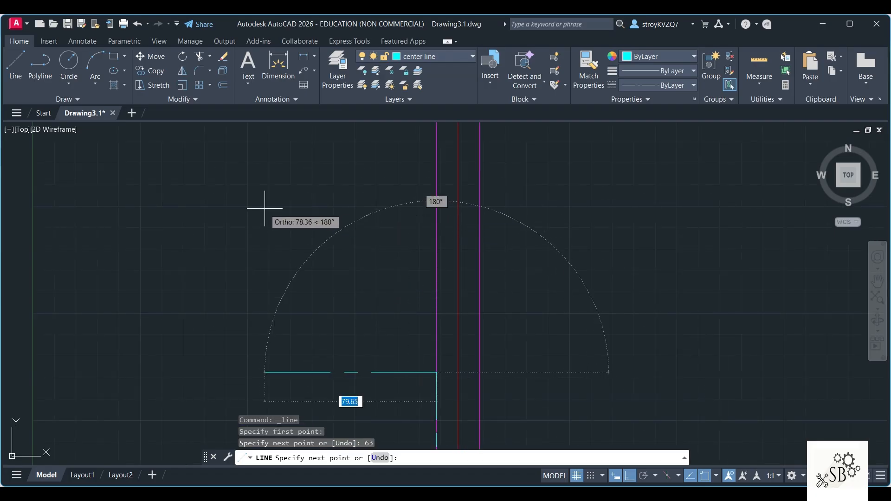
pyautogui.click(210, 234)
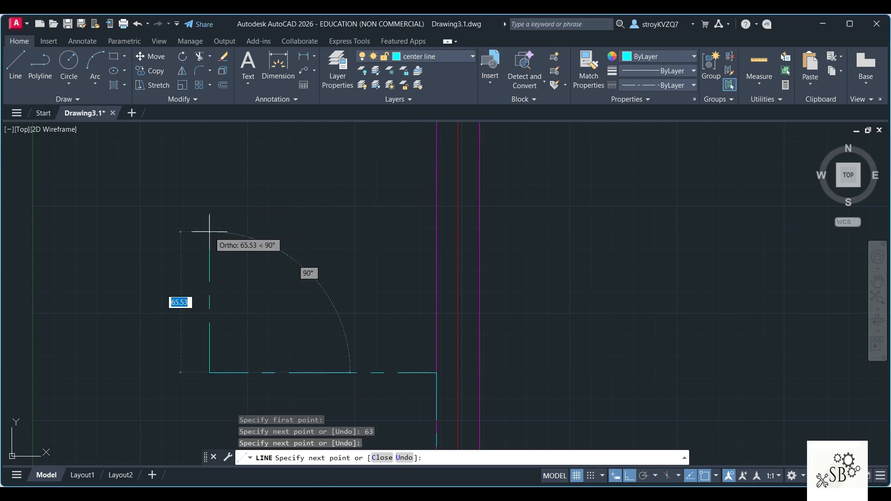
pyautogui.press('Escape')
pyautogui.scroll(-5, 279, 247)
pyautogui.scroll(5, 287, 289)
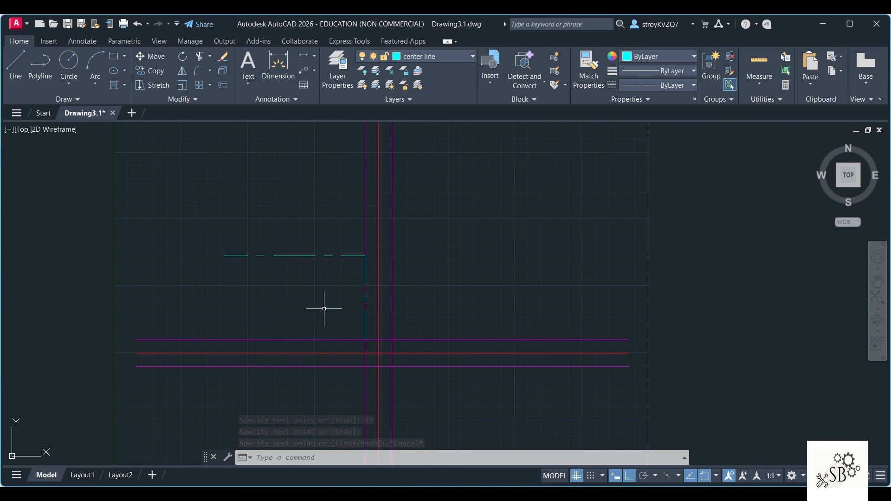
# Step: Draw an 18-unit line leftward from the corner of the center lines, continuing with a vertical line about 28 units upward
pyautogui.press('space')
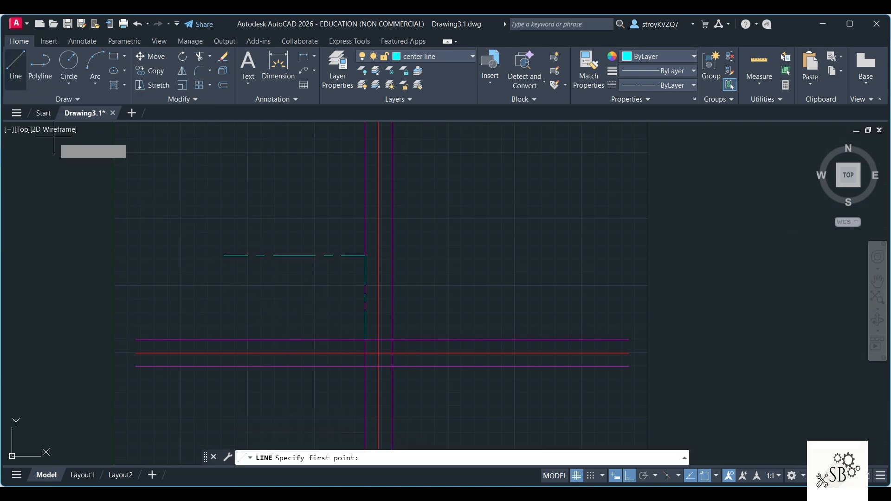
pyautogui.click(364, 256)
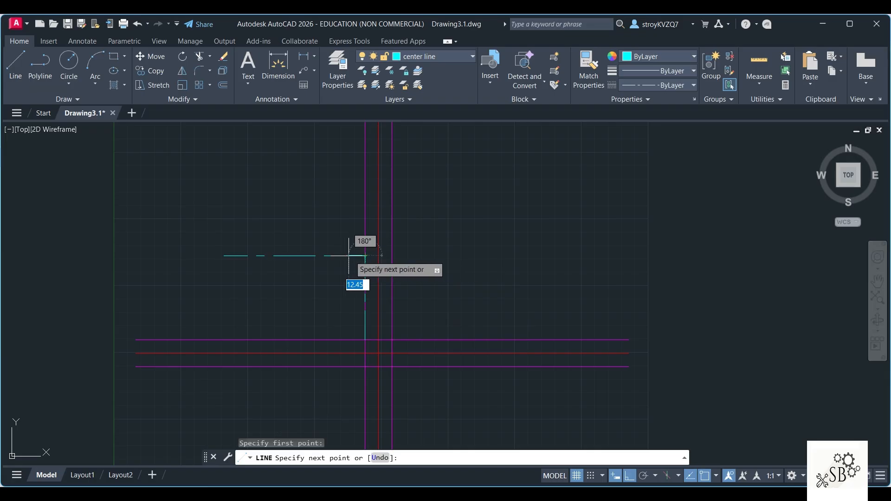
pyautogui.write('18')
pyautogui.press('Return')
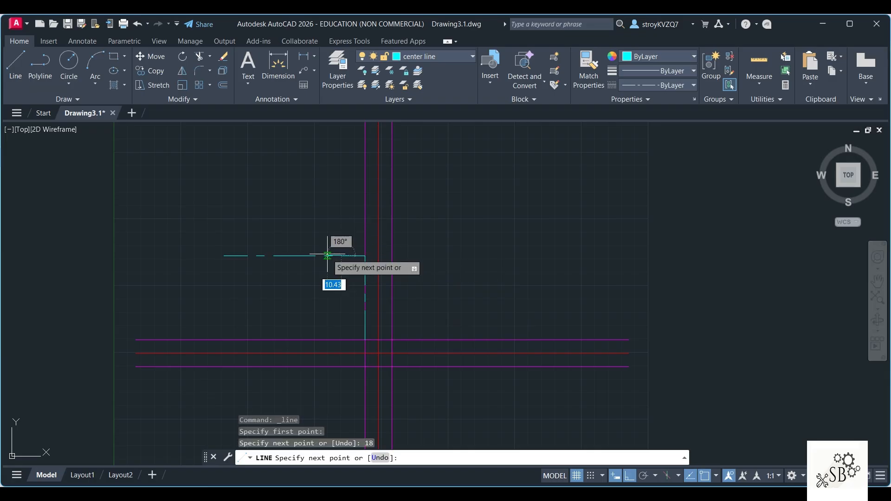
pyautogui.click(333, 217)
pyautogui.press('Escape')
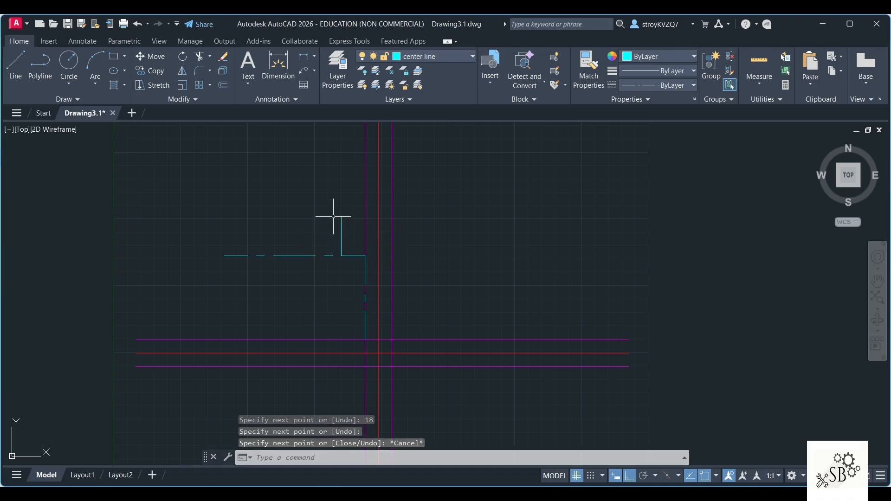
# Step: Erase the 63-unit vertical line and stretch the short vertical center line's lower end to below the horizontal offset lines
pyautogui.click(365, 275)
pyautogui.press('Delete')
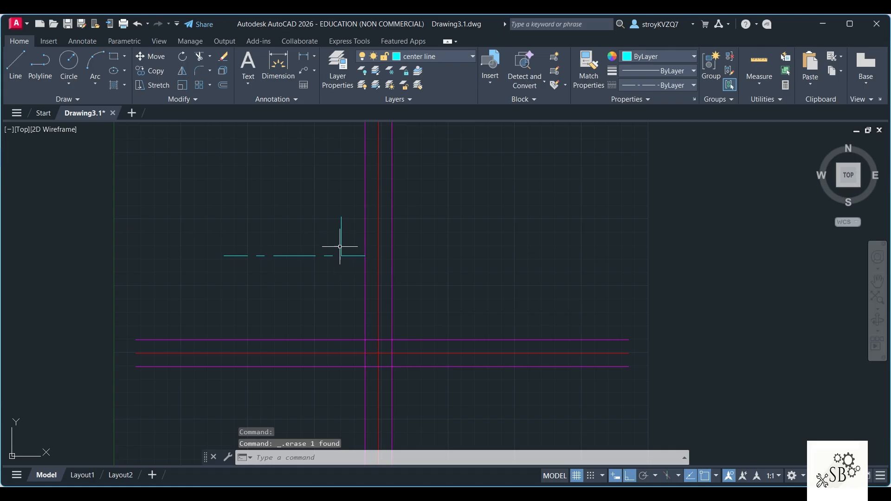
pyautogui.click(340, 246)
pyautogui.click(341, 256)
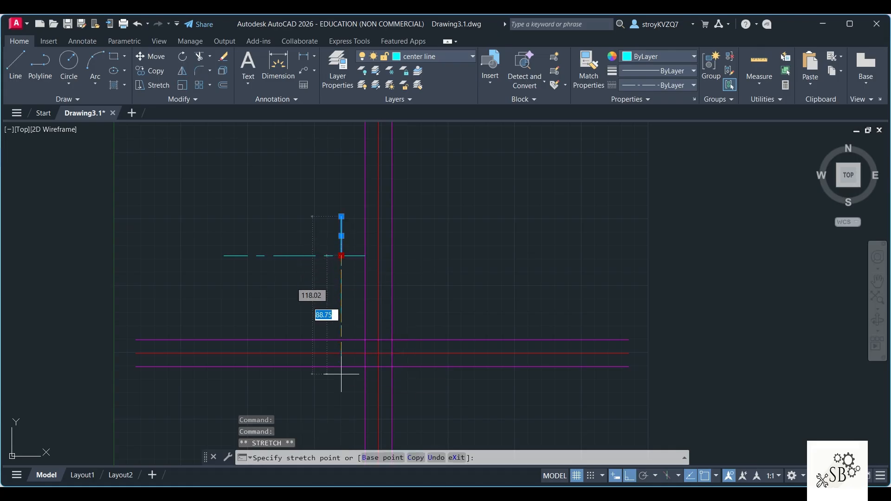
pyautogui.click(341, 398)
pyautogui.press('Escape')
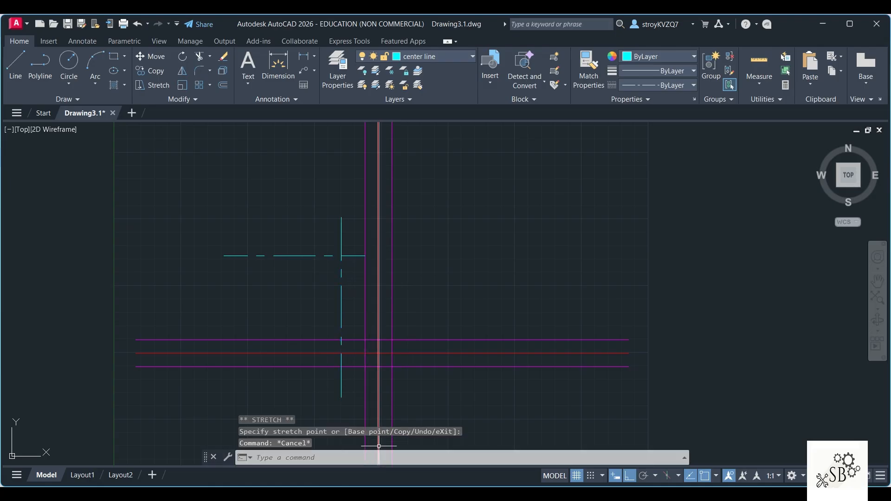
# Step: On layer 0, draw a closed rectangle 36 wide and 25 high, going down from the right end of the horizontal center line
pyautogui.click(419, 59)
pyautogui.click(427, 73)
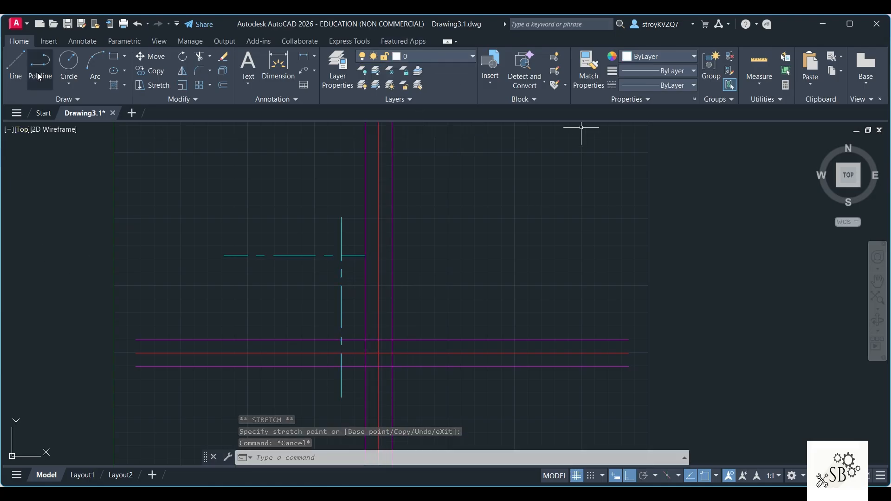
pyautogui.click(15, 65)
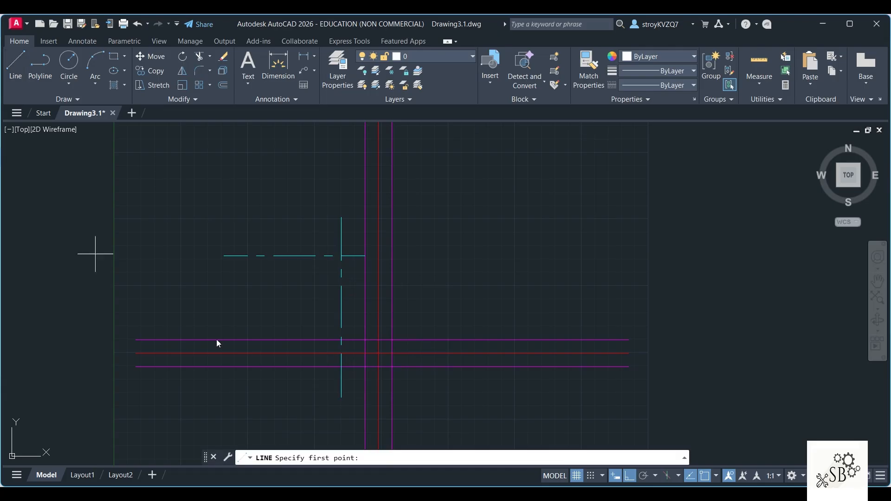
pyautogui.click(365, 255)
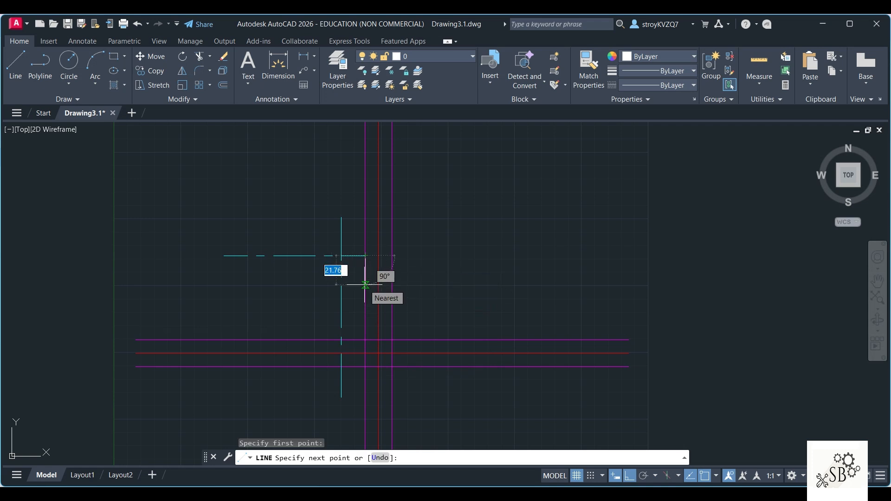
pyautogui.write('25')
pyautogui.press('Return')
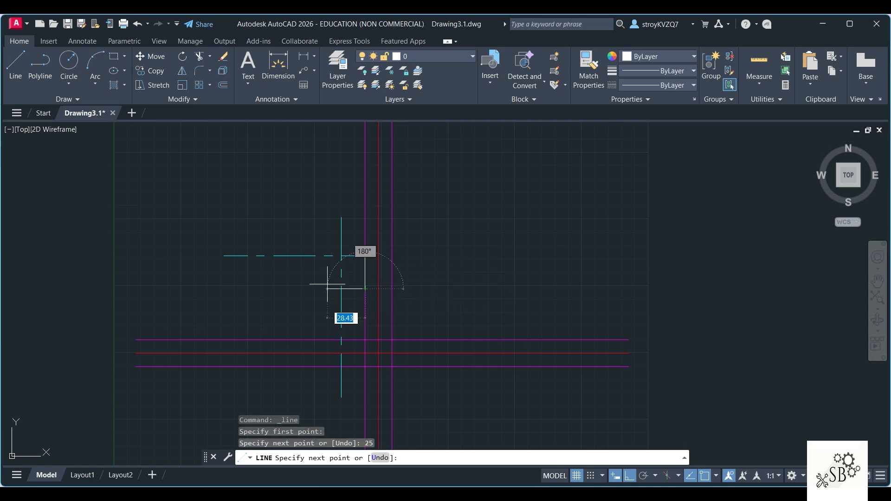
pyautogui.write('36')
pyautogui.press('Return')
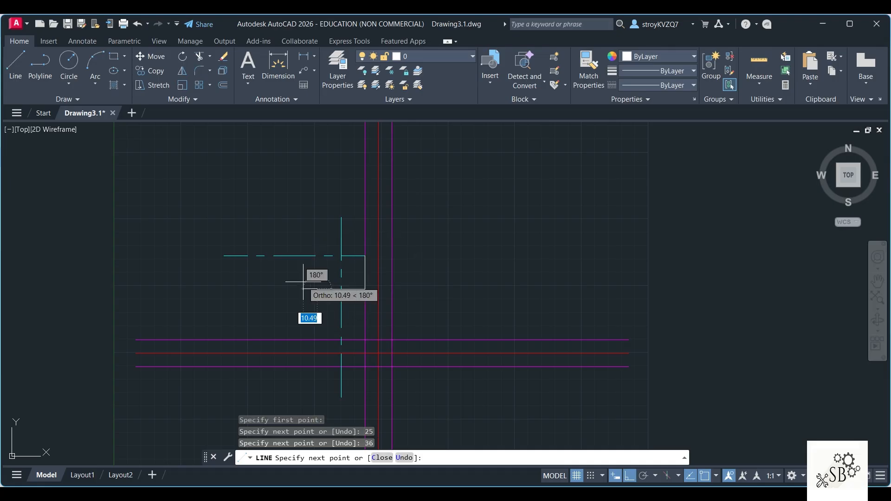
pyautogui.write('25')
pyautogui.press('Return')
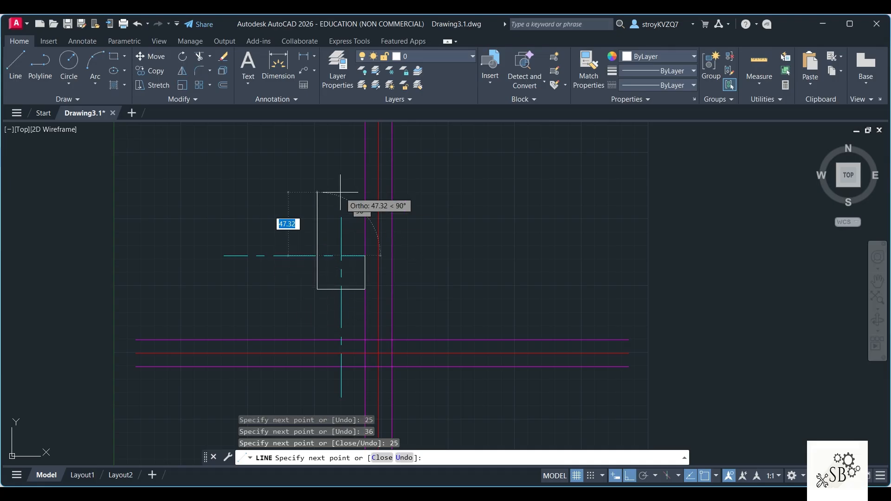
pyautogui.press('Escape')
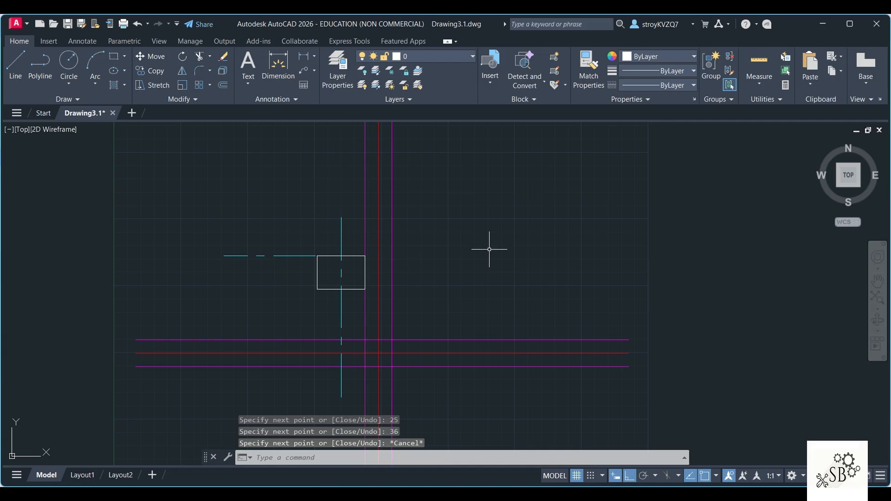
# Step: Draw a vertical line across the rectangle's height, 11 to the right of the vertical center line, and erase the 11-unit helper segment
pyautogui.click(15, 63)
pyautogui.click(341, 288)
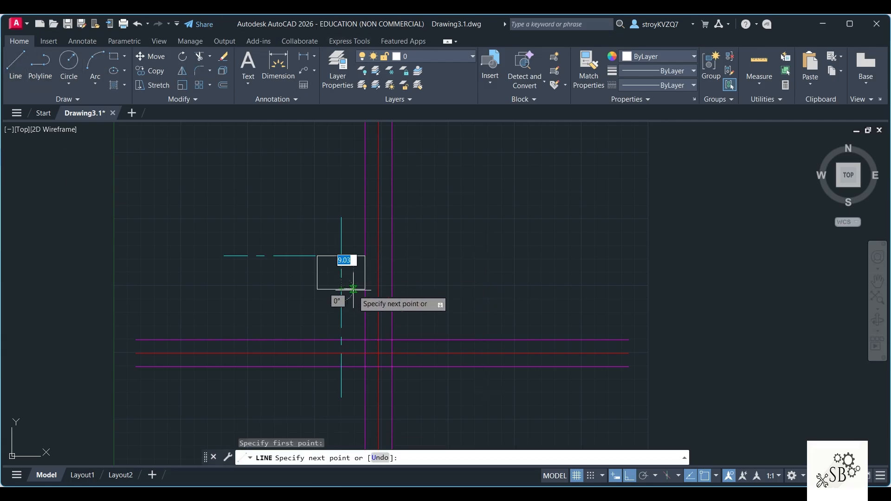
pyautogui.scroll(6, 356, 289)
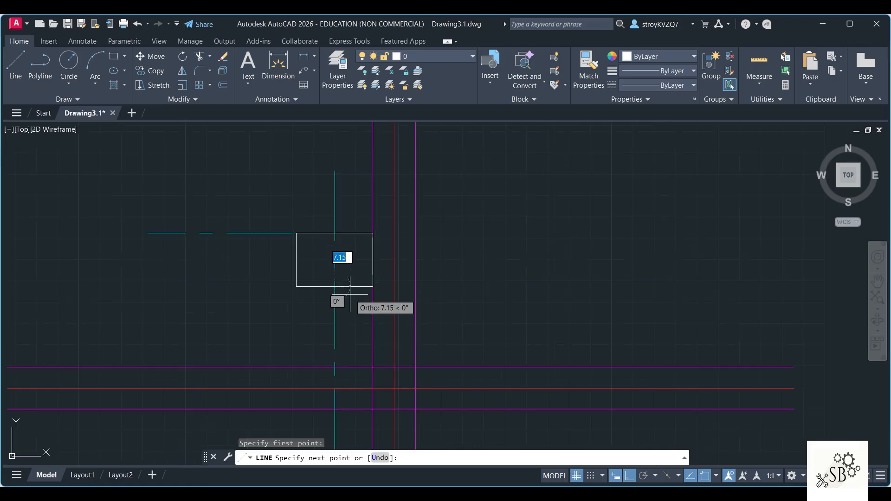
pyautogui.write('11')
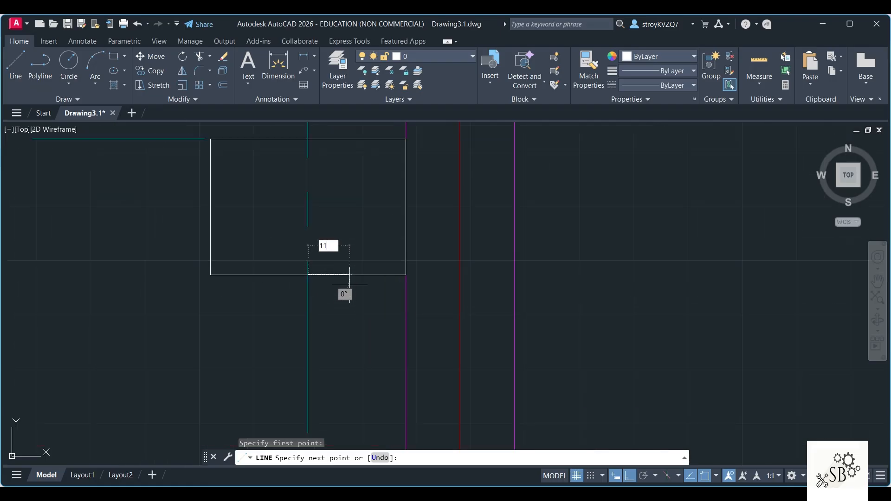
pyautogui.press('Return')
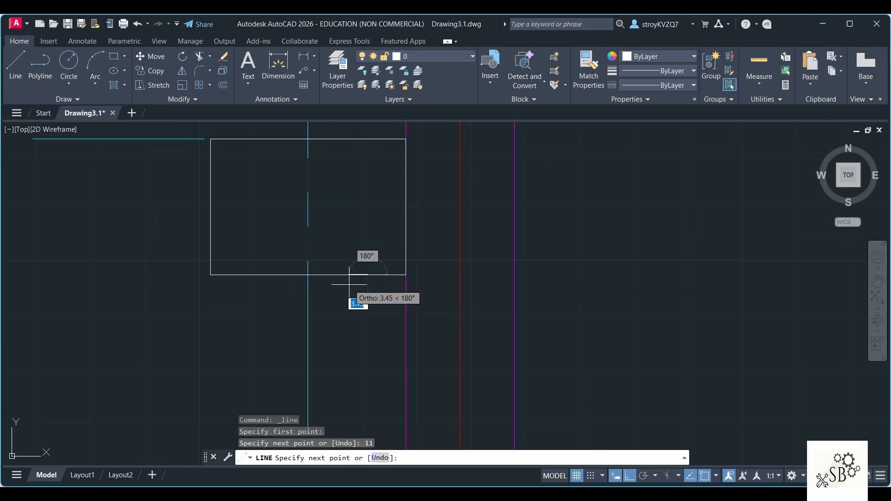
pyautogui.click(366, 139)
pyautogui.press('Escape')
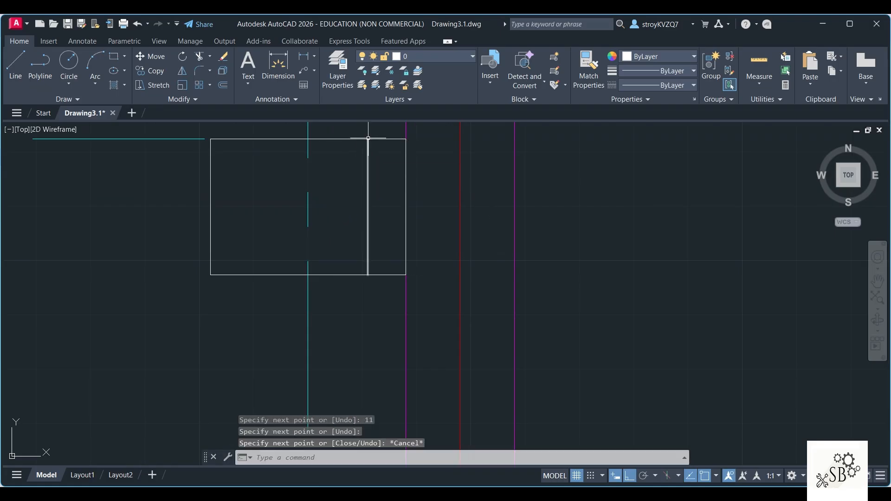
pyautogui.click(338, 274)
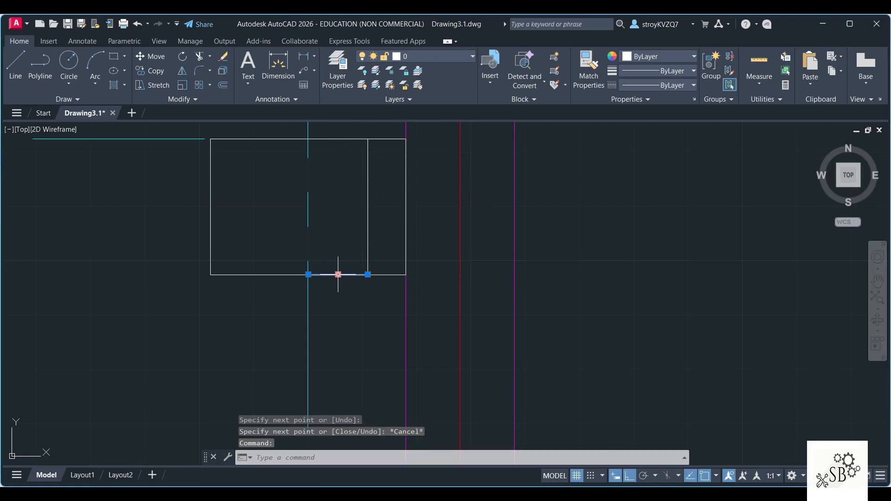
pyautogui.press('Delete')
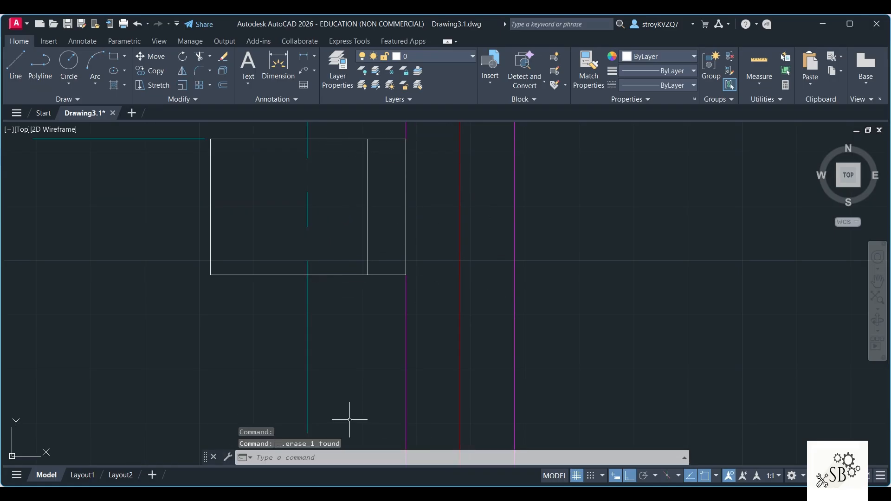
# Step: Mirror the boss's inner vertical line about the vertical center line, keeping the original line
pyautogui.click(181, 73)
pyautogui.click(369, 188)
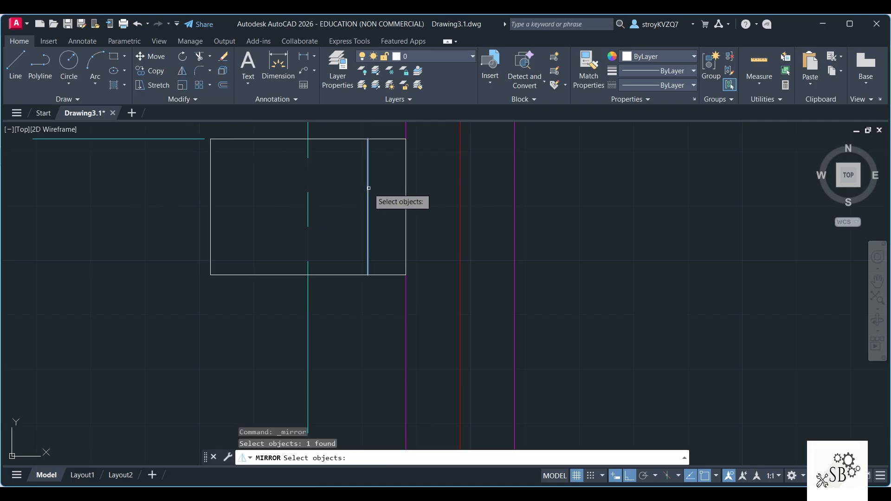
pyautogui.press('Return')
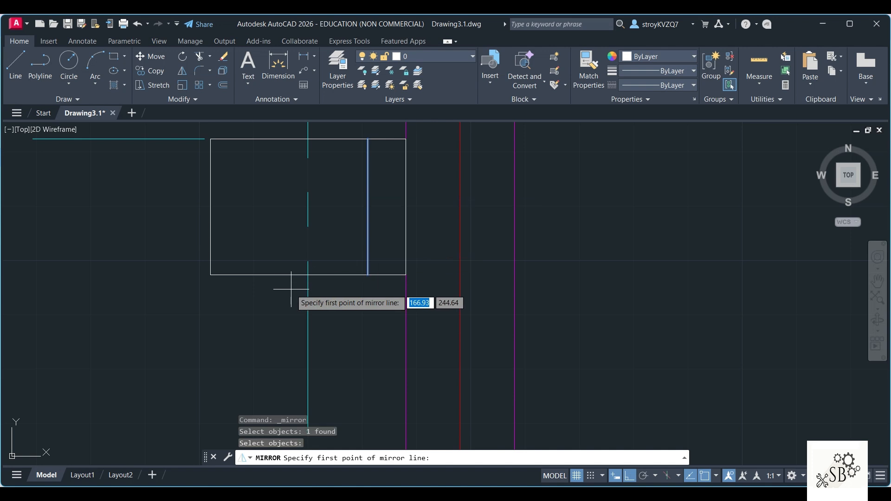
pyautogui.click(308, 275)
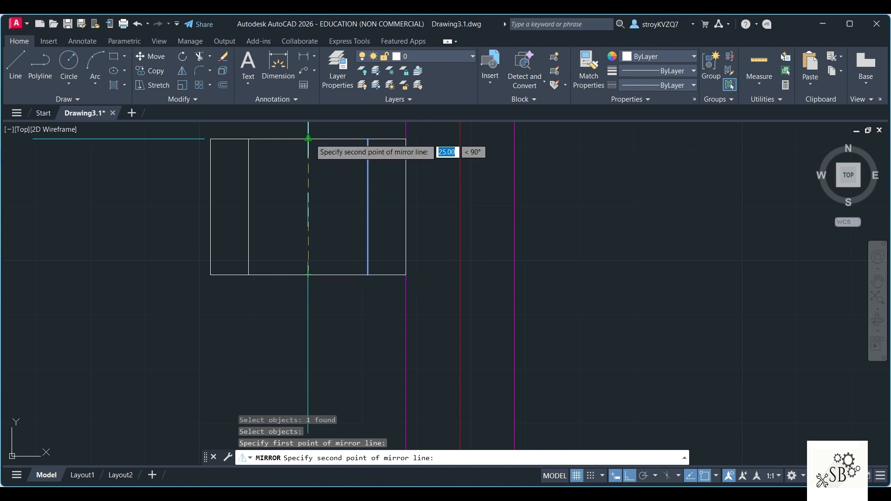
pyautogui.click(308, 138)
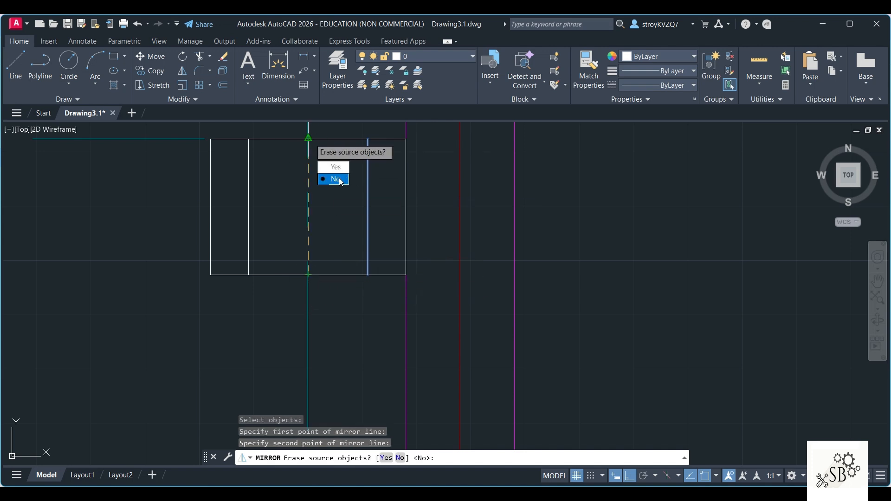
pyautogui.press('Return')
# Step: On the center line layer, draw a 100-unit line leftward from the boss's top center, continuing vertically down past the horizontal offset lines
pyautogui.scroll(-3, 308, 181)
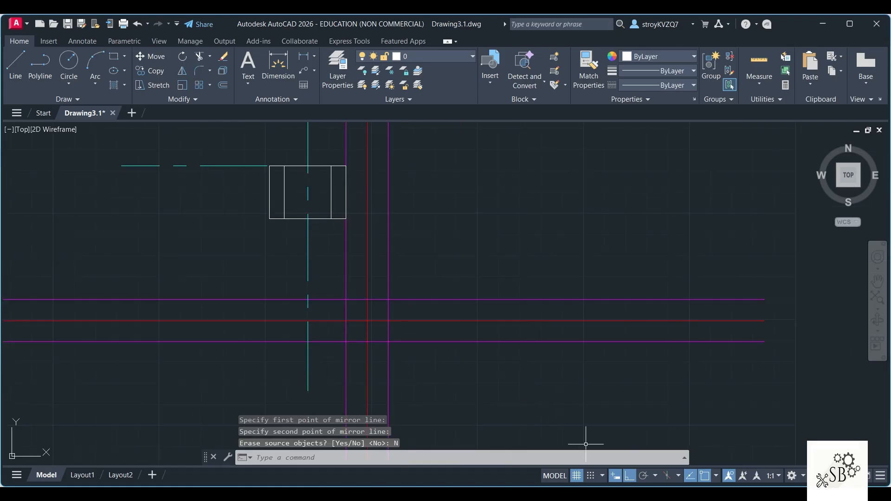
pyautogui.hotkey('alt', 'Tab')
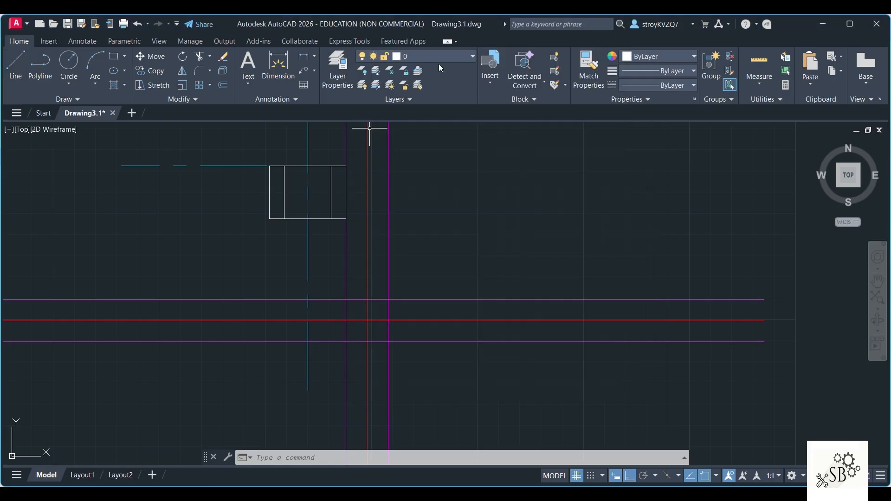
pyautogui.click(433, 57)
pyautogui.click(433, 99)
pyautogui.click(16, 71)
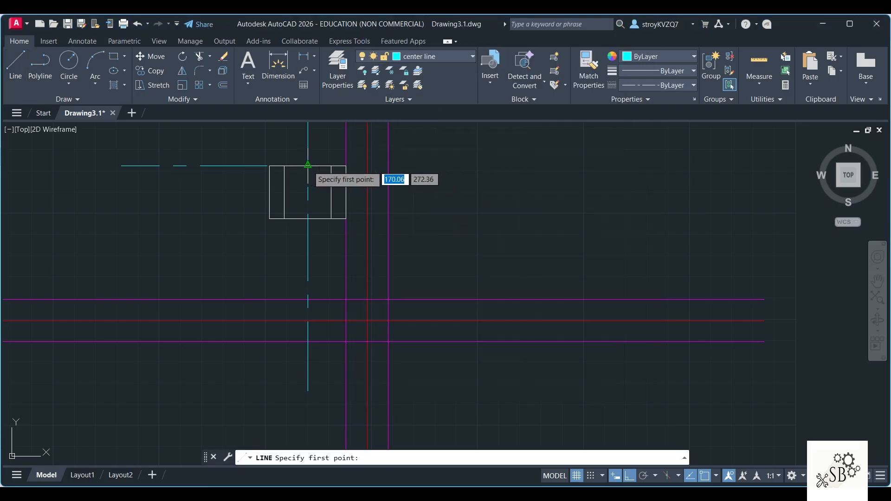
pyautogui.click(307, 165)
pyautogui.write('100')
pyautogui.press('Return')
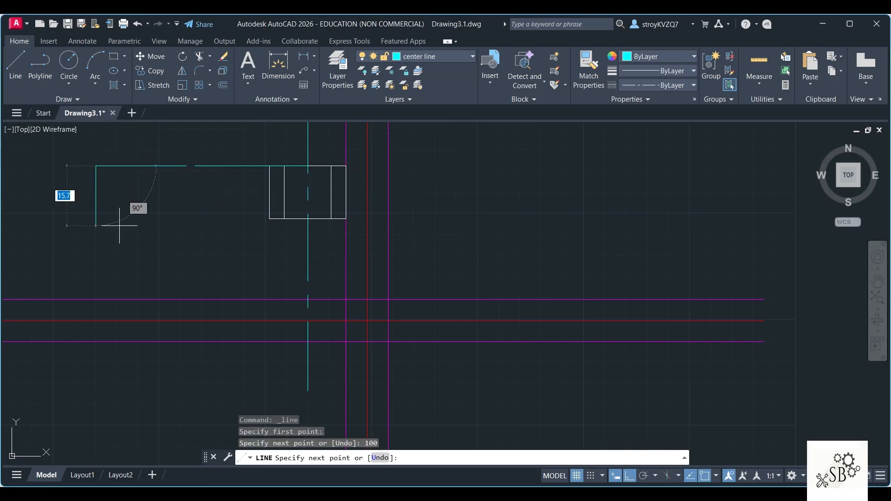
pyautogui.click(90, 368)
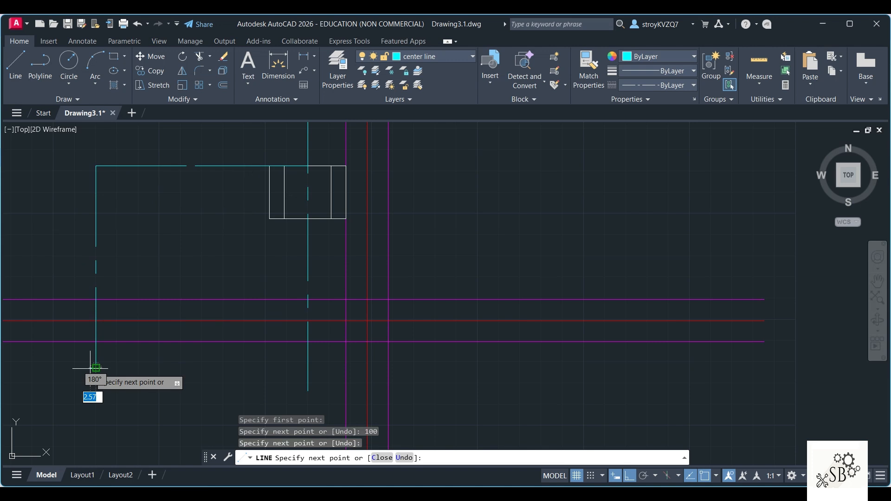
pyautogui.press('Return')
pyautogui.press('Escape')
# Step: Extend the two new center lines past their shared corner, stretching the vertical one upward and the horizontal one leftward
pyautogui.scroll(-2, 130, 188)
pyautogui.moveTo(134, 188); pyautogui.dragTo(223, 210, button='middle')
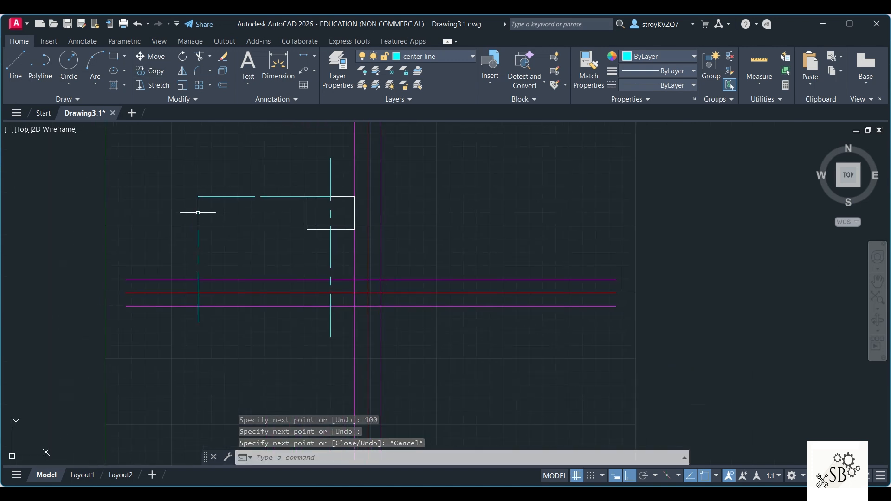
pyautogui.click(198, 211)
pyautogui.click(198, 196)
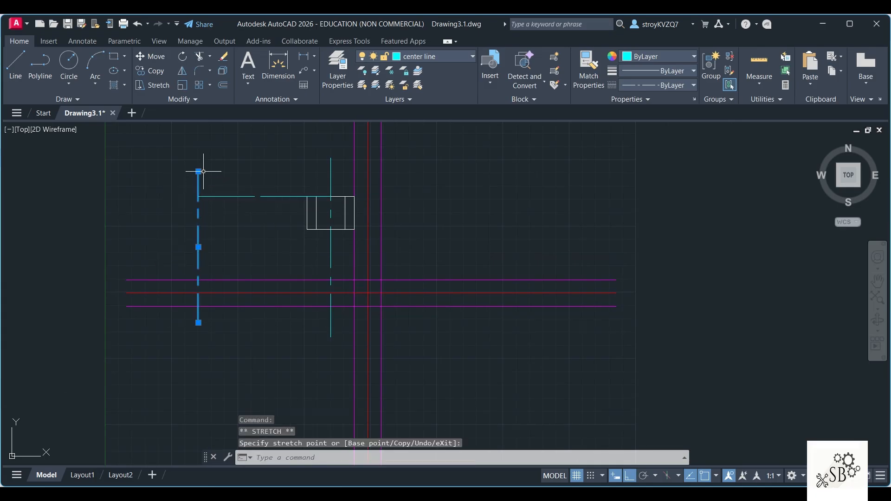
pyautogui.click(208, 196)
pyautogui.click(198, 197)
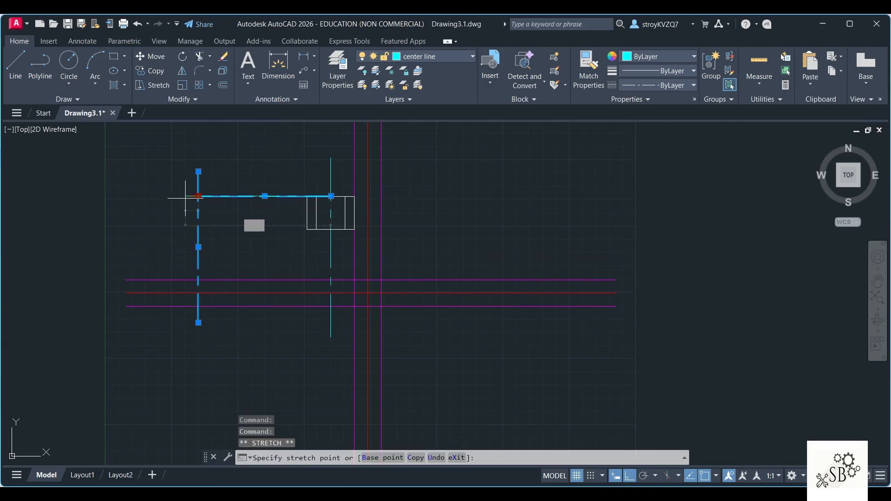
pyautogui.click(172, 196)
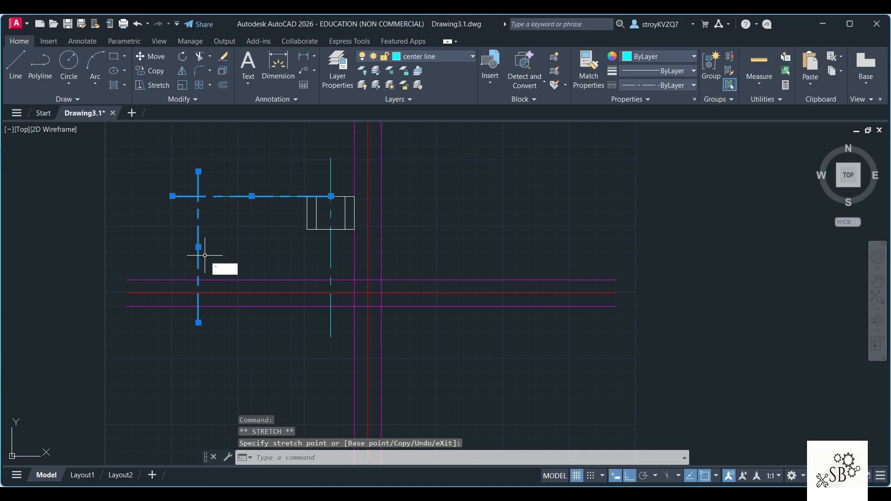
pyautogui.press('Escape')
# Step: On layer 0, draw the base outline from where the left center line meets the upper offset line: 18 up, 56 right, 18 down
pyautogui.click(436, 53)
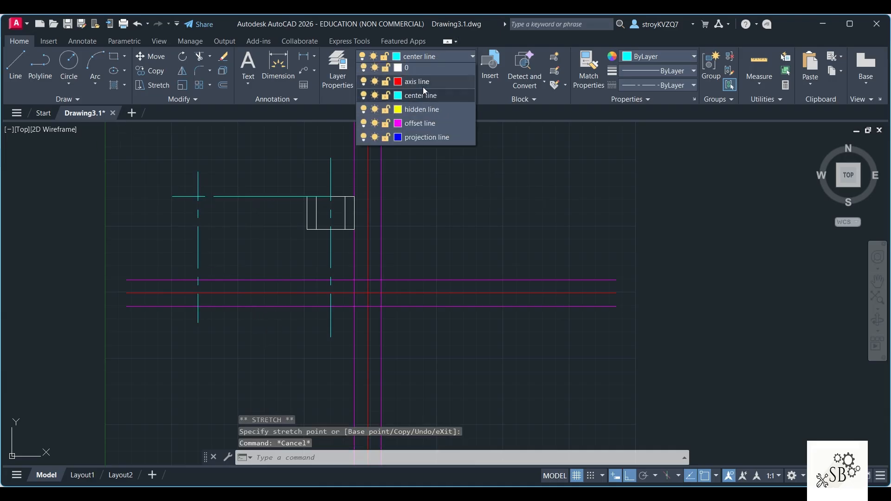
pyautogui.click(430, 71)
pyautogui.click(22, 74)
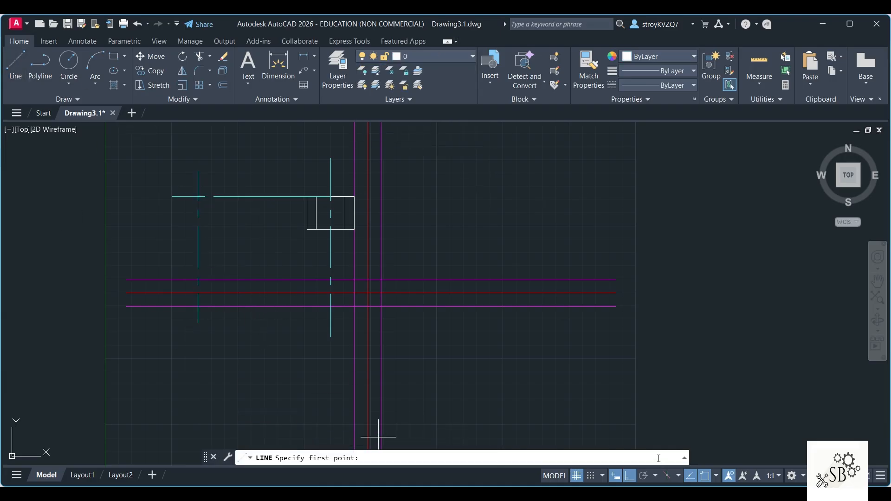
pyautogui.hotkey('alt', 'Tab')
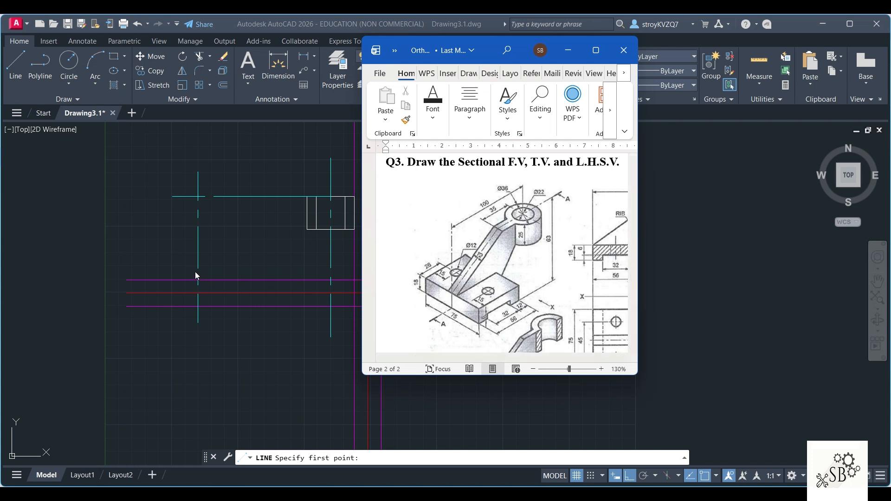
pyautogui.click(18, 70)
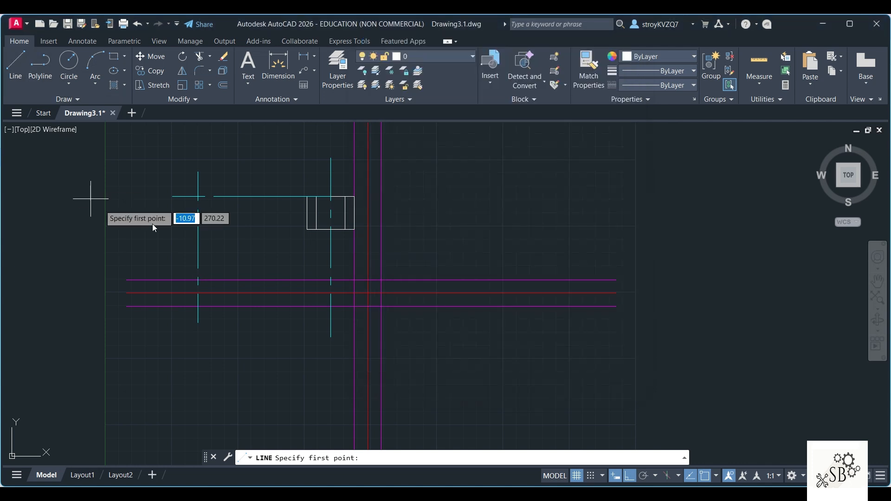
pyautogui.click(198, 280)
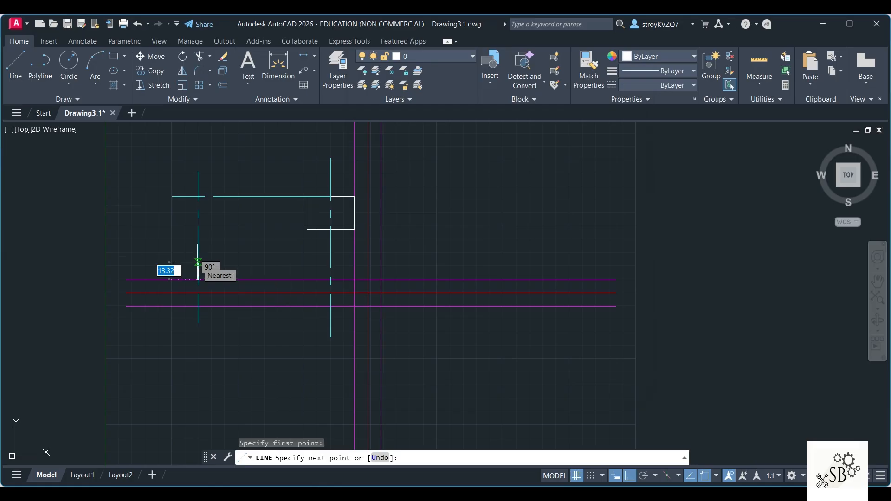
pyautogui.write('18')
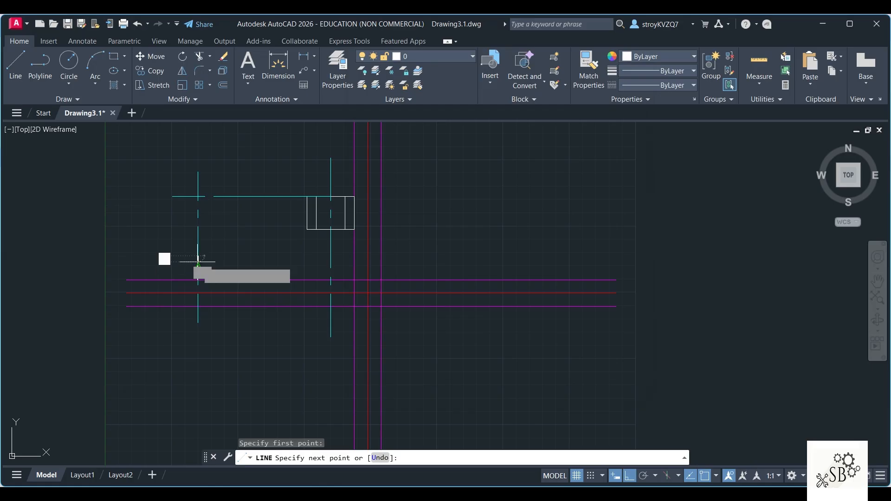
pyautogui.press('Return')
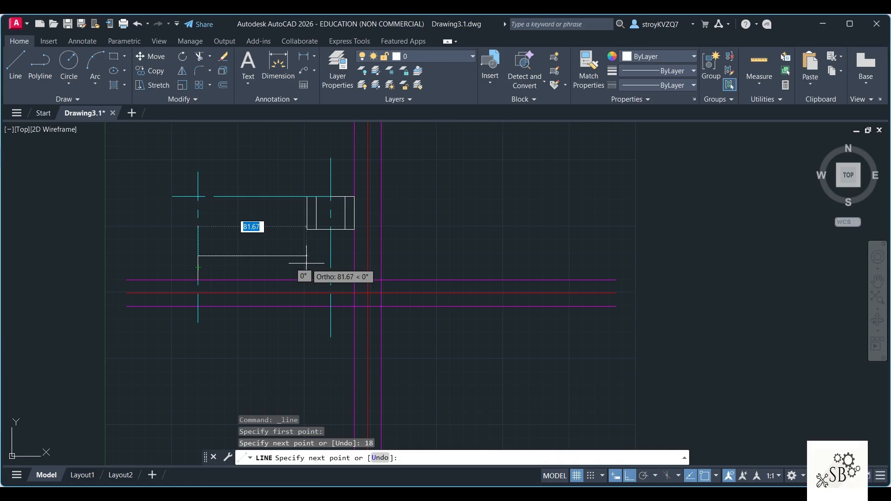
pyautogui.write('56')
pyautogui.press('Return')
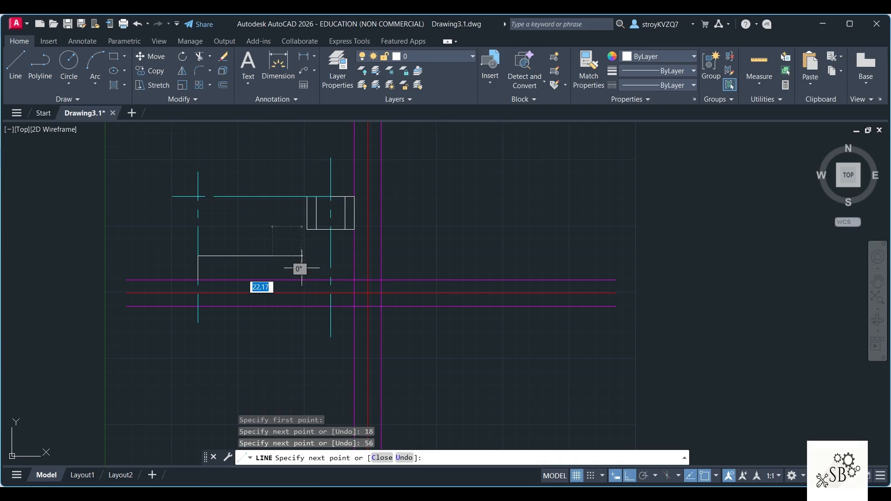
pyautogui.write('18')
pyautogui.press('Return')
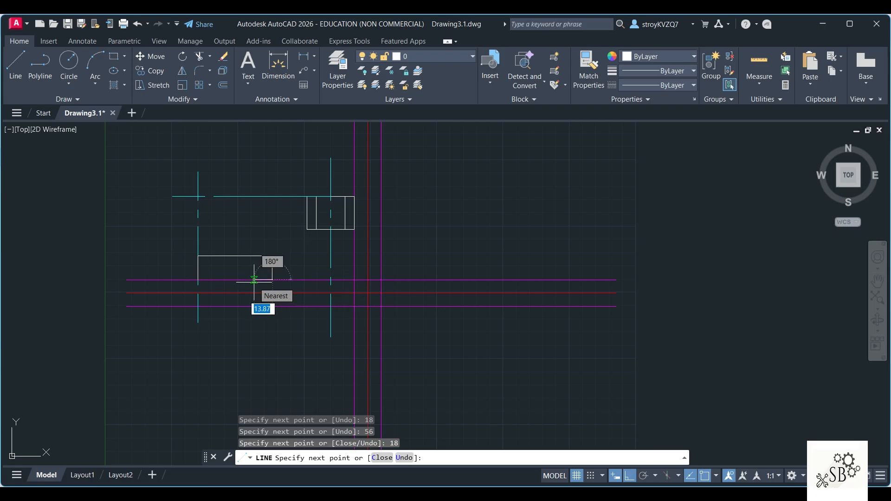
# Step: Continue the base outline along its slotted underside with segments 12 left, 6 up, 32 left, 6 down and 12 left, closing the profile
pyautogui.write('12')
pyautogui.press('Return')
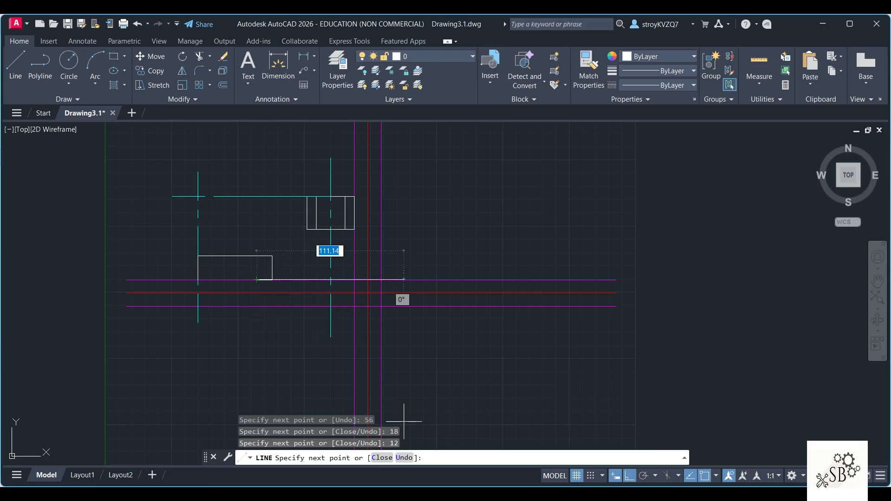
pyautogui.hotkey('alt', 'Tab')
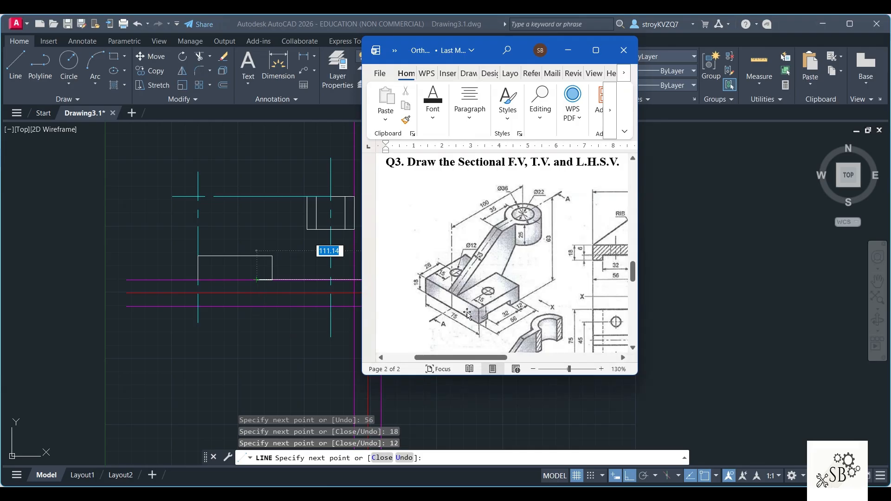
pyautogui.hotkey('alt', 'Tab')
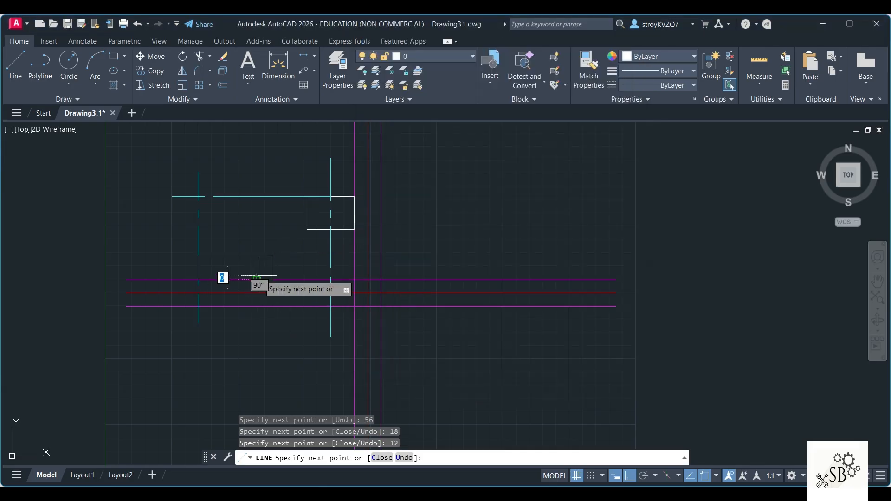
pyautogui.write('6')
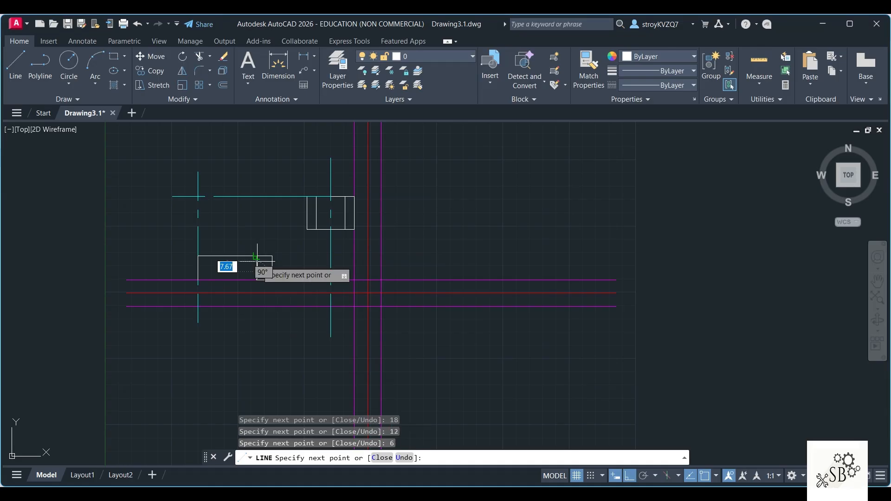
pyautogui.press('Return')
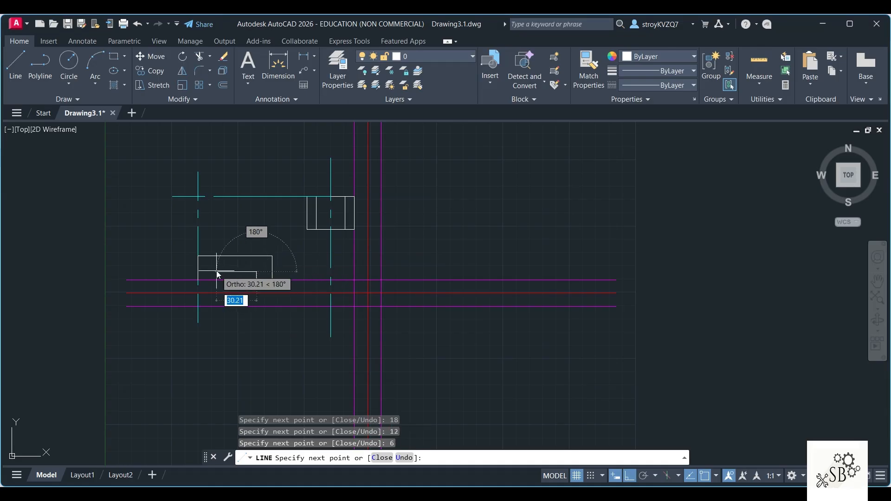
pyautogui.write('32')
pyautogui.press('Return')
pyautogui.write('6')
pyautogui.press('Return')
pyautogui.write('12')
pyautogui.press('Return')
pyautogui.press('Escape')
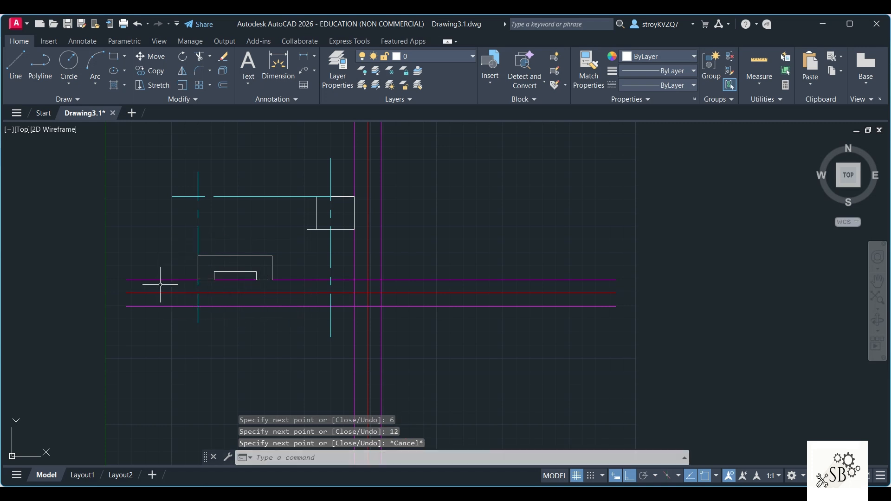
# Step: Draw the rib's lower sloping line from the base's upper right corner to the boss's lower left corner
pyautogui.click(15, 64)
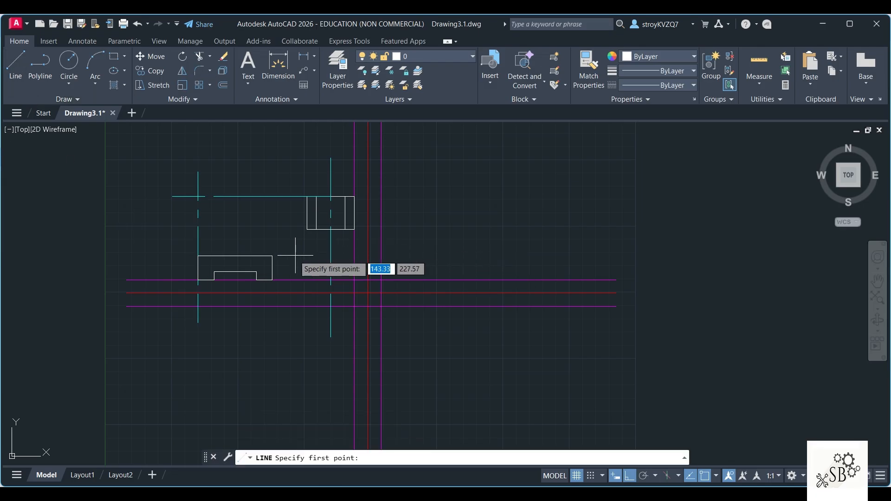
pyautogui.click(273, 256)
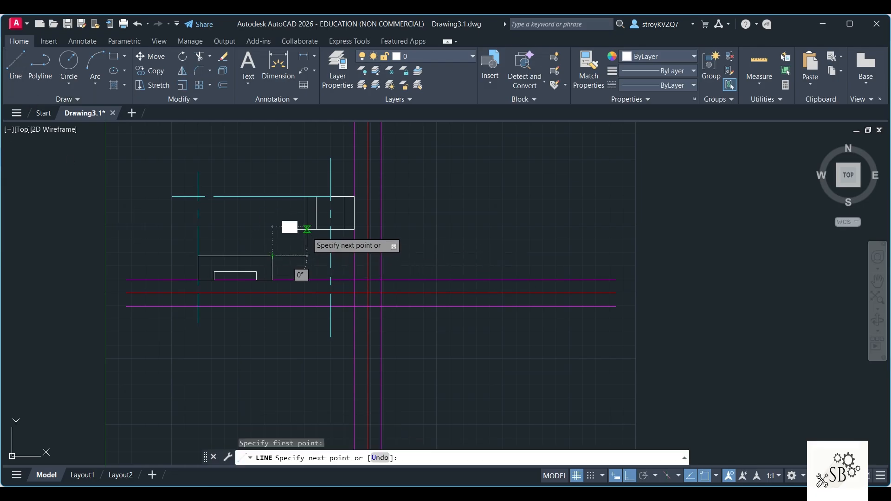
pyautogui.scroll(2, 313, 234)
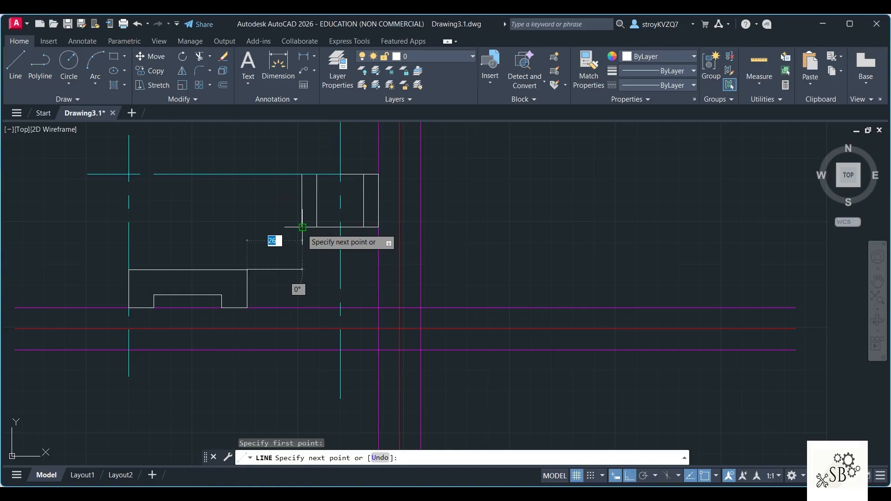
pyautogui.click(307, 229)
pyautogui.press('Escape')
# Step: Draw the rib's upper edge from the boss's top center: 35 to the left, then sloping down to the base's upper left corner
pyautogui.hotkey('alt', 'Tab')
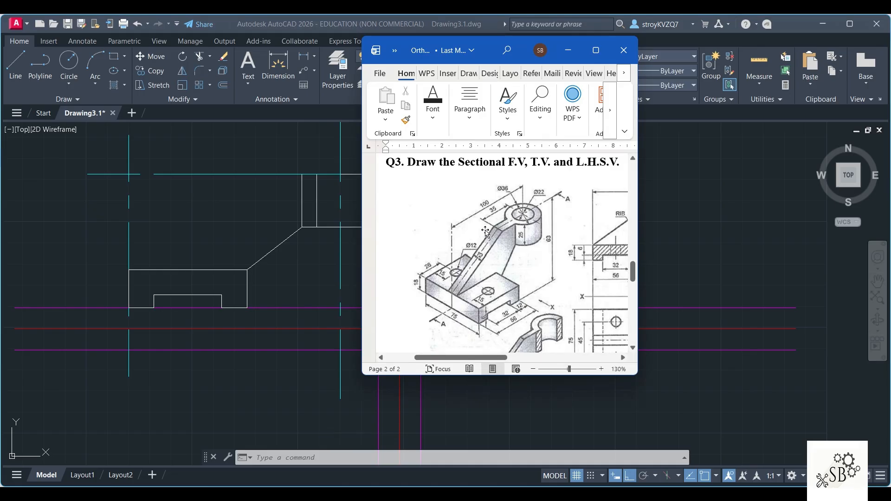
pyautogui.click(16, 63)
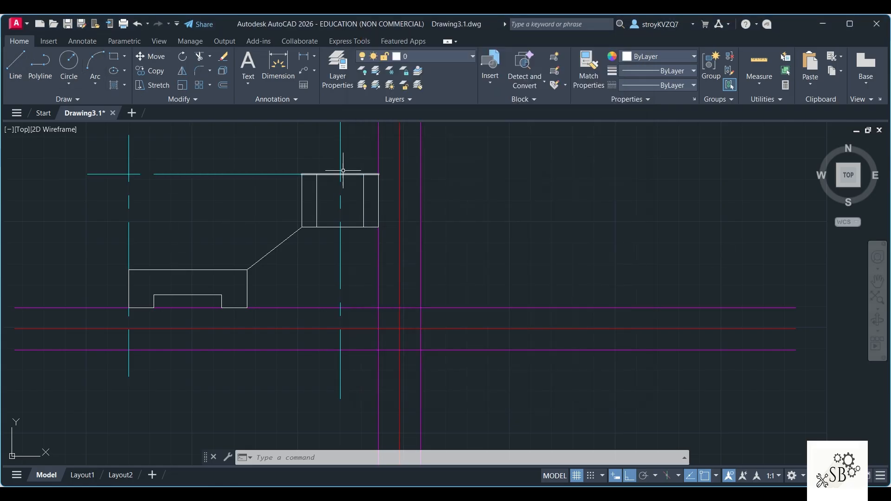
pyautogui.click(23, 58)
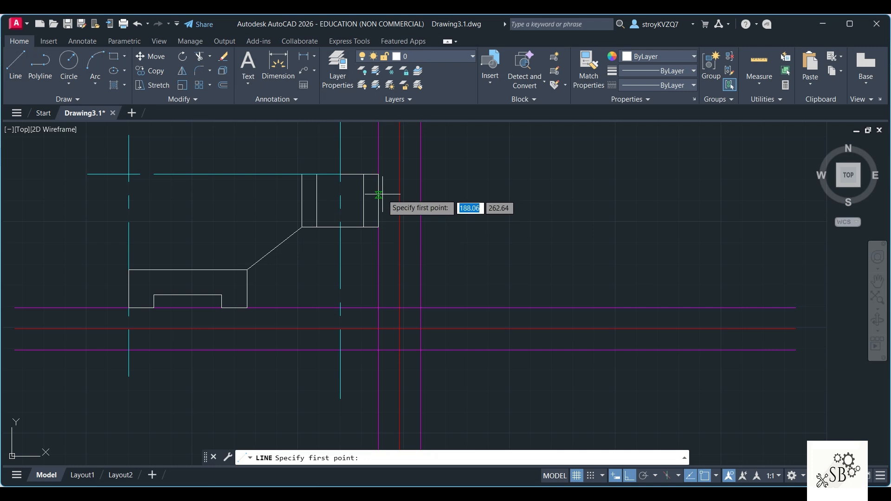
pyautogui.click(340, 174)
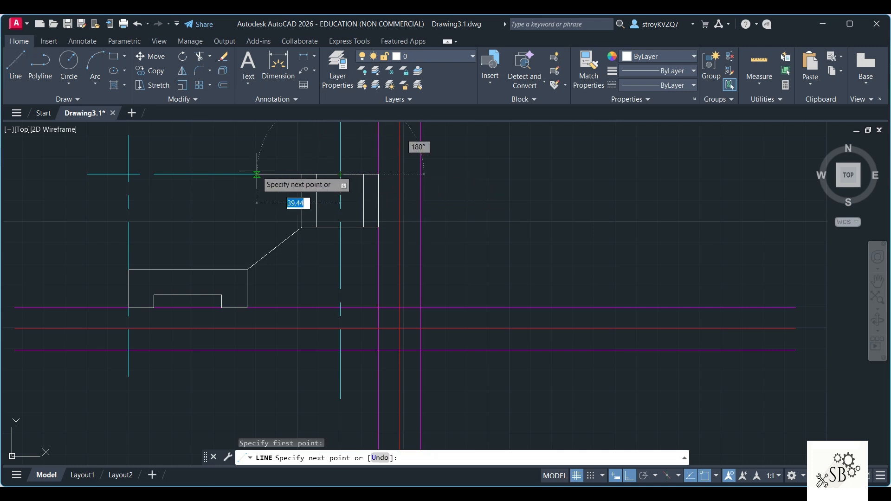
pyautogui.write('35')
pyautogui.press('Return')
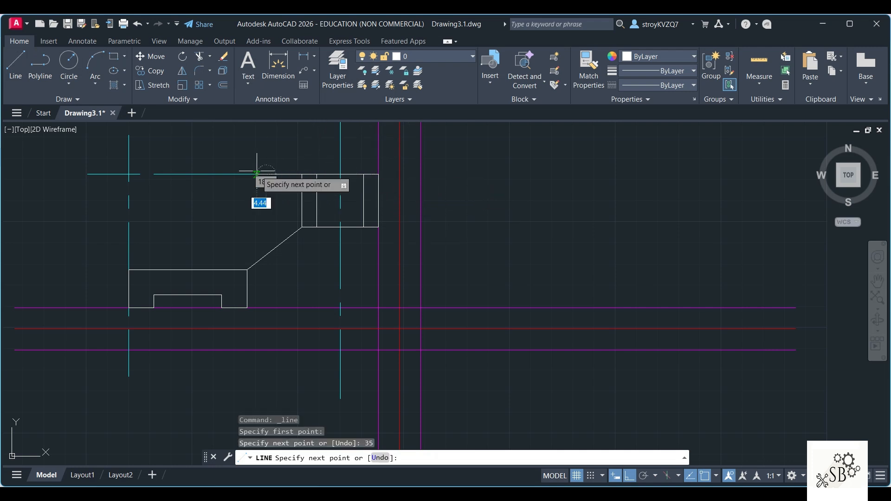
pyautogui.click(129, 269)
pyautogui.press('Return')
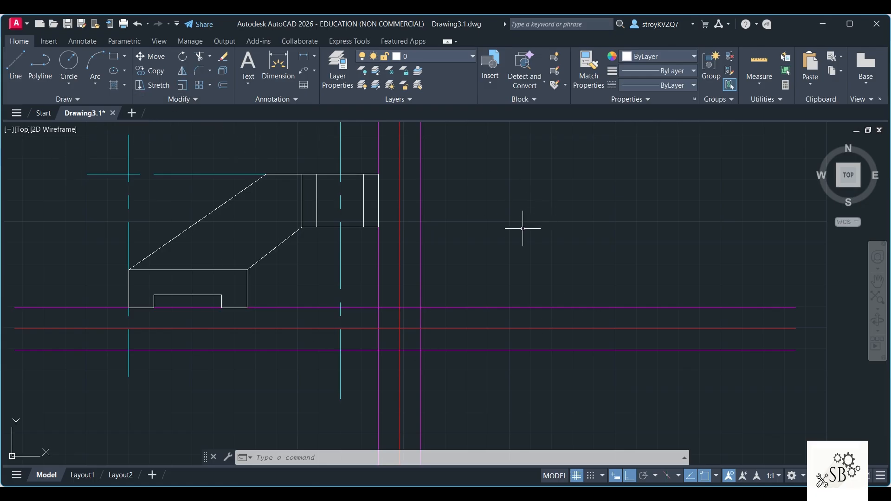
# Step: Hatch the sectioned base and both walls of the boss in the front view with the ANSI31 pattern
pyautogui.write('h')
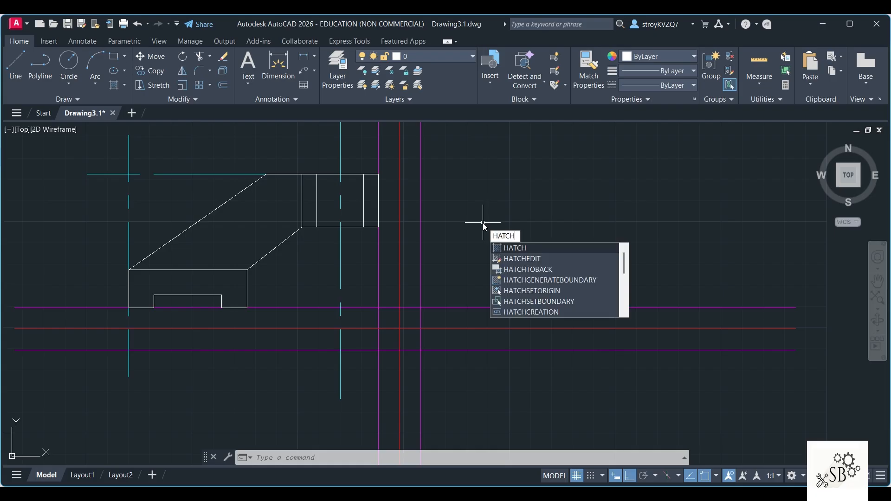
pyautogui.press('Return')
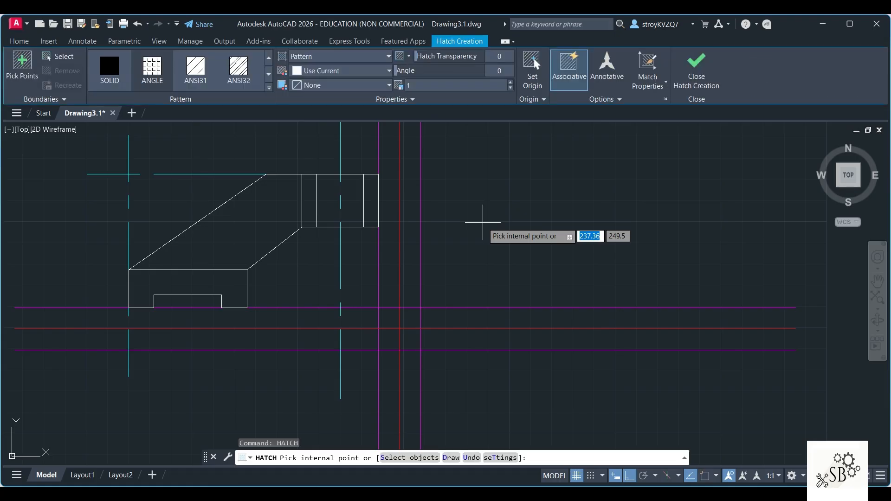
pyautogui.click(200, 70)
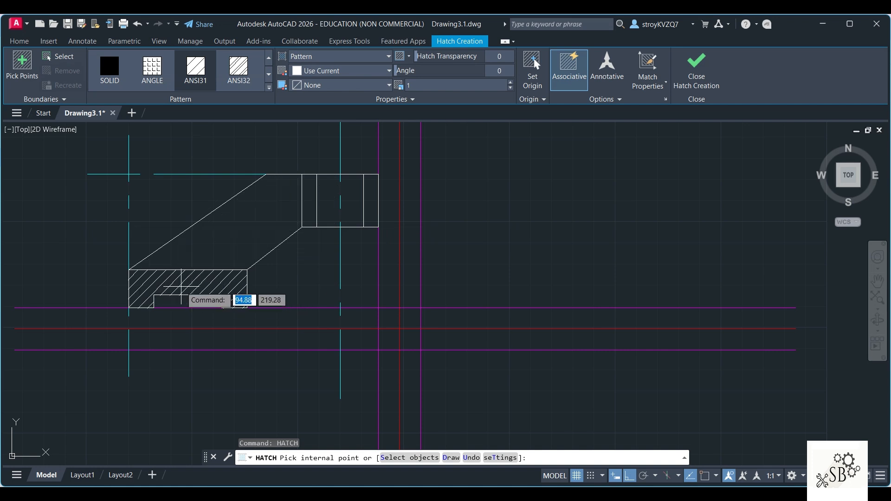
pyautogui.click(181, 287)
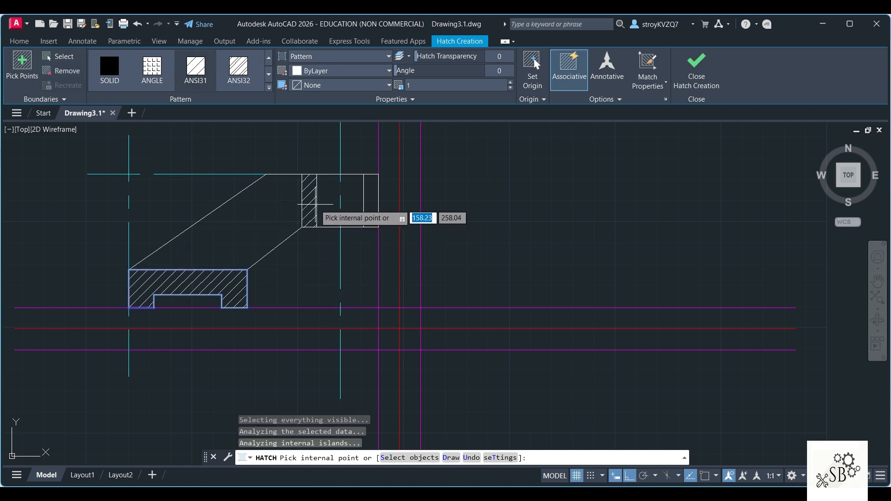
pyautogui.click(370, 200)
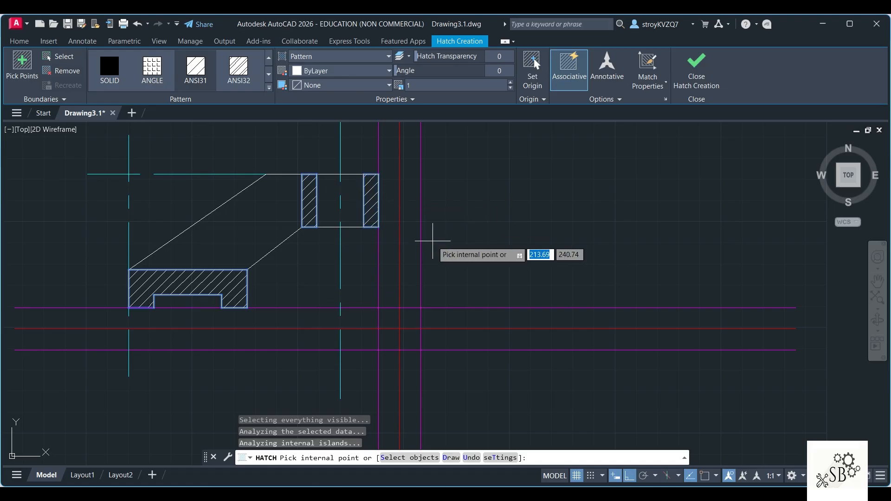
pyautogui.press('Escape')
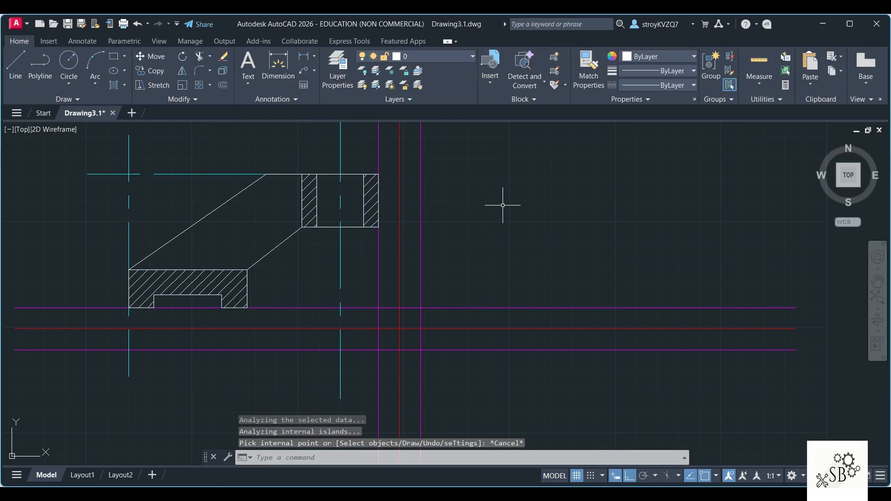
# Step: Add a multiline text label reading "F.V." above the front view
pyautogui.scroll(-2, 502, 205)
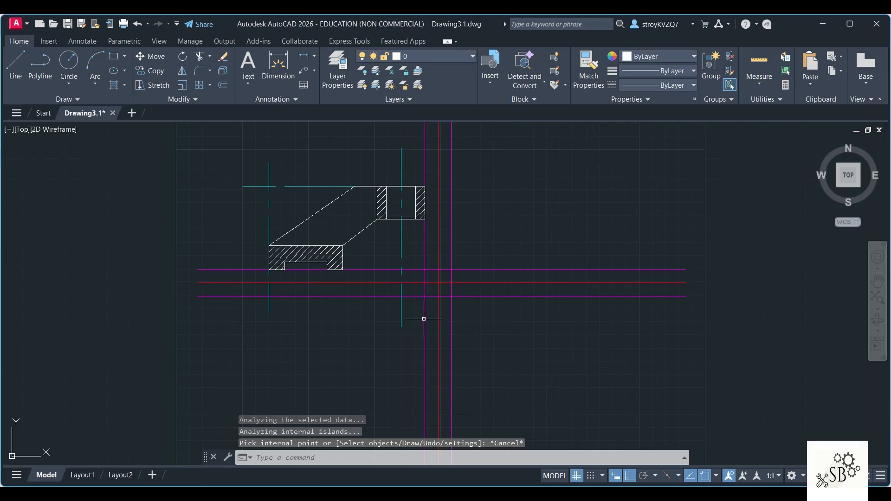
pyautogui.click(603, 492)
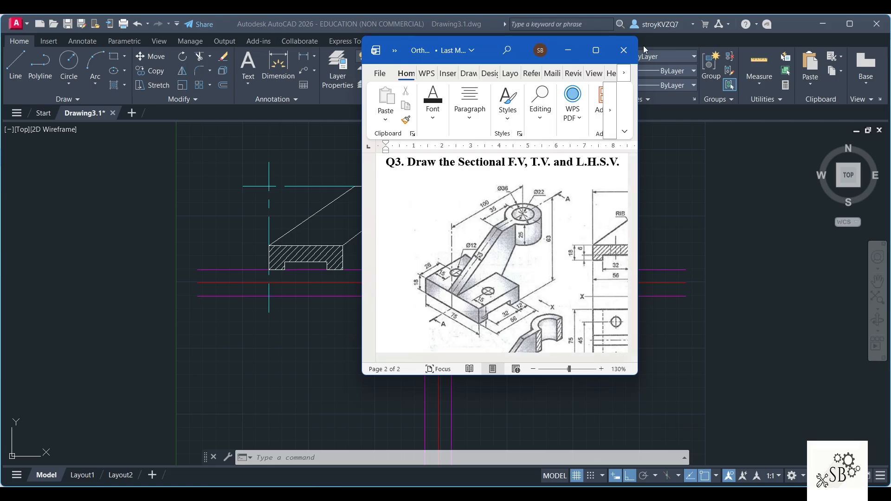
pyautogui.click(568, 50)
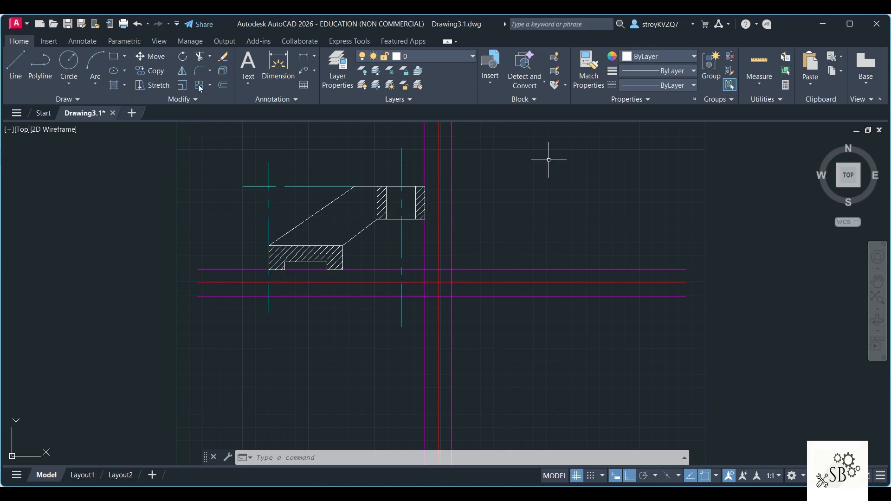
pyautogui.click(254, 85)
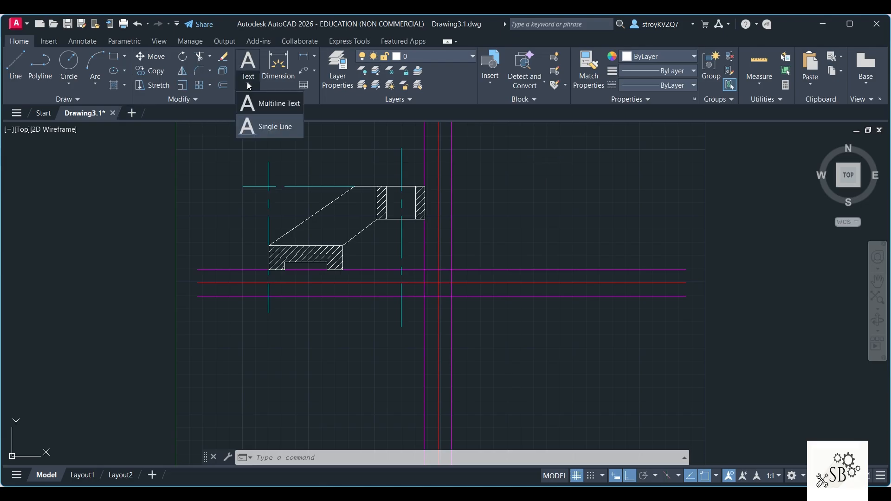
pyautogui.click(276, 105)
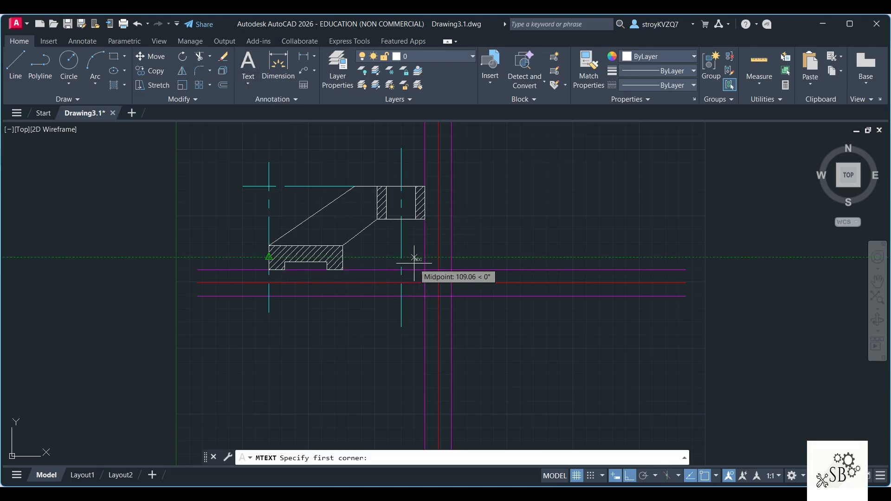
pyautogui.click(315, 147)
pyautogui.click(355, 163)
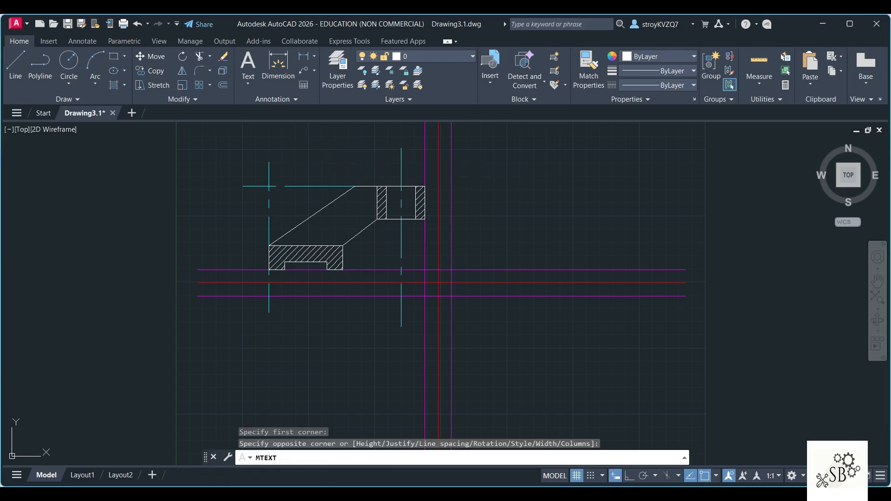
pyautogui.press('capslock')
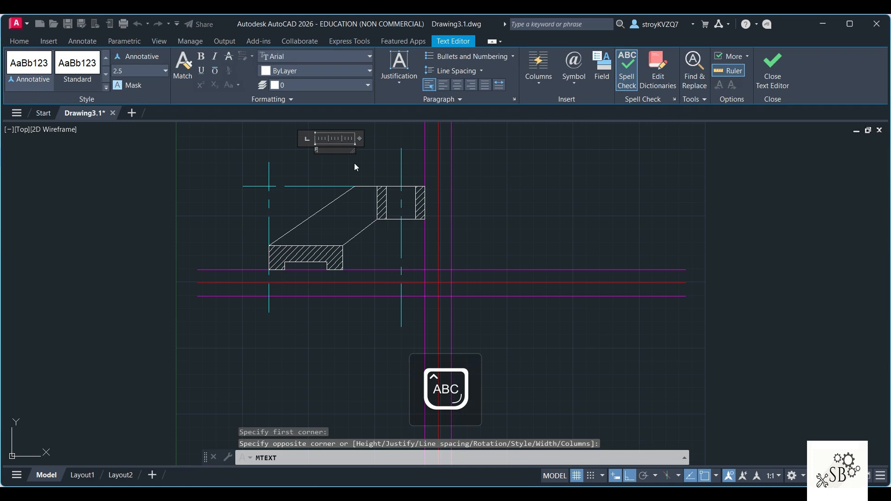
pyautogui.write('F.V.')
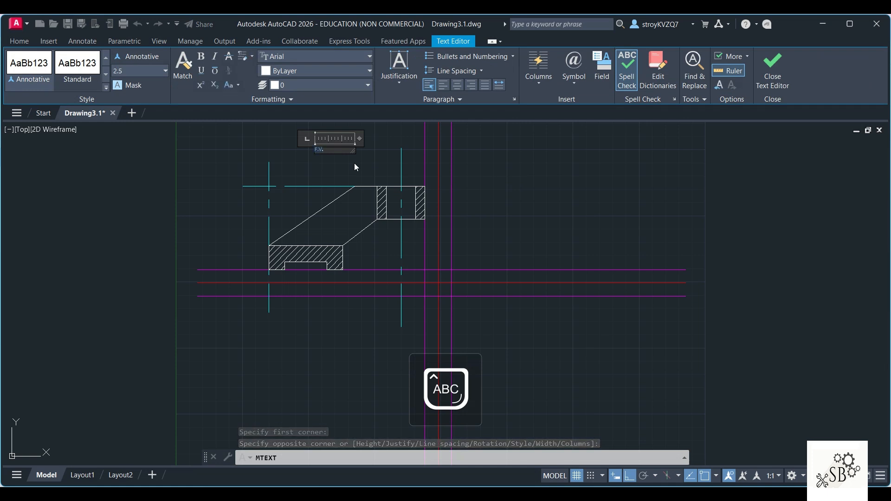
# Step: Set the F.V. label's text height to 8, underline it and finish editing the text
pyautogui.click(130, 85)
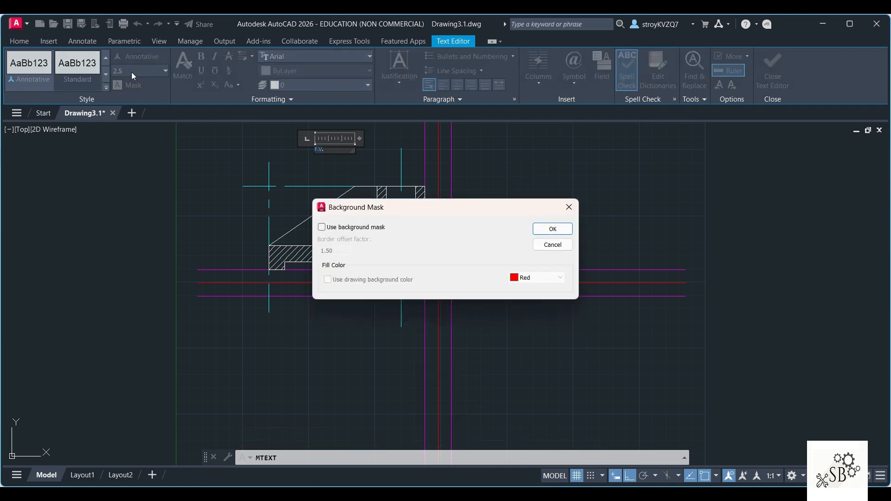
pyautogui.click(568, 207)
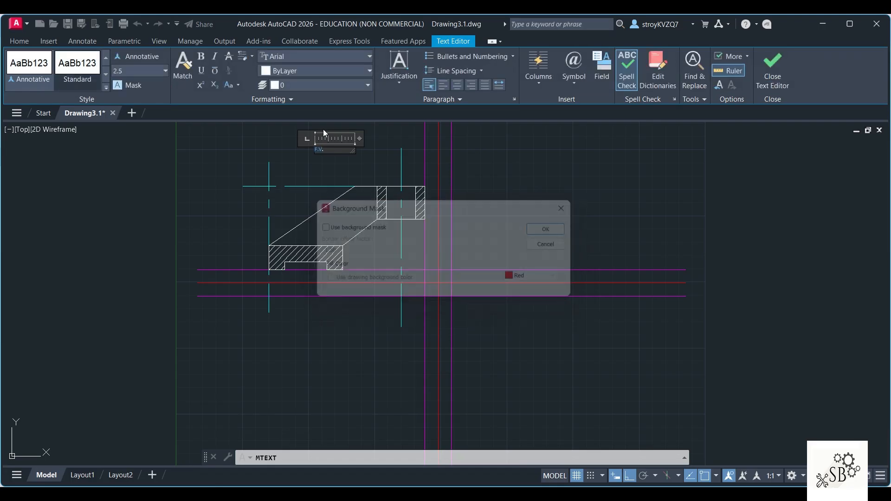
pyautogui.click(127, 72)
pyautogui.write('8')
pyautogui.press('Return')
pyautogui.click(200, 70)
pyautogui.click(222, 171)
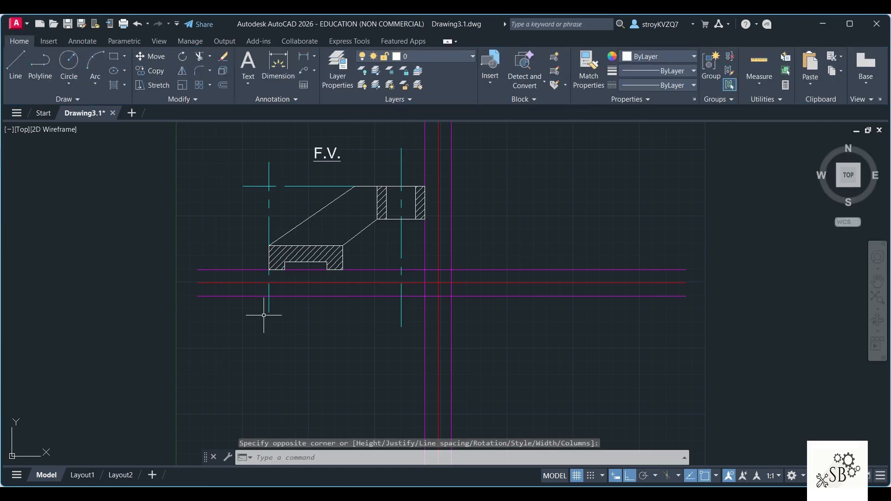
# Step: Stretch the lower ends of the front view's two vertical center lines straight down through the top view area
pyautogui.scroll(-2, 341, 309)
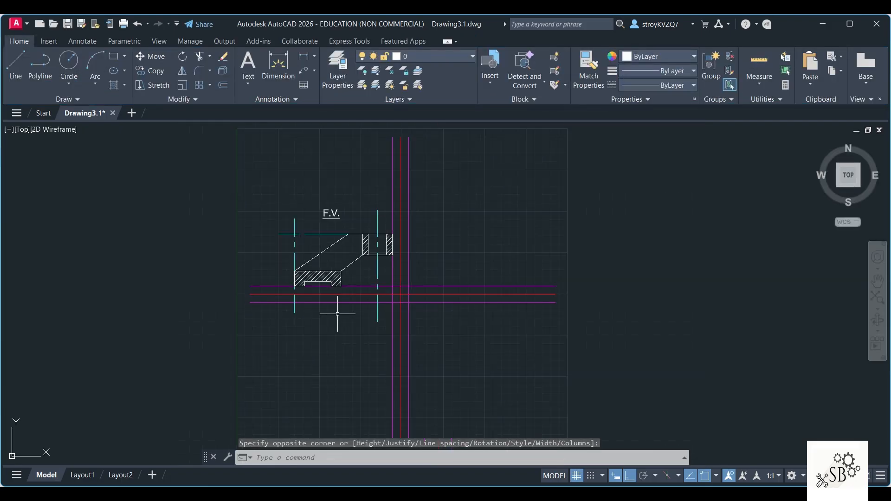
pyautogui.click(294, 267)
pyautogui.click(295, 314)
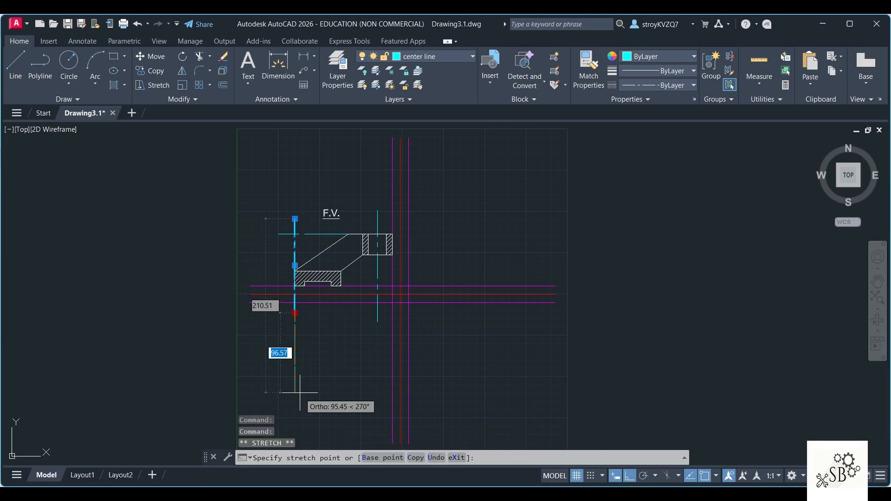
pyautogui.click(295, 409)
pyautogui.press('Escape')
pyautogui.click(379, 286)
pyautogui.click(375, 281)
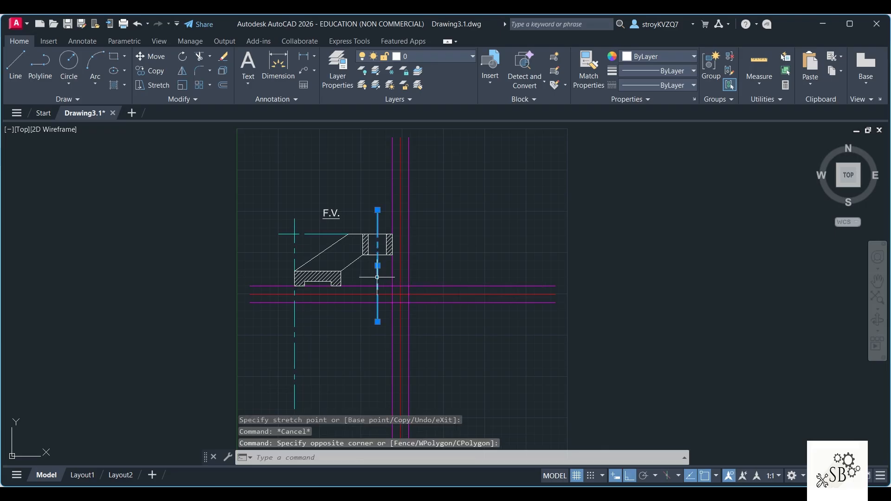
pyautogui.click(378, 322)
pyautogui.click(377, 404)
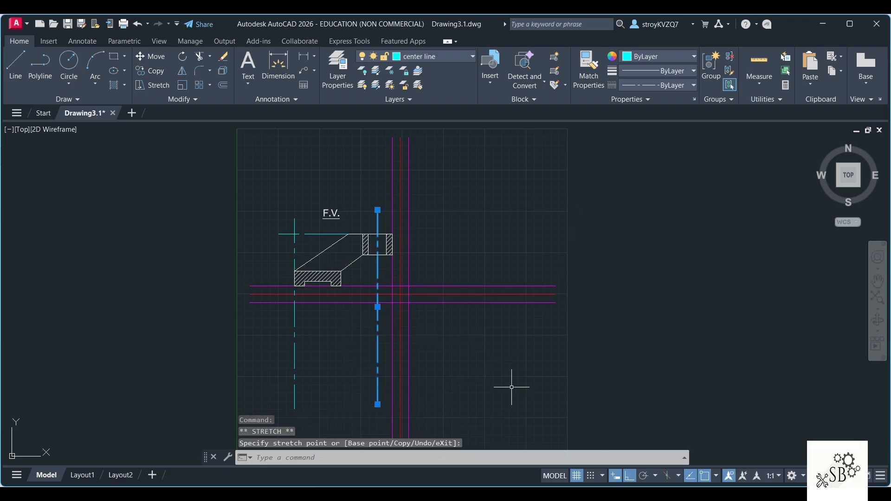
pyautogui.press('Escape')
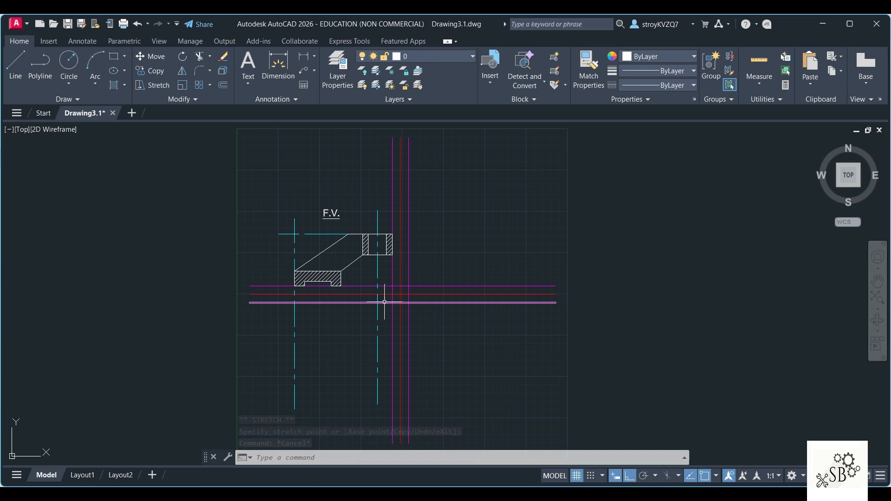
# Step: Check the Q3 reference drawing and draw the top view's base as a 56 by 75 rectangle from the lower offset line along the left center line
pyautogui.click(649, 492)
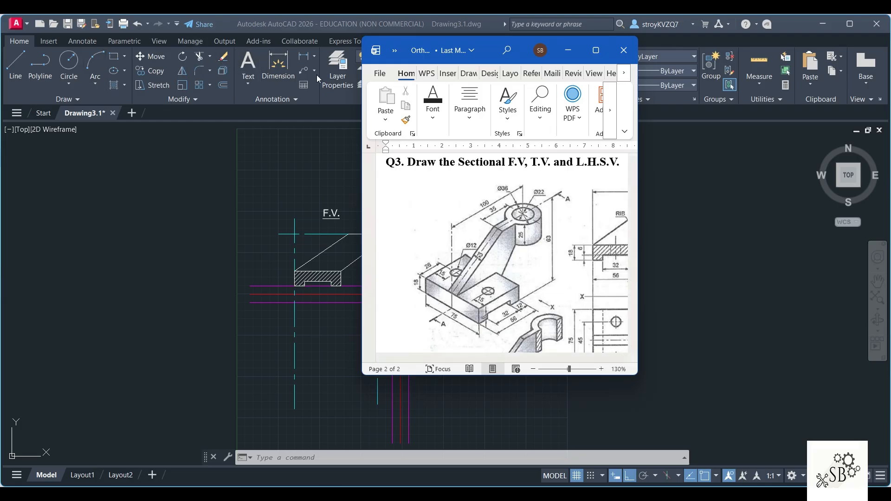
pyautogui.click(252, 179)
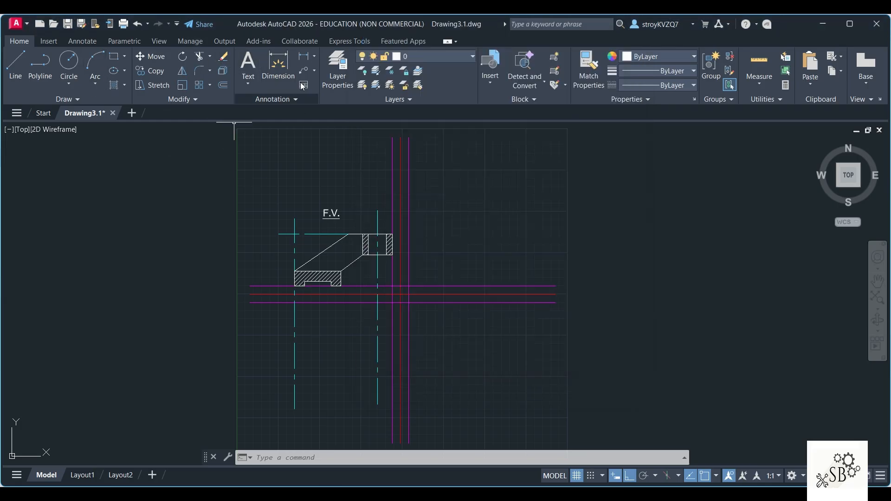
pyautogui.click(15, 65)
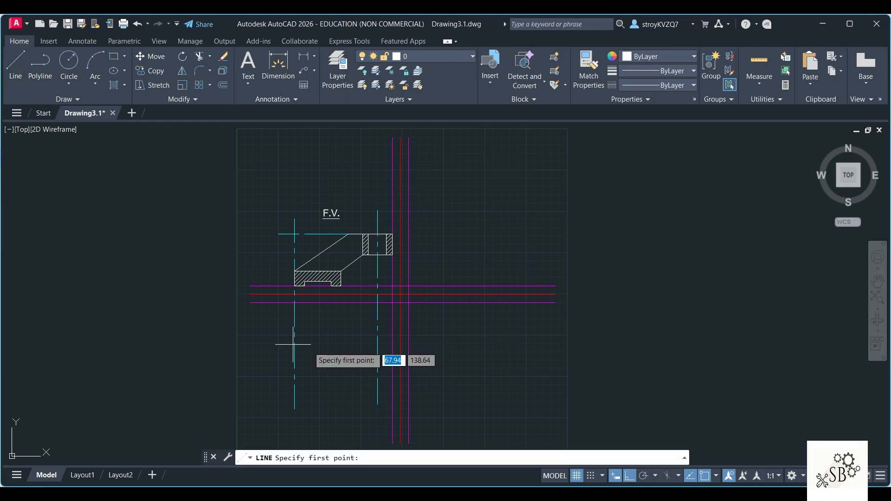
pyautogui.click(295, 302)
pyautogui.write('75')
pyautogui.press('Return')
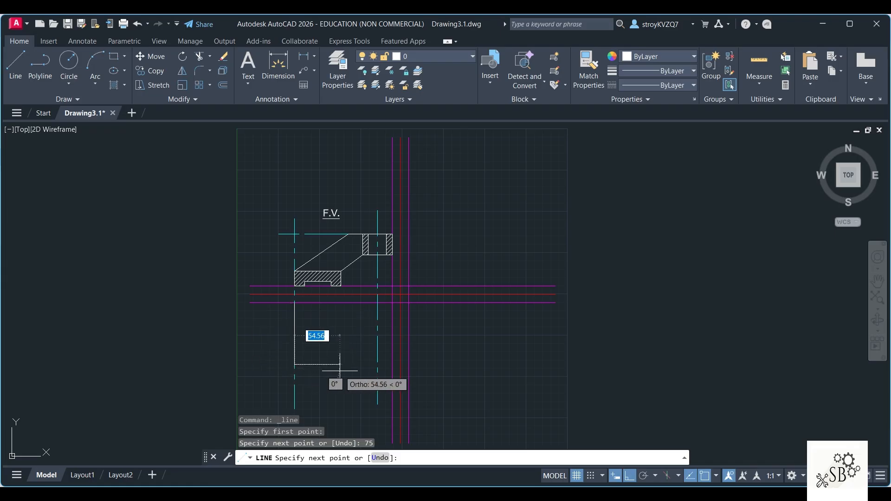
pyautogui.write('56')
pyautogui.press('Return')
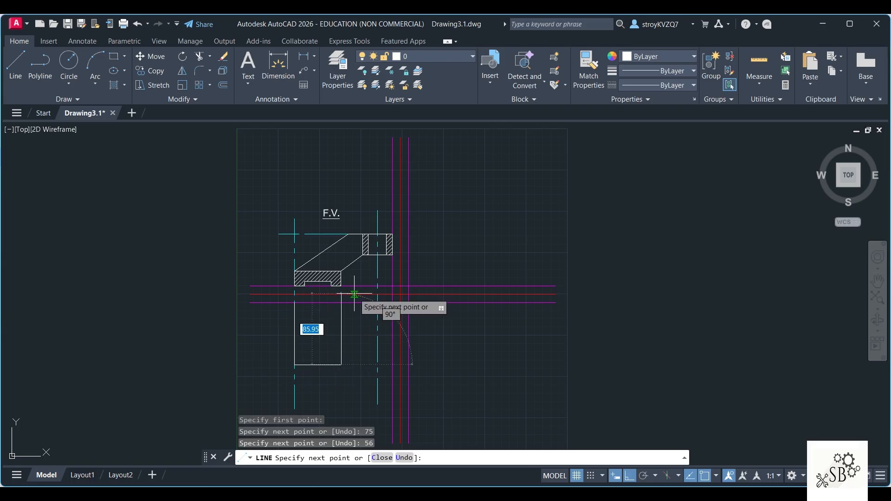
pyautogui.write('75')
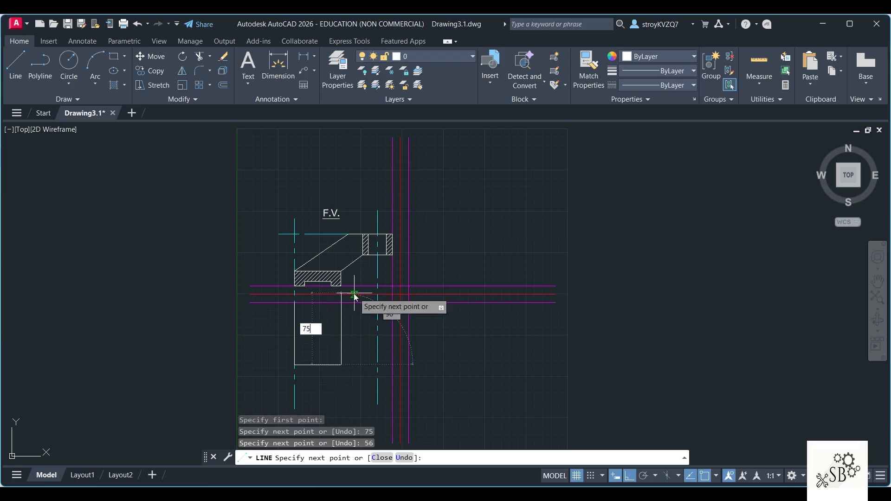
pyautogui.press('Return')
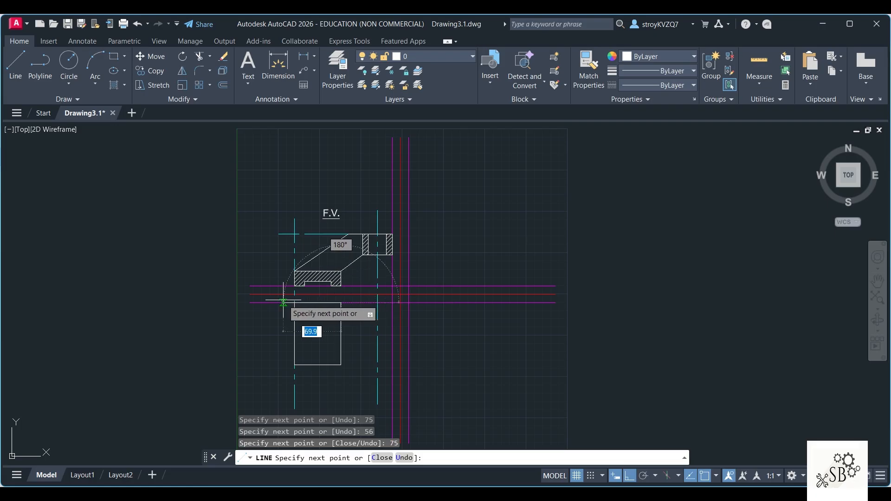
pyautogui.write('56')
pyautogui.press('Return')
pyautogui.press('Escape')
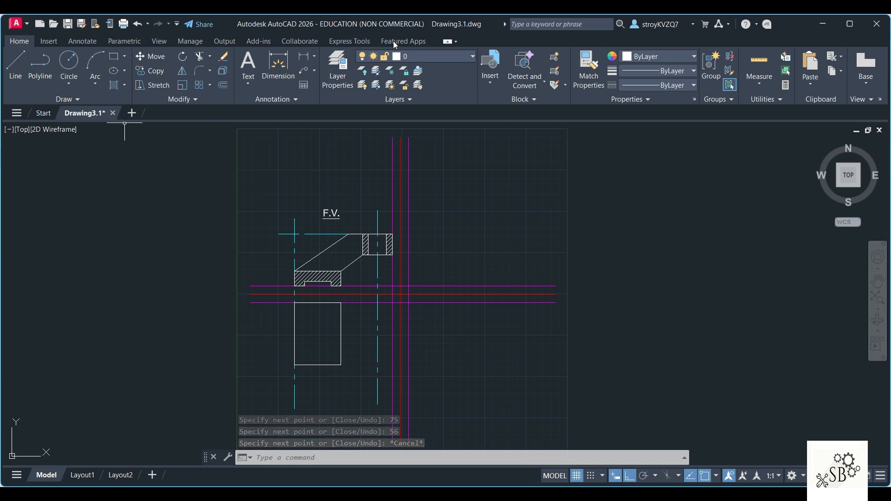
# Step: On the center line layer, draw a horizontal center line through the base's mid-height past the boss axis, and stretch its left end beyond the base
pyautogui.click(430, 57)
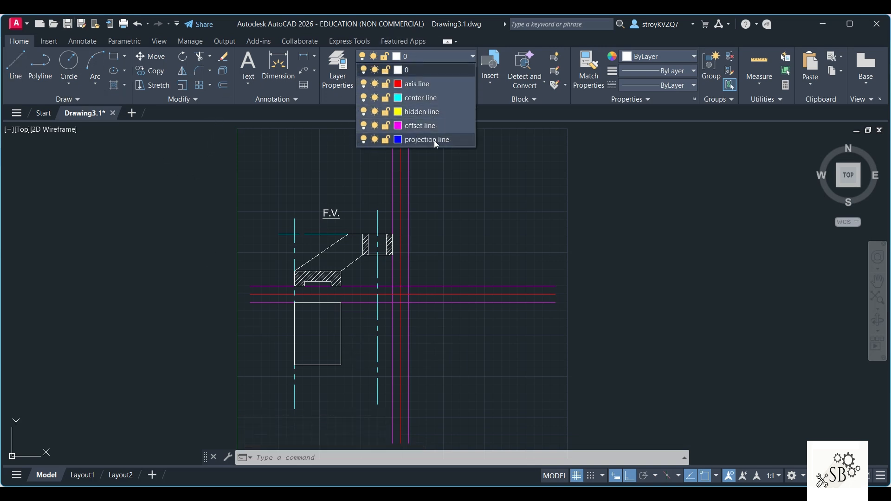
pyautogui.click(438, 97)
pyautogui.click(16, 65)
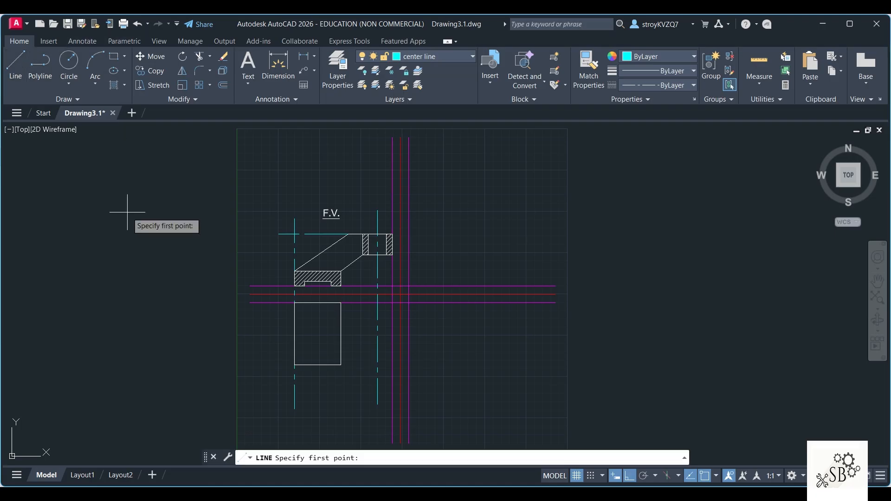
pyautogui.click(294, 333)
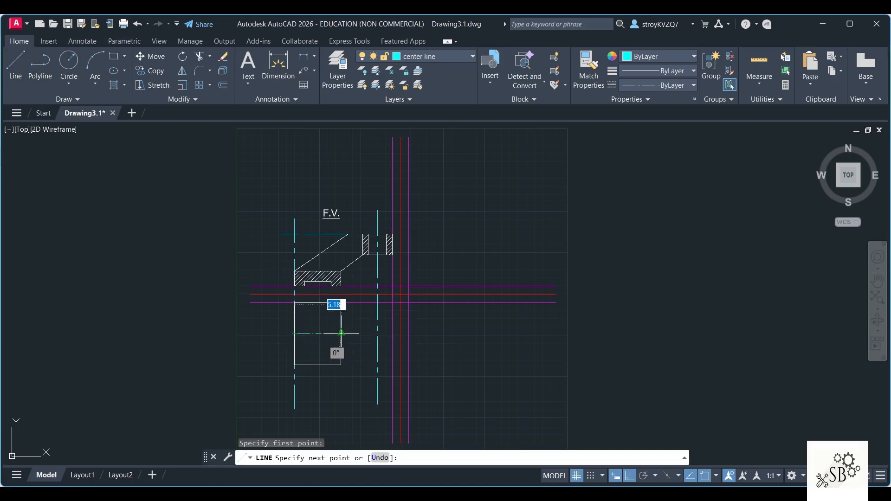
pyautogui.click(450, 324)
pyautogui.press('Escape')
pyautogui.click(294, 333)
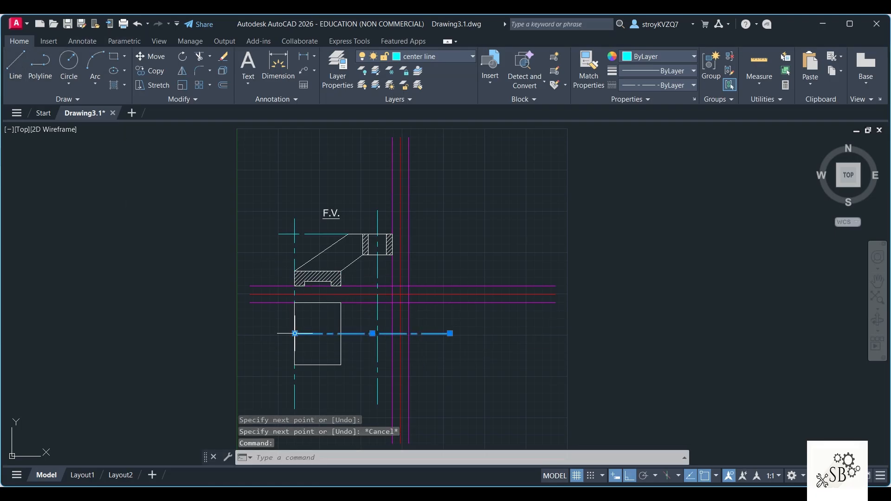
pyautogui.click(294, 333)
pyautogui.press('Escape')
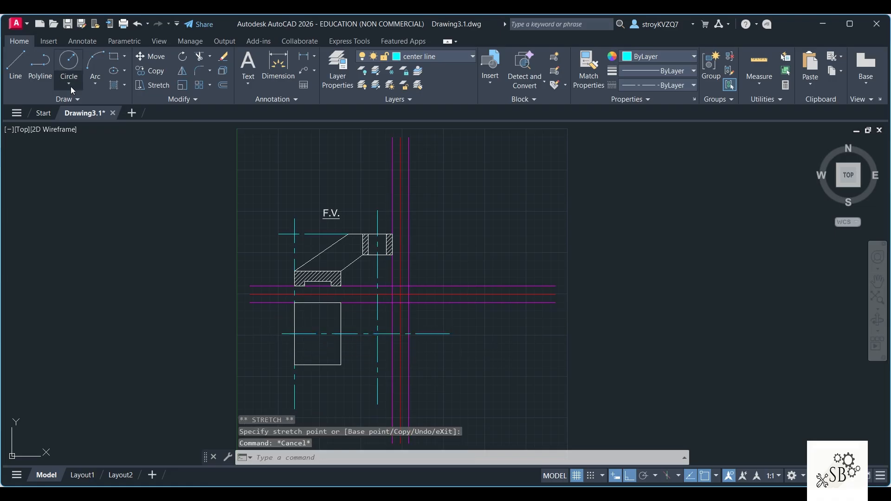
# Step: On layer 0, draw a 22 diameter circle for the boss hole where the top view's center lines cross
pyautogui.click(402, 56)
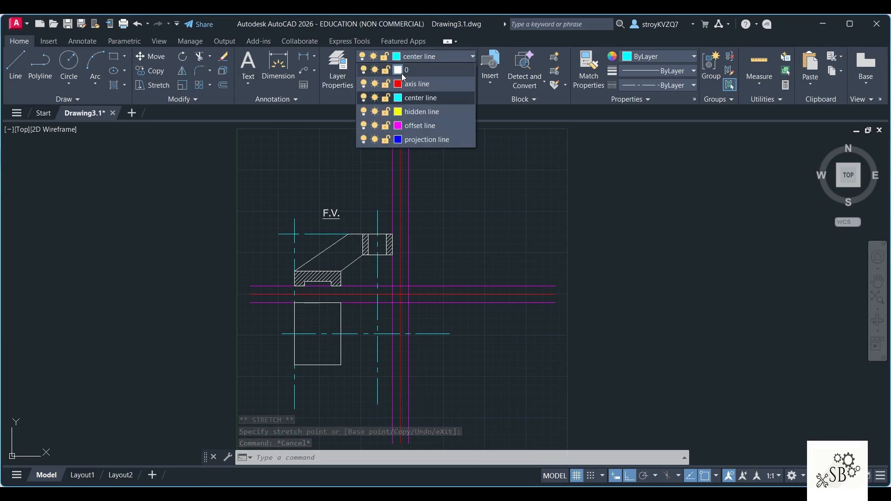
pyautogui.click(411, 70)
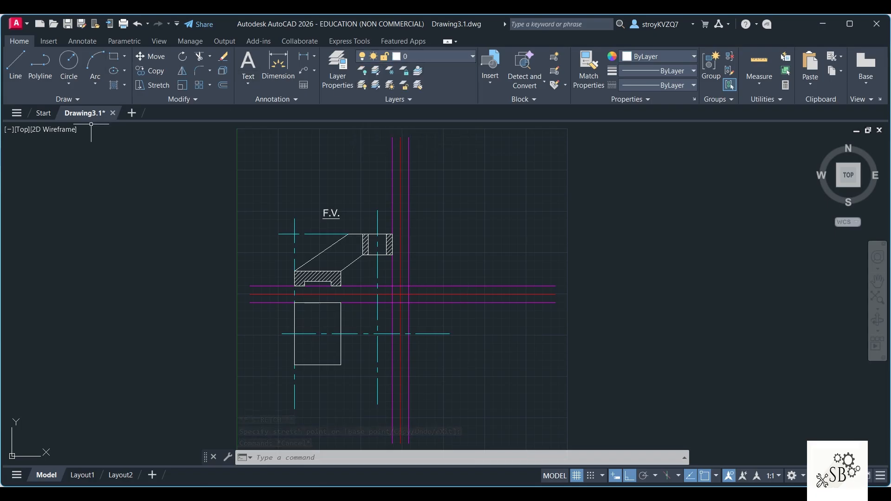
pyautogui.click(71, 83)
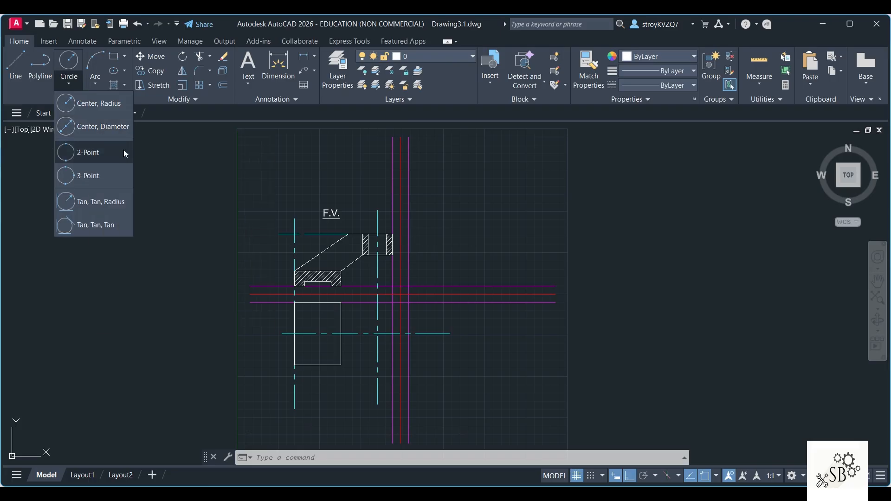
pyautogui.click(103, 125)
pyautogui.click(377, 333)
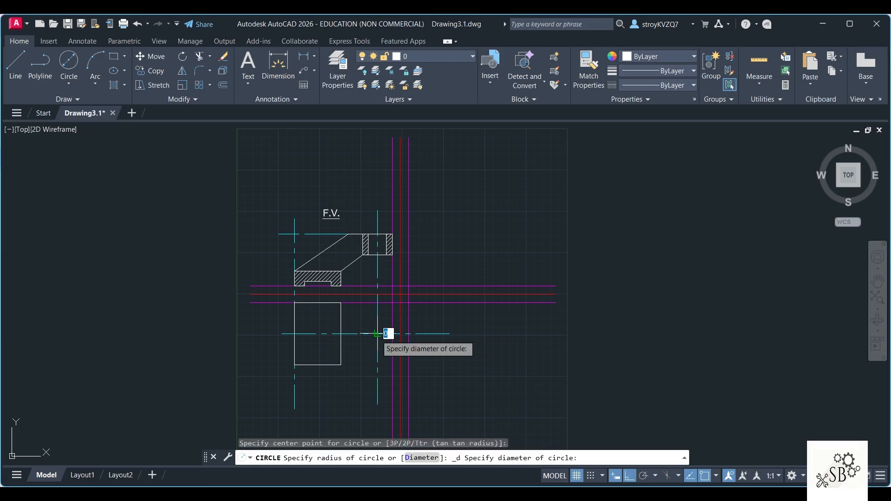
pyautogui.write('22')
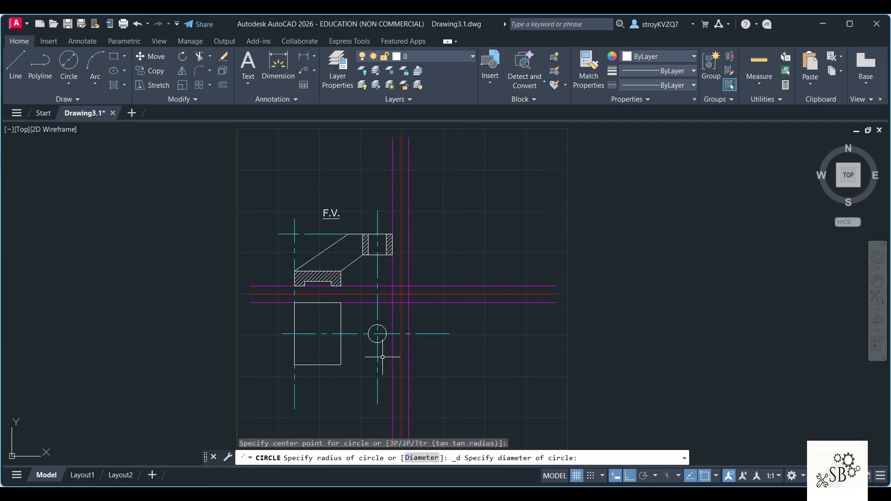
pyautogui.press('Return')
# Step: Draw a concentric 36 diameter circle around the hole for the boss's outer edge
pyautogui.click(69, 84)
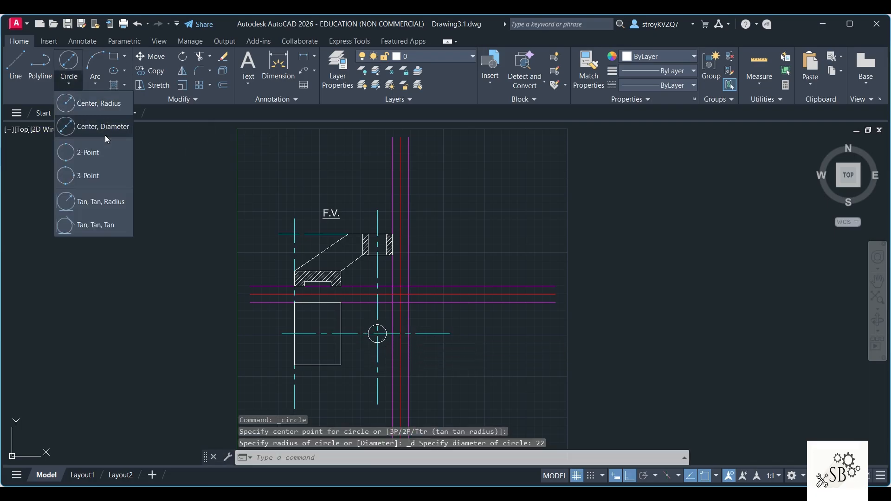
pyautogui.click(102, 127)
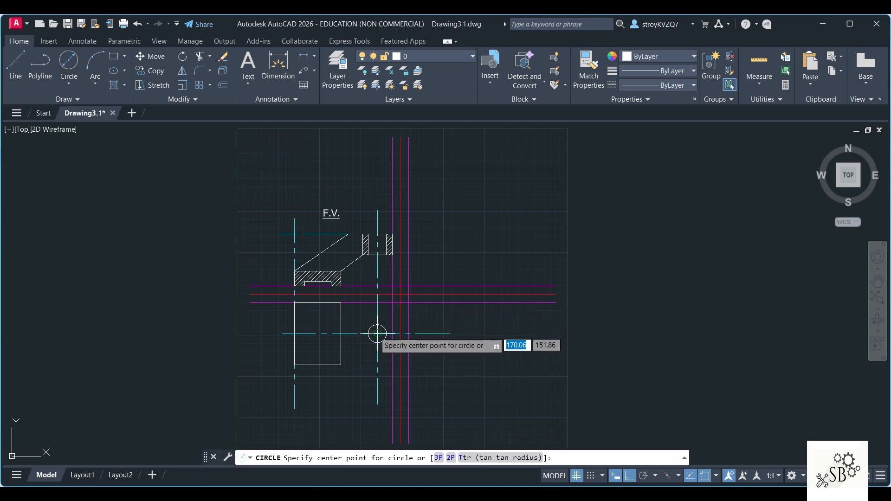
pyautogui.click(377, 333)
pyautogui.write('36')
pyautogui.press('Return')
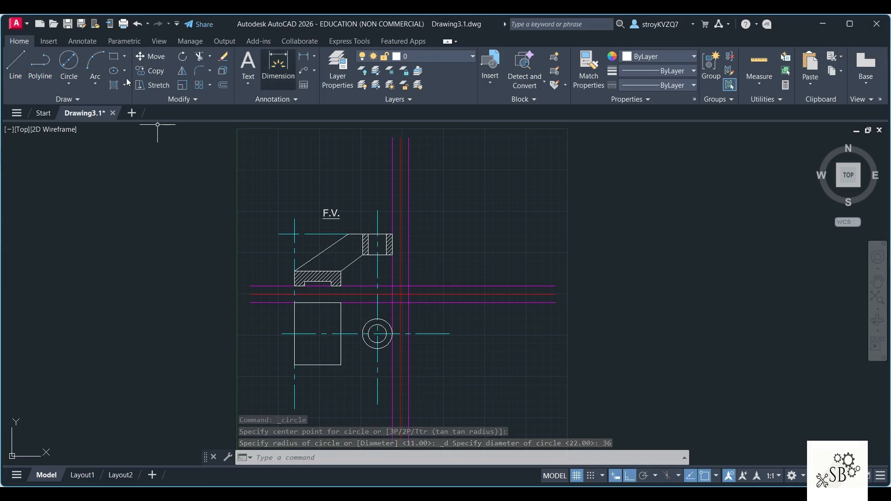
# Step: Draw the 12-wide rib outline, offset 6 from the horizontal center line, from the base's left edge to just inside the boss's outer circle
pyautogui.click(18, 74)
pyautogui.hotkey('alt', 'Tab')
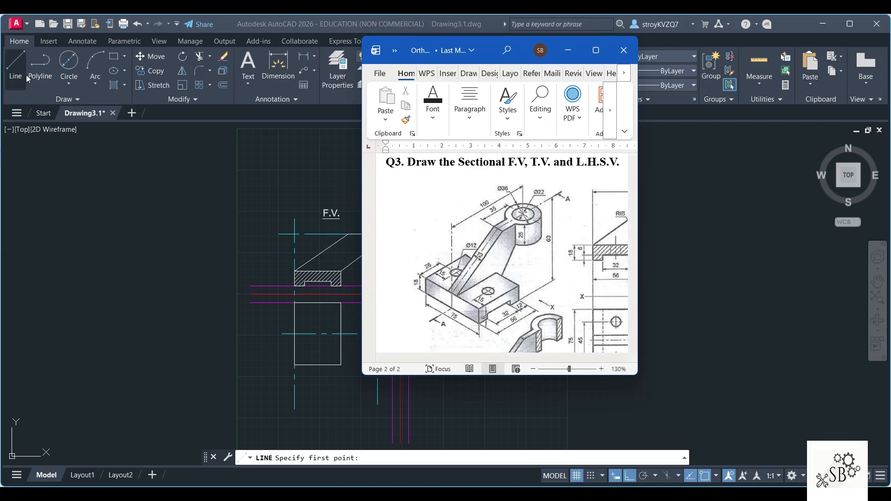
pyautogui.click(24, 56)
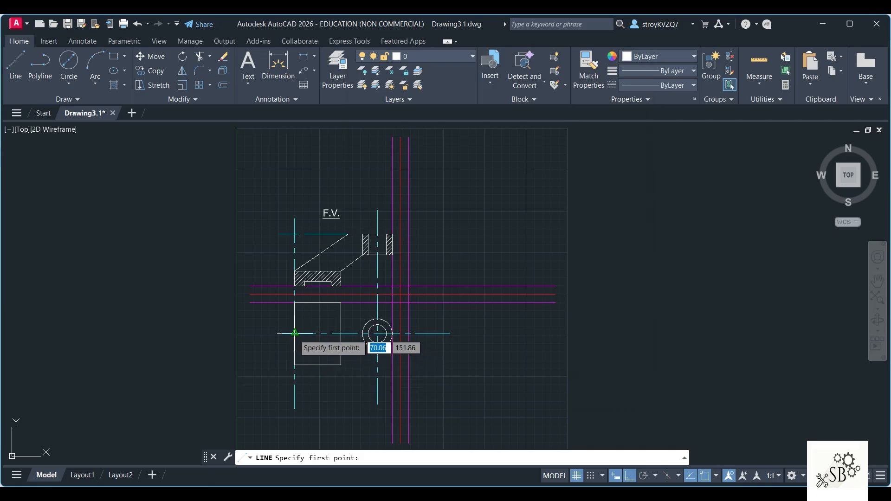
pyautogui.click(651, 492)
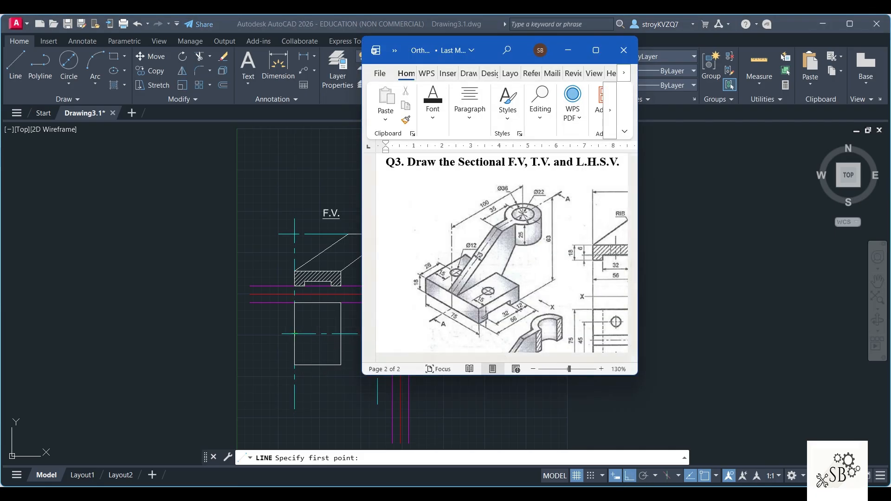
pyautogui.click(650, 491)
pyautogui.click(294, 333)
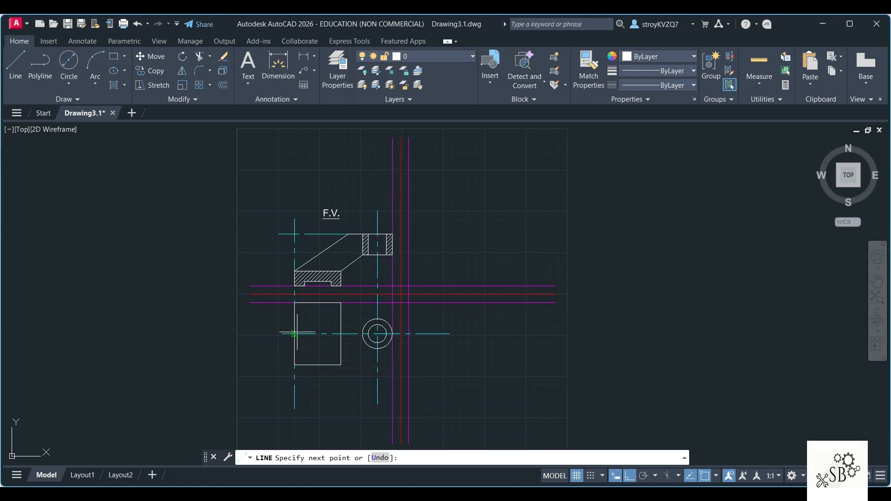
pyautogui.write('6')
pyautogui.press('Return')
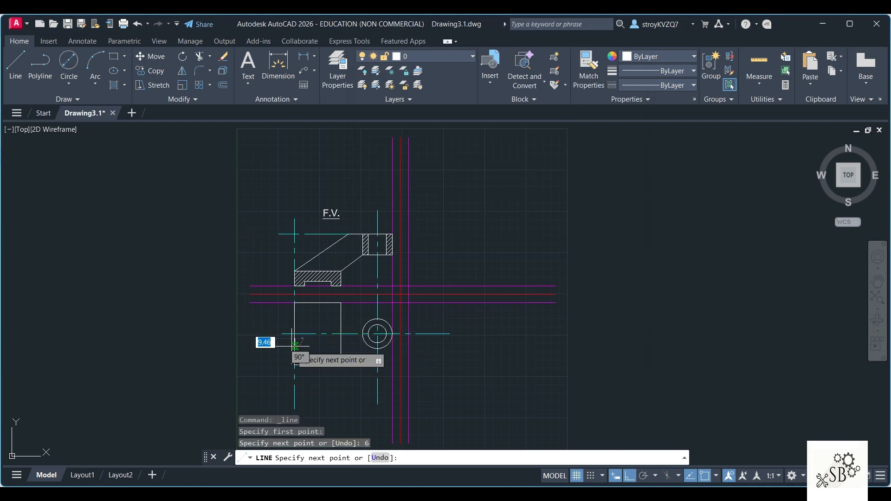
pyautogui.scroll(4, 374, 340)
pyautogui.scroll(3, 373, 342)
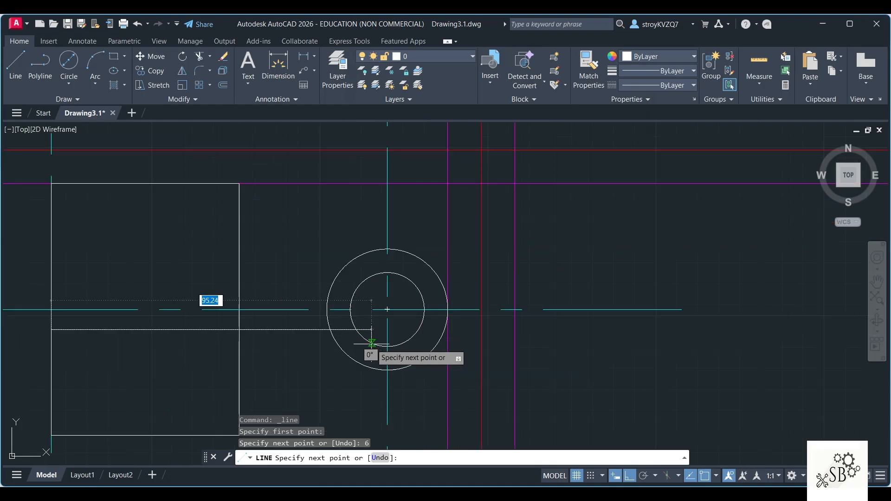
pyautogui.click(344, 330)
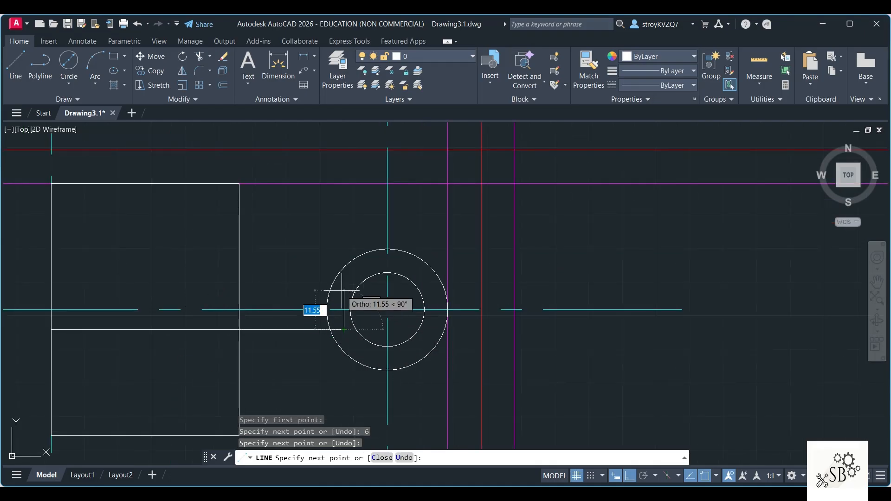
pyautogui.write('12')
pyautogui.press('Return')
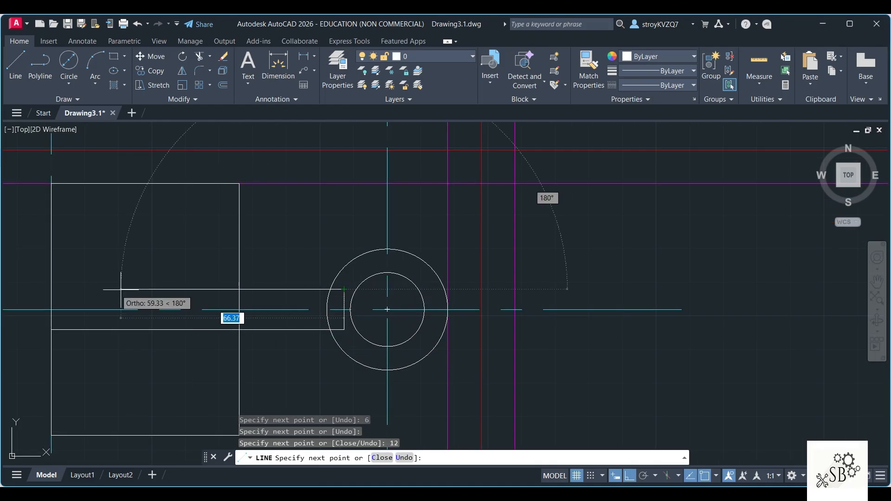
pyautogui.click(51, 289)
pyautogui.press('Escape')
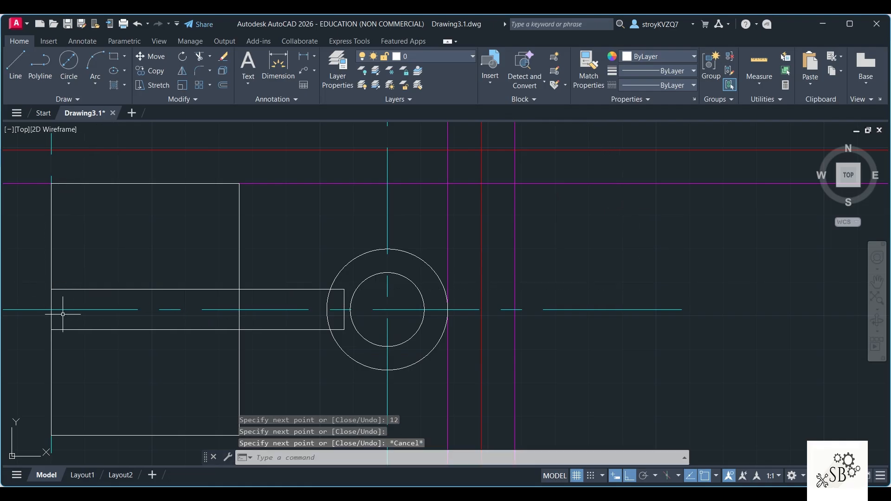
# Step: Erase the 6-long helper segment on the base's left edge and trim the rib lines inside the boss's outer circle
pyautogui.click(51, 319)
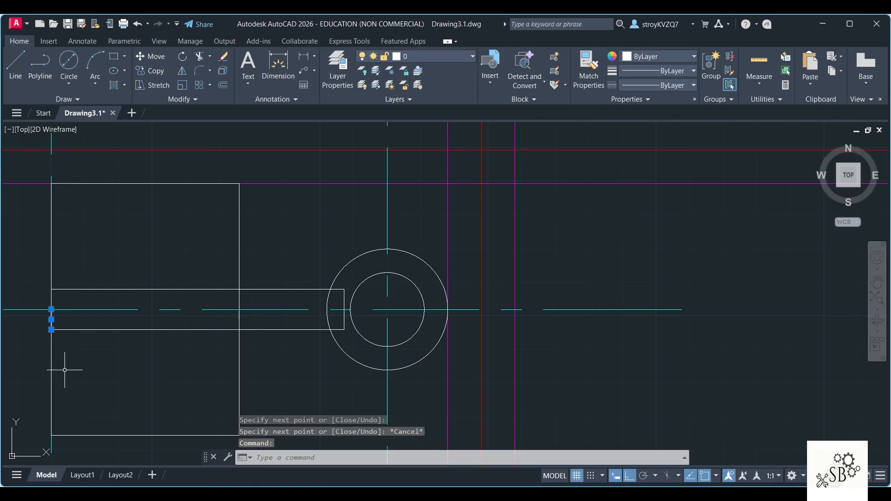
pyautogui.press('Delete')
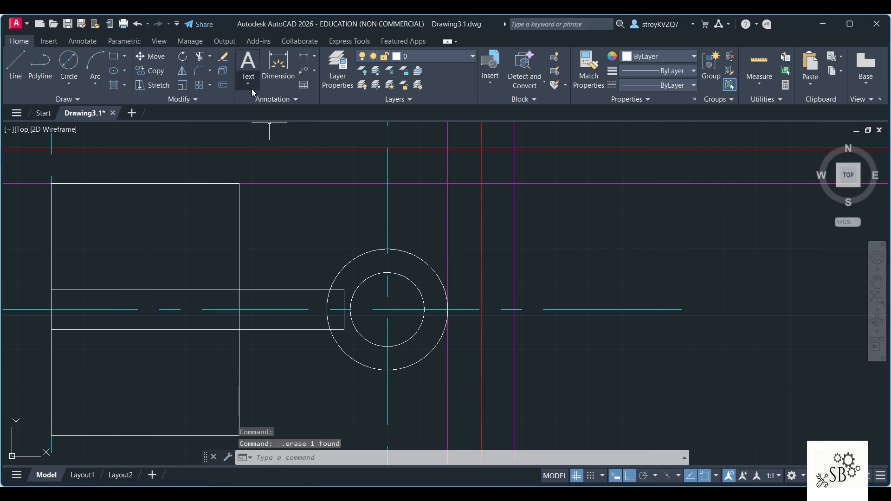
pyautogui.click(202, 57)
pyautogui.moveTo(342, 286); pyautogui.dragTo(342, 299)
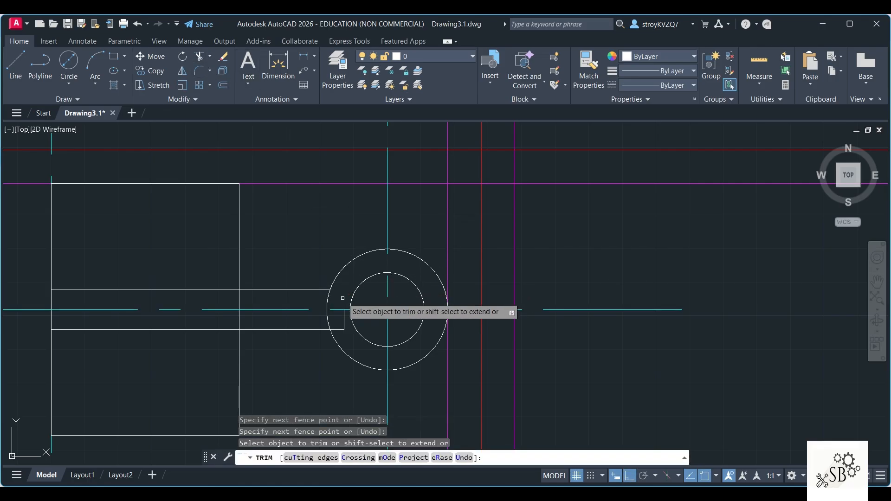
pyautogui.click(344, 323)
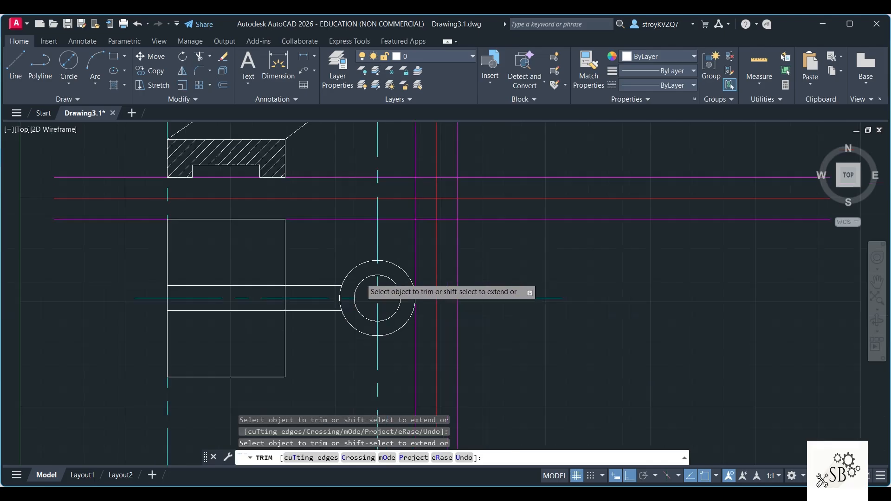
pyautogui.scroll(-4, 360, 279)
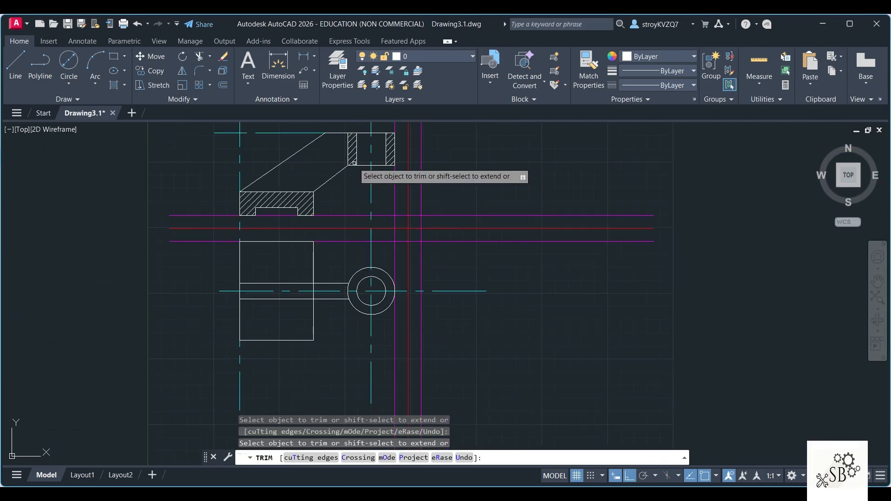
# Step: On the projection line layer, draw a vertical line from the top of the front view's sloping rib down past the top view
pyautogui.press('Return')
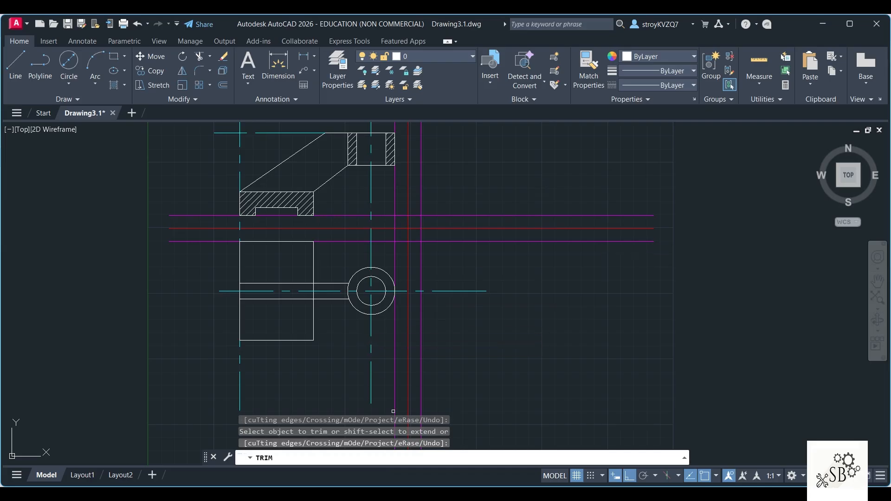
pyautogui.press('Escape')
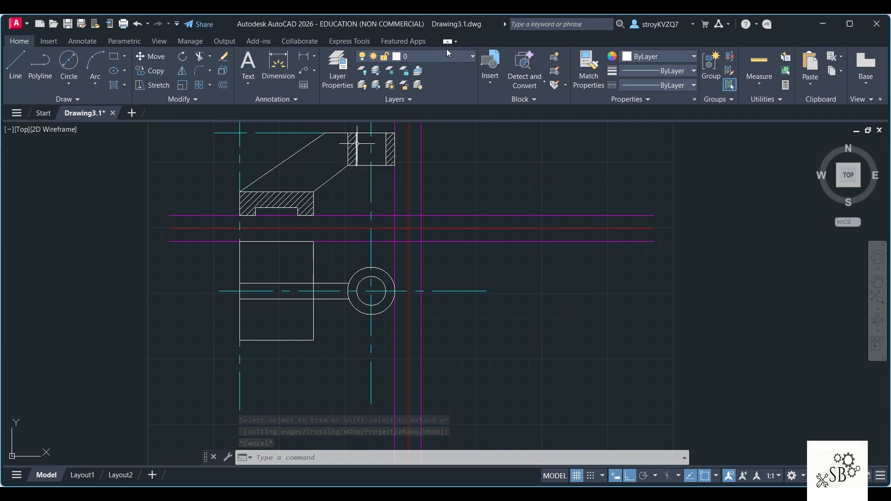
pyautogui.click(430, 57)
pyautogui.click(426, 140)
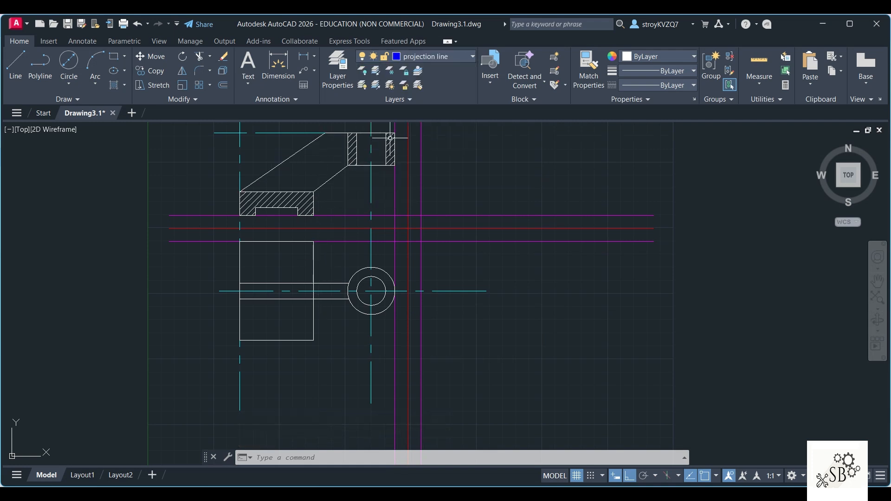
pyautogui.click(18, 62)
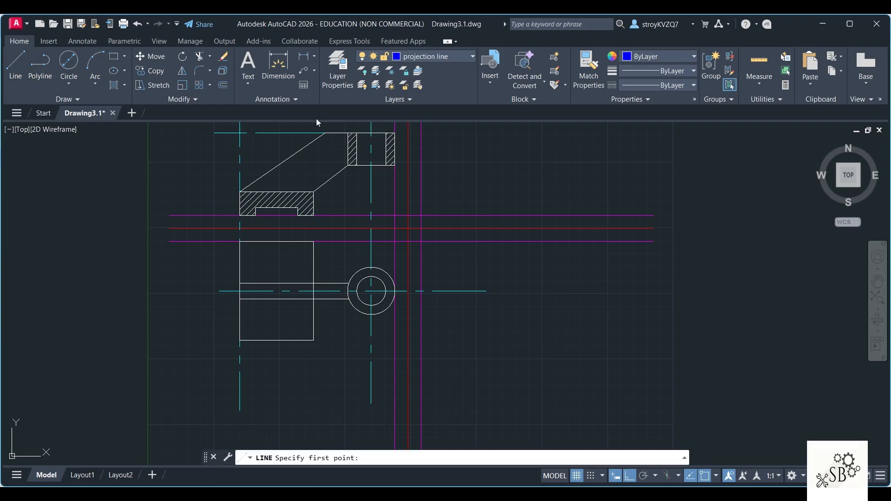
pyautogui.click(325, 132)
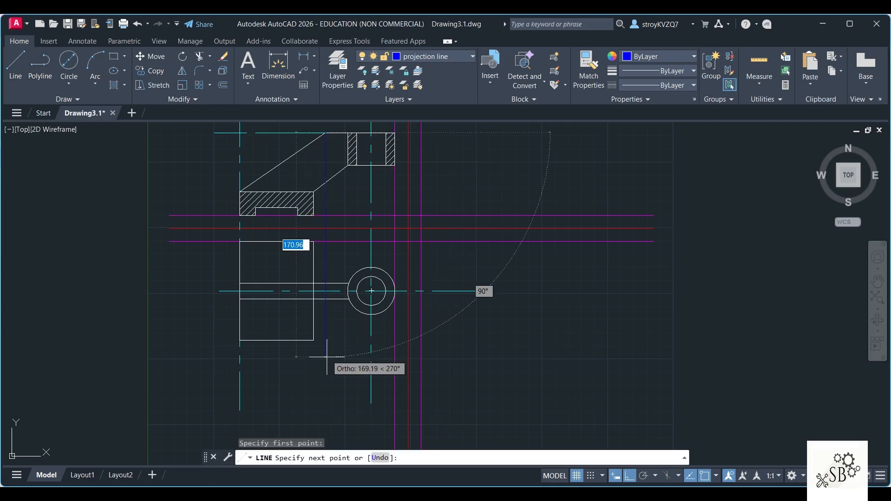
pyautogui.click(328, 382)
pyautogui.press('Escape')
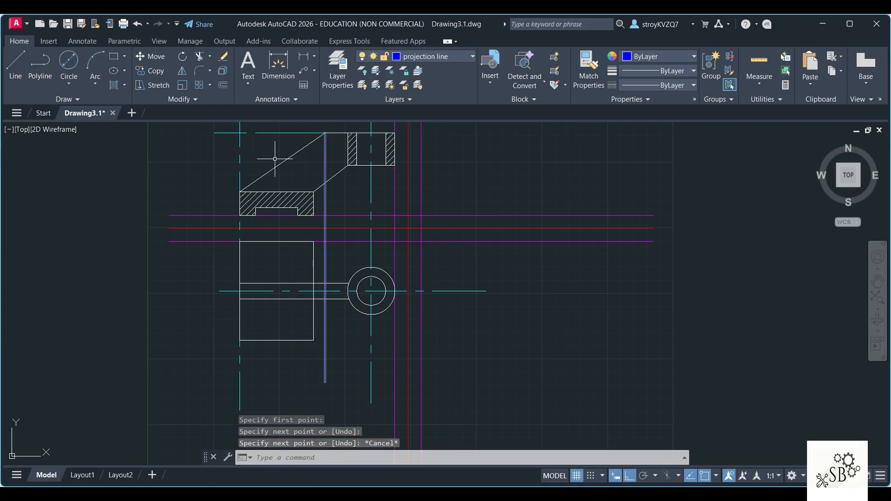
# Step: On layer 0, draw the rib's vertical edge line between its two outlines where the projection line crosses them in the top view
pyautogui.click(427, 57)
pyautogui.click(415, 71)
pyautogui.click(17, 63)
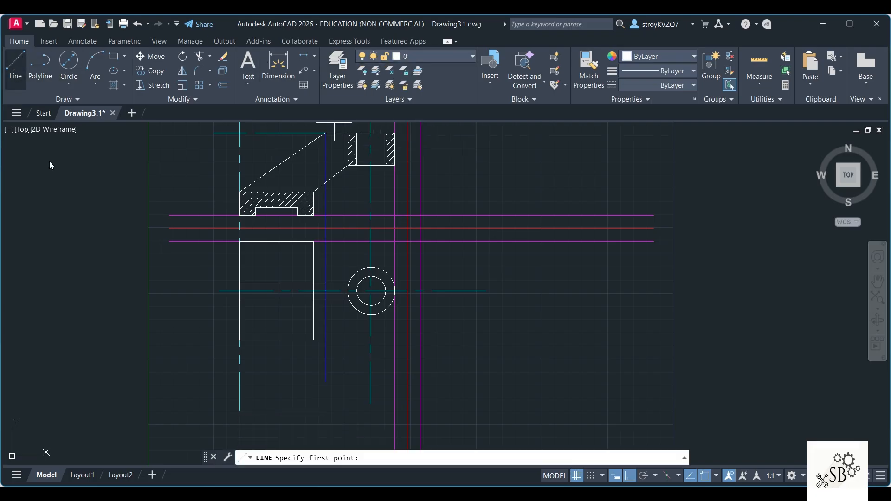
pyautogui.scroll(4, 326, 283)
pyautogui.click(325, 282)
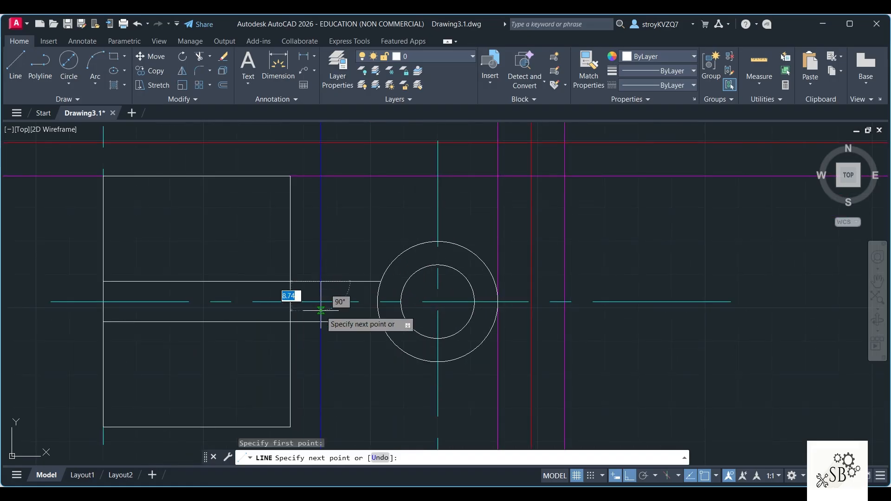
pyautogui.click(321, 321)
pyautogui.press('Escape')
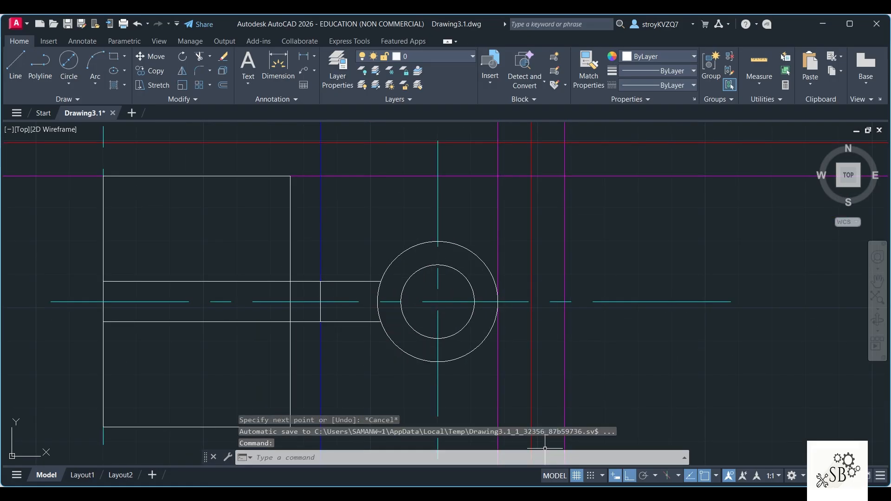
# Step: On the center line layer, draw a 28-long helper from the base's lower-left corner, continuing as a vertical center line just past the upper edge
pyautogui.hotkey('alt', 'Tab')
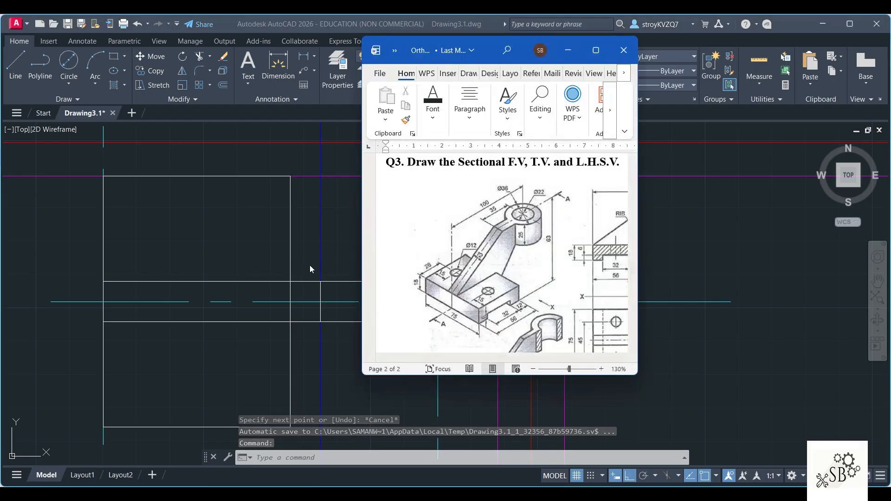
pyautogui.scroll(-3, 310, 265)
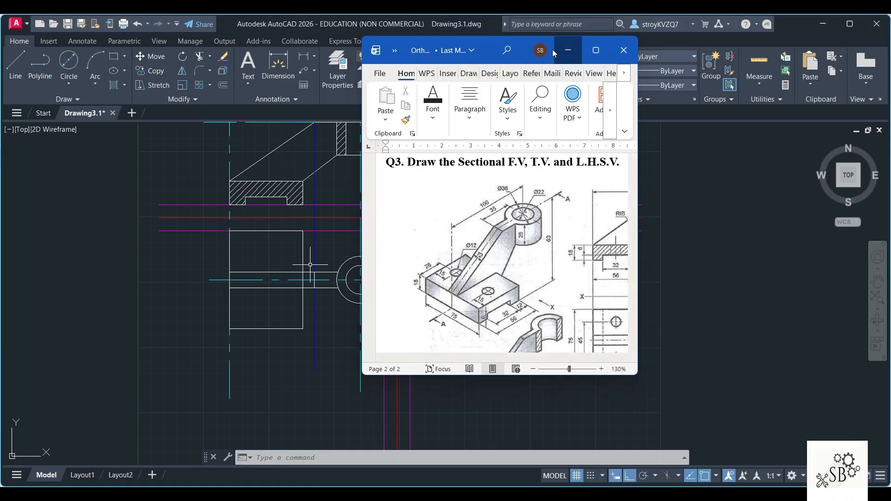
pyautogui.hotkey('alt', 'Tab')
pyautogui.click(441, 56)
pyautogui.click(450, 105)
pyautogui.click(435, 55)
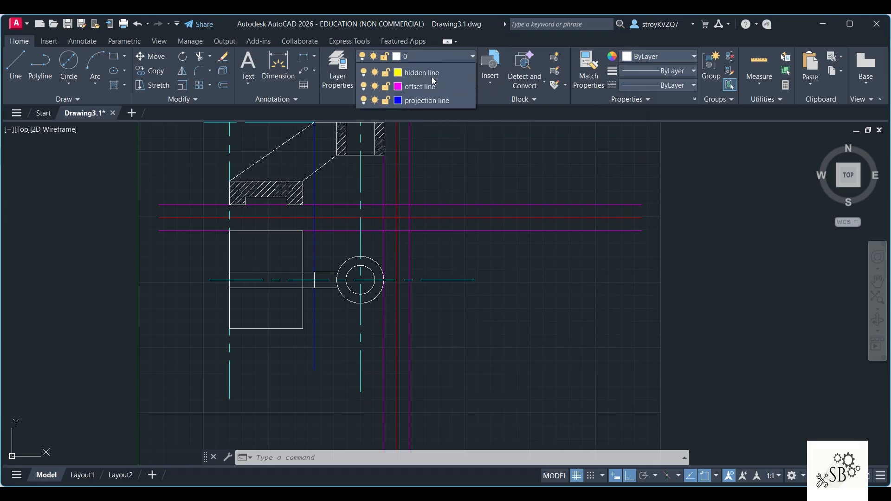
pyautogui.click(422, 98)
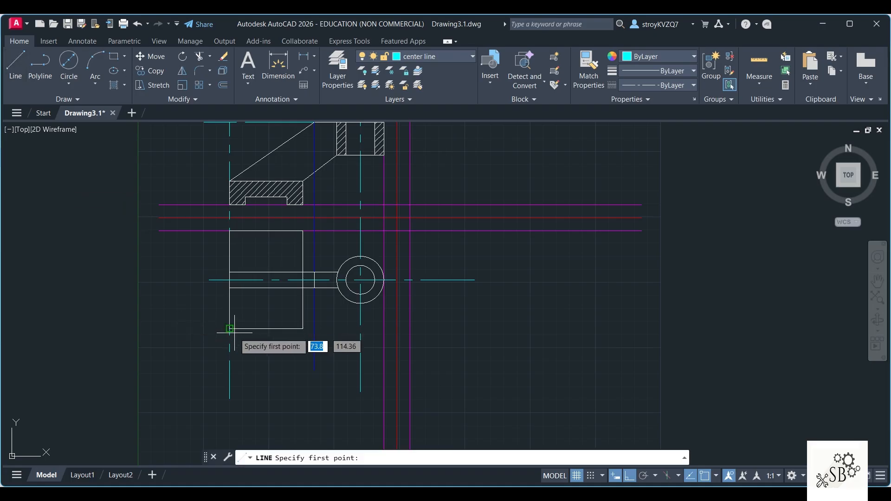
pyautogui.click(229, 329)
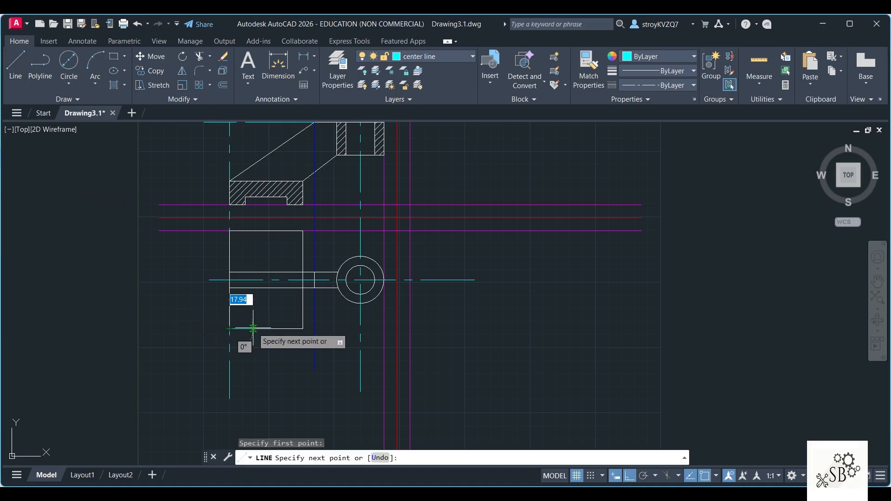
pyautogui.write('28')
pyautogui.press('Return')
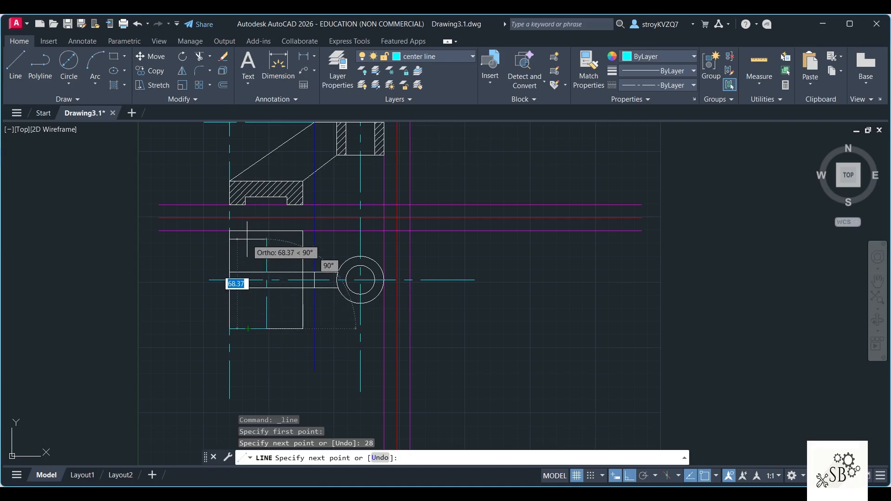
pyautogui.press('Escape')
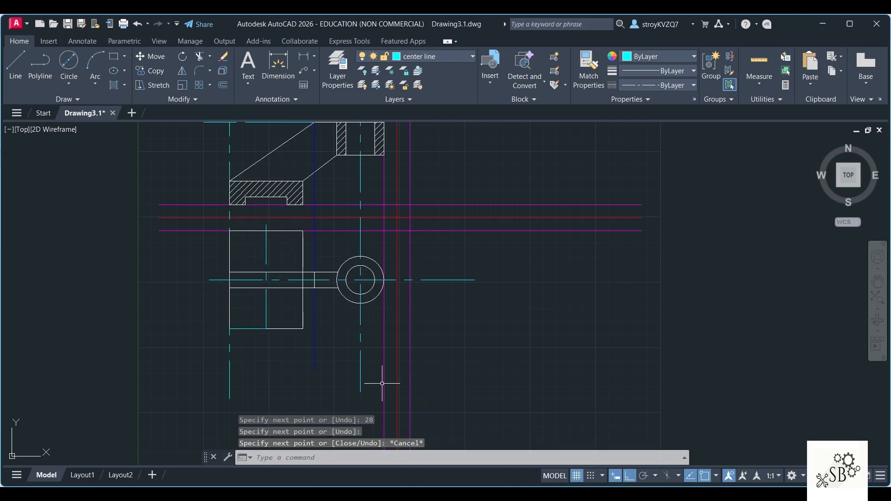
# Step: Erase the 28-long helper segment on the lower edge of the top view's base
pyautogui.click(246, 329)
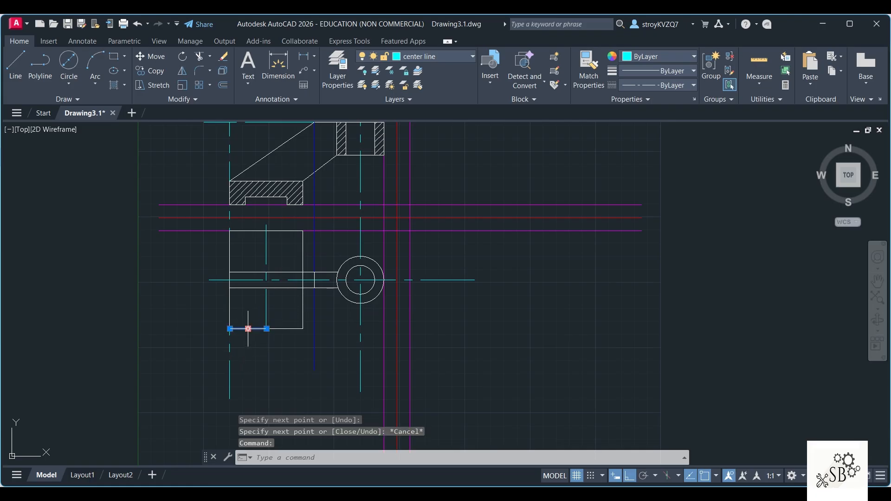
pyautogui.hotkey('alt', 'Tab')
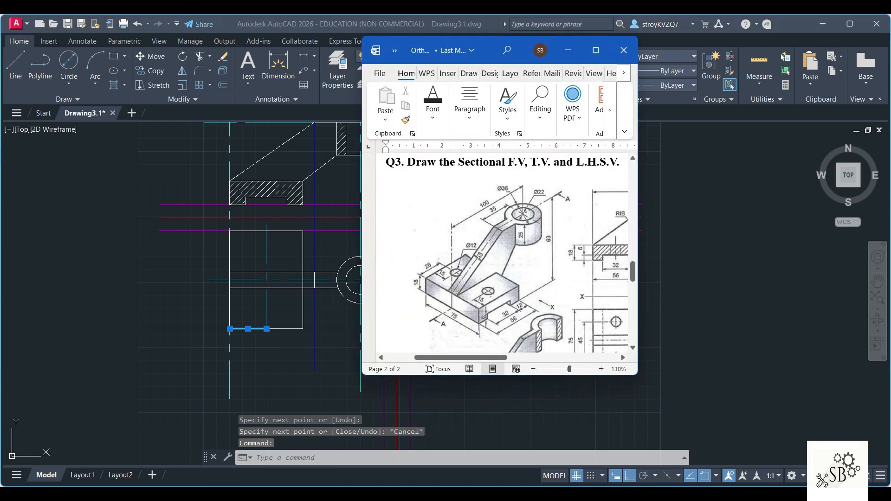
pyautogui.hotkey('alt', 'Tab')
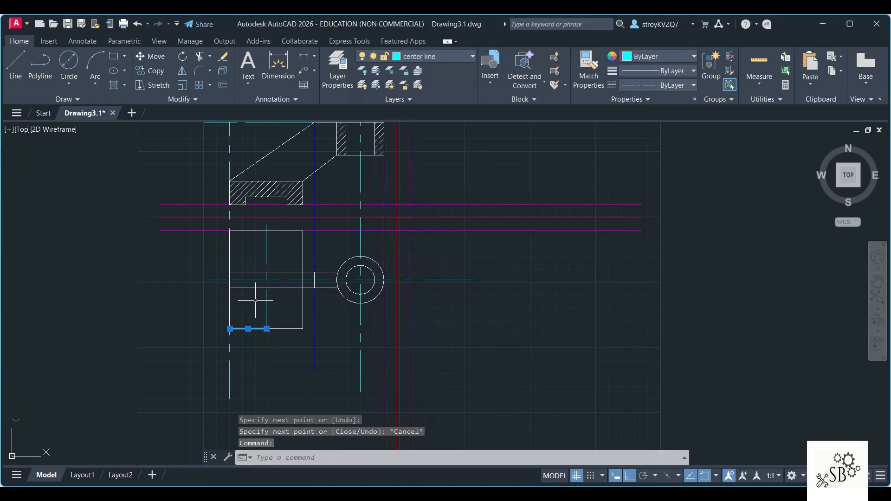
pyautogui.press('Delete')
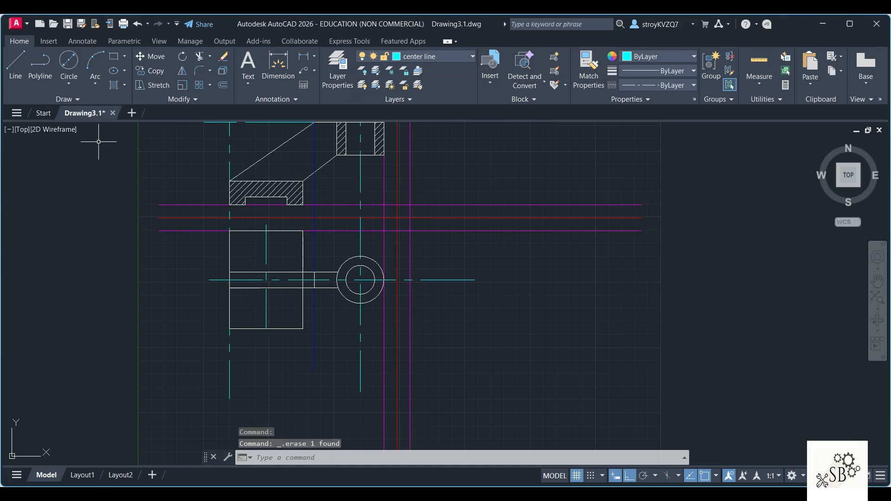
# Step: Draw a horizontal center line about 45 long, 15 above the base's lower-left corner, and erase the helper segment on the left edge
pyautogui.click(15, 65)
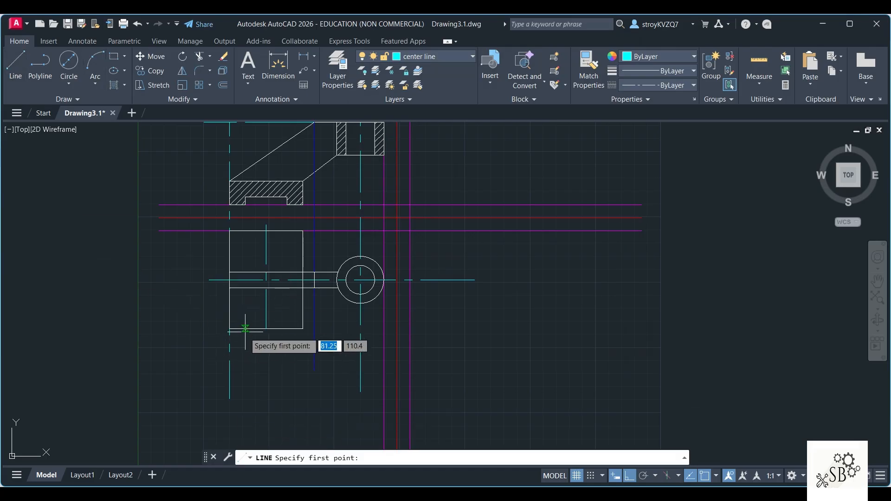
pyautogui.click(229, 328)
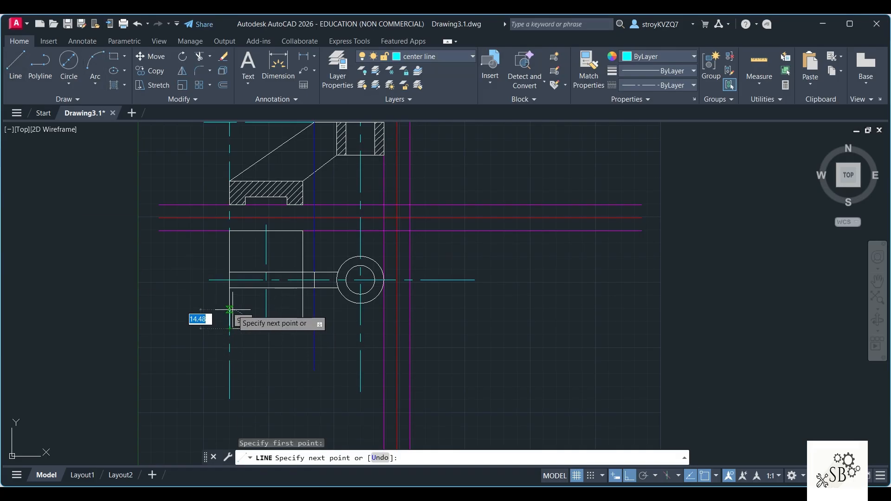
pyautogui.write('15')
pyautogui.press('Return')
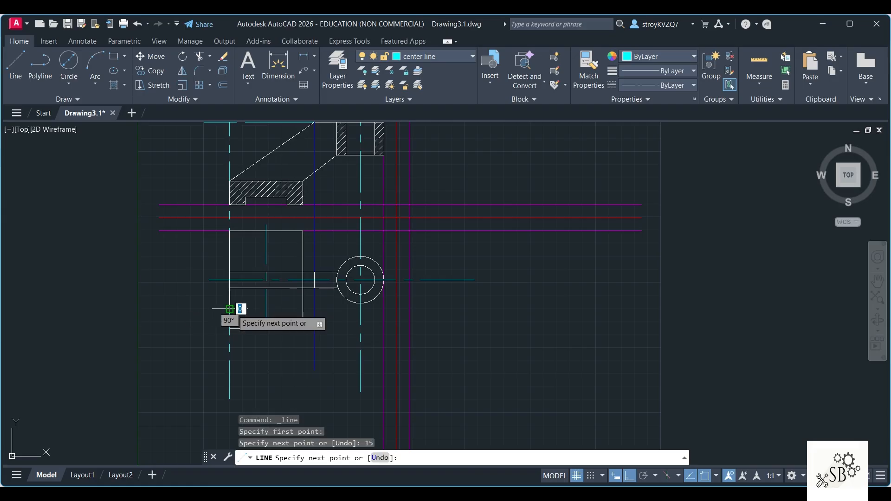
pyautogui.click(289, 309)
pyautogui.press('Escape')
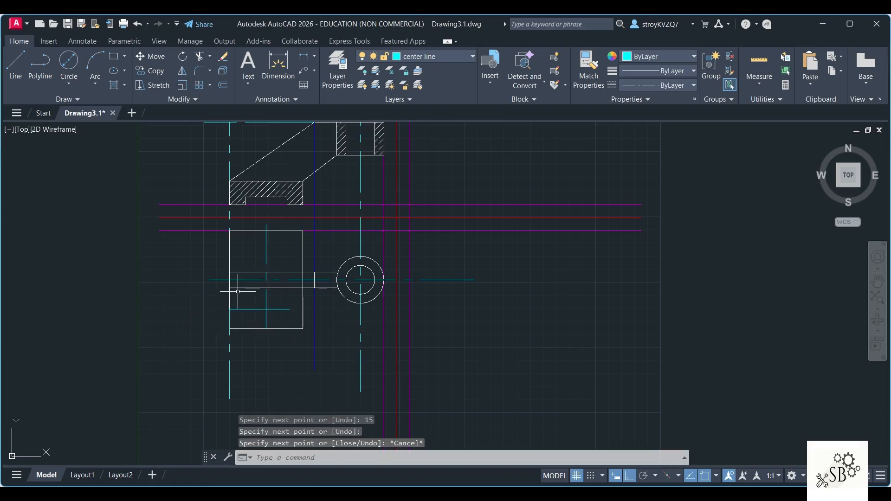
pyautogui.click(229, 320)
pyautogui.press('Delete')
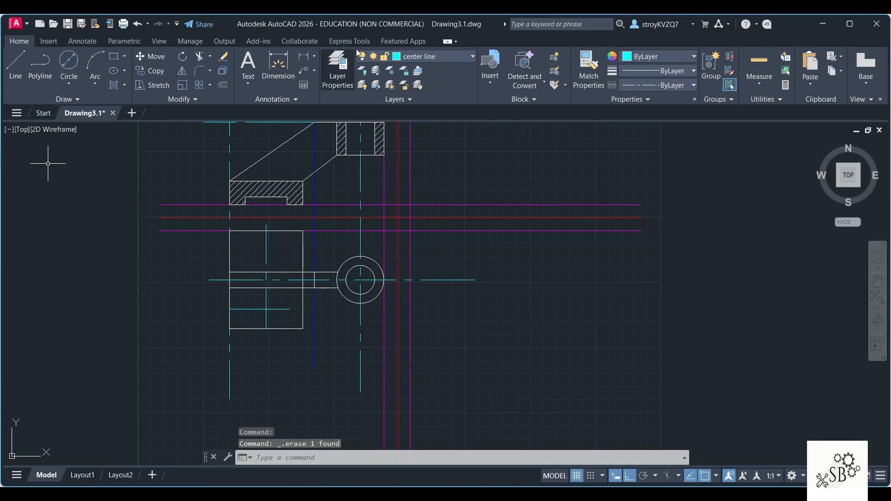
# Step: On layer 0, draw a 12 diameter circle where the base's vertical and lower horizontal center lines cross
pyautogui.click(425, 57)
pyautogui.click(434, 70)
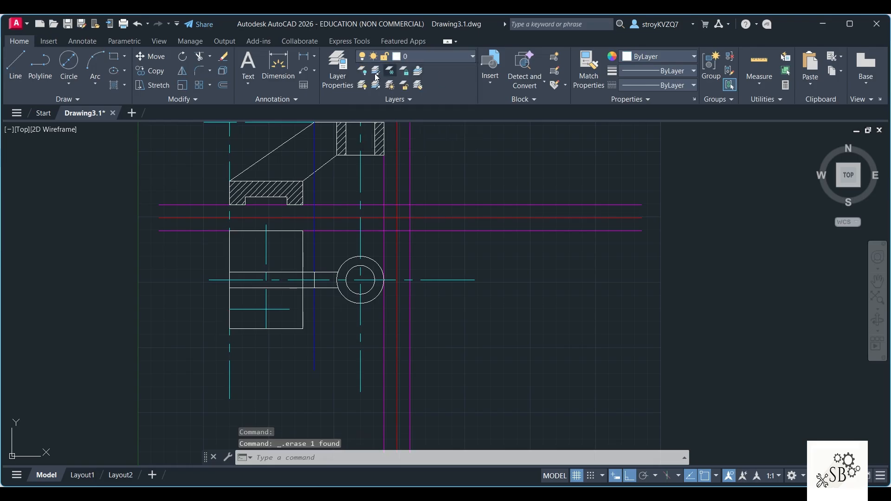
pyautogui.click(72, 81)
pyautogui.click(89, 101)
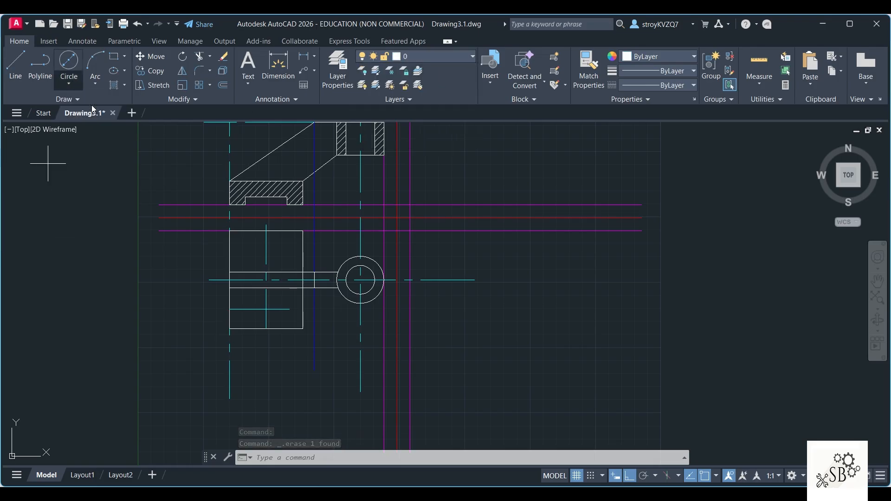
pyautogui.click(68, 82)
pyautogui.click(101, 128)
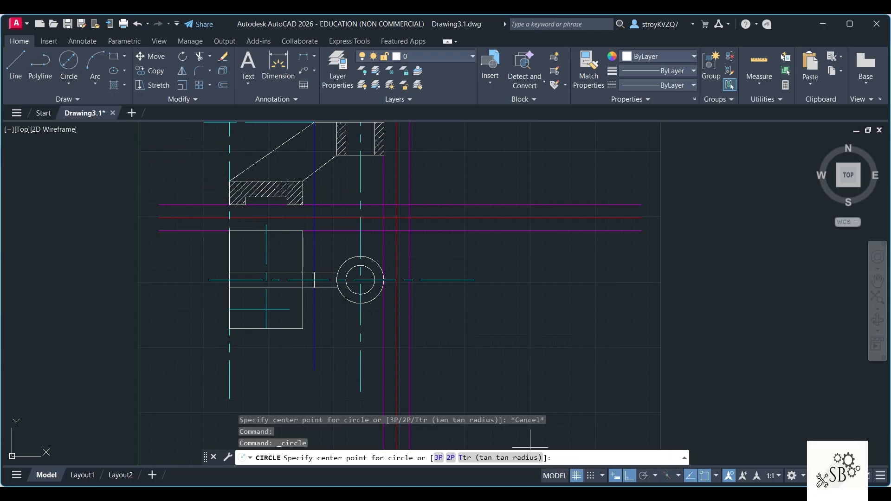
pyautogui.hotkey('alt', 'Tab')
pyautogui.hotkey('alt', 'Tab')
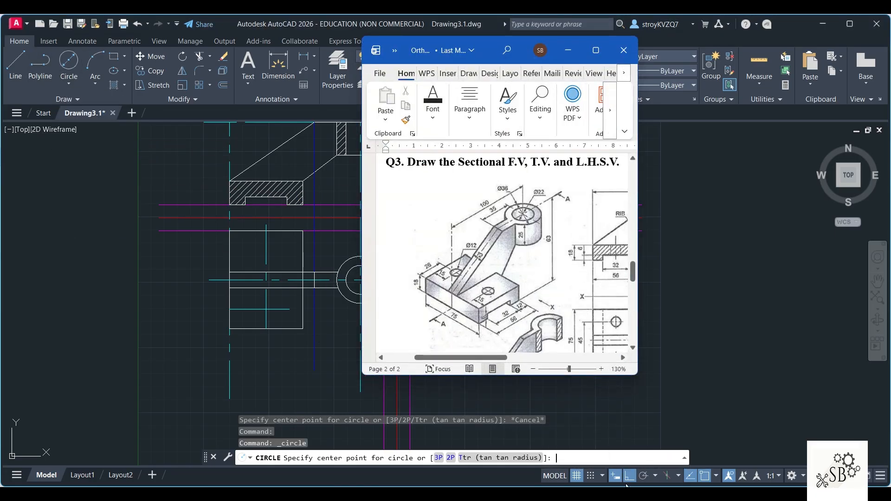
pyautogui.click(266, 309)
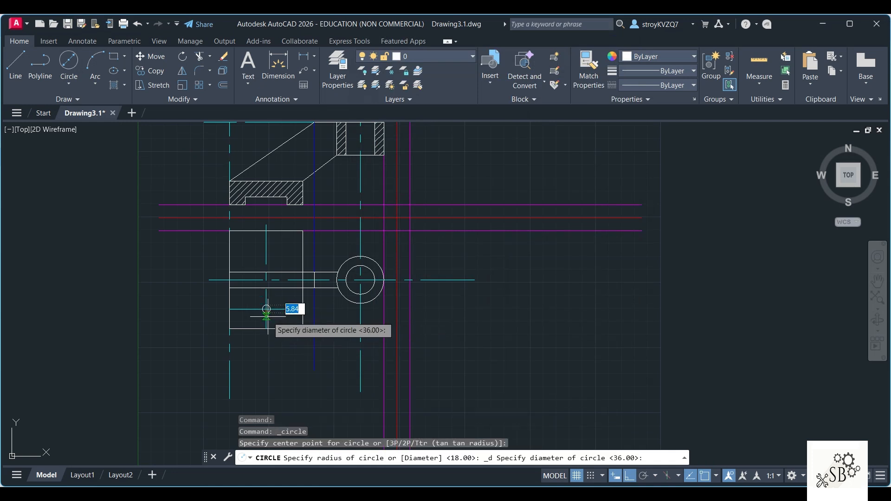
pyautogui.write('12')
pyautogui.press('Return')
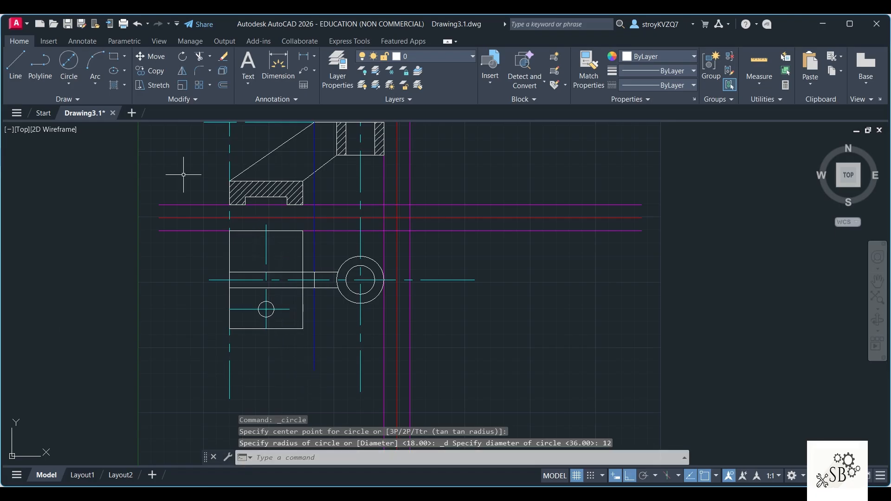
# Step: Mirror the lower base hole and its horizontal center line about the base's vertical center line, keeping the originals
pyautogui.click(181, 71)
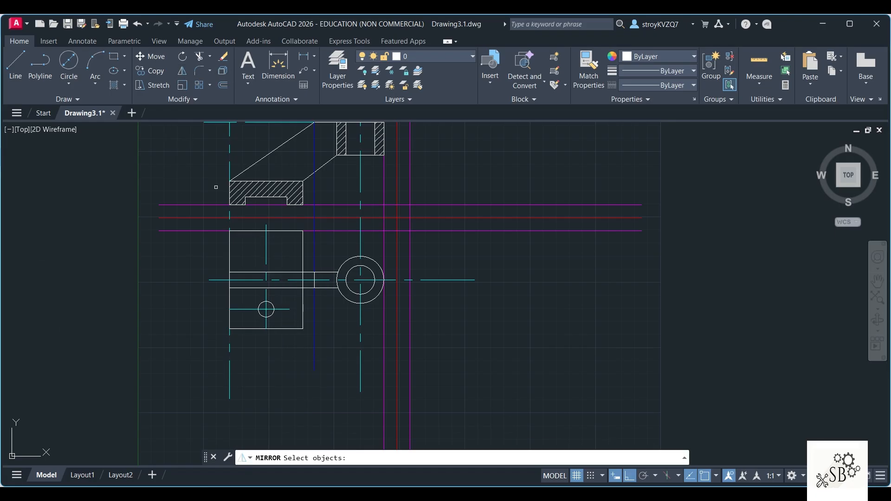
pyautogui.click(247, 309)
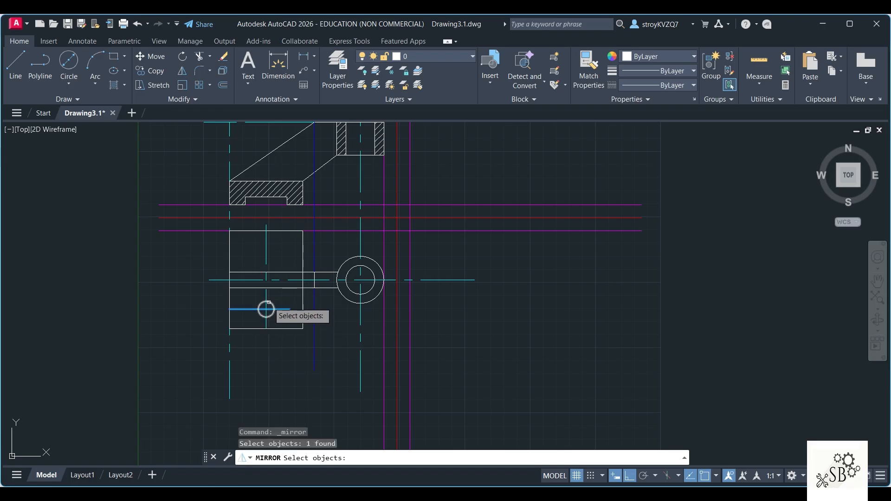
pyautogui.click(268, 302)
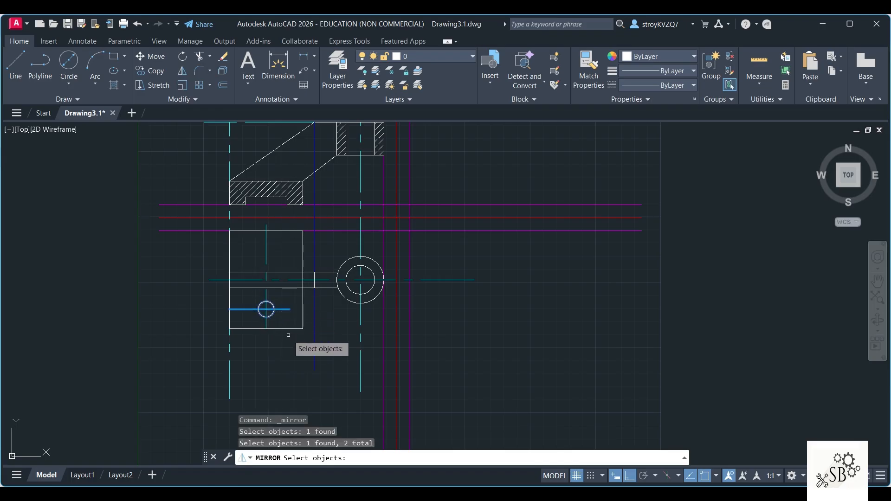
pyautogui.press('Return')
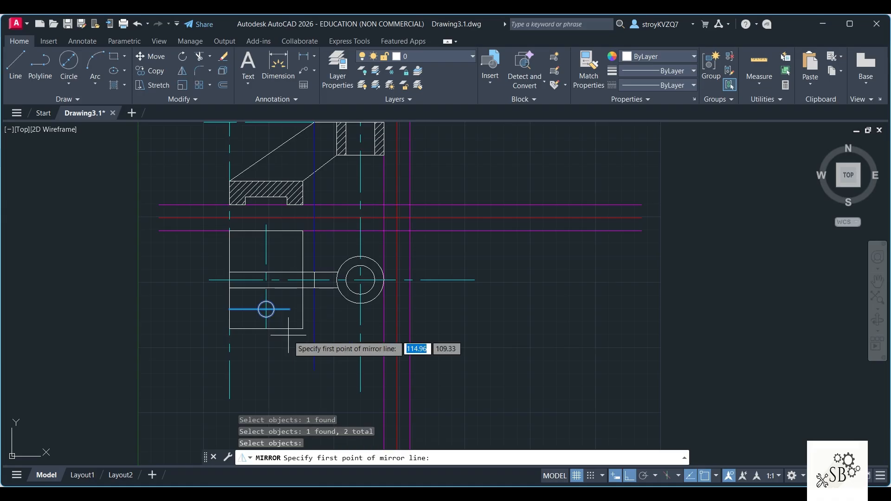
pyautogui.click(229, 279)
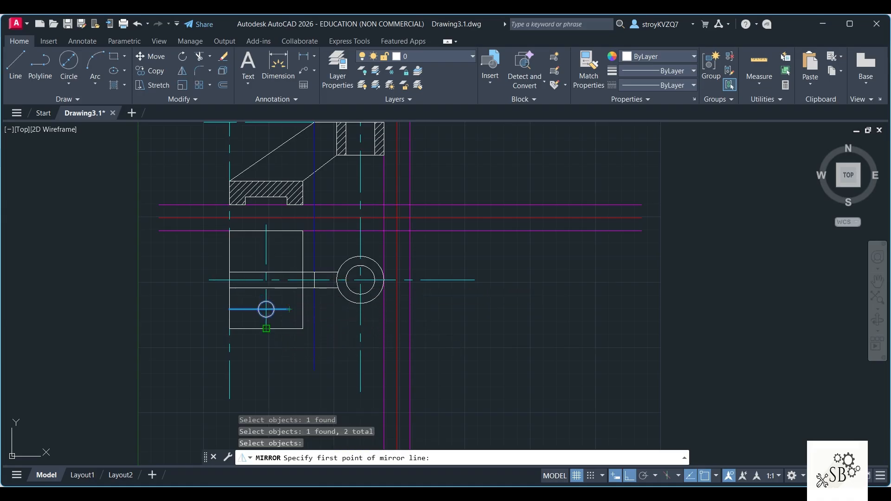
pyautogui.click(266, 328)
pyautogui.click(266, 229)
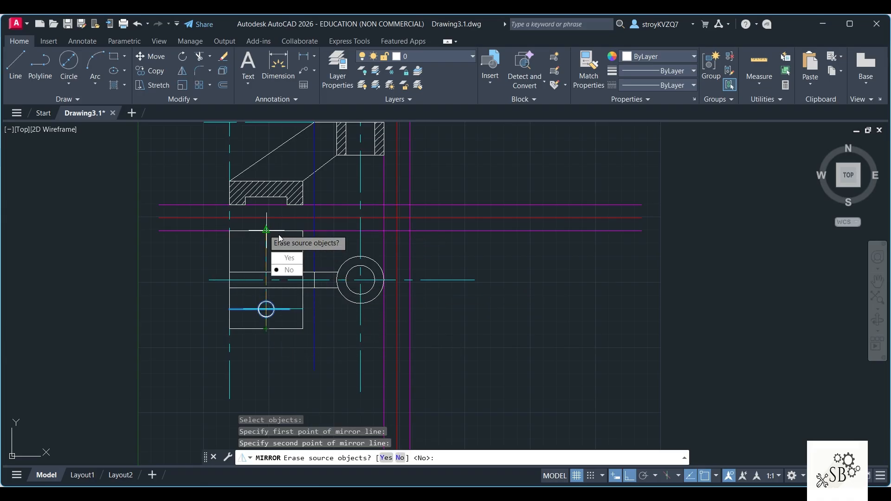
pyautogui.click(292, 273)
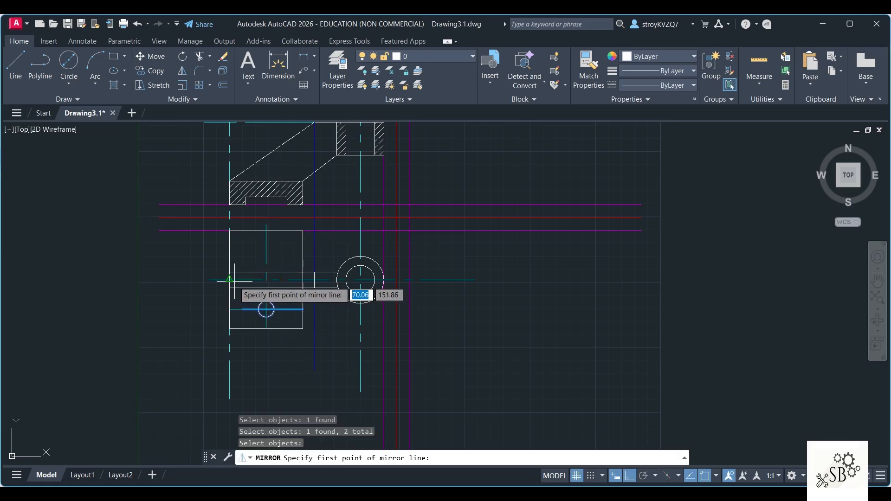
# Step: Mirror the lower hole and the mirrored center line about the top view's horizontal center line, keeping the originals
pyautogui.click(230, 279)
pyautogui.click(360, 280)
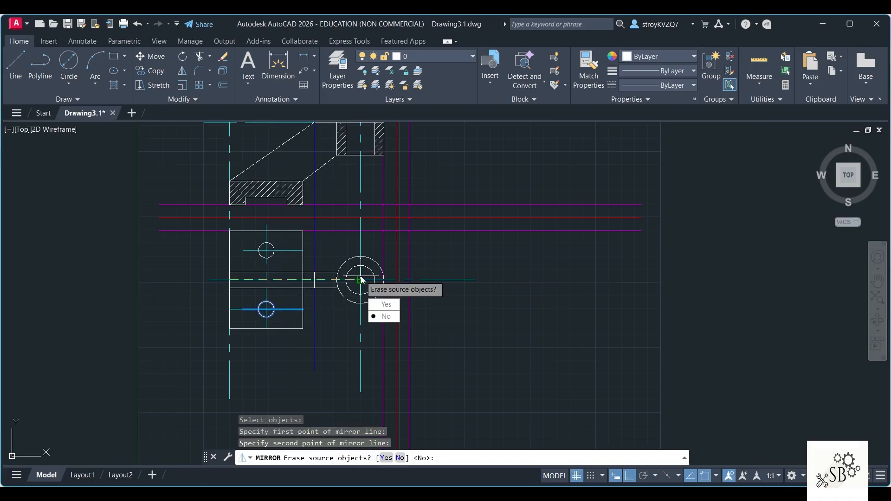
pyautogui.click(382, 314)
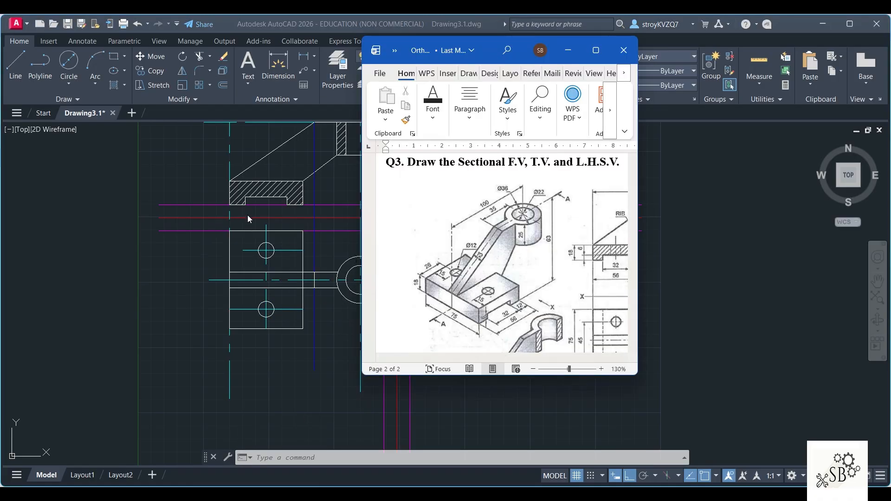
pyautogui.click(105, 174)
pyautogui.click(425, 53)
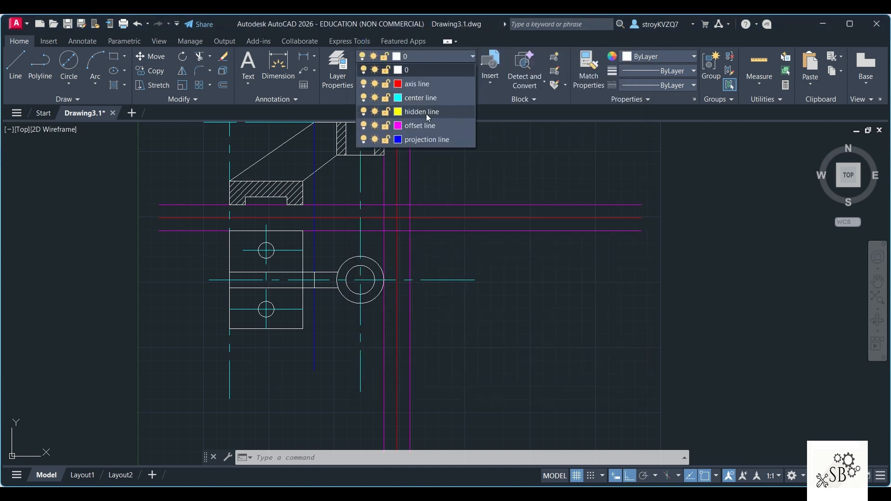
pyautogui.click(427, 114)
pyautogui.click(15, 61)
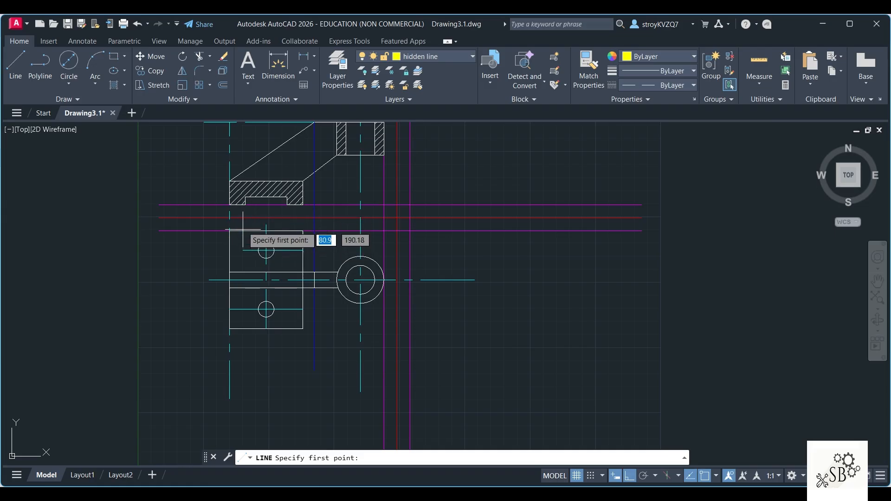
pyautogui.scroll(2, 245, 204)
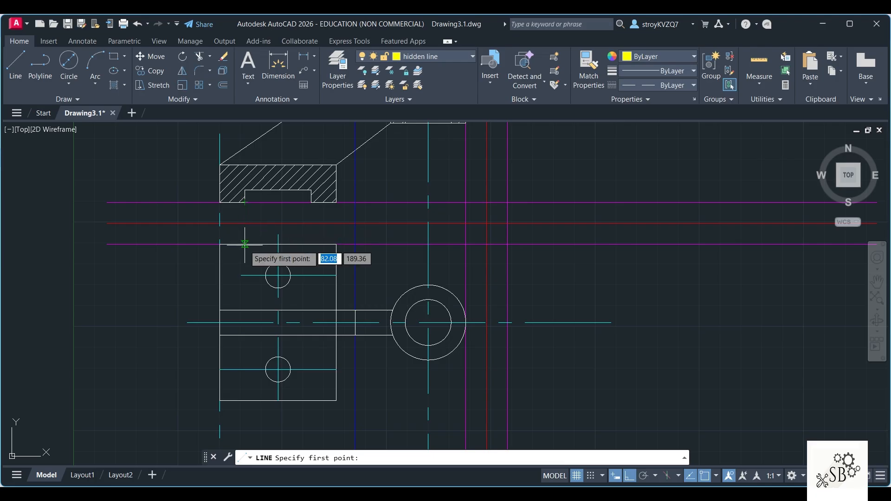
pyautogui.press('Escape')
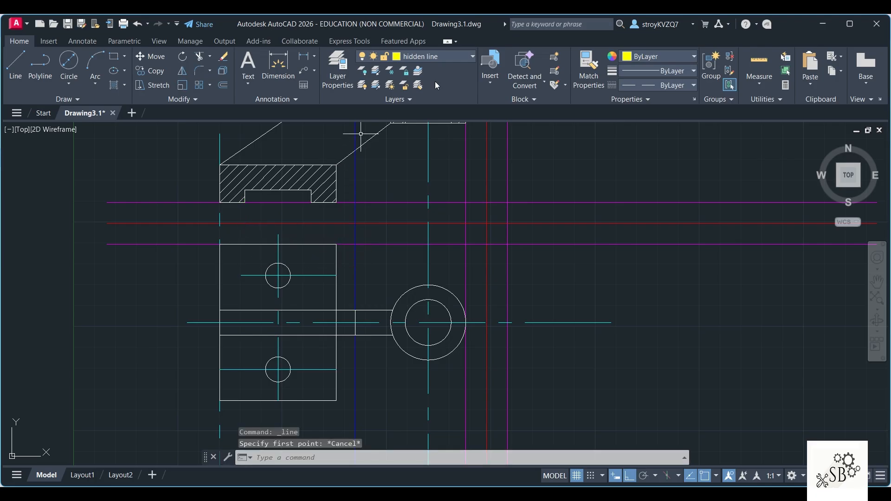
# Step: On the projection line layer, draw vertical lines from both lower corners of the front view's notch down through the top view's base
pyautogui.click(431, 57)
pyautogui.click(423, 141)
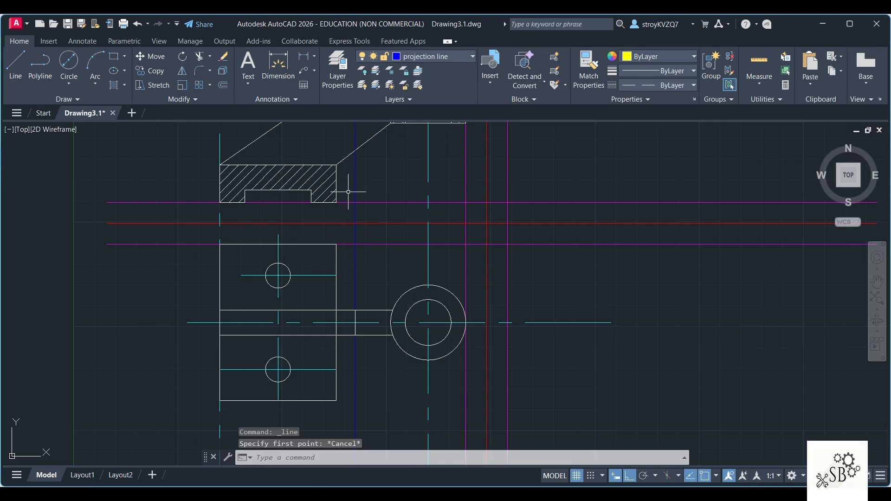
pyautogui.click(15, 65)
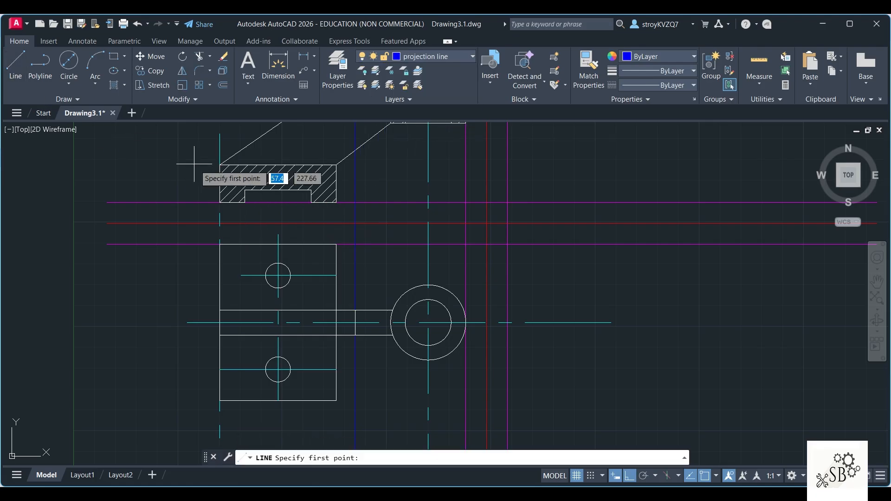
pyautogui.click(245, 202)
pyautogui.click(245, 409)
pyautogui.press('Escape')
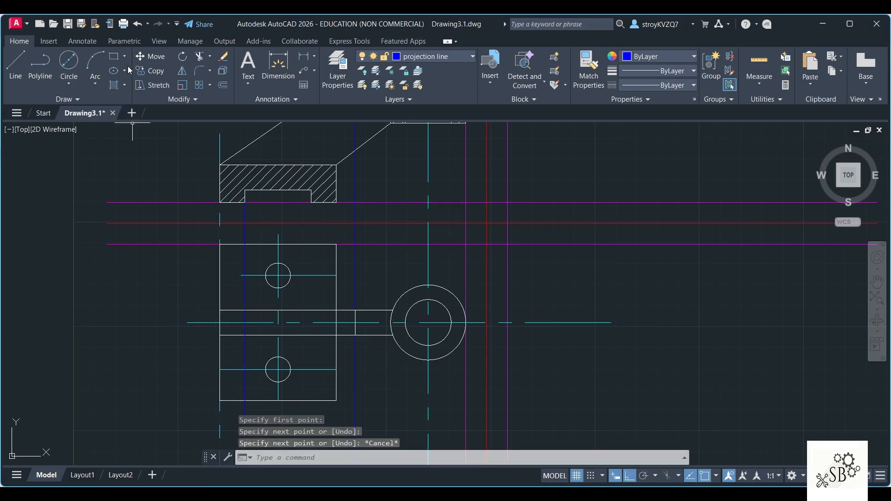
pyautogui.click(15, 65)
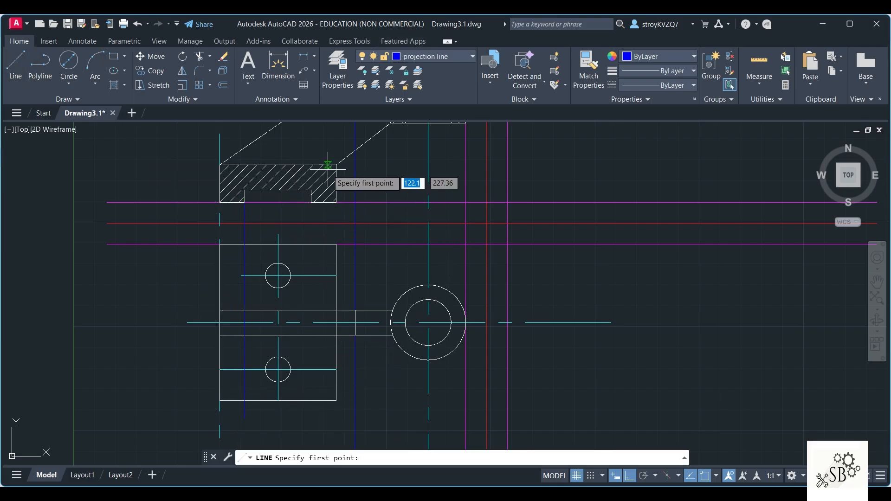
pyautogui.click(311, 203)
pyautogui.click(311, 401)
pyautogui.press('Escape')
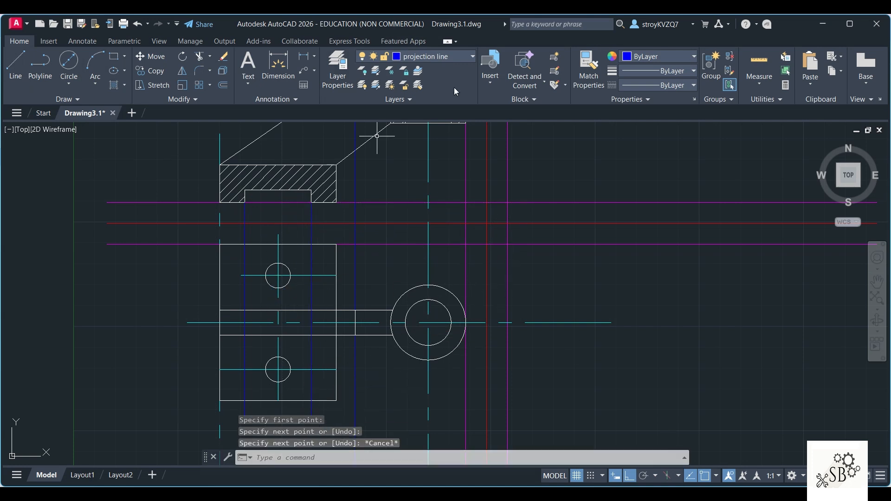
# Step: On the hidden line layer, draw the notch's two vertical edges along the projection lines down to the lower edge of the top view's base
pyautogui.click(447, 56)
pyautogui.click(422, 111)
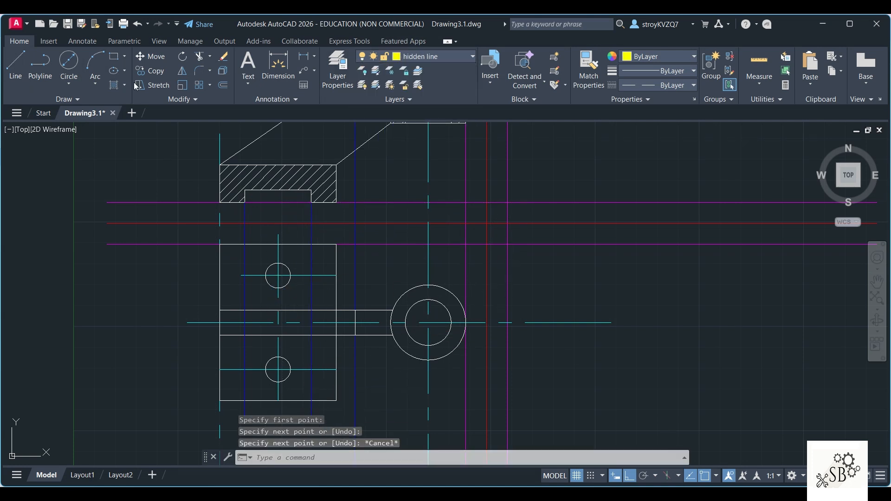
pyautogui.click(16, 65)
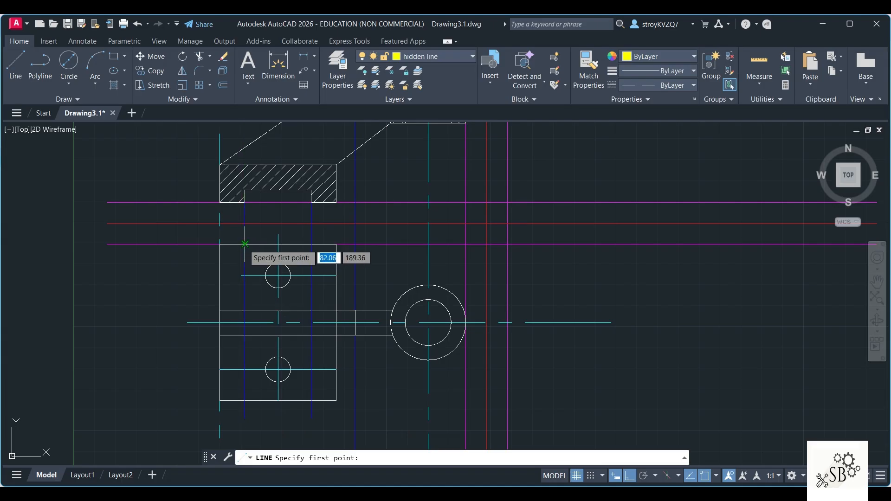
pyautogui.click(245, 244)
pyautogui.click(245, 401)
pyautogui.press('Escape')
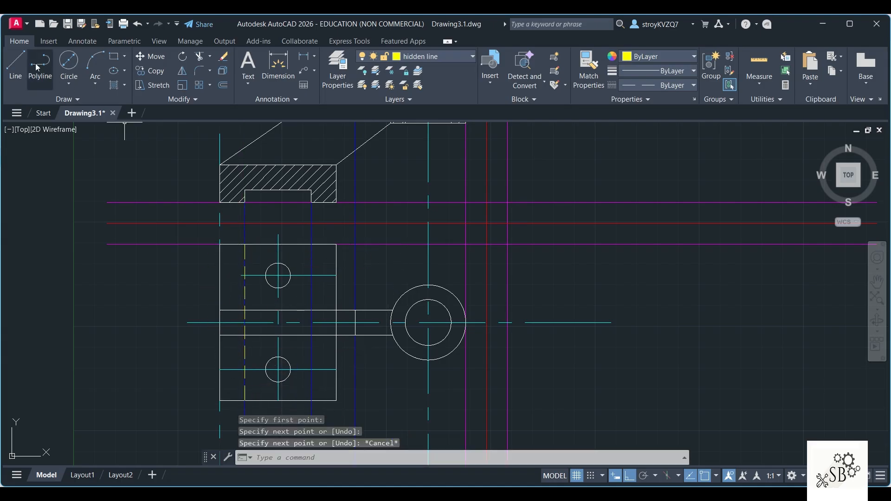
pyautogui.click(15, 65)
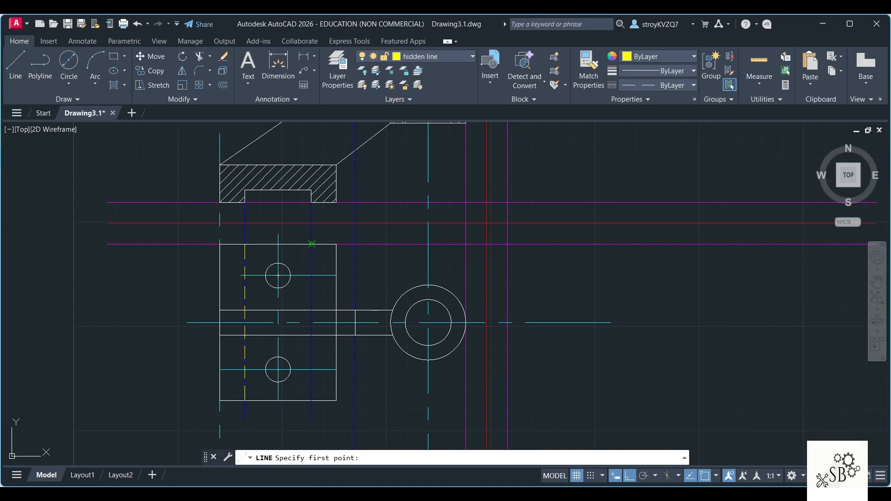
pyautogui.click(311, 203)
pyautogui.click(311, 402)
pyautogui.press('Escape')
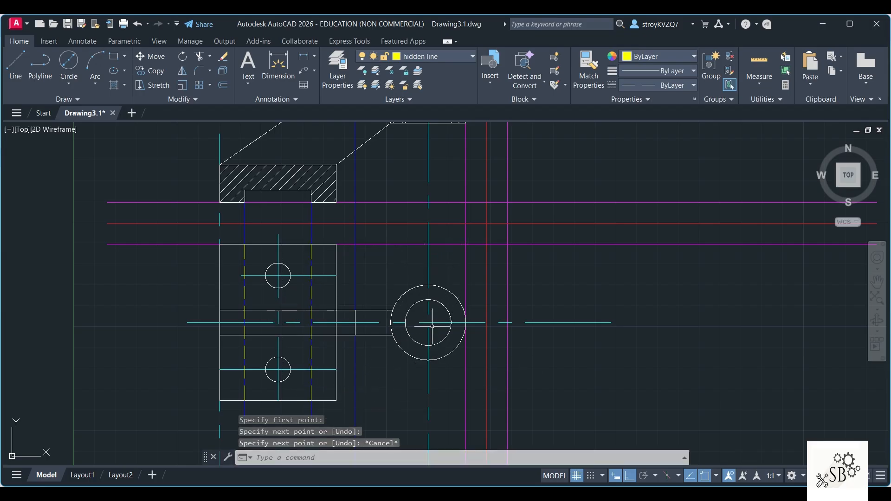
# Step: Erase the two notch projection lines and the rib's projection line between the front and top views
pyautogui.scroll(-4, 236, 226)
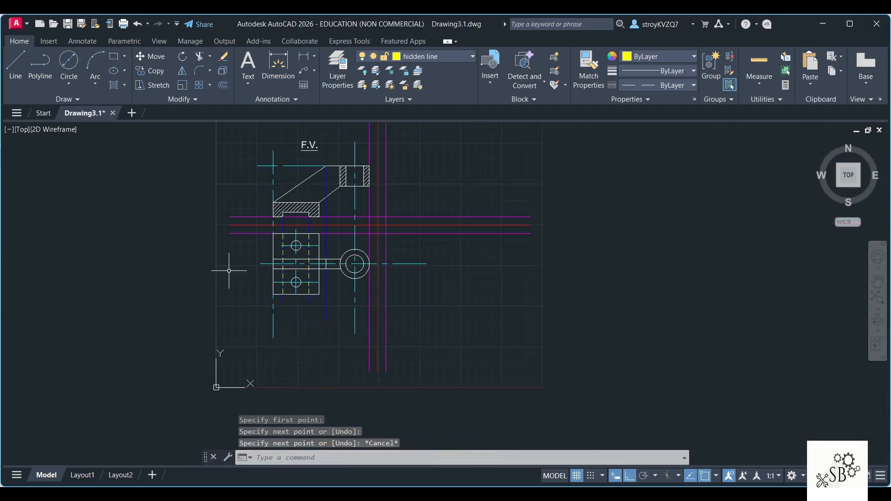
pyautogui.scroll(2, 282, 268)
pyautogui.scroll(2, 282, 268)
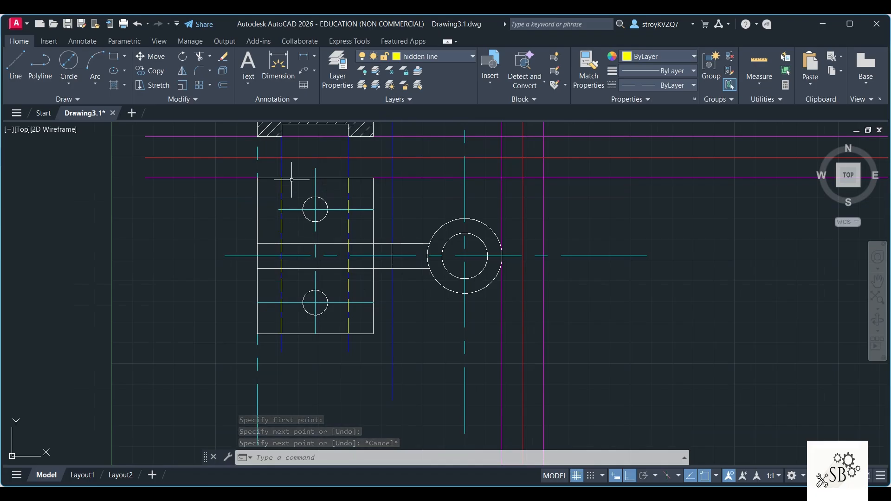
pyautogui.click(283, 151)
pyautogui.press('Delete')
pyautogui.click(348, 158)
pyautogui.press('Delete')
pyautogui.click(392, 208)
pyautogui.press('Delete')
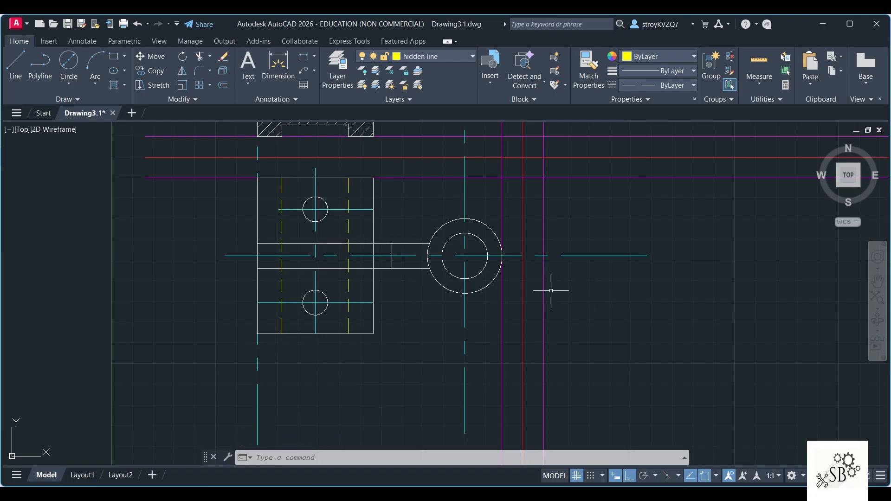
# Step: Stretch the front view's upper horizontal center line about 163 into the side view area and erase the vertical center line along the base's left edge
pyautogui.moveTo(577, 319); pyautogui.dragTo(468, 378, button='middle')
pyautogui.scroll(-2, 544, 305)
pyautogui.moveTo(572, 269)
pyautogui.mouseDown(button='middle')
pyautogui.moveTo(485, 326)
pyautogui.moveTo(446, 338)
pyautogui.mouseUp(button='middle')
pyautogui.click(223, 222)
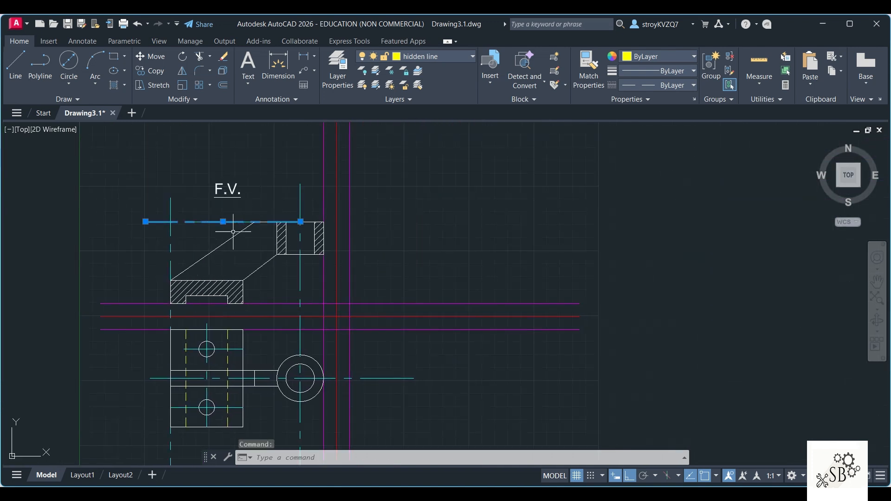
pyautogui.click(300, 222)
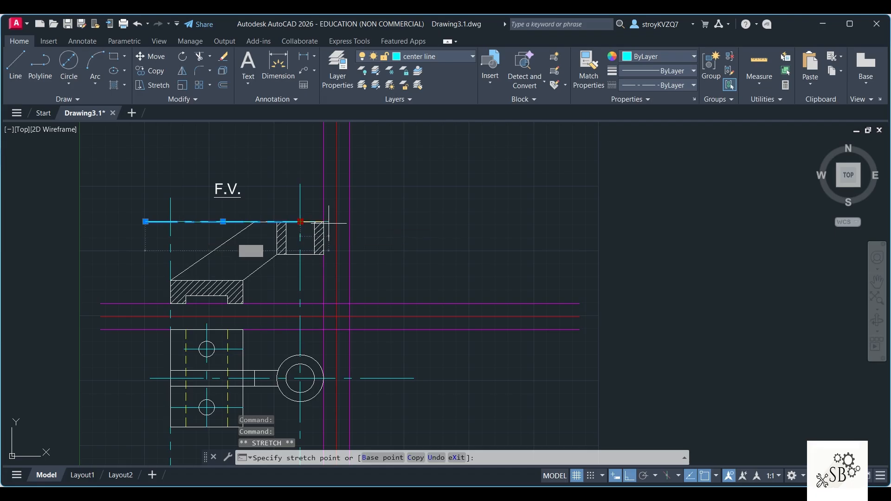
pyautogui.click(512, 222)
pyautogui.press('Escape')
pyautogui.click(171, 249)
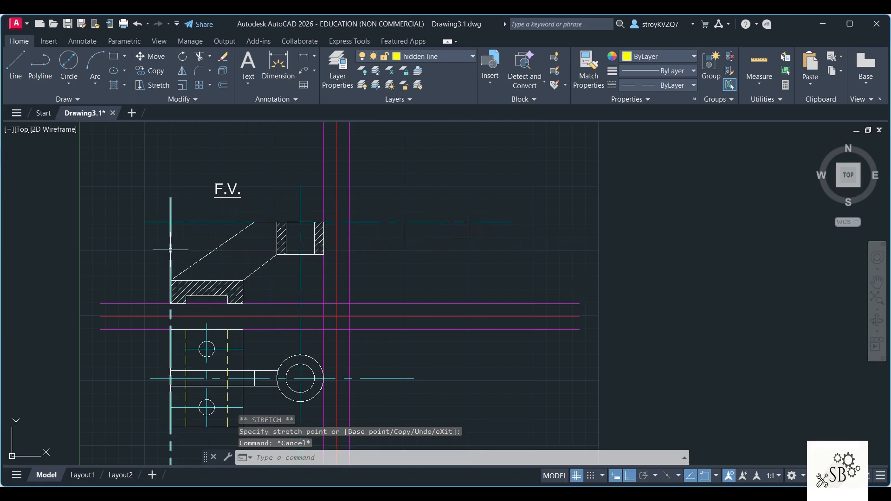
pyautogui.press('Delete')
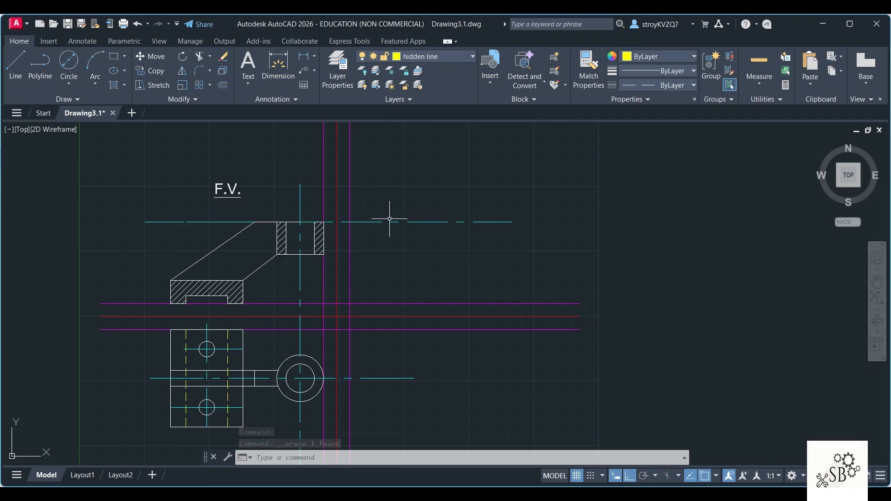
# Step: On layer 0, draw the side view's base as a 75 by 18 rectangle starting at the offset reference lines' upper intersection
pyautogui.hotkey('alt', 'Tab')
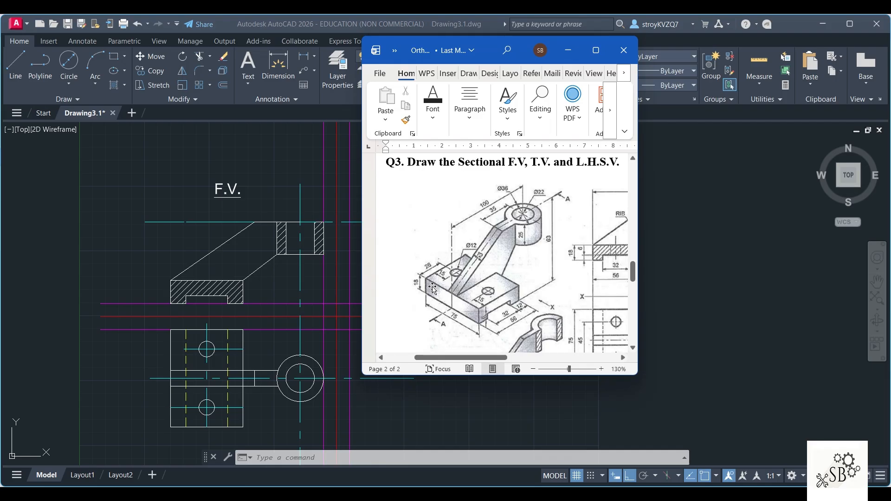
pyautogui.click(22, 58)
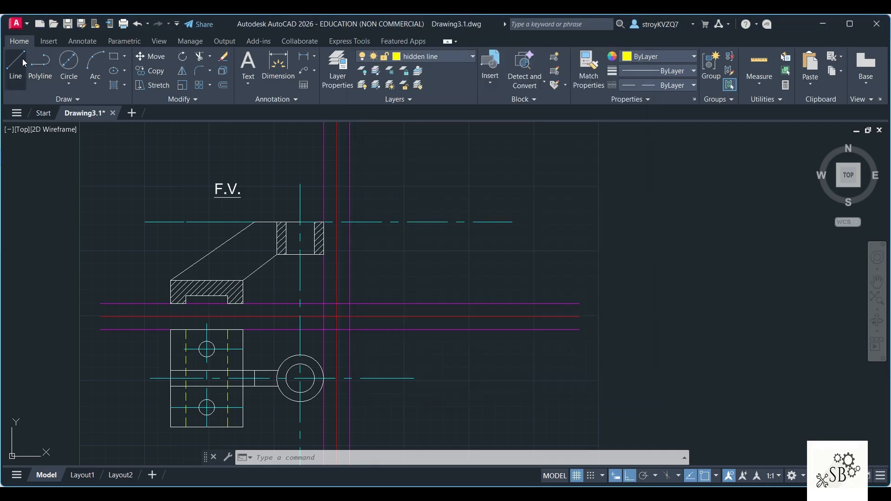
pyautogui.click(443, 59)
pyautogui.click(412, 70)
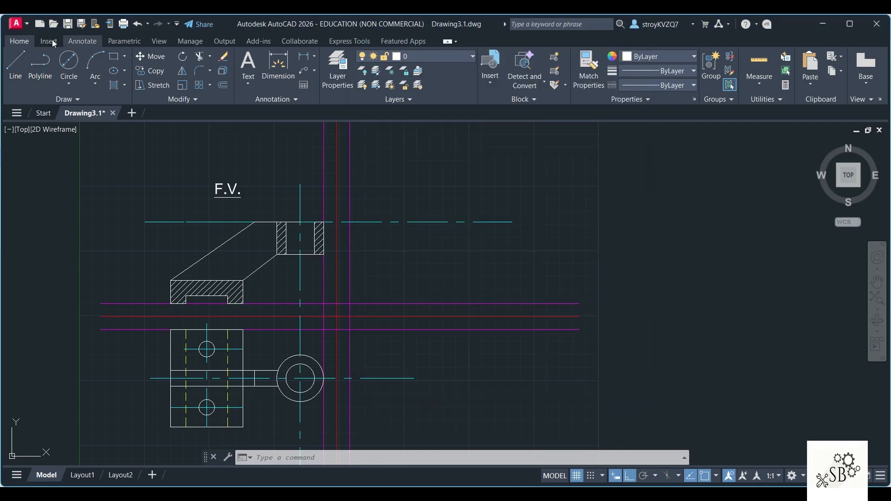
pyautogui.click(16, 59)
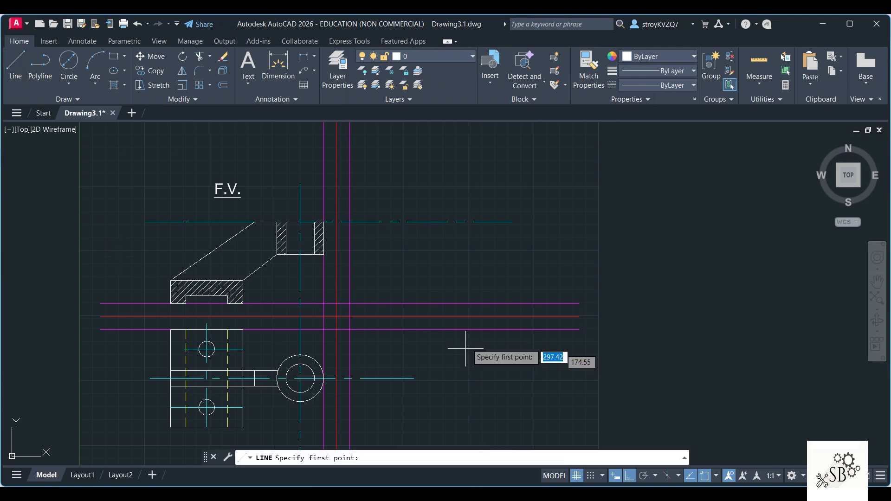
pyautogui.click(349, 304)
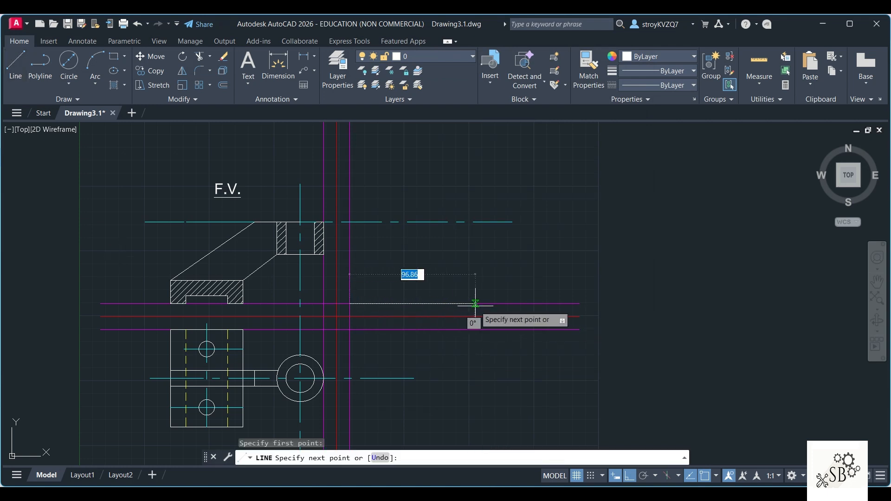
pyautogui.write('75')
pyautogui.press('Return')
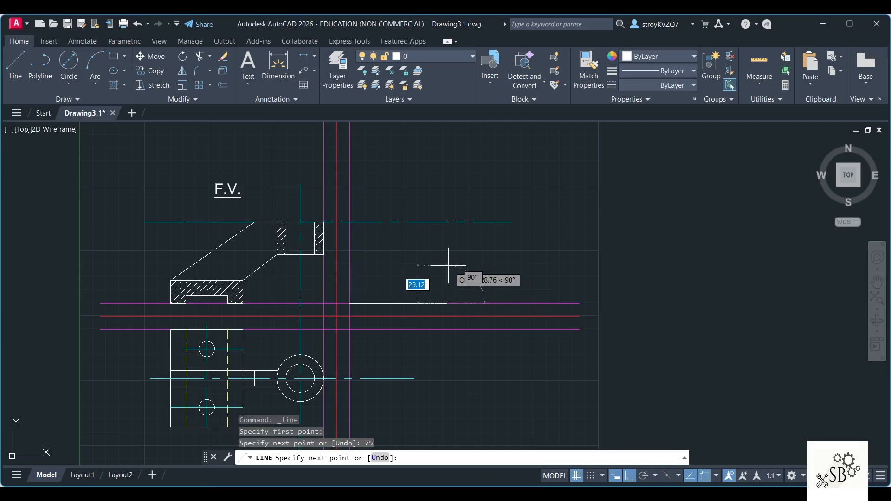
pyautogui.write('18')
pyautogui.press('Return')
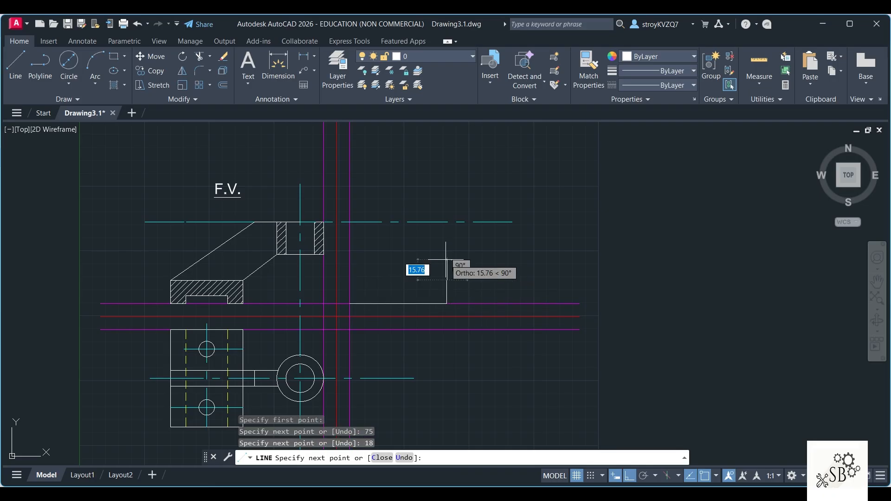
pyautogui.press('Return')
pyautogui.write('18')
pyautogui.press('Return')
pyautogui.press('Escape')
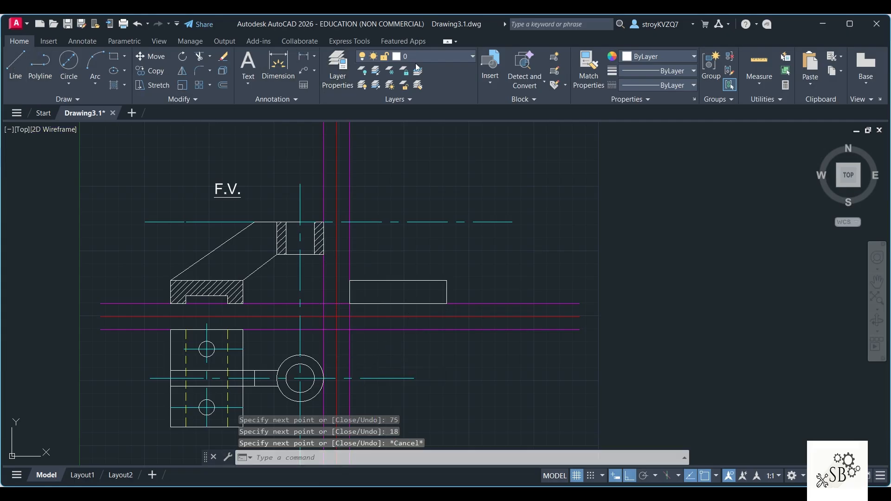
# Step: On the center line layer, draw a vertical line from the midpoint of the side view base's lower edge past the horizontal center line
pyautogui.click(434, 57)
pyautogui.click(431, 98)
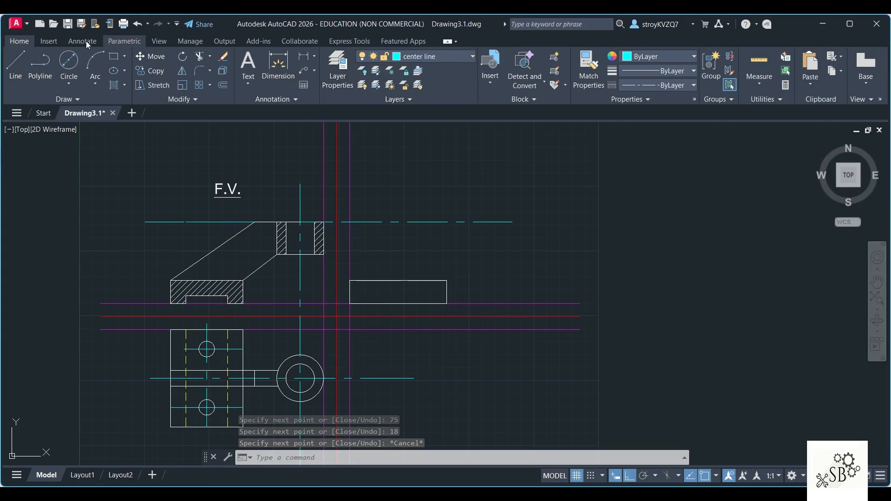
pyautogui.click(15, 65)
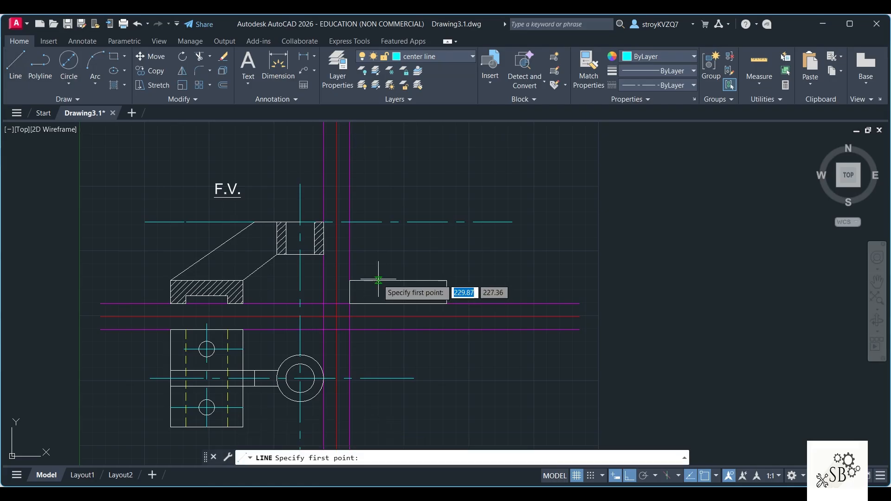
pyautogui.click(397, 304)
pyautogui.click(397, 187)
pyautogui.press('Escape')
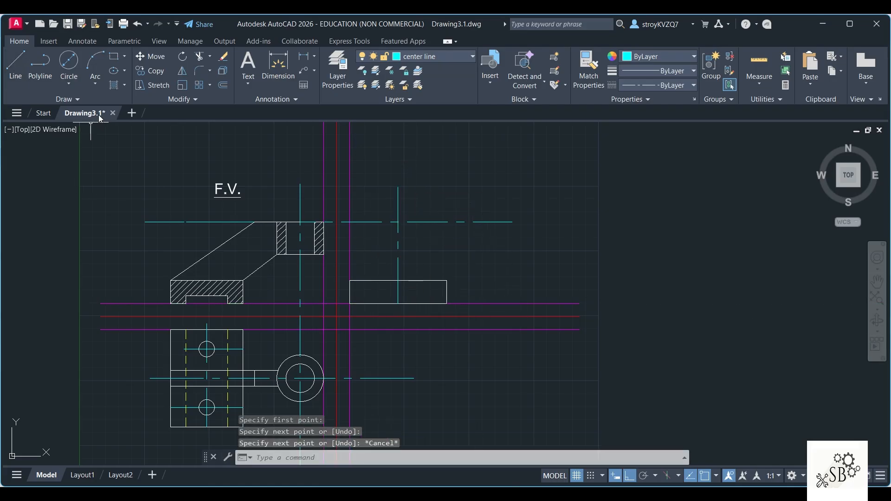
# Step: On layer 0, draw the side view's boss as a rectangle 36 wide and 25 high, centered below the center lines' intersection
pyautogui.click(436, 57)
pyautogui.click(425, 71)
pyautogui.click(15, 64)
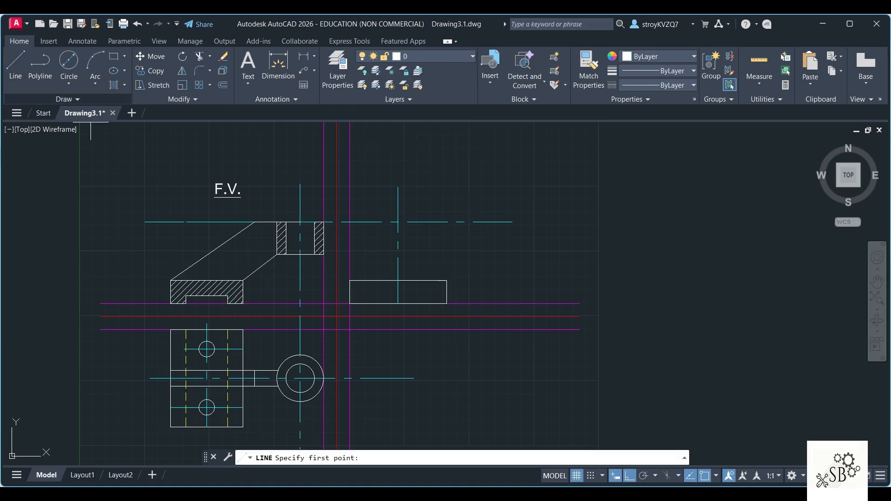
pyautogui.click(398, 222)
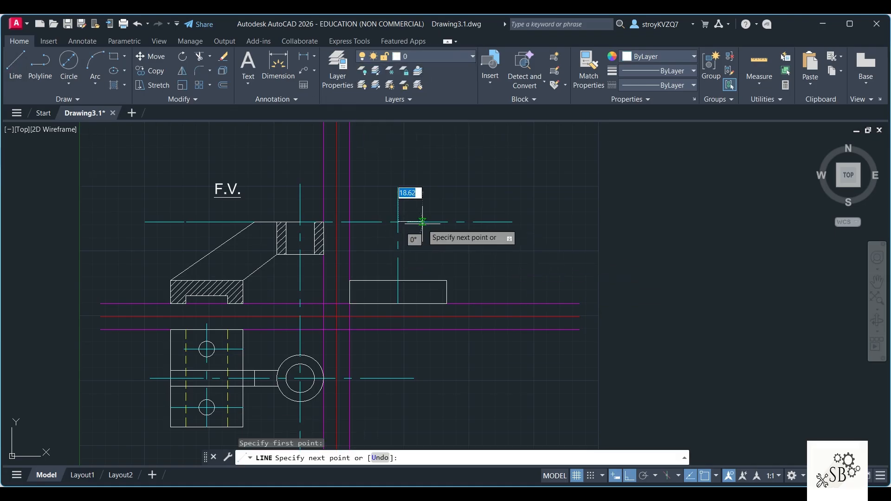
pyautogui.write('18')
pyautogui.press('Return')
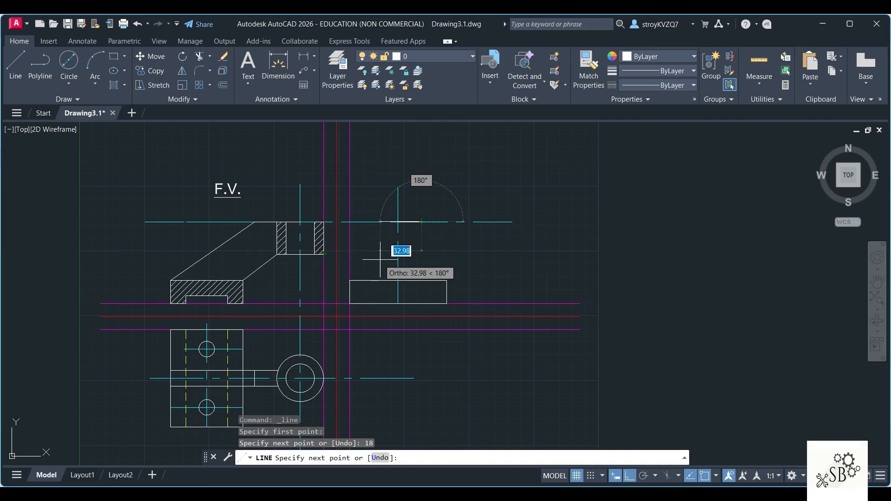
pyautogui.click(421, 255)
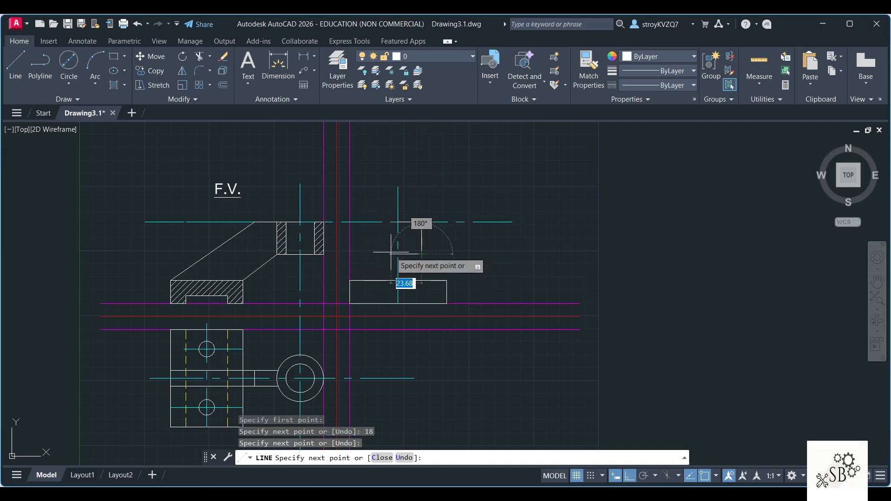
pyautogui.write('36')
pyautogui.press('Return')
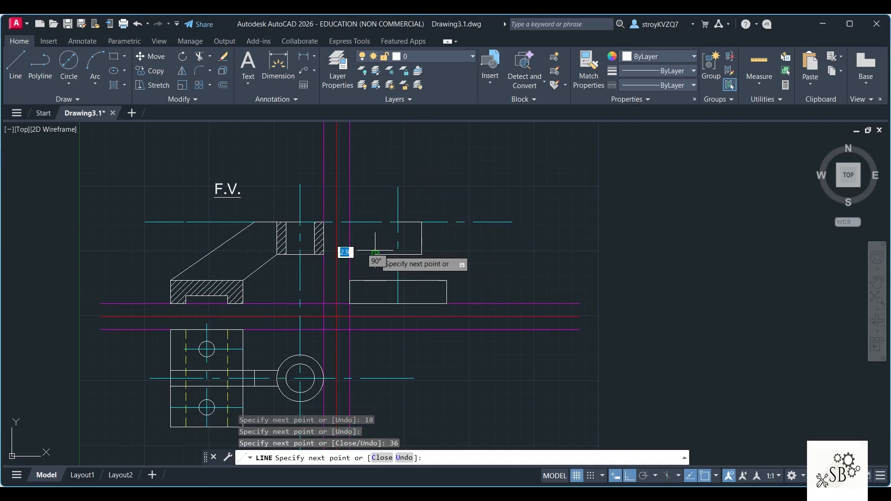
pyautogui.write('25')
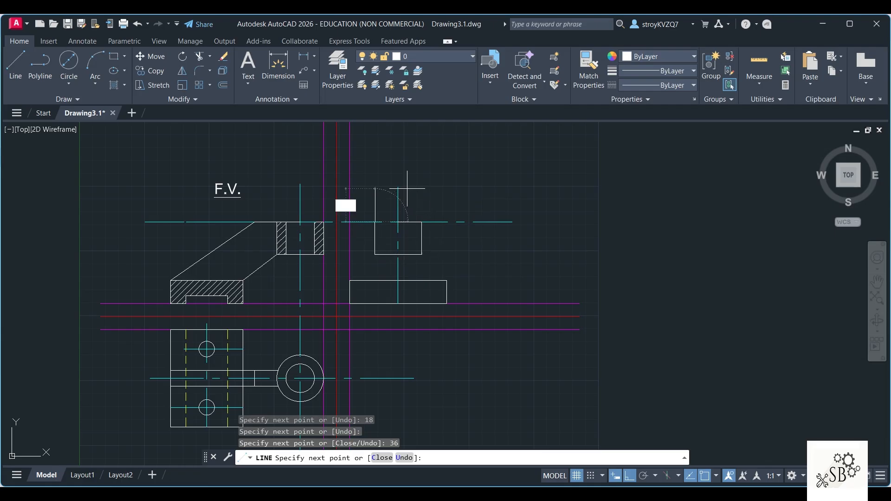
pyautogui.press('Return')
pyautogui.write('18')
pyautogui.press('Return')
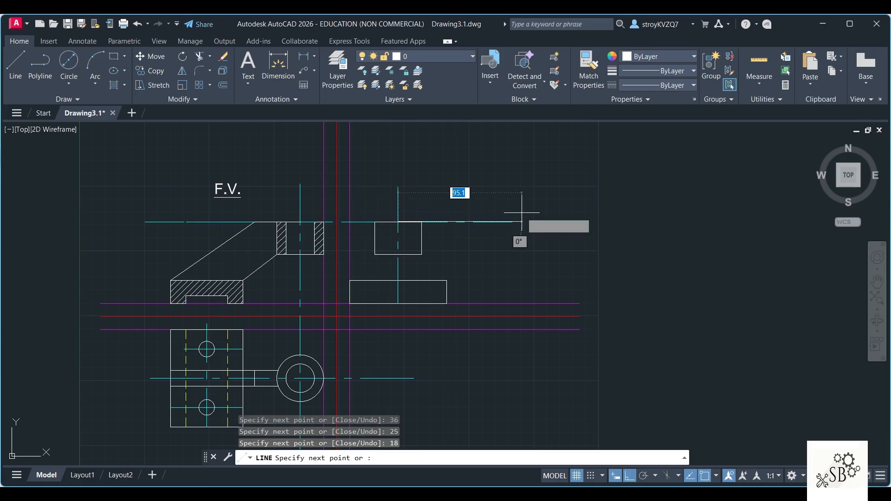
pyautogui.press('Escape')
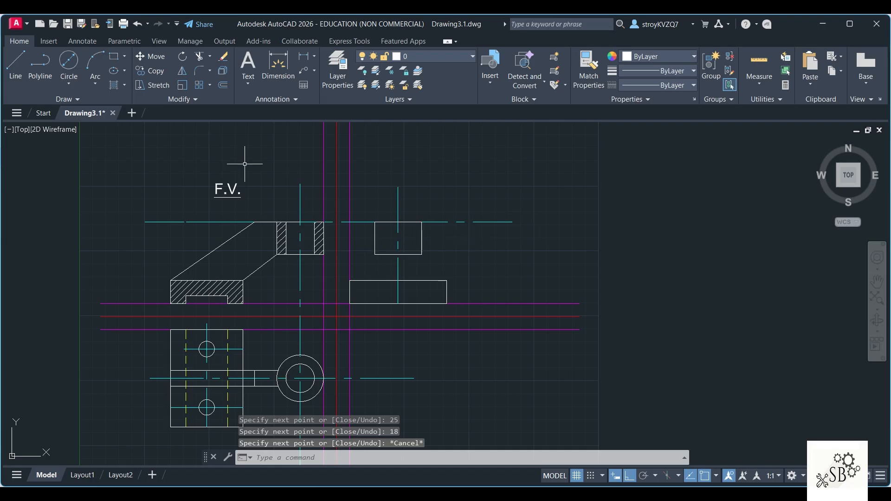
# Step: Draw the rib's edge from the boss down to the base, offset 6 from the vertical center line, and erase the 6-long construction segment
pyautogui.click(26, 73)
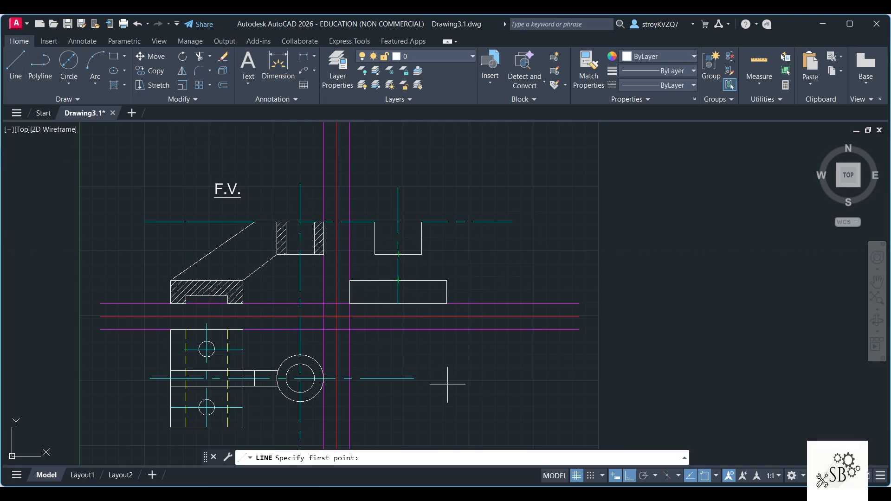
pyautogui.click(398, 254)
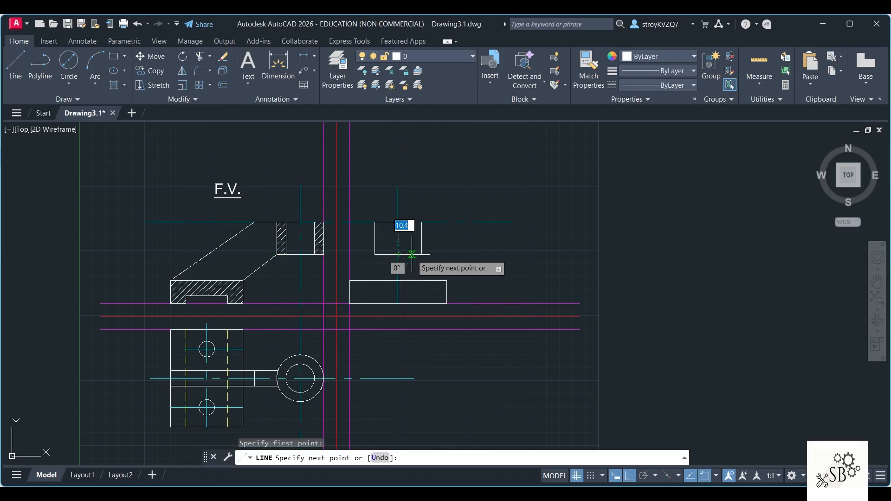
pyautogui.write('6')
pyautogui.press('Return')
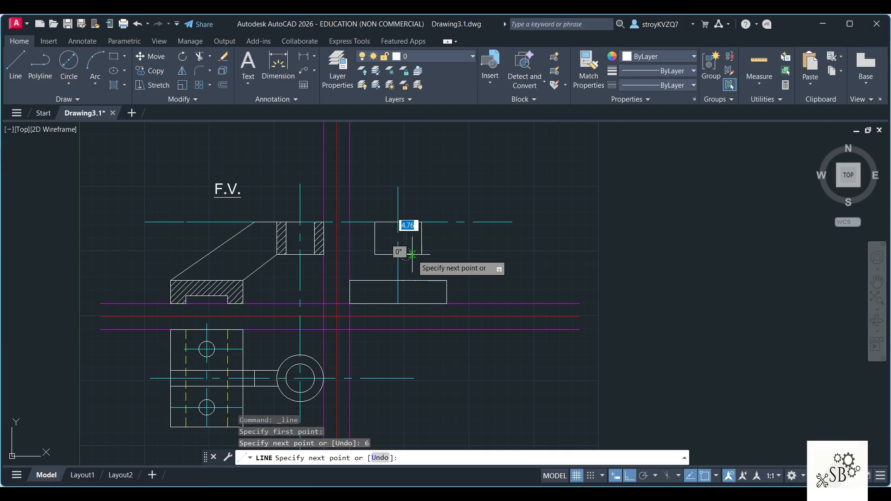
pyautogui.click(411, 281)
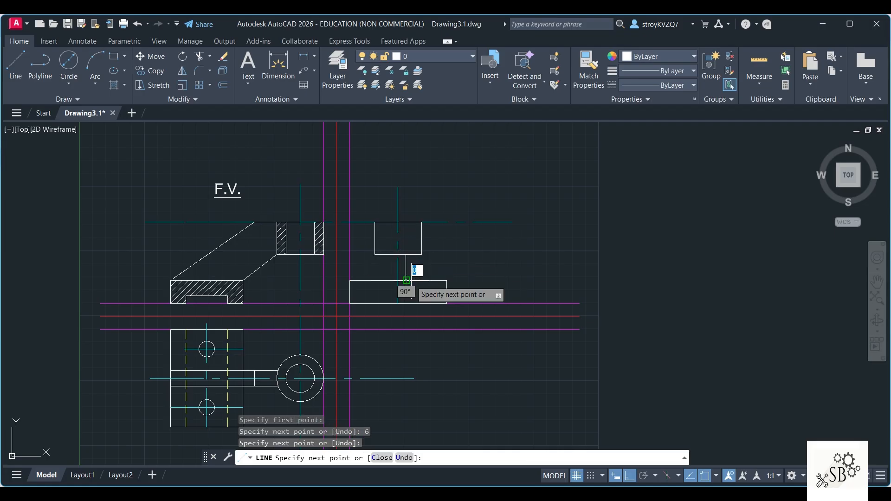
pyautogui.press('Escape')
pyautogui.click(397, 292)
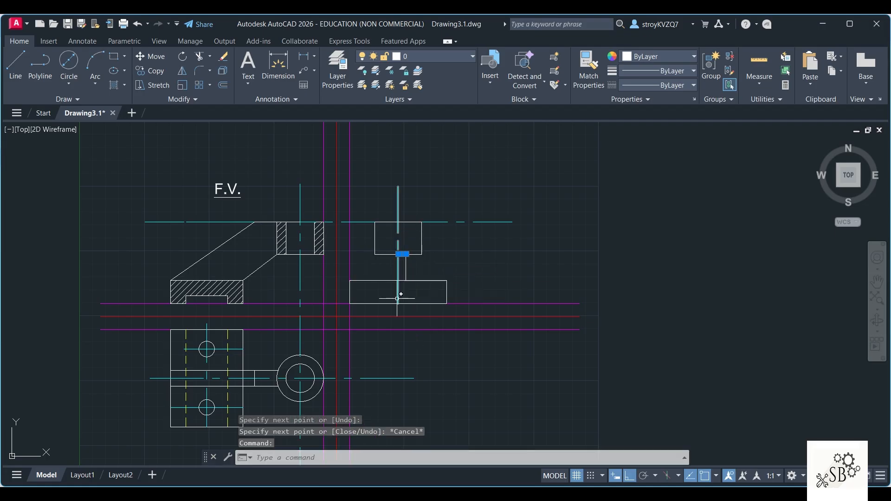
pyautogui.press('Delete')
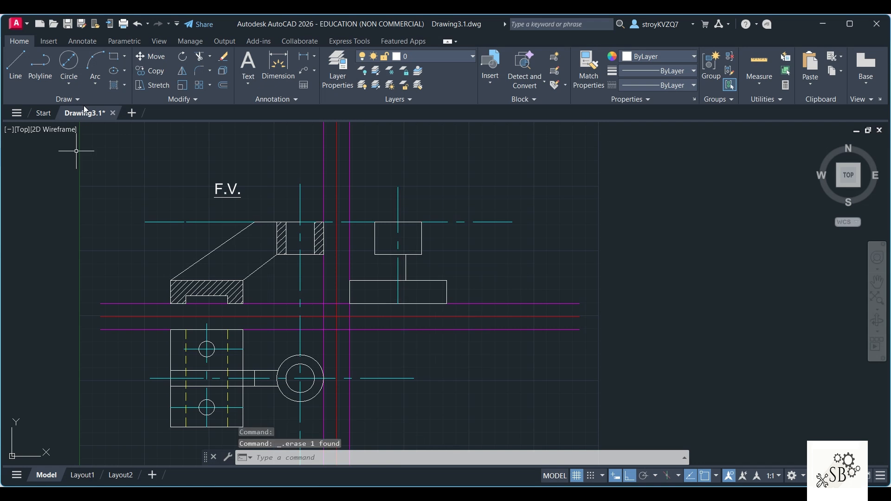
# Step: Mirror the side view's rib edge about the vertical center line, keeping the source line
pyautogui.click(182, 70)
pyautogui.click(405, 272)
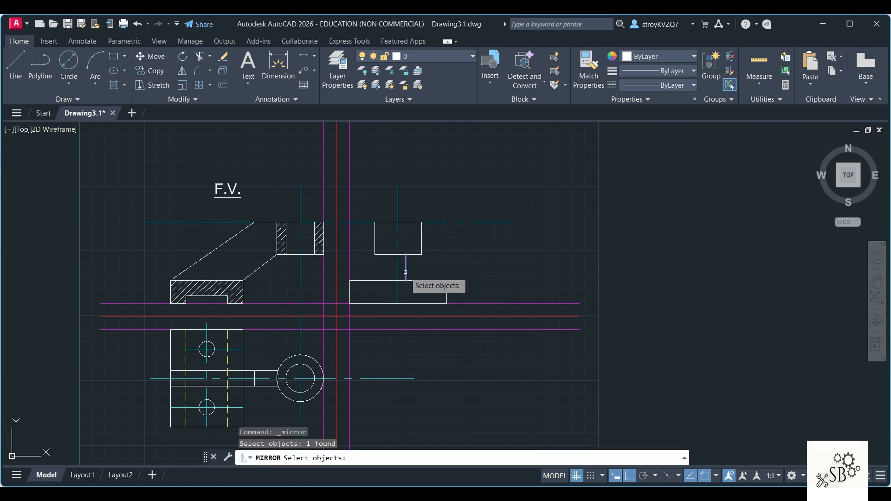
pyautogui.press('Return')
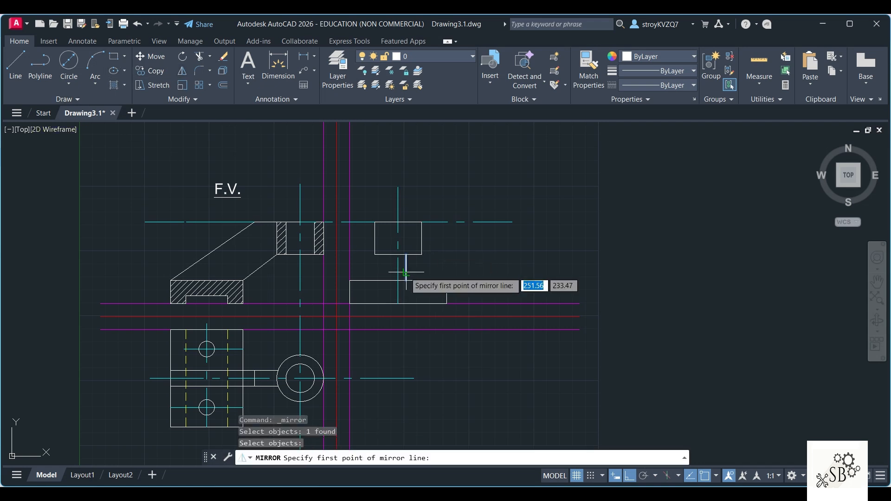
pyautogui.click(398, 303)
pyautogui.click(398, 222)
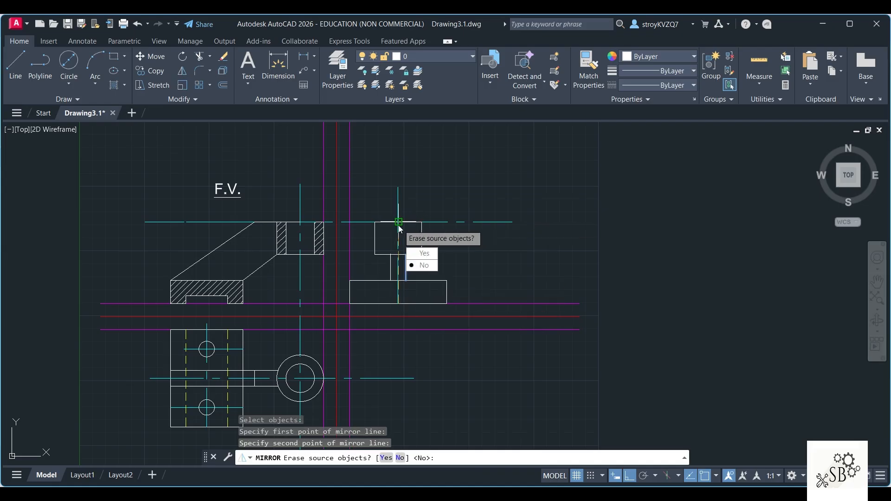
pyautogui.click(423, 265)
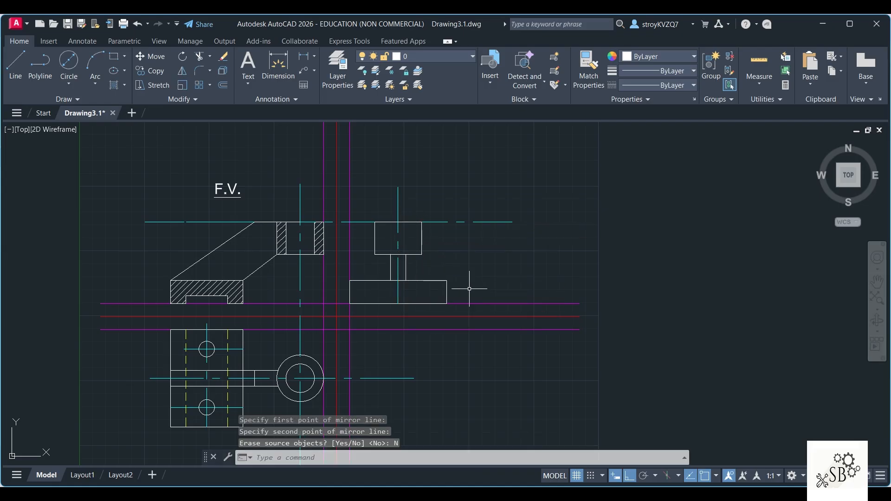
# Step: Stretch the mirrored rib edge's upper end through the boss to its upper edge in the side view
pyautogui.click(392, 269)
pyautogui.click(391, 254)
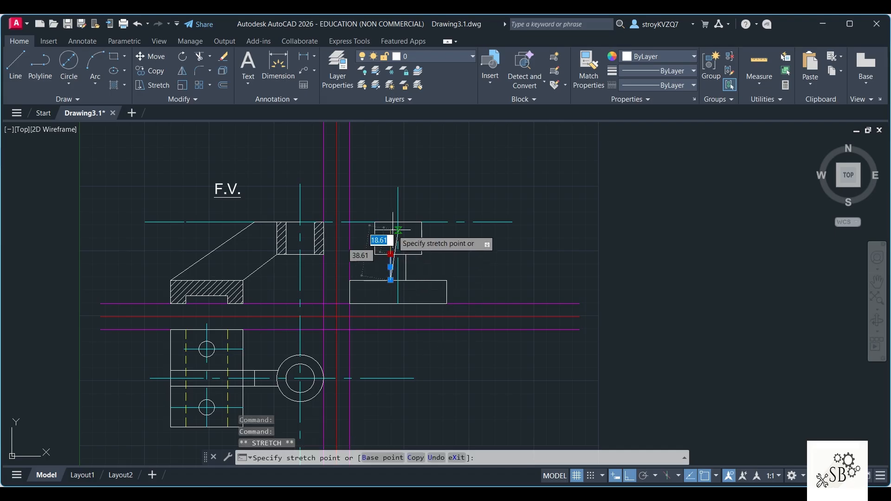
pyautogui.click(390, 222)
pyautogui.press('Escape')
# Step: Try to stretch the original rib edge's upper end to the boss's upper edge and undo the stretch
pyautogui.click(415, 270)
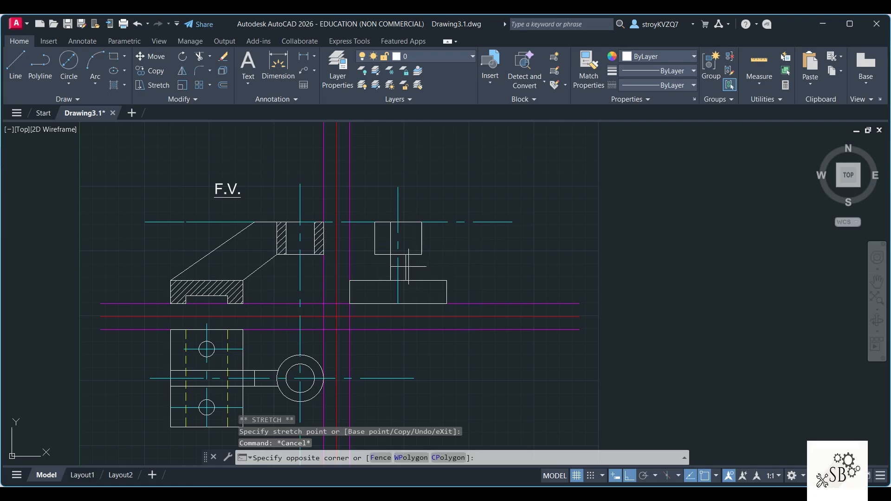
pyautogui.click(402, 275)
pyautogui.click(406, 255)
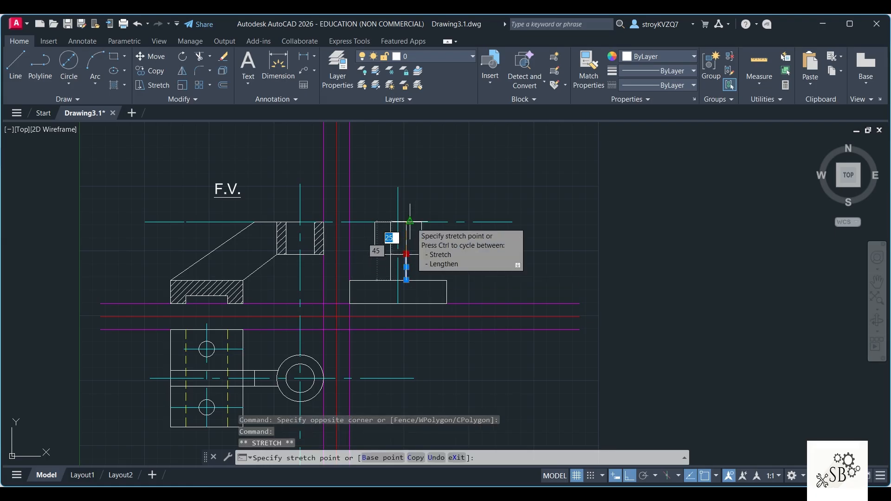
pyautogui.click(410, 222)
pyautogui.hotkey('ctrl', 'z')
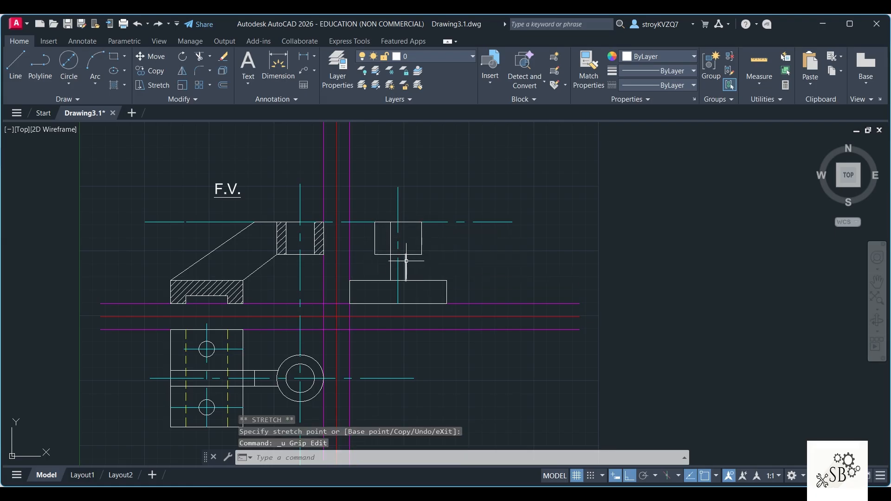
# Step: Stretch the original rib edge's upper end vertically through the boss to its upper edge
pyautogui.click(406, 254)
pyautogui.press('Down')
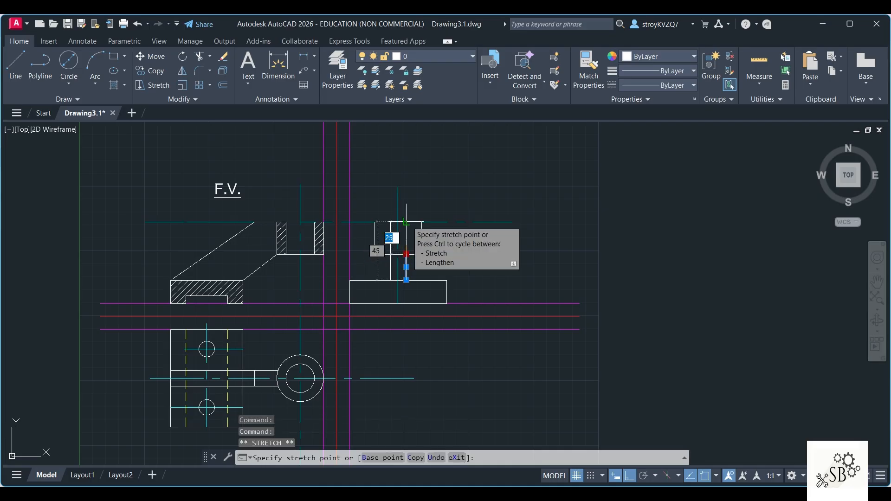
pyautogui.press('Escape')
pyautogui.press('Escape')
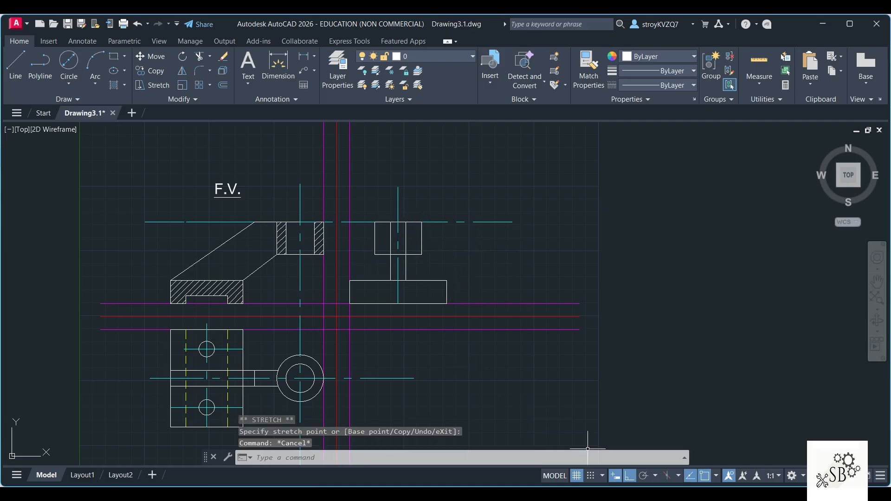
# Step: Switch to the Word document and examine the Q3 bracket's reference drawing
pyautogui.hotkey('alt', 'Tab')
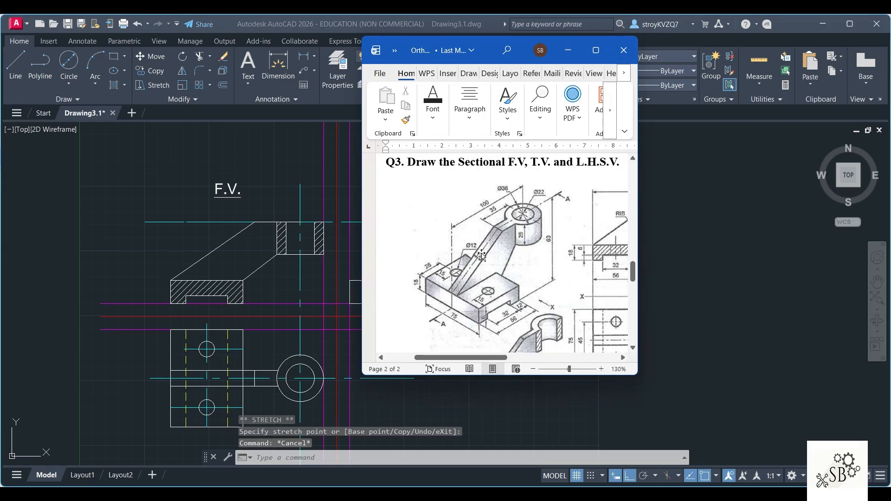
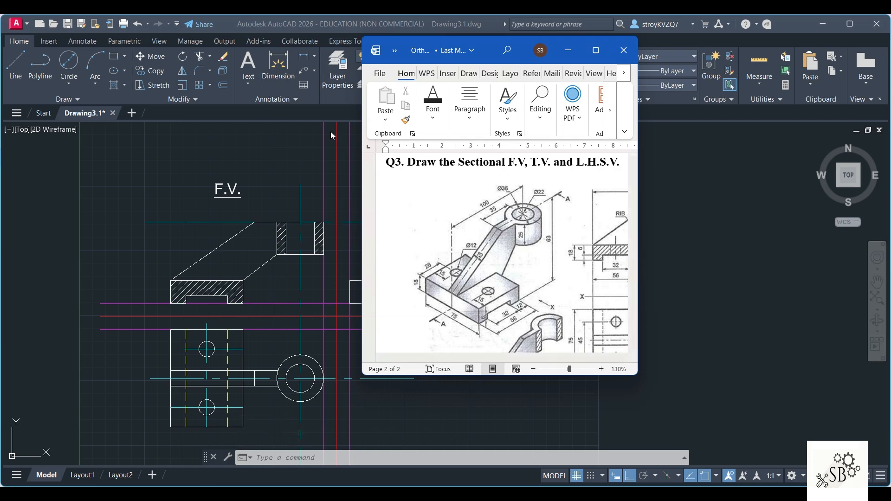
# Step: Return to AutoCAD, draw the boss bore's right edge on the hidden line layer, 11 mm from the side view's centre line, and erase its construction segment
pyautogui.click(315, 102)
pyautogui.click(435, 56)
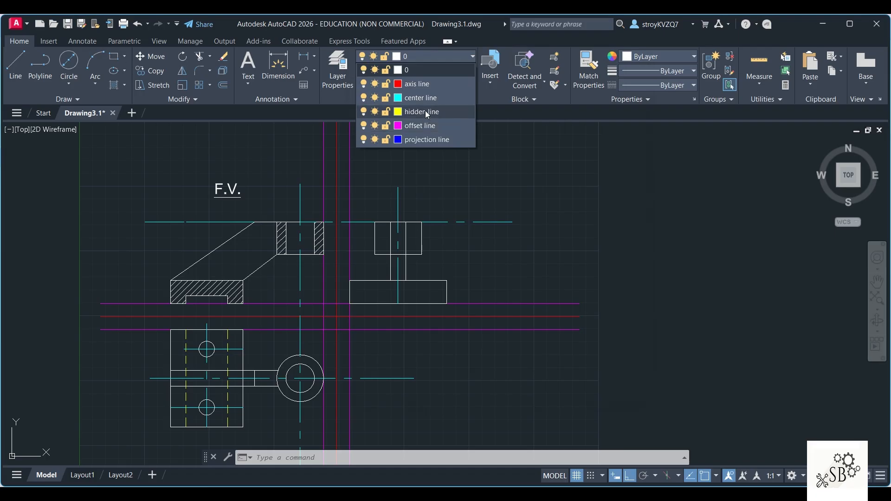
pyautogui.click(431, 125)
pyautogui.click(15, 67)
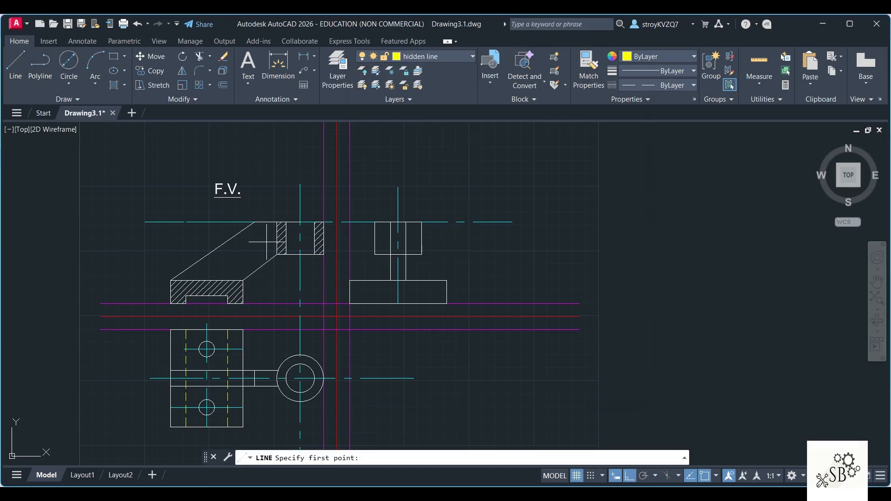
pyautogui.click(398, 221)
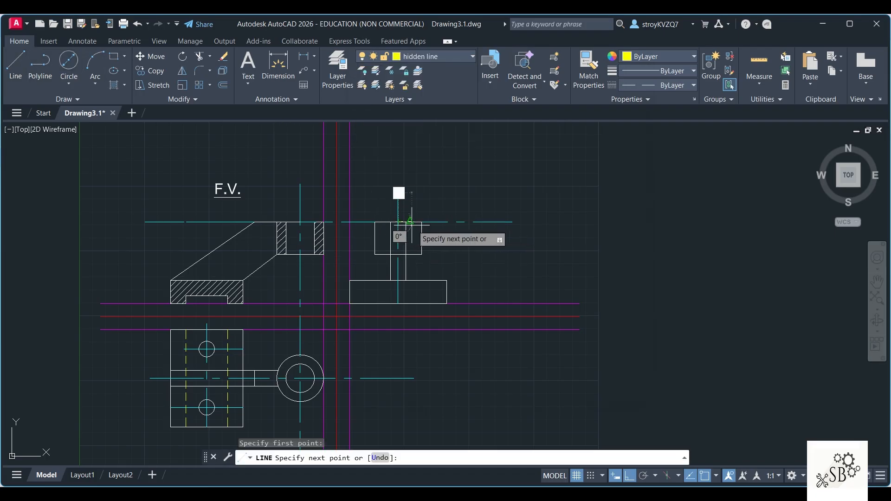
pyautogui.write('11')
pyautogui.press('Return')
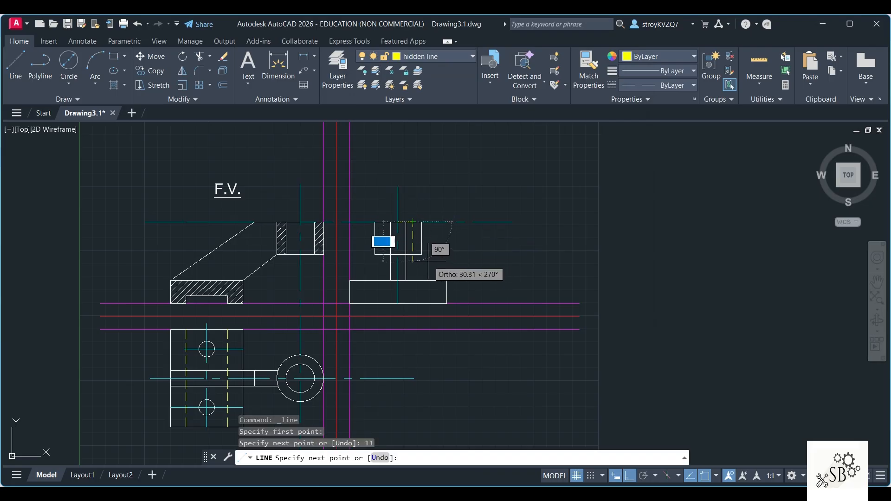
pyautogui.click(412, 255)
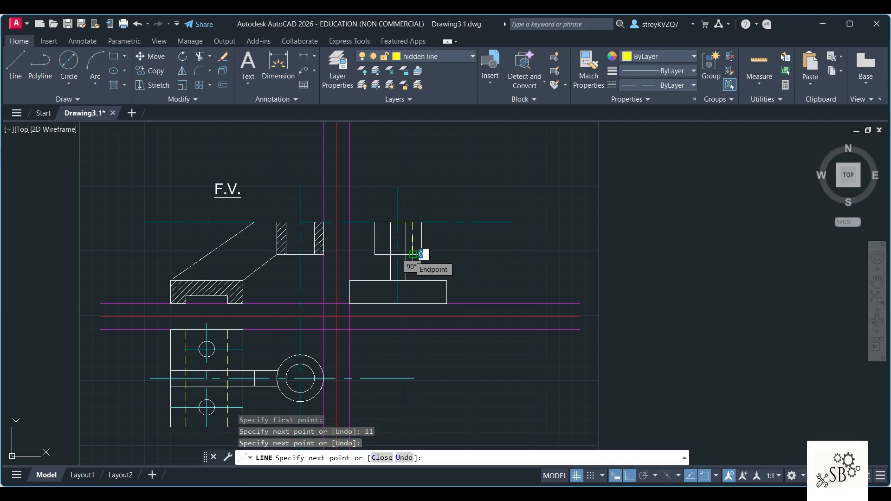
pyautogui.press('Escape')
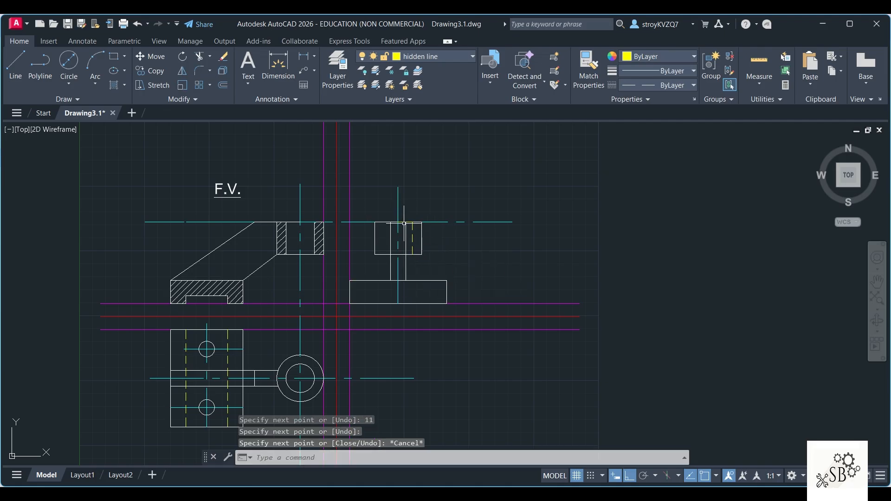
pyautogui.click(405, 222)
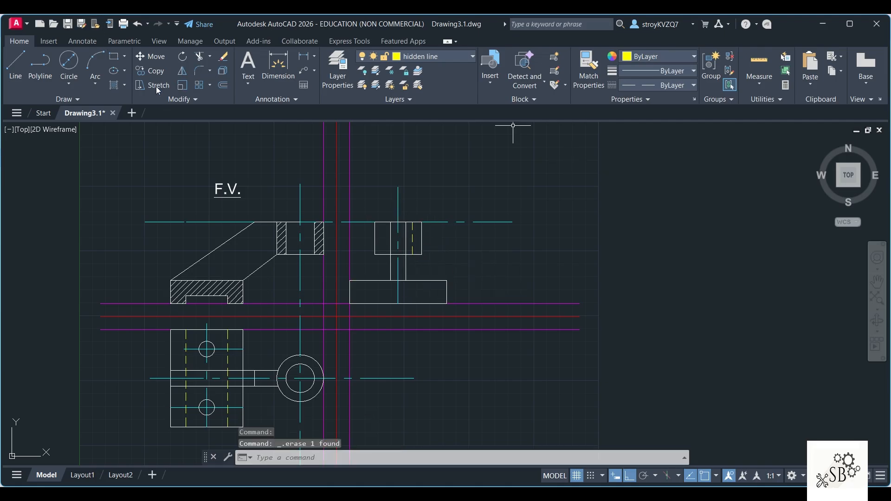
# Step: Mirror the bore's hidden edge about the side view's vertical centre line, keeping the source line
pyautogui.click(181, 71)
pyautogui.click(412, 236)
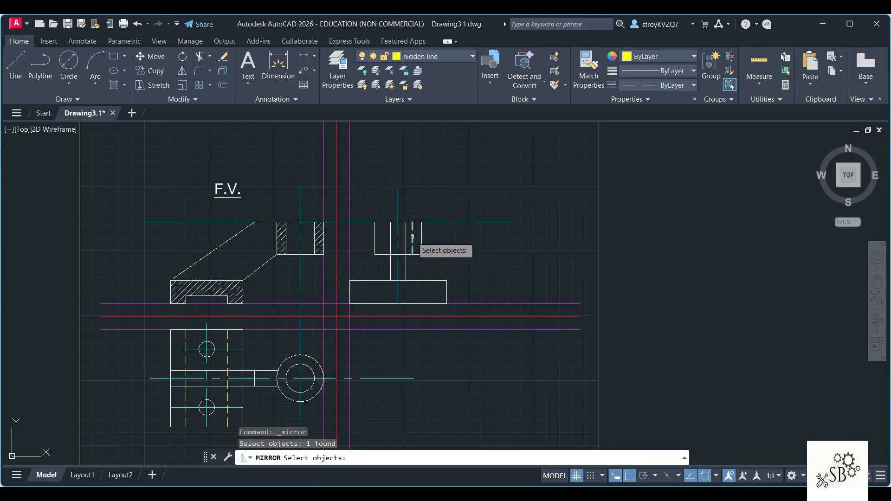
pyautogui.press('Return')
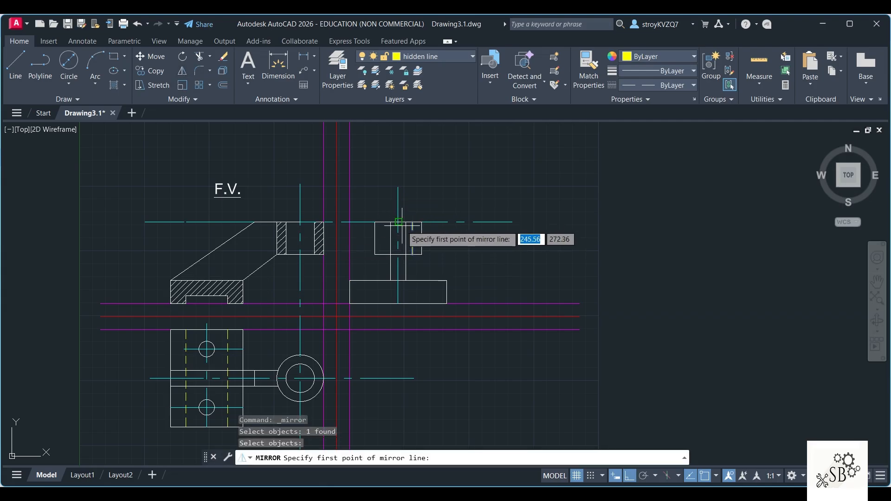
pyautogui.click(398, 237)
pyautogui.click(398, 263)
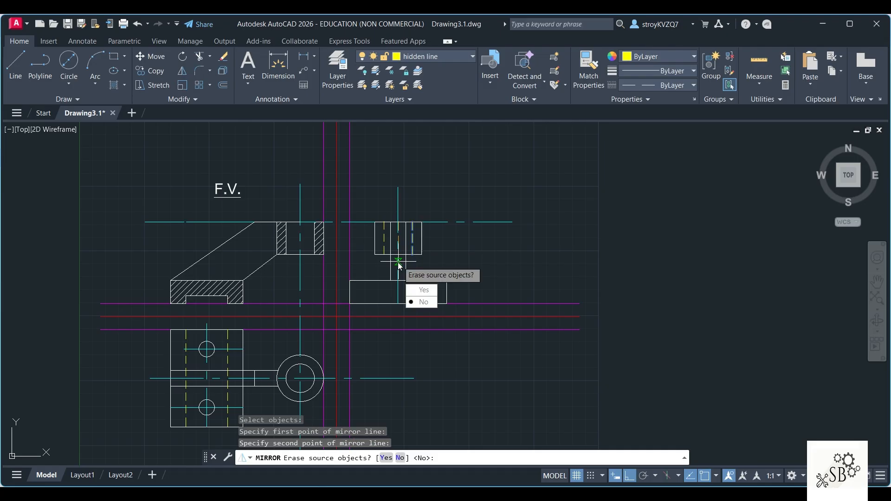
pyautogui.click(417, 300)
pyautogui.press('Escape')
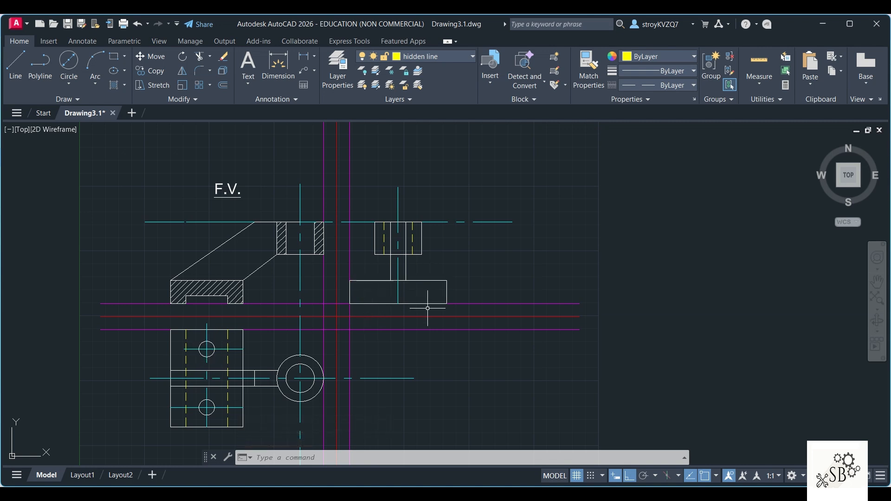
# Step: Consult the Q3 drawing in Word and project the front view slot's upper edge horizontally past the side view on the projection line layer
pyautogui.hotkey('alt', 'Tab')
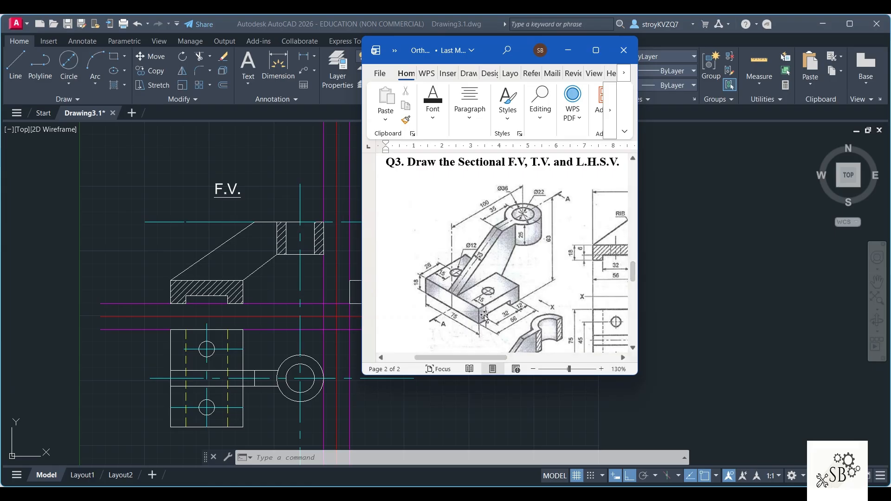
pyautogui.click(280, 147)
pyautogui.click(457, 57)
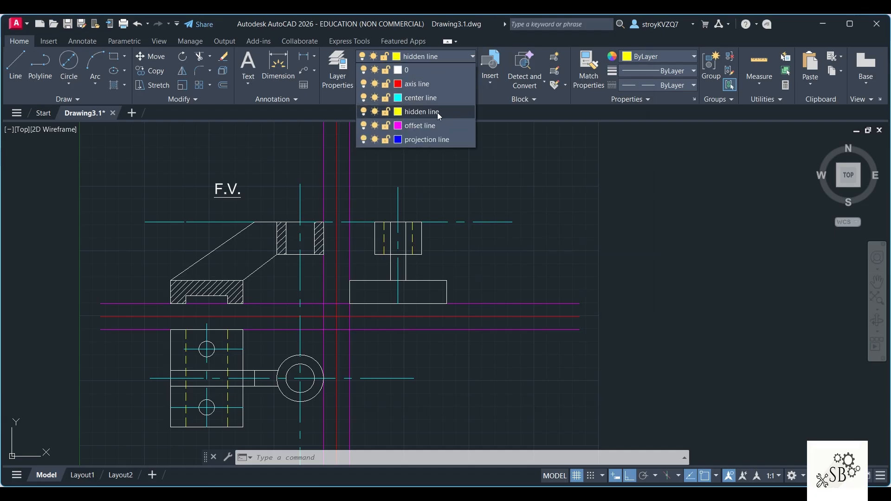
pyautogui.click(425, 139)
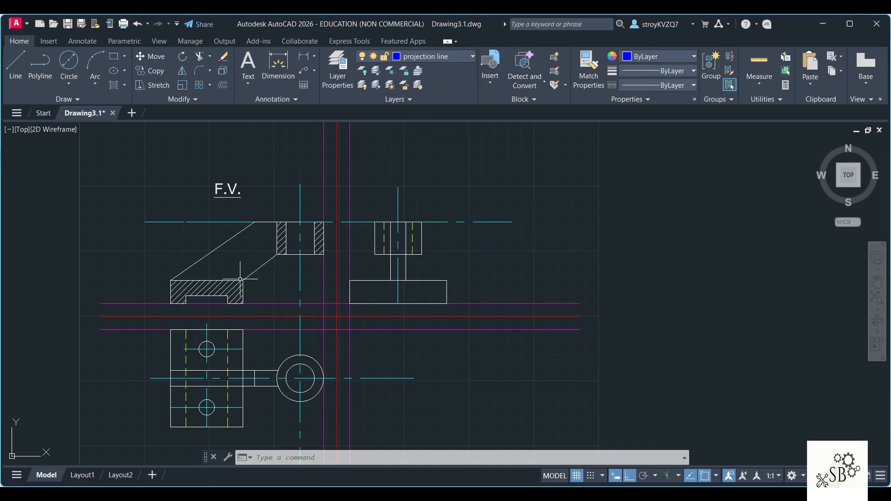
pyautogui.click(15, 65)
pyautogui.click(228, 295)
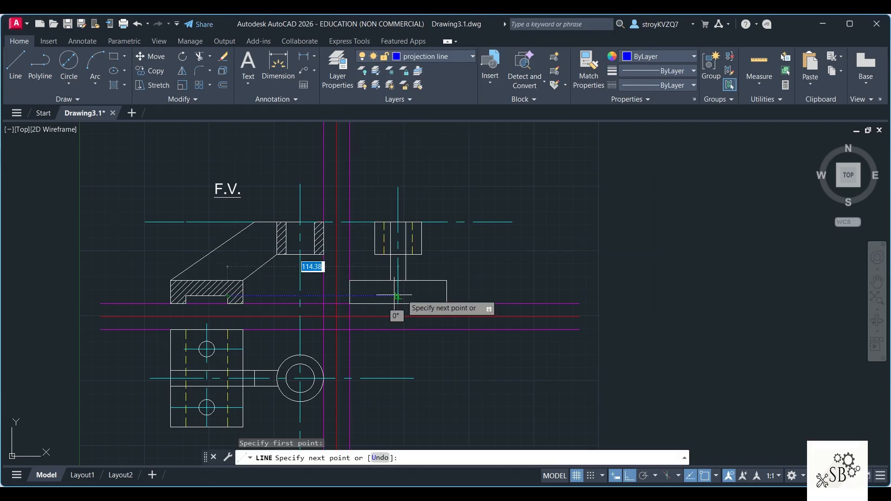
pyautogui.click(487, 296)
pyautogui.press('Escape')
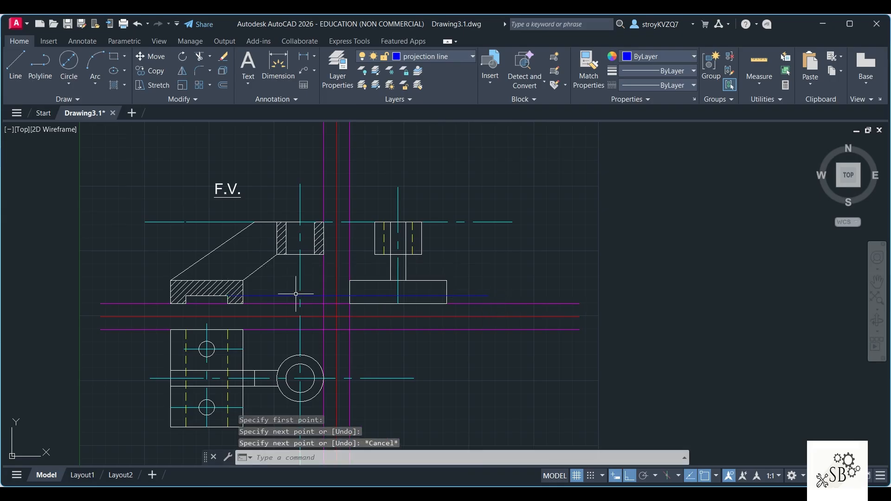
# Step: Draw a horizontal line on the hidden line layer across the side view's base at the projected slot height
pyautogui.click(453, 57)
pyautogui.click(457, 112)
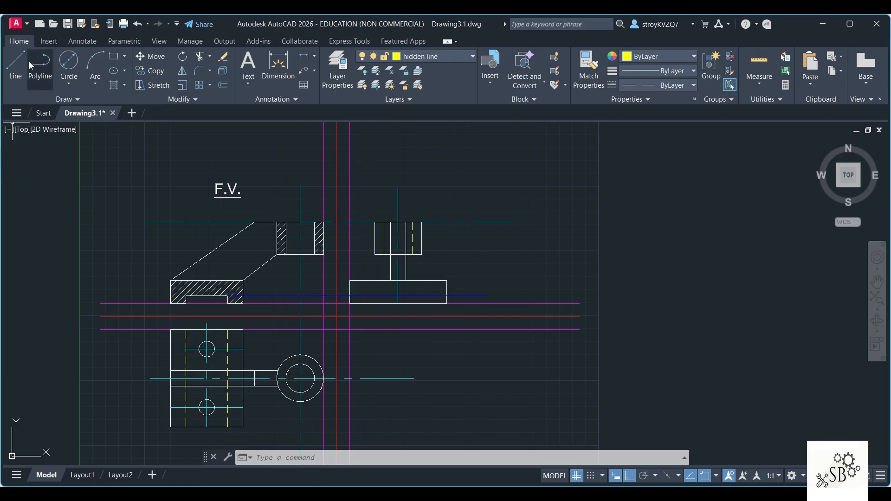
pyautogui.click(16, 65)
pyautogui.click(350, 296)
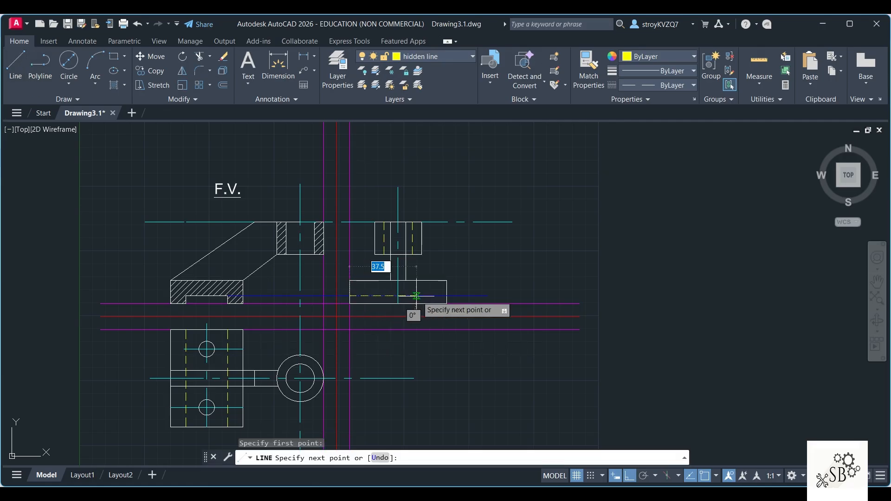
pyautogui.click(447, 296)
pyautogui.press('Escape')
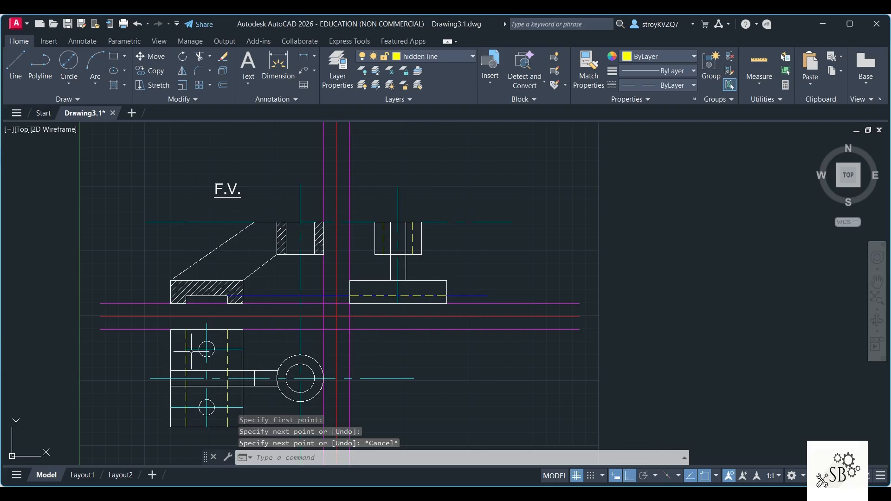
# Step: Draw a vertical base hole axis on the center line layer, 15 mm in from the side view base's lower left corner
pyautogui.write('l')
pyautogui.press('Return')
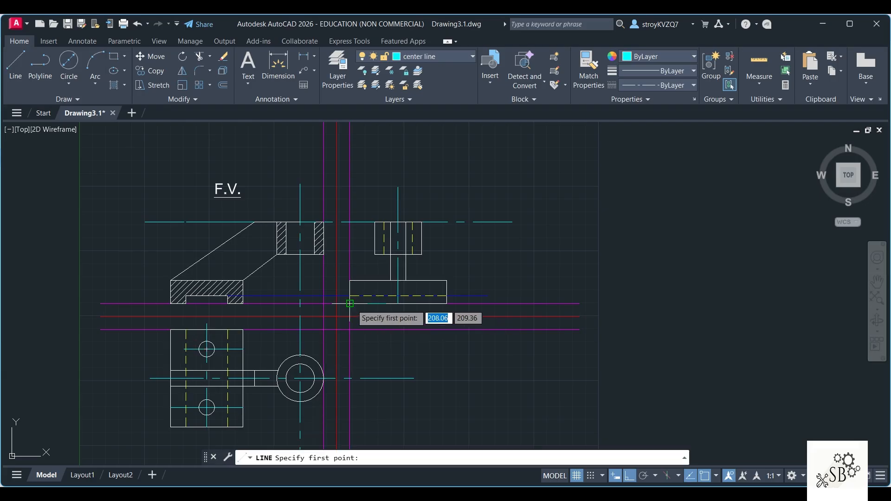
pyautogui.click(349, 303)
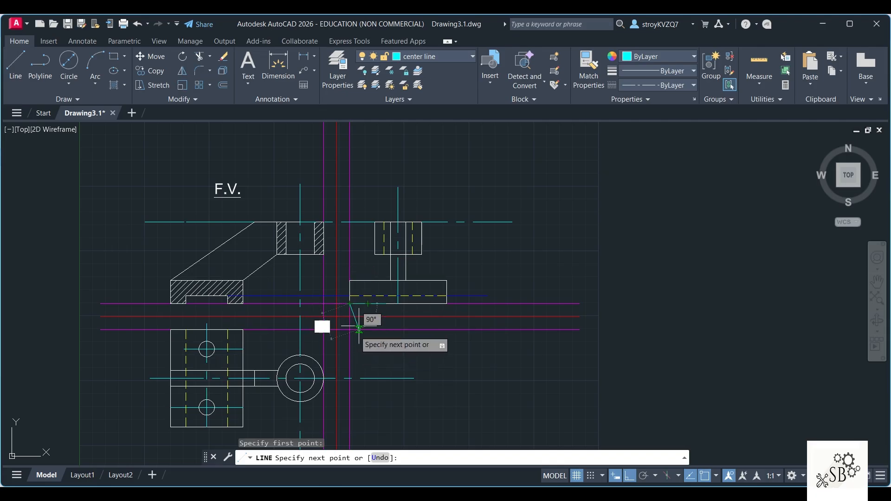
pyautogui.write('15')
pyautogui.press('Return')
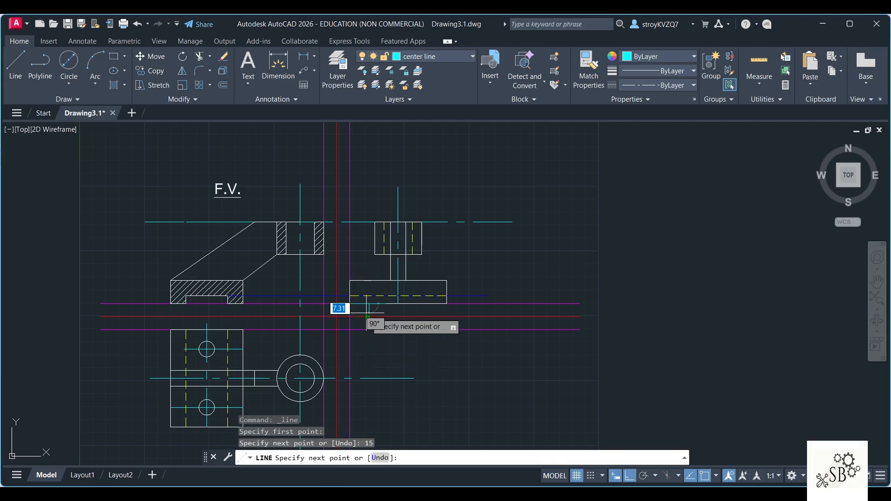
pyautogui.click(368, 261)
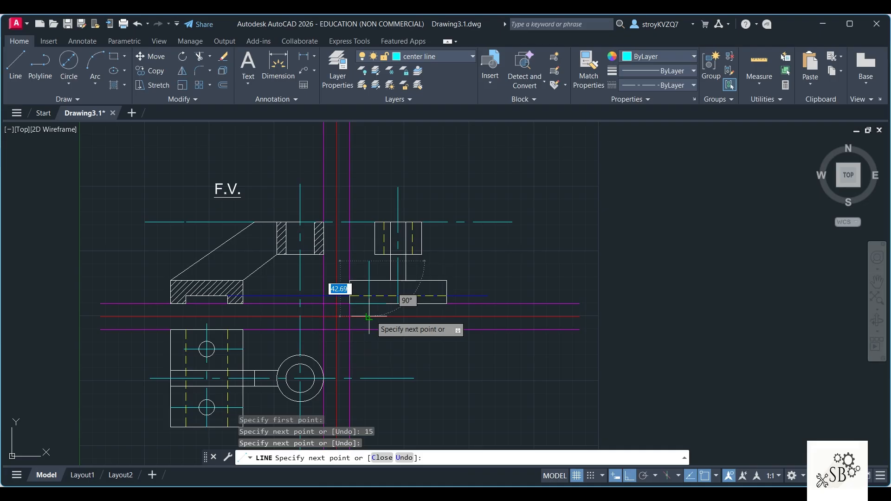
pyautogui.press('Escape')
# Step: Erase the leftover segments along the lower edge of the side view's base
pyautogui.click(377, 303)
pyautogui.press('Delete')
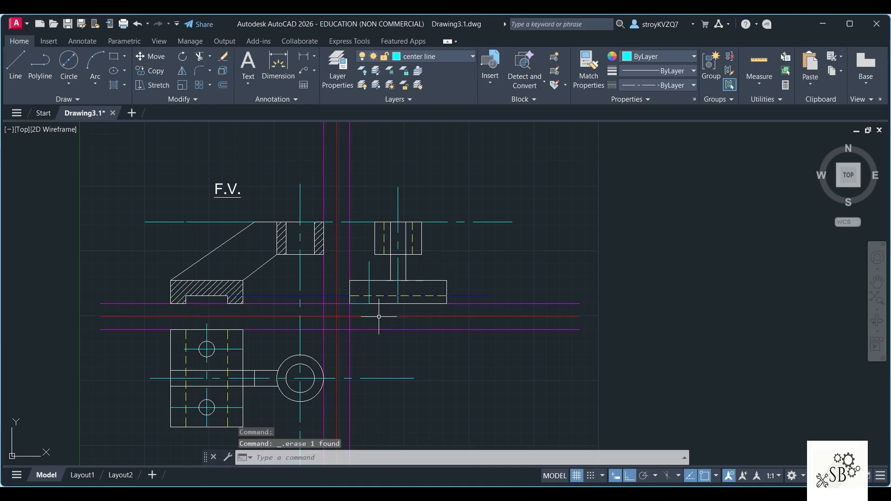
pyautogui.click(359, 304)
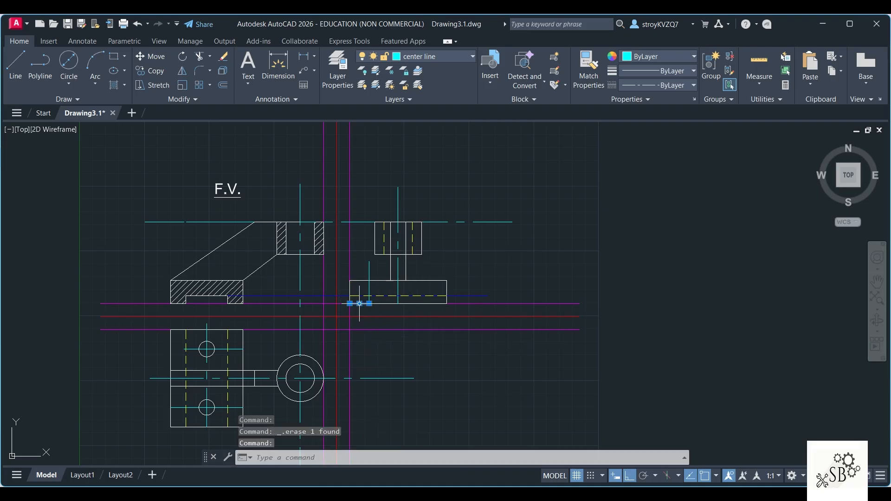
pyautogui.press('Delete')
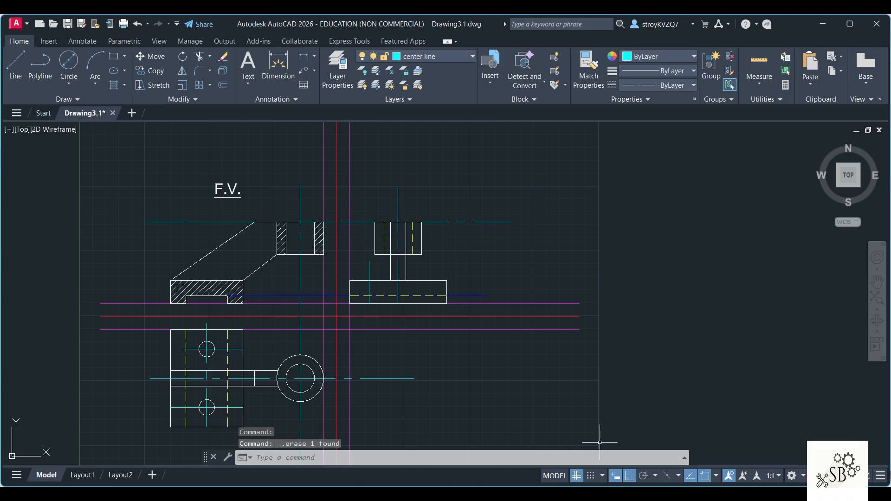
# Step: Draw the base hole's left edge on the hidden line layer, 6 mm from its axis up to the base's upper edge, and erase the offset segment
pyautogui.click(436, 57)
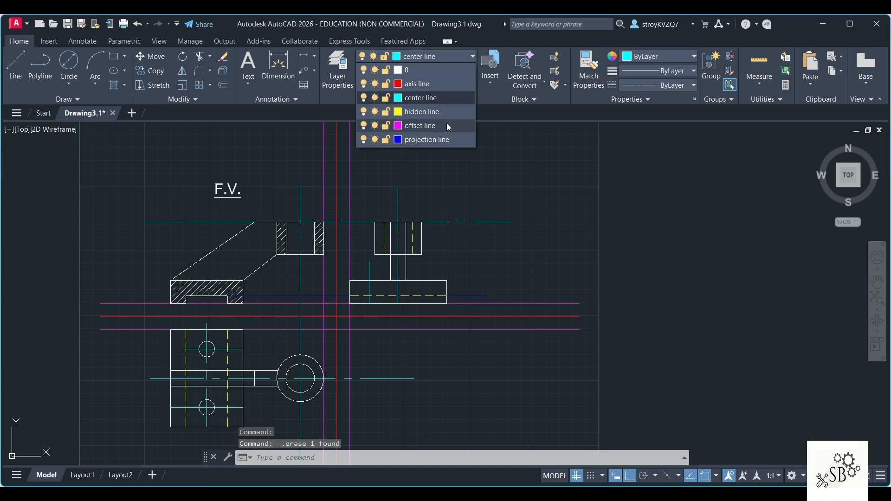
pyautogui.click(434, 112)
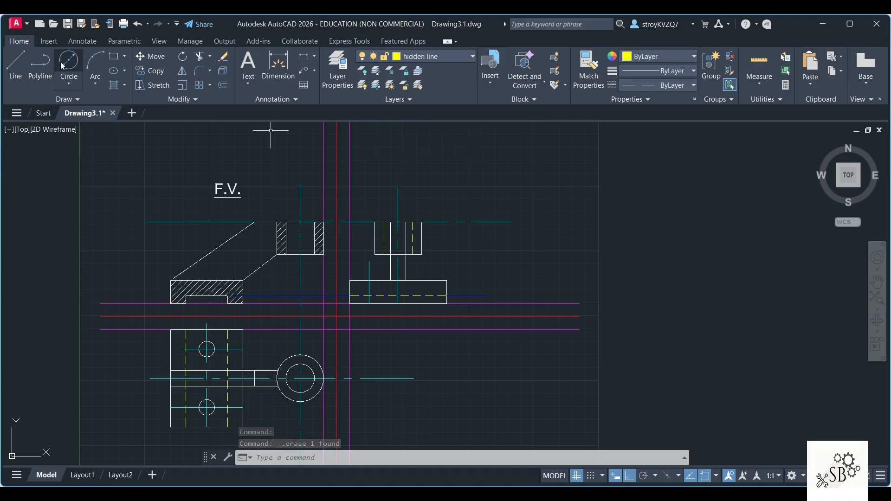
pyautogui.click(17, 66)
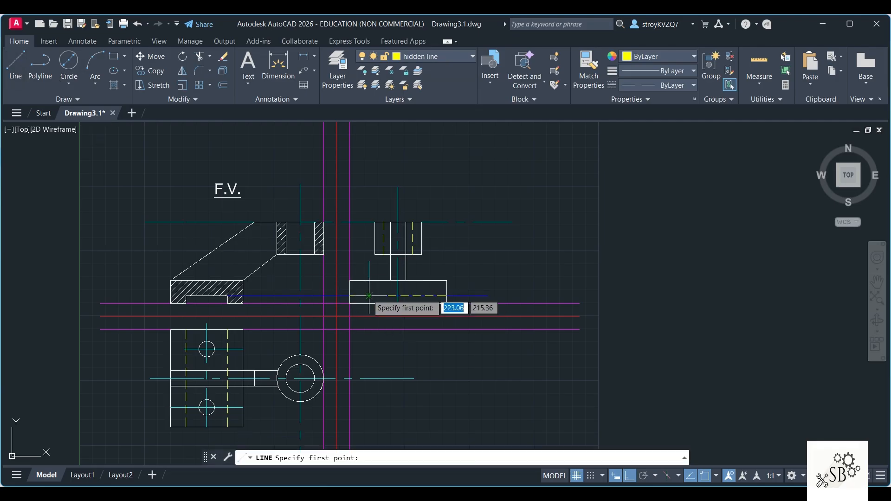
pyautogui.click(380, 295)
pyautogui.write('6')
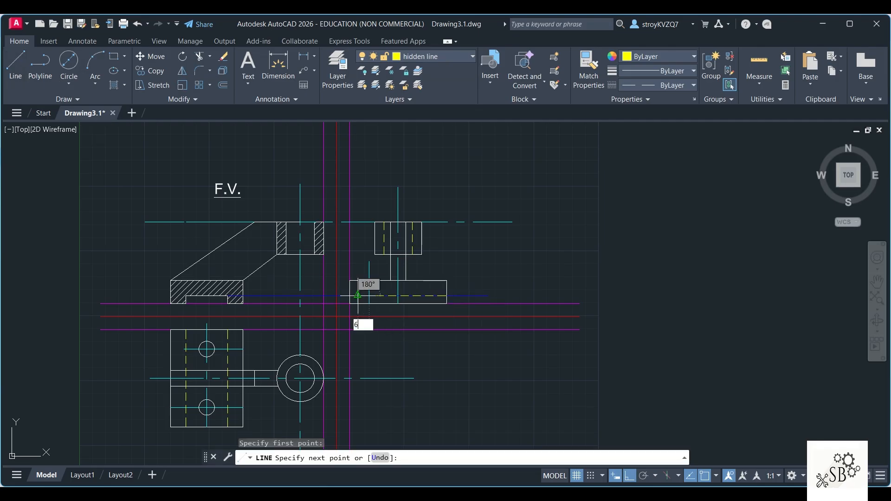
pyautogui.press('Return')
pyautogui.click(360, 280)
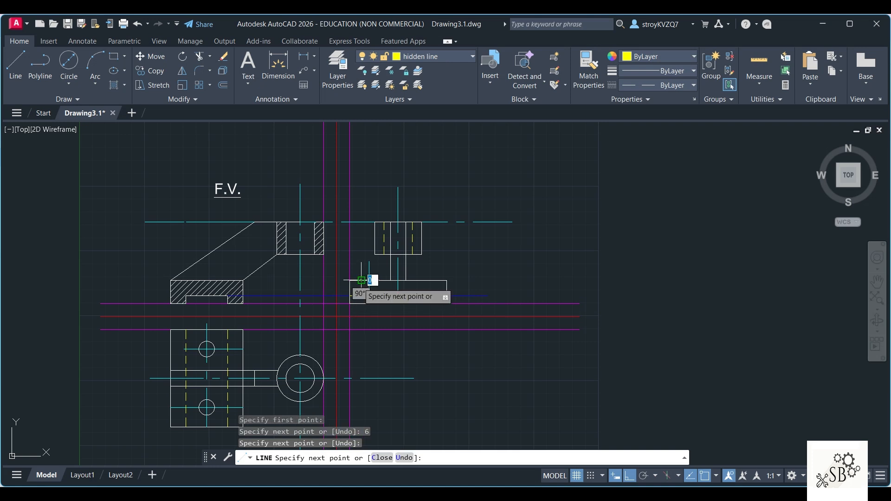
pyautogui.press('Escape')
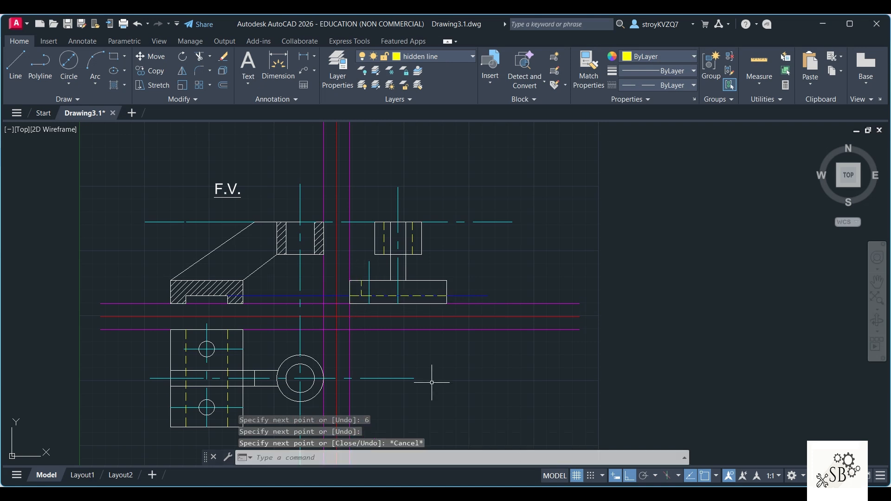
pyautogui.click(365, 295)
pyautogui.press('Escape')
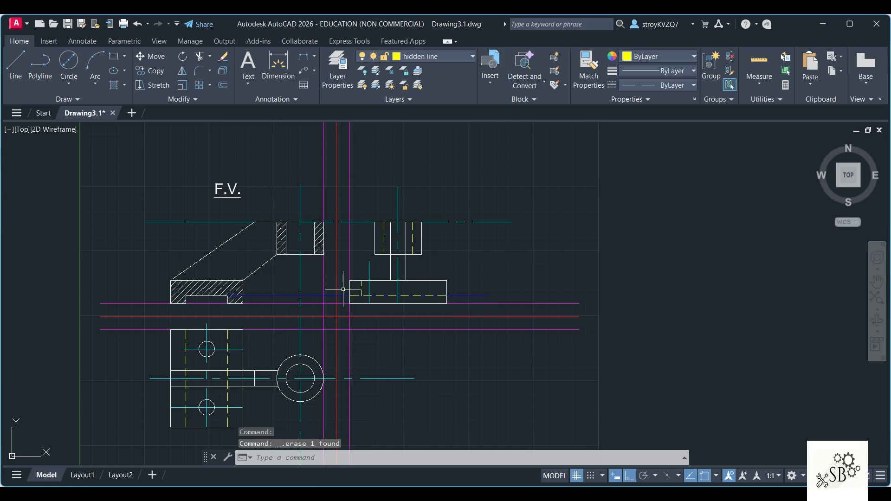
# Step: Mirror the base hole's left hidden edge about the hole's vertical axis in the side view, keeping the source line
pyautogui.click(184, 72)
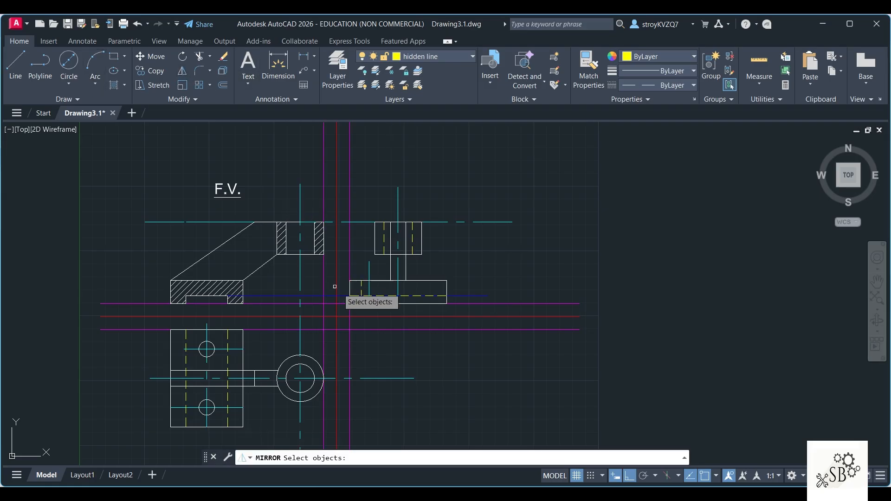
pyautogui.click(362, 287)
pyautogui.press('Return')
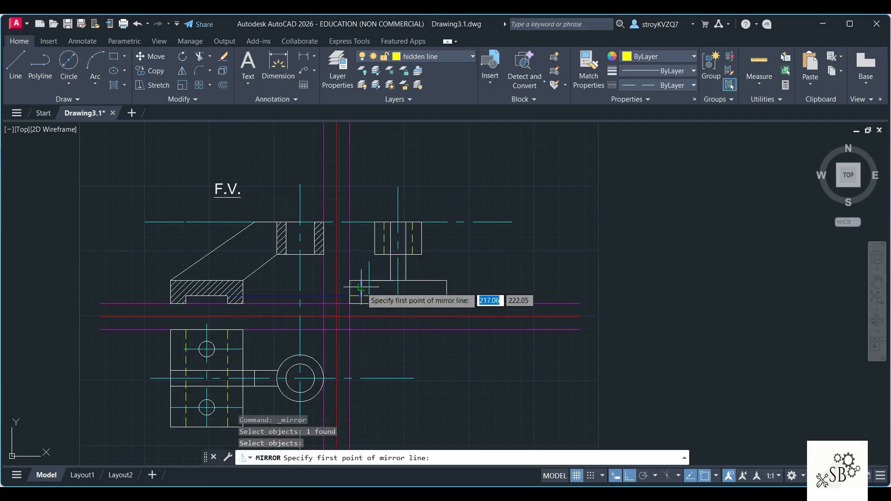
pyautogui.click(368, 303)
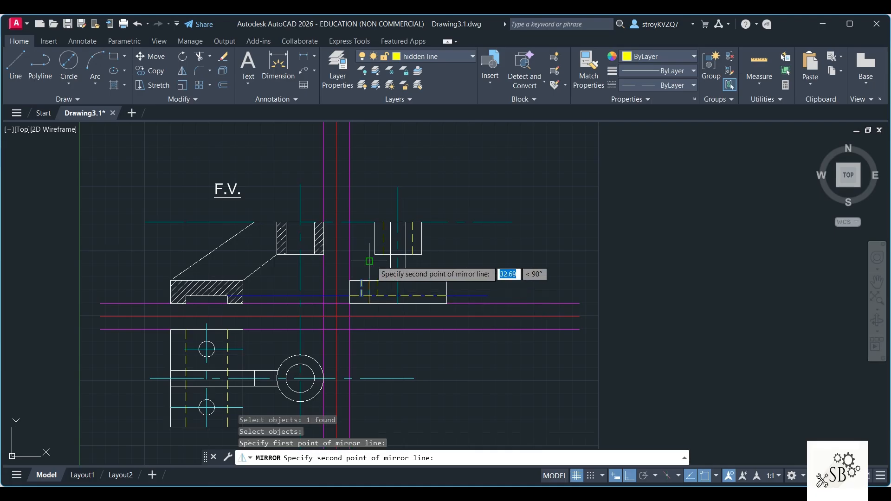
pyautogui.click(369, 262)
pyautogui.click(392, 306)
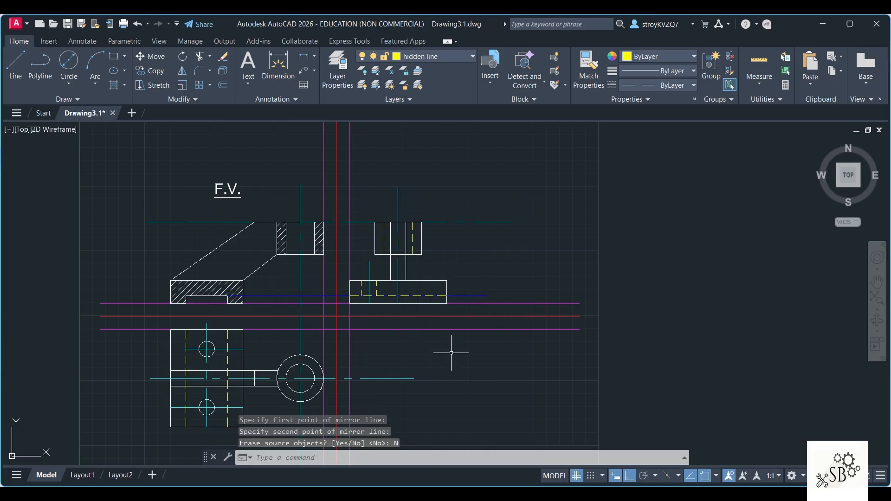
# Step: Mirror the base hole's two hidden edges and its axis about the side view's central center line, keeping the source objects
pyautogui.click(181, 72)
pyautogui.click(362, 287)
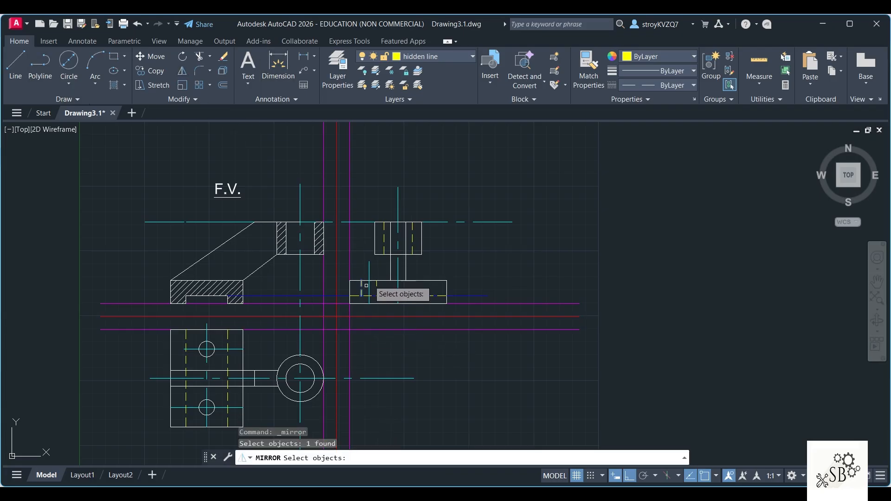
pyautogui.click(369, 275)
pyautogui.click(379, 289)
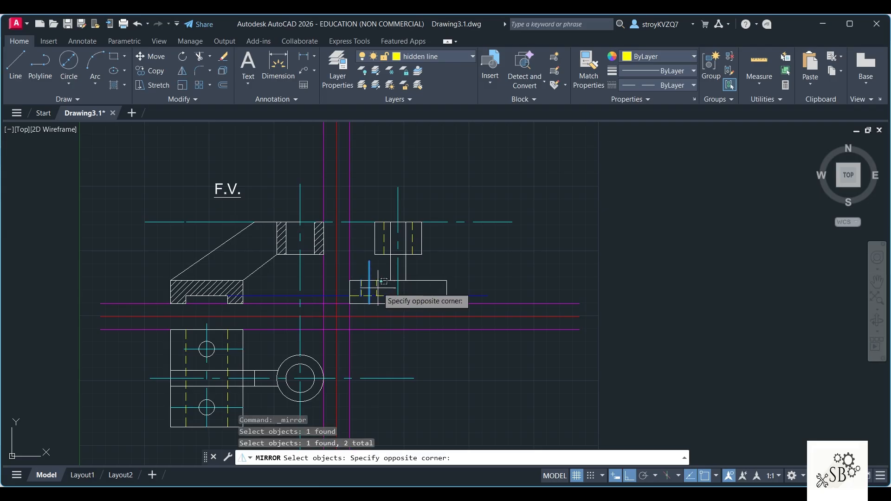
pyautogui.click(385, 298)
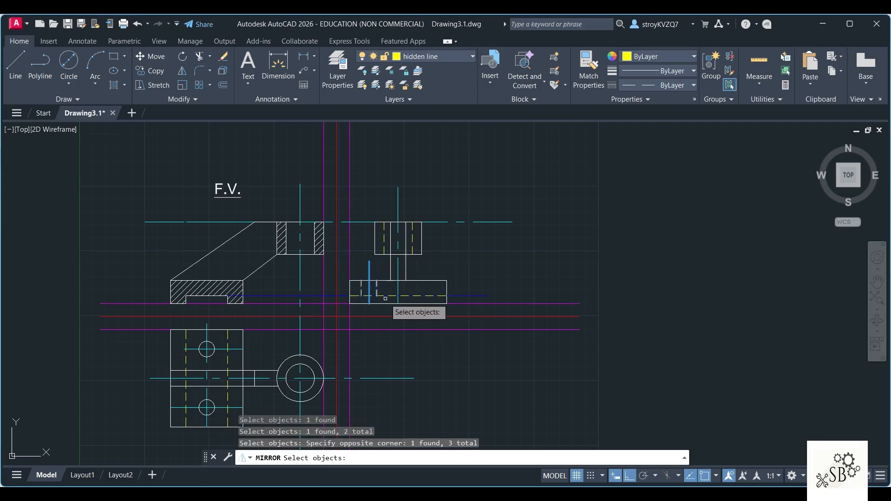
pyautogui.press('Return')
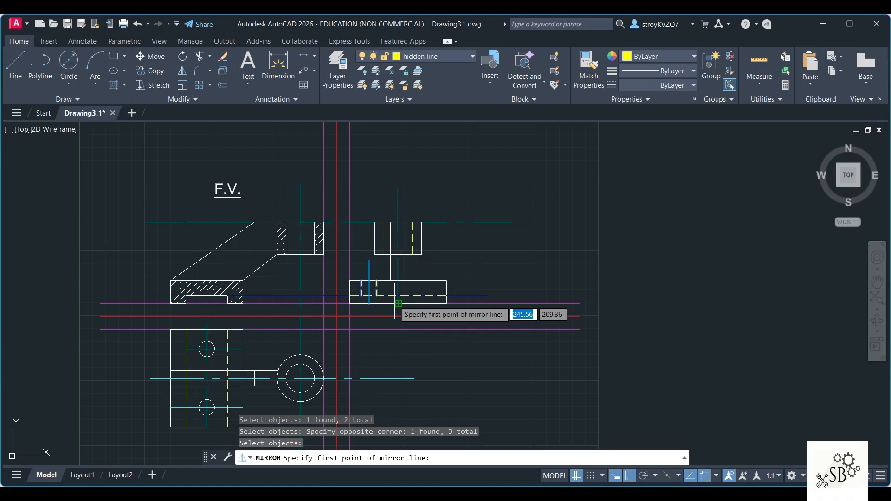
pyautogui.click(398, 303)
pyautogui.click(398, 187)
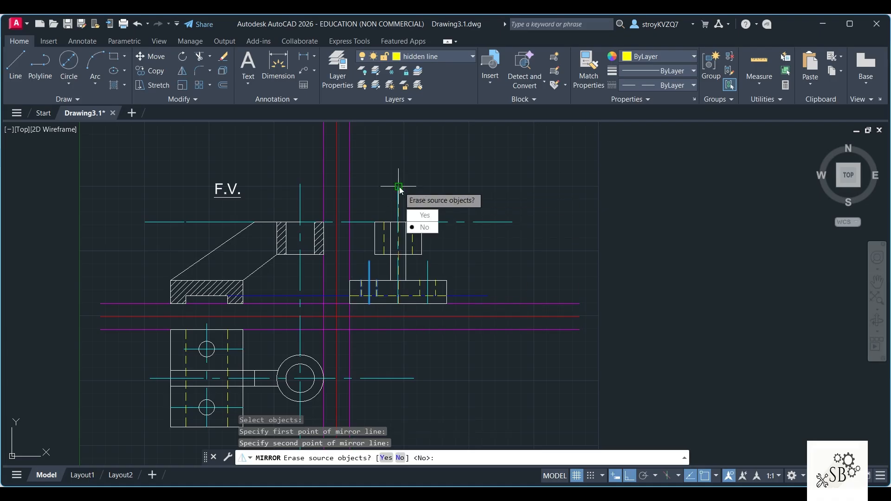
pyautogui.click(429, 229)
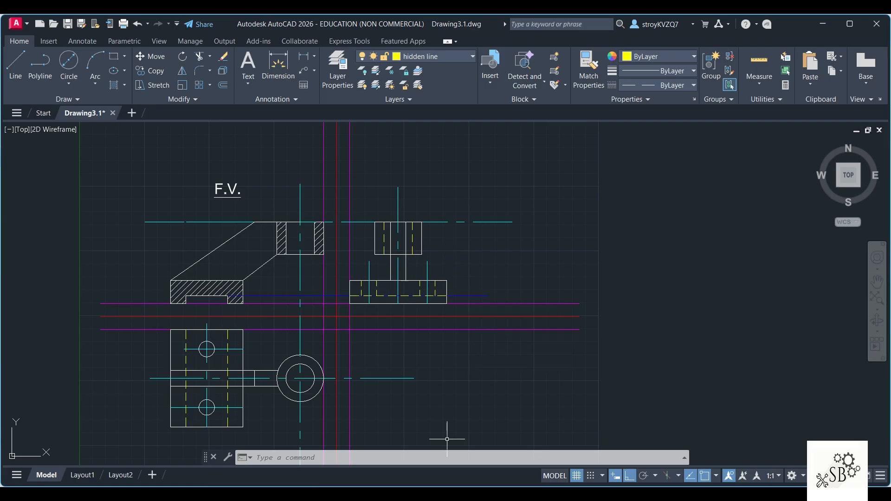
# Step: Check the Q3 reference and draw two vertical hidden lines continuing the side view's rib edges down to the base's lower edge
pyautogui.click(463, 494)
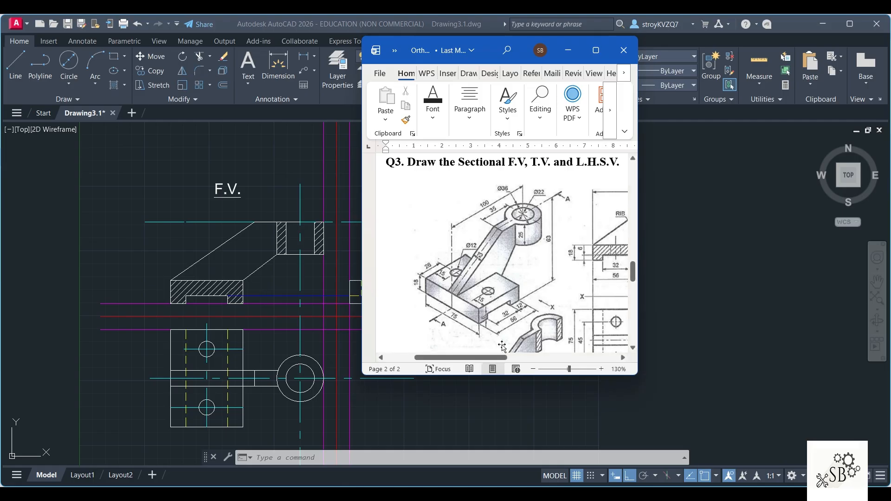
pyautogui.click(578, 442)
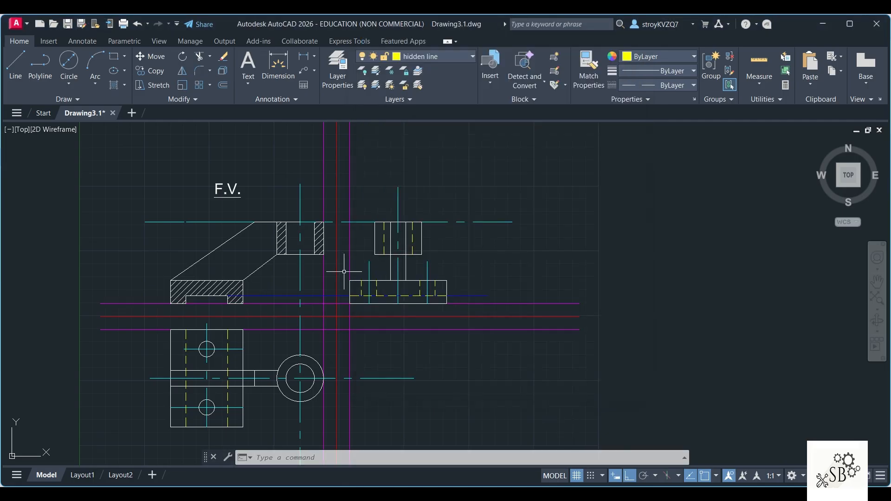
pyautogui.click(15, 61)
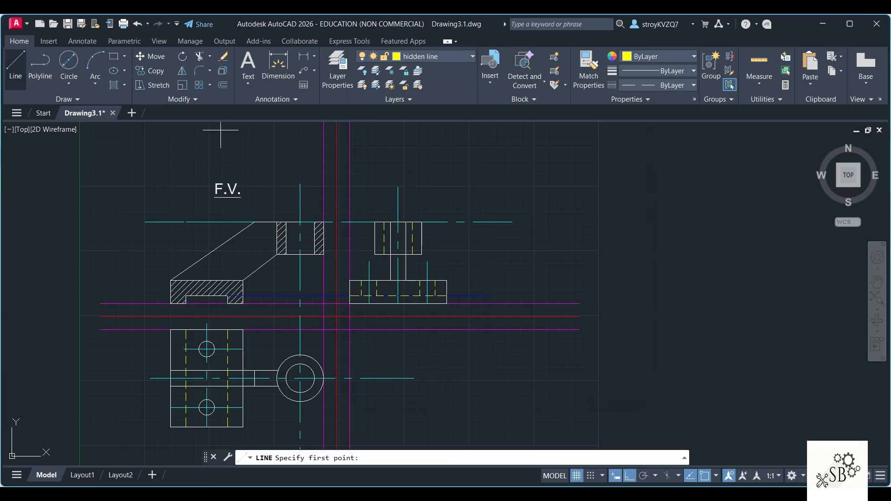
pyautogui.click(391, 280)
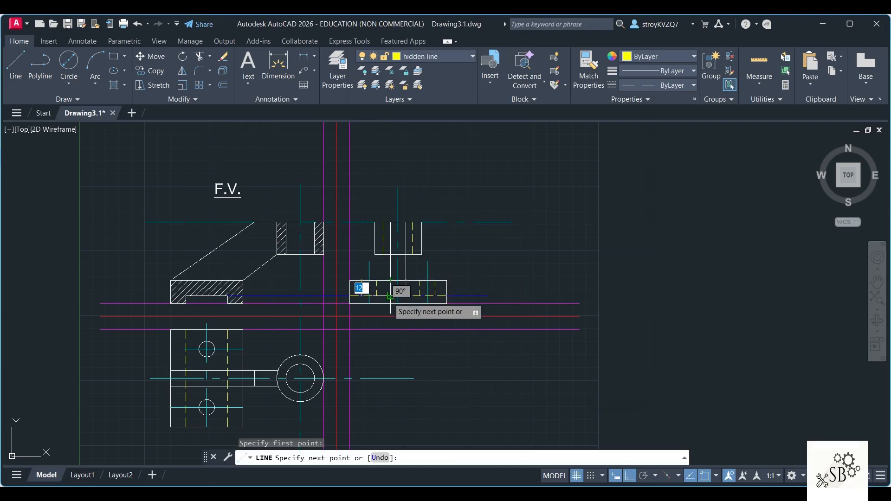
pyautogui.press('Escape')
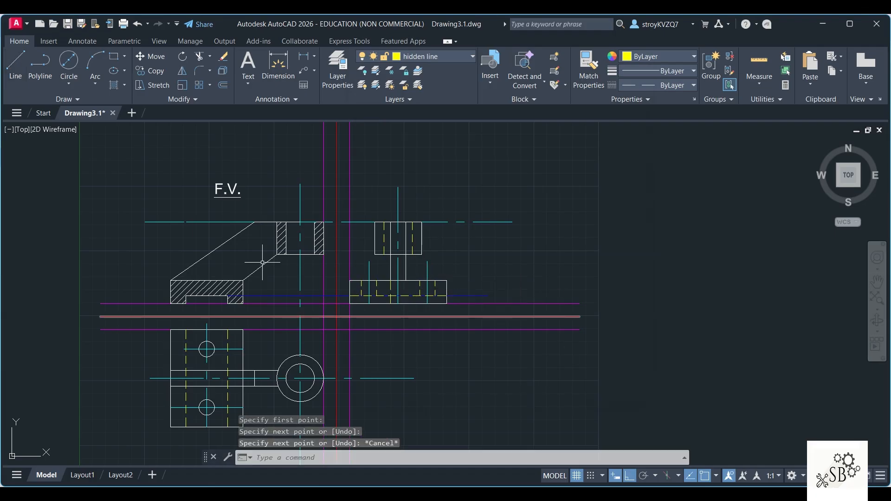
pyautogui.click(17, 70)
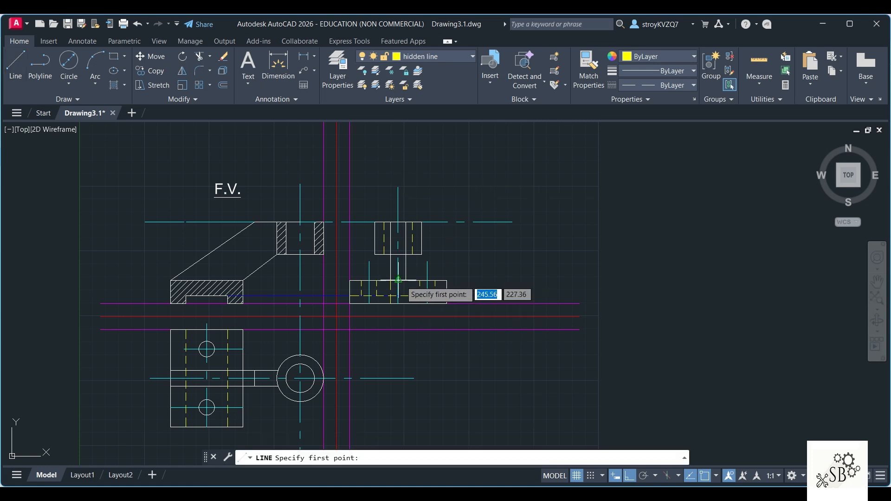
pyautogui.click(407, 281)
pyautogui.press('Escape')
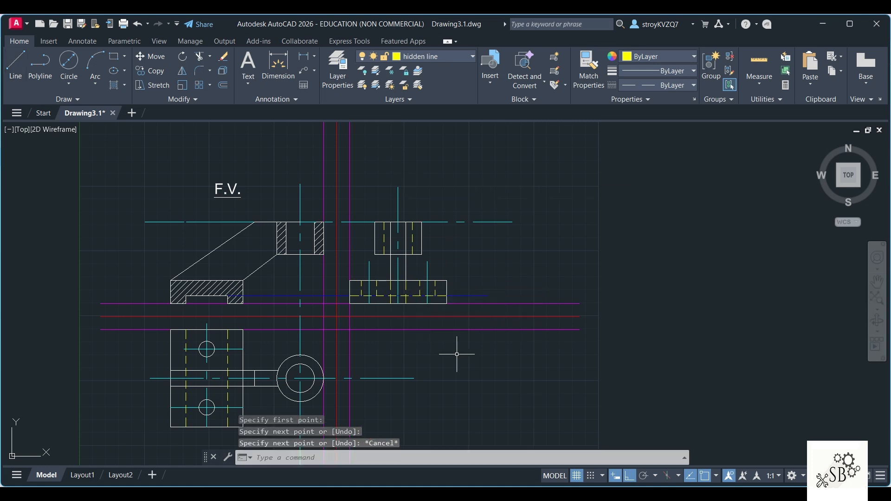
# Step: Replace the front view rib's lower sloping edge with a layer 0 line from the boss's lower left corner to the base's lower right corner
pyautogui.click(254, 275)
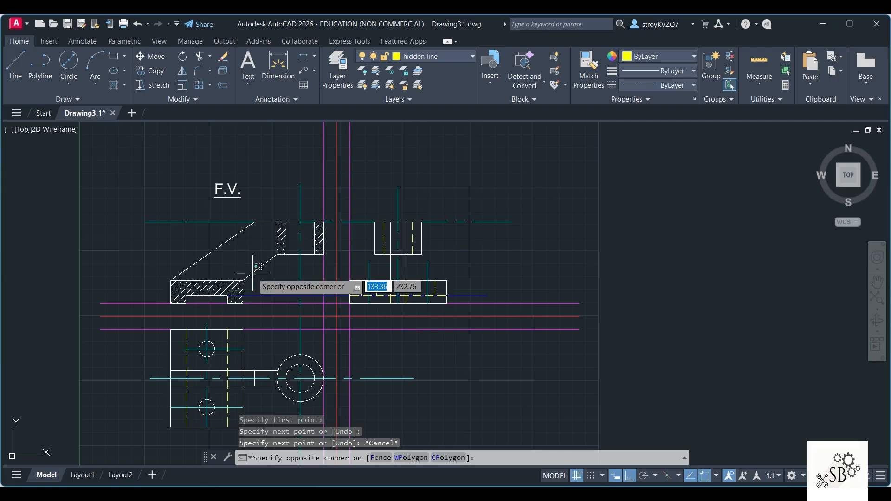
pyautogui.click(253, 273)
pyautogui.press('Delete')
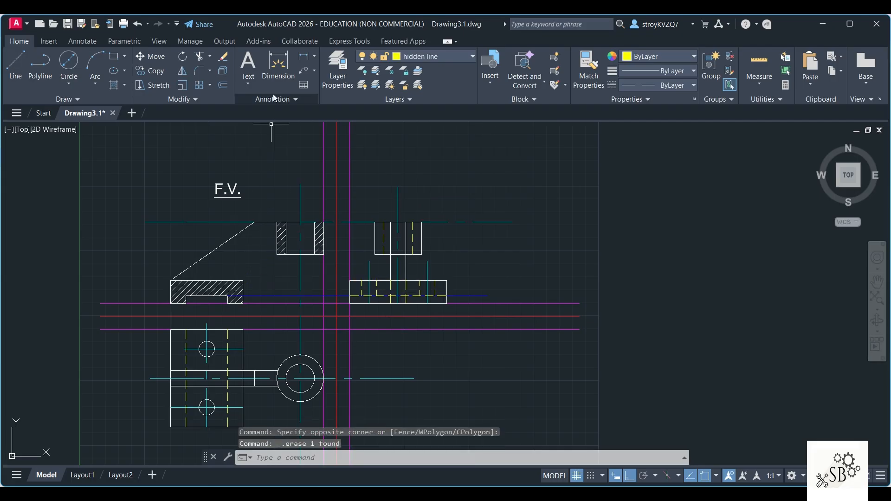
pyautogui.click(423, 56)
pyautogui.click(429, 67)
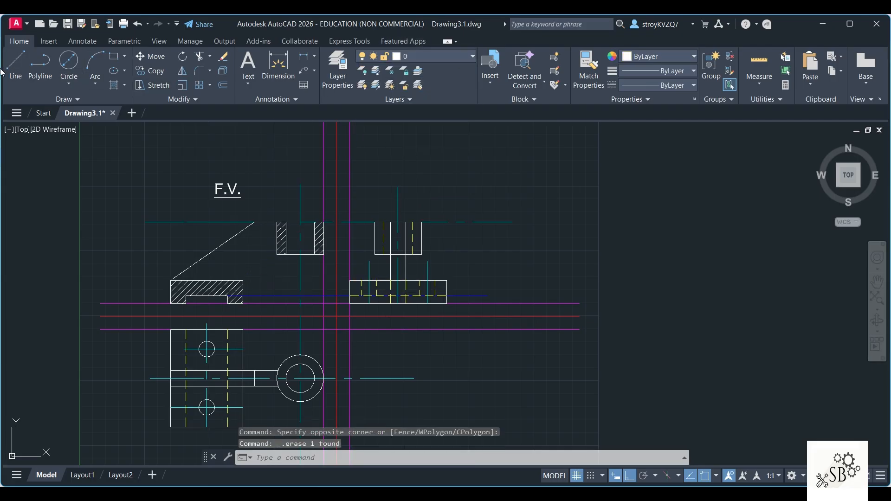
pyautogui.click(16, 65)
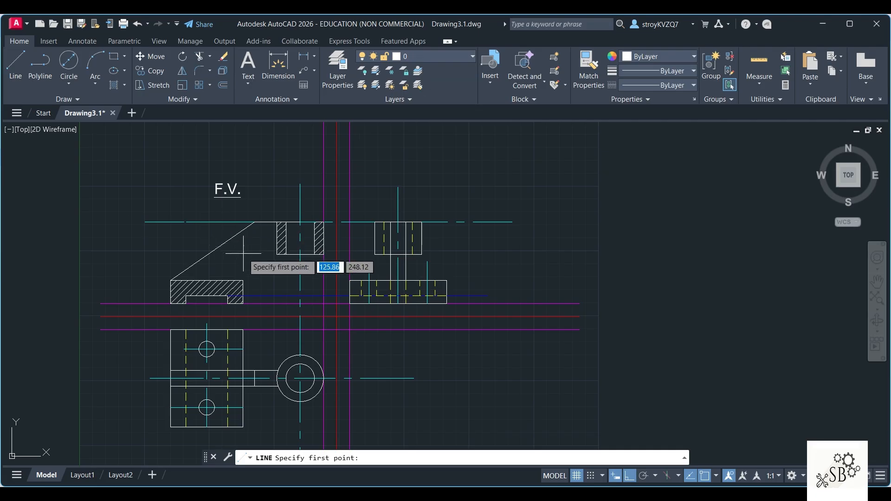
pyautogui.click(276, 254)
pyautogui.press('Escape')
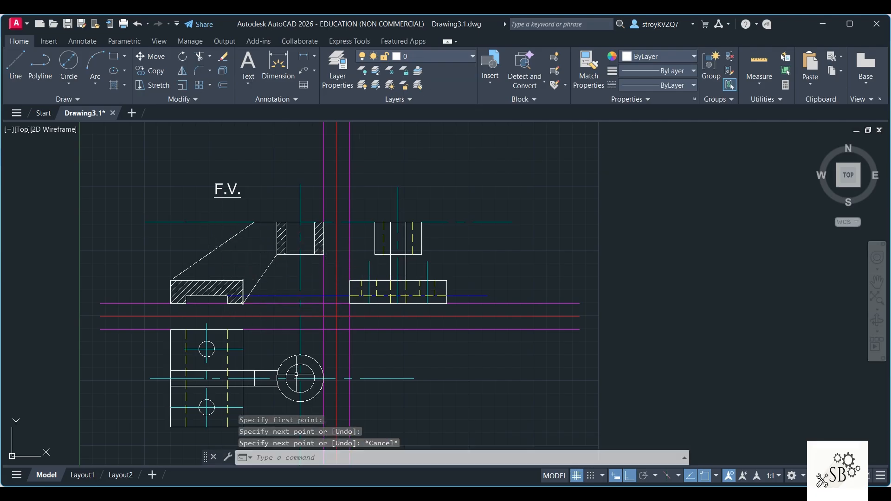
# Step: Erase the projection line at slot height and the long horizontal center line running along the top of the front and side views
pyautogui.click(279, 295)
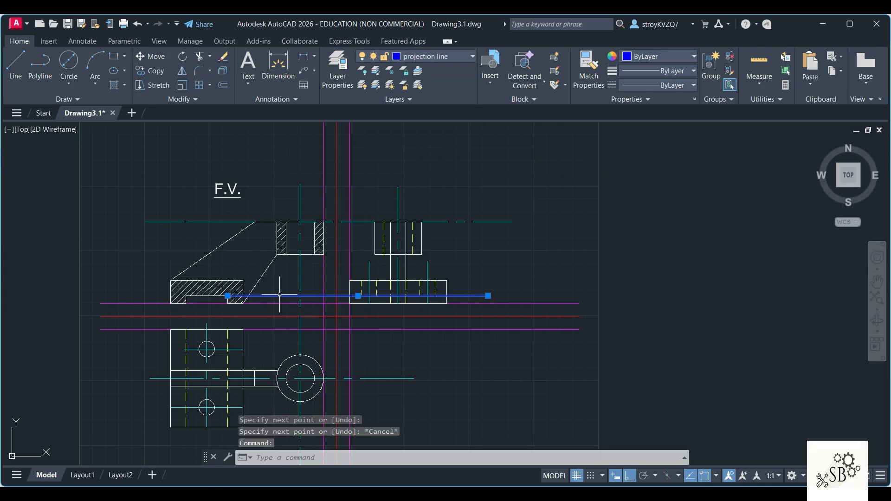
pyautogui.press('Delete')
pyautogui.click(431, 222)
pyautogui.press('Delete')
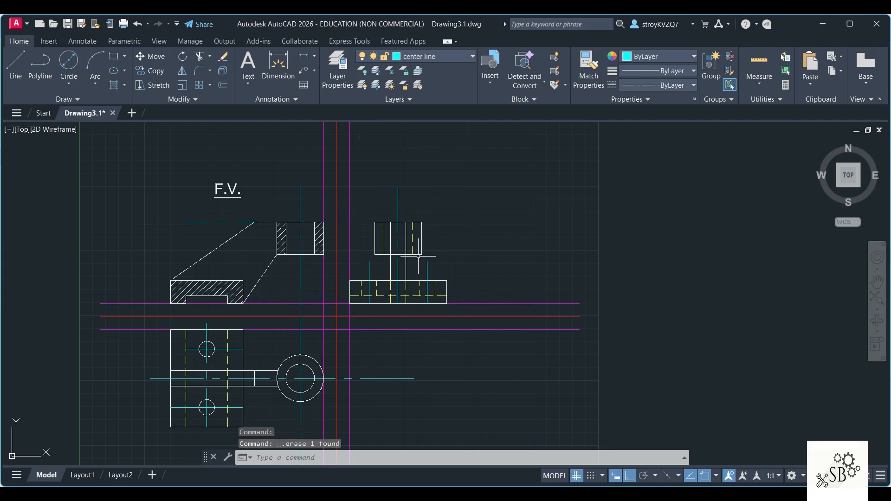
# Step: Shorten the upper ends of the boss center lines in the front and side views to just above the boss
pyautogui.click(300, 214)
pyautogui.click(300, 184)
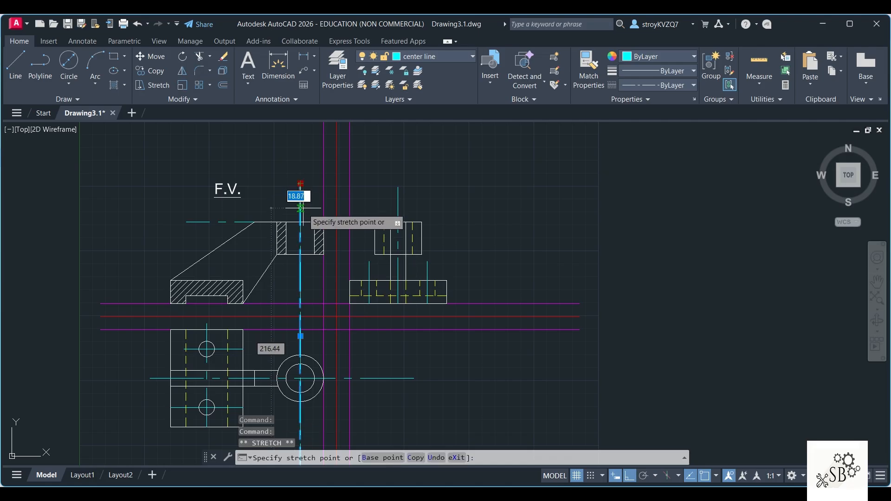
pyautogui.click(300, 208)
pyautogui.click(398, 195)
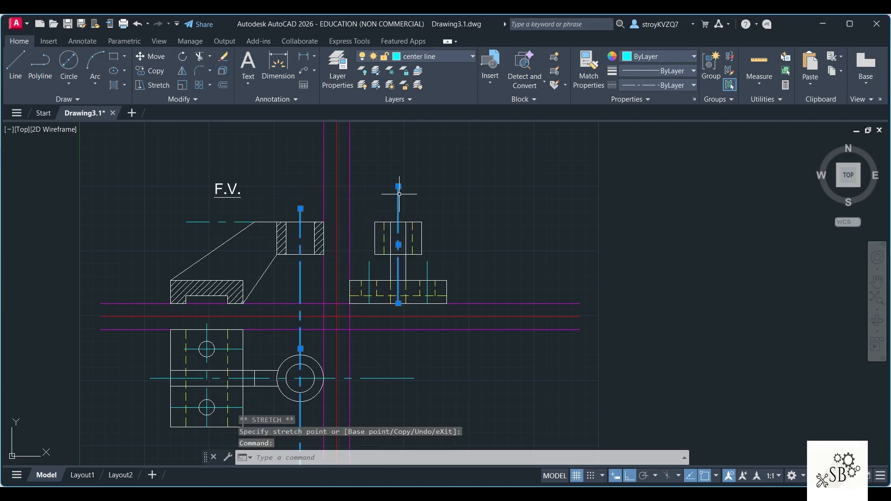
pyautogui.click(398, 186)
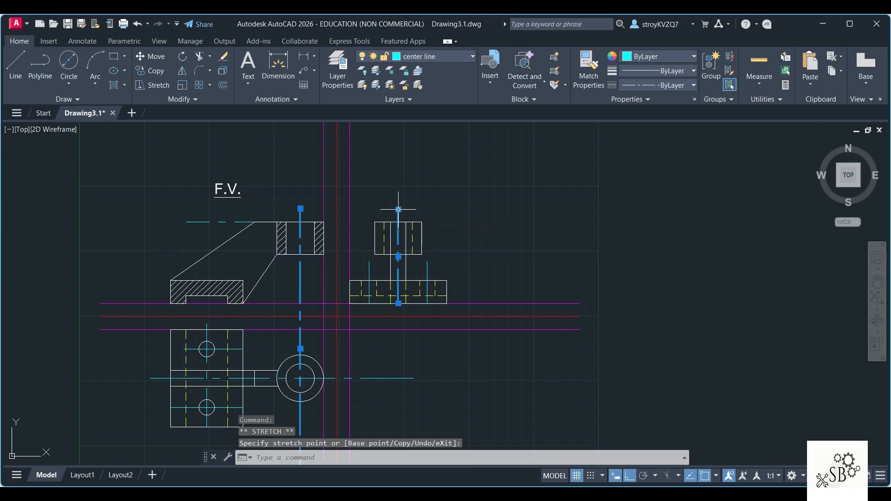
pyautogui.scroll(-4, 376, 330)
pyautogui.scroll(4, 371, 362)
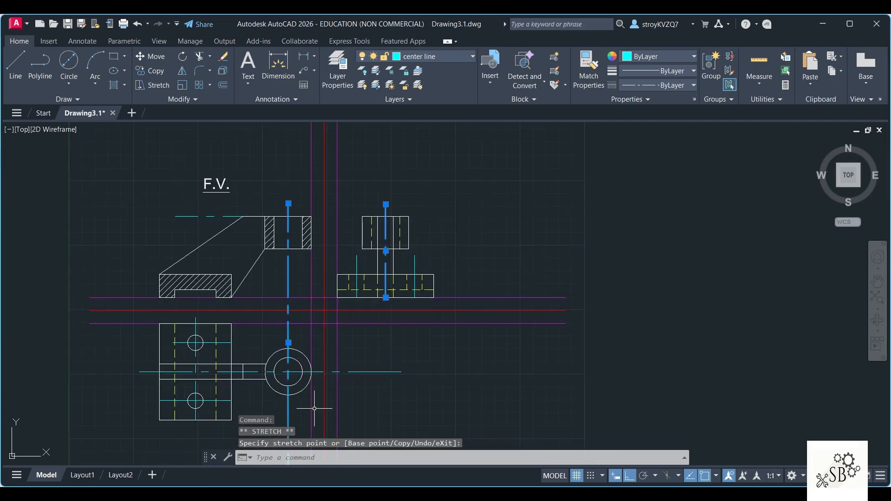
# Step: Shorten the top view's horizontal center line so it ends at the outer circle's right side
pyautogui.click(382, 373)
pyautogui.click(402, 371)
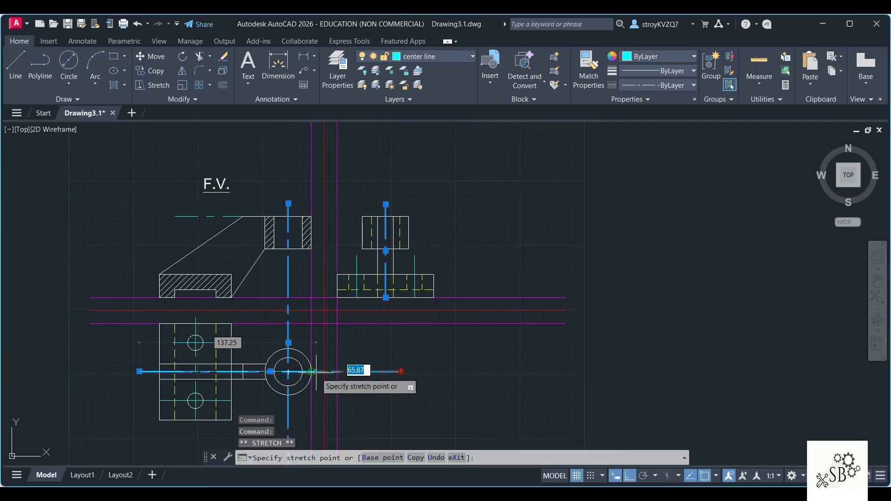
pyautogui.click(311, 371)
# Step: Undo the skewed center line stretch and shorten the boss's vertical center line straight up to just below the top view's circles
pyautogui.scroll(-2, 411, 420)
pyautogui.moveTo(434, 359); pyautogui.dragTo(437, 262, button='middle')
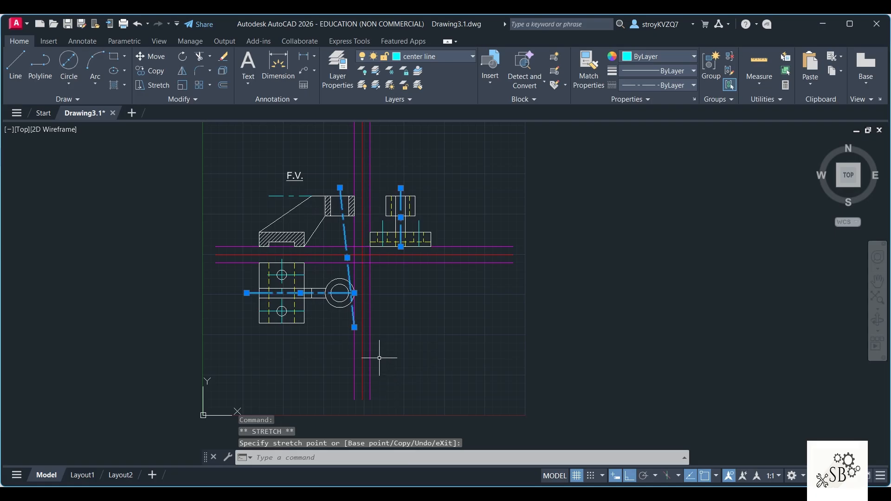
pyautogui.hotkey('ctrl', 'z')
pyautogui.click(340, 351)
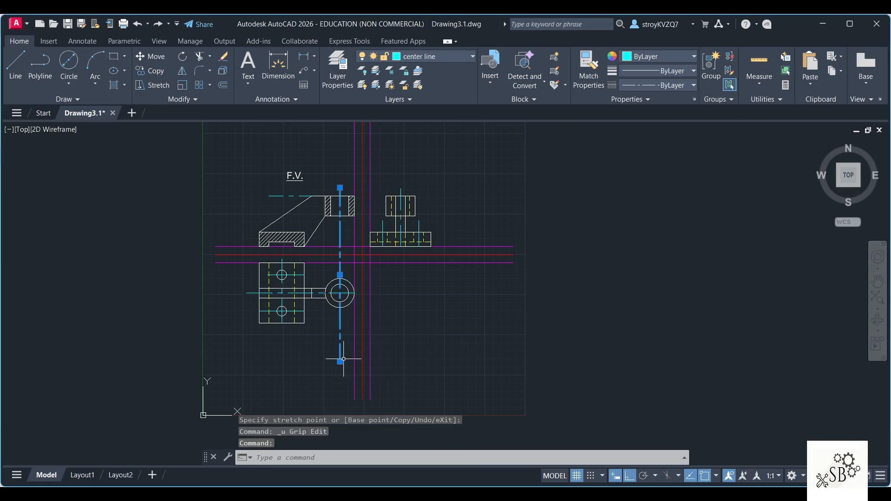
pyautogui.click(339, 361)
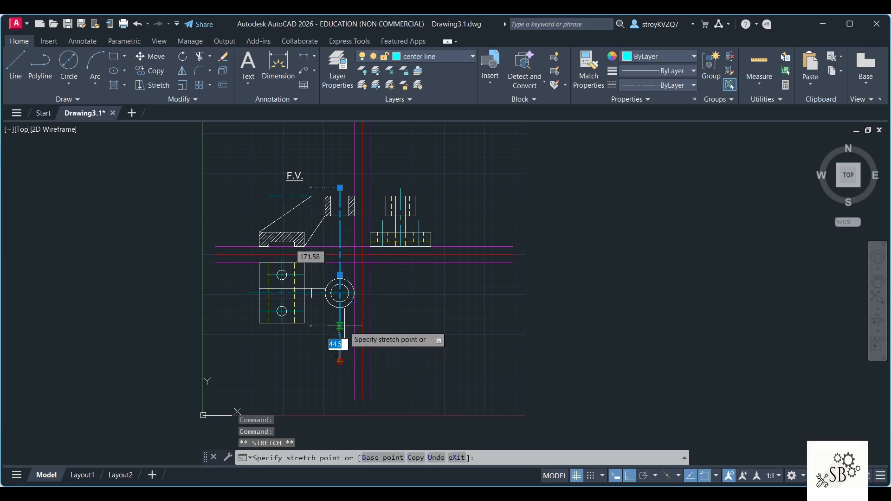
pyautogui.click(345, 326)
pyautogui.press('Escape')
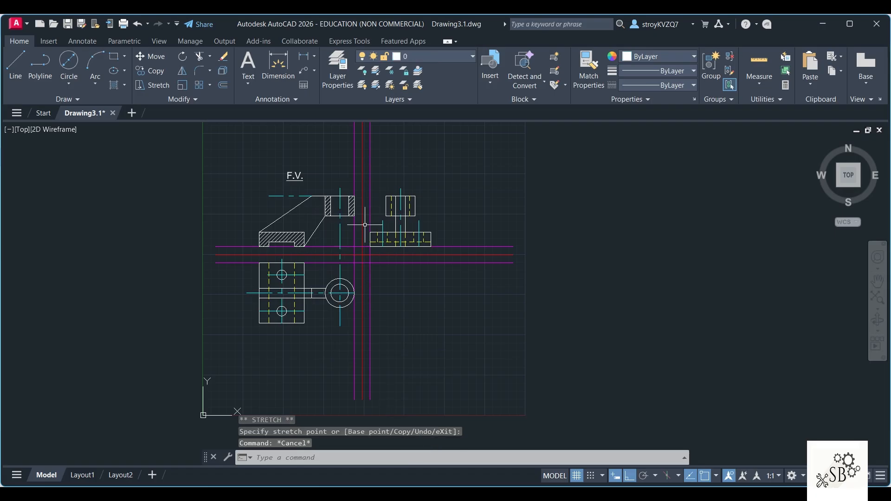
# Step: Try to prefix the front view's F.V. label with SECTIONAL
pyautogui.doubleClick(296, 177)
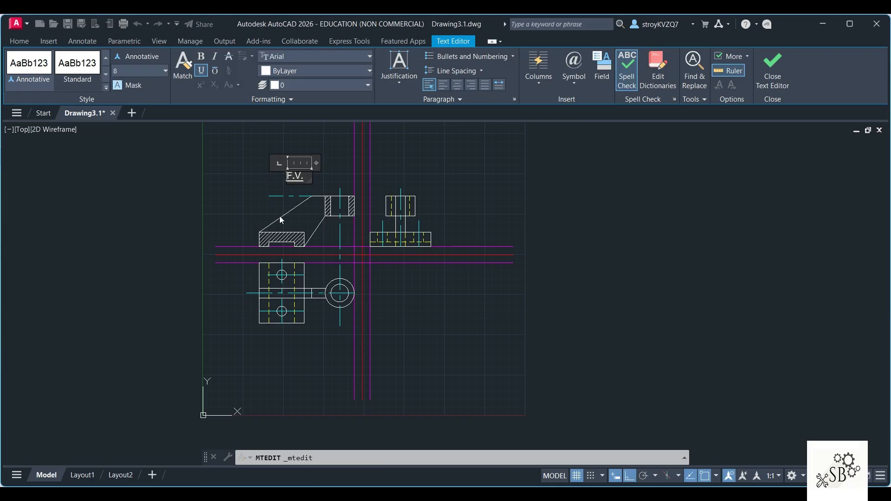
pyautogui.write('SECTIO')
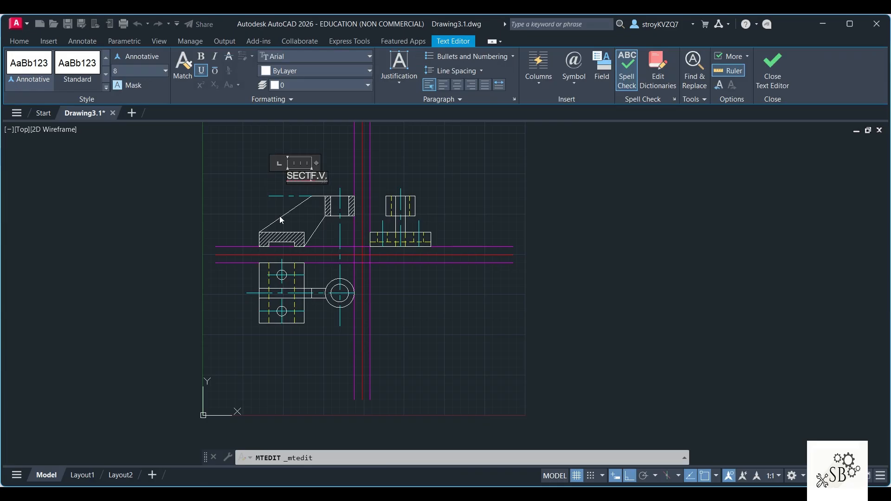
pyautogui.write('NAL')
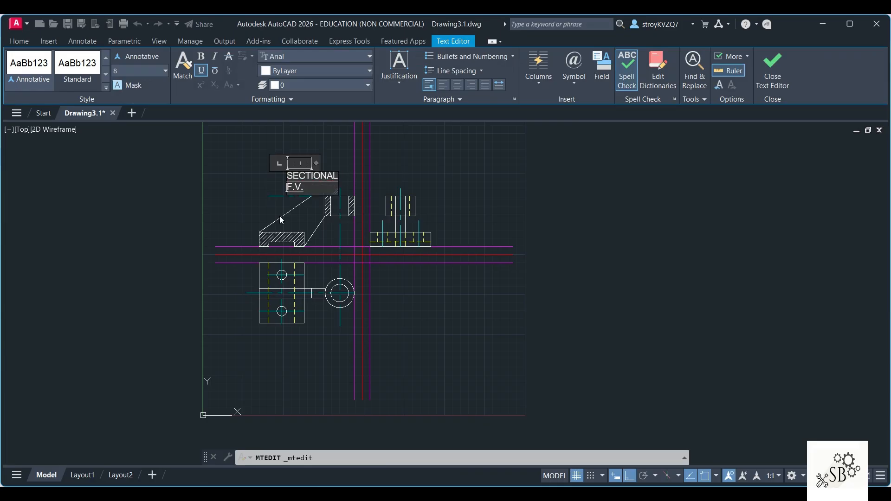
pyautogui.click(210, 130)
# Step: Add an underlined multiline text label SECTIONAL F.V. with a text height of 6 above the front view
pyautogui.click(248, 83)
pyautogui.click(268, 103)
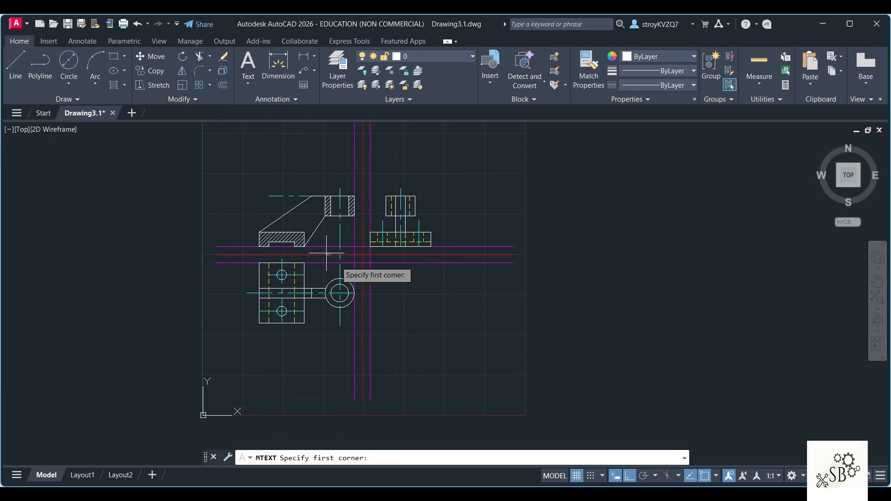
pyautogui.click(263, 173)
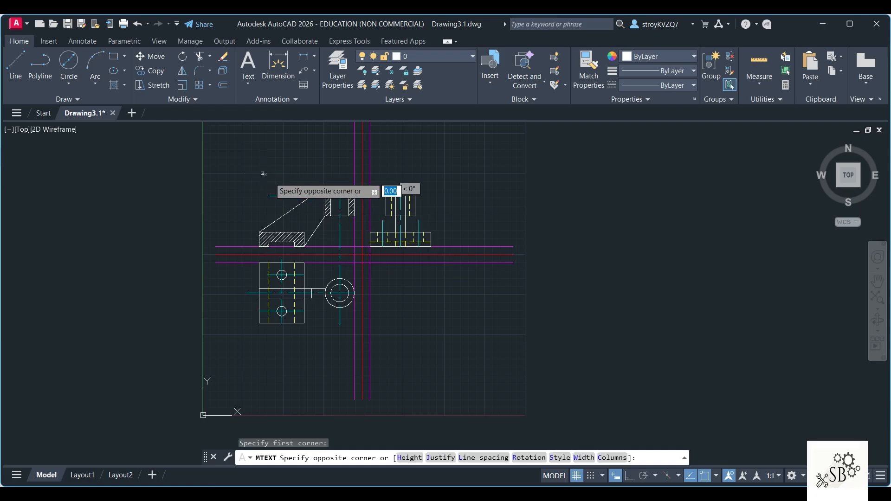
pyautogui.click(335, 200)
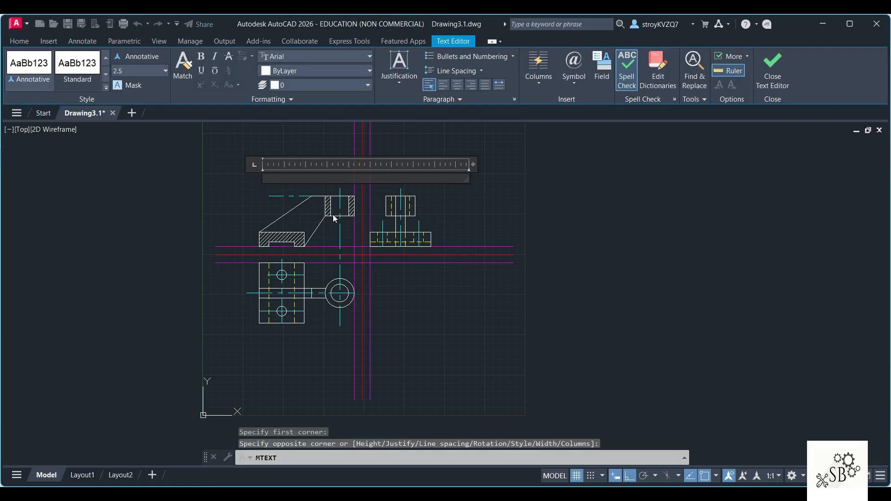
pyautogui.write('SECTIONAL F.V.')
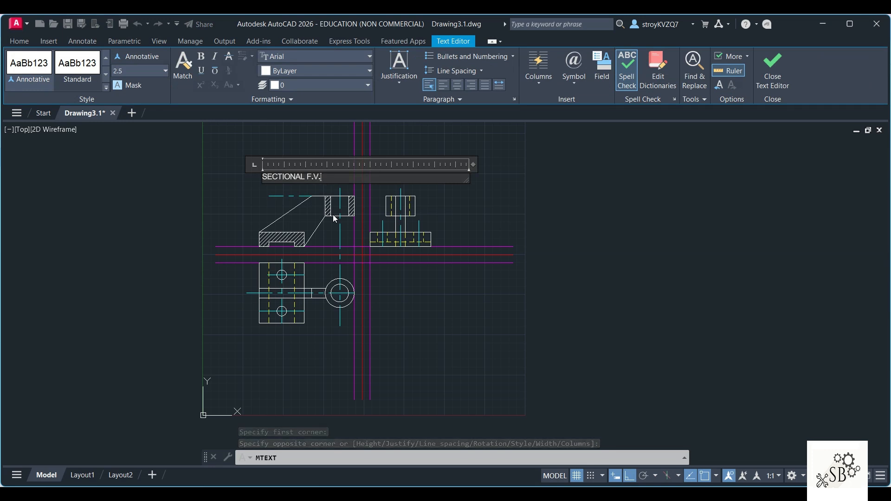
pyautogui.hotkey('ctrl', 'a')
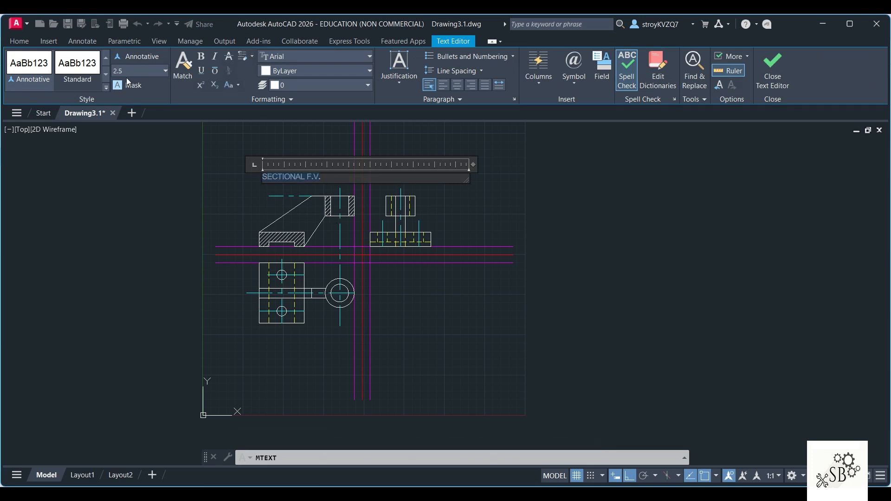
pyautogui.write('6')
pyautogui.press('Return')
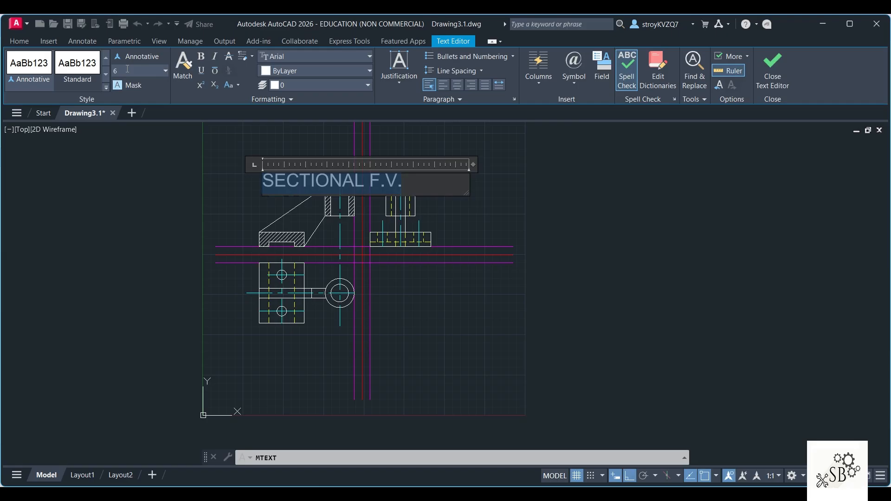
pyautogui.click(201, 71)
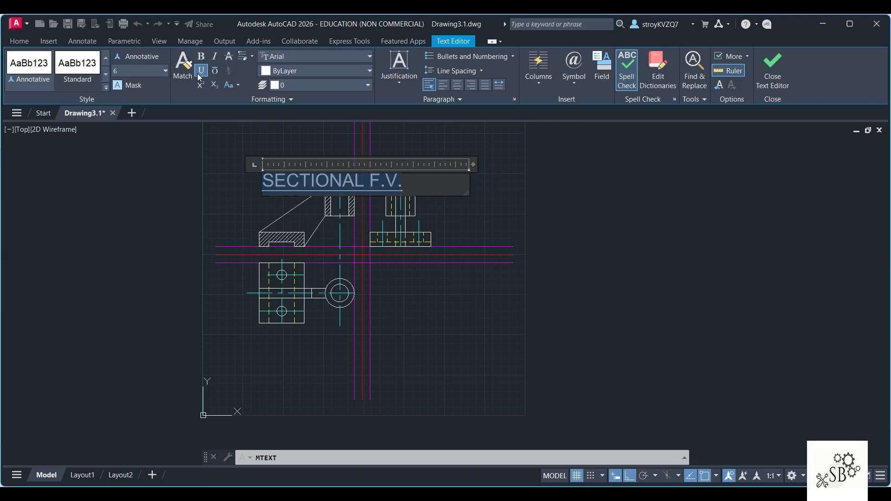
pyautogui.click(574, 181)
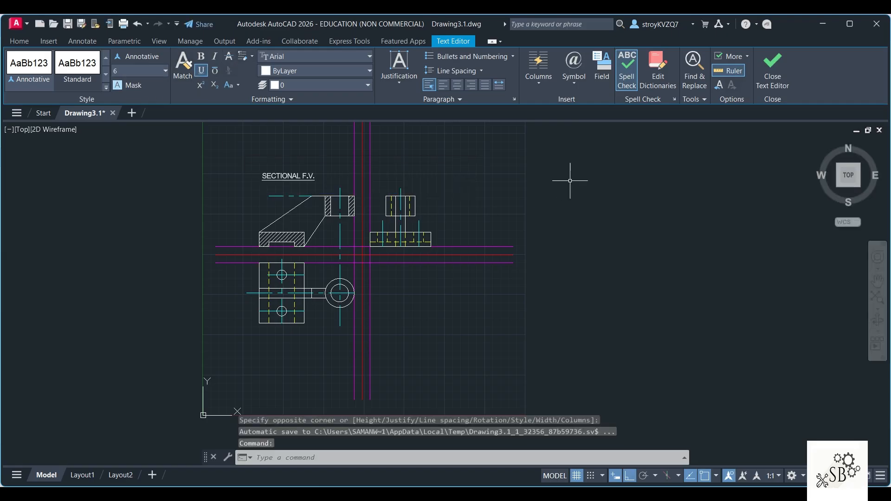
# Step: Move the SECTIONAL F.V. label slightly to the right above the front view
pyautogui.click(294, 176)
pyautogui.doubleClick(296, 178)
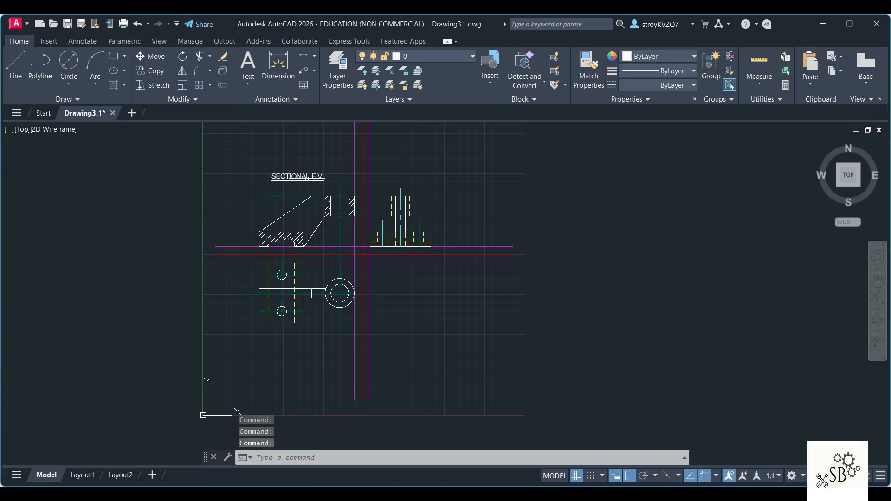
pyautogui.click(552, 210)
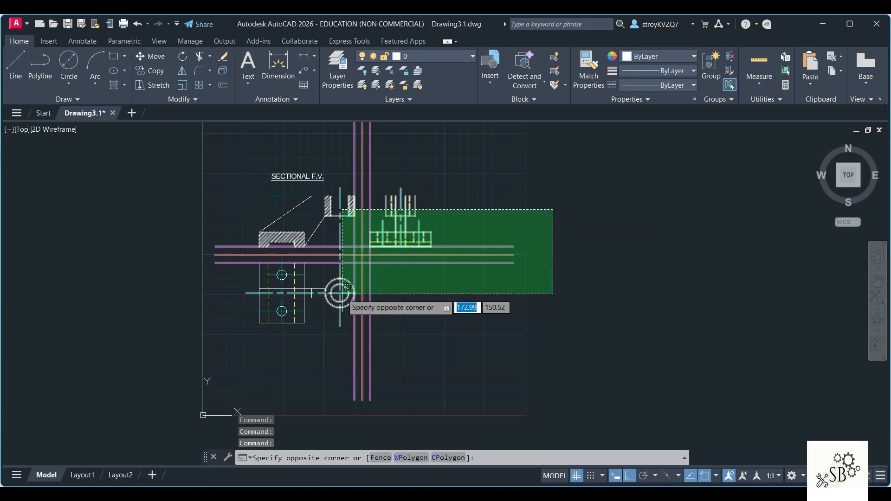
pyautogui.press('Escape')
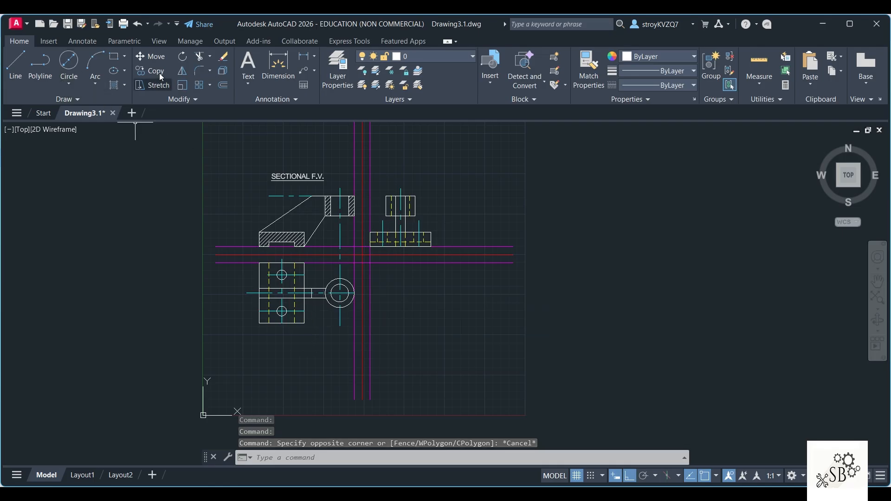
# Step: Add an underlined multiline text label T.V. with a text height of 6 below the top view
pyautogui.click(248, 84)
pyautogui.click(274, 110)
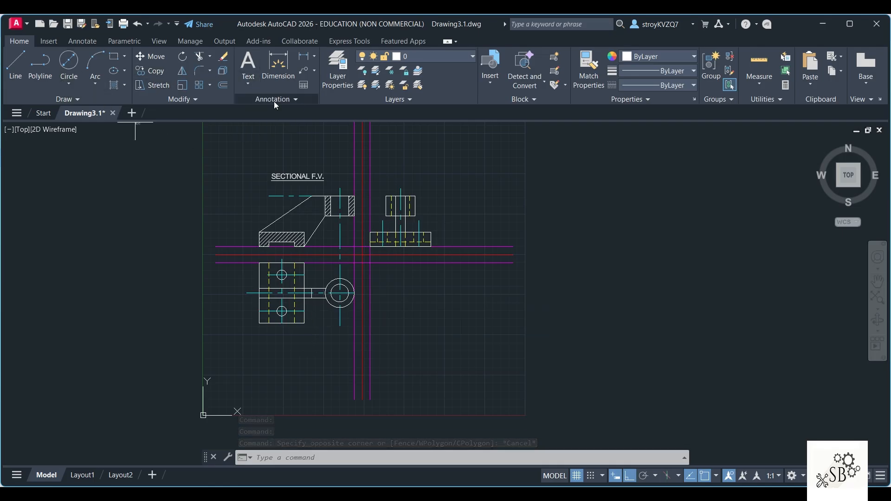
pyautogui.click(282, 332)
pyautogui.click(326, 346)
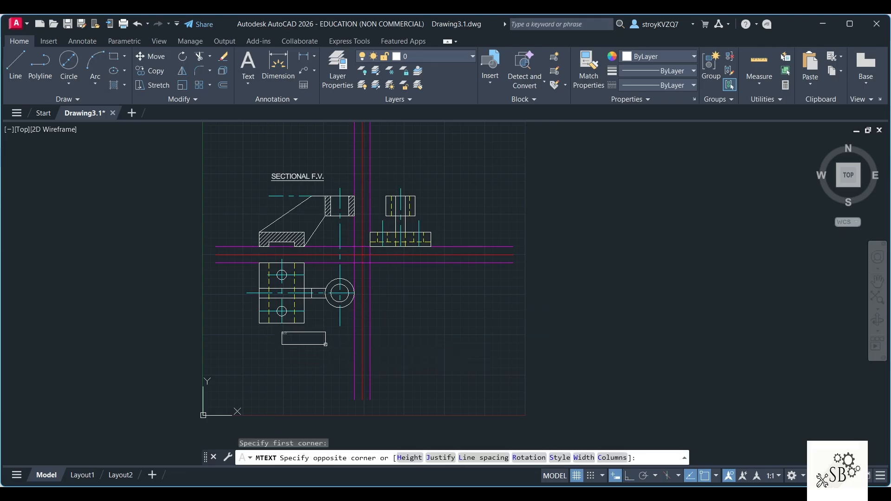
pyautogui.write('T.V')
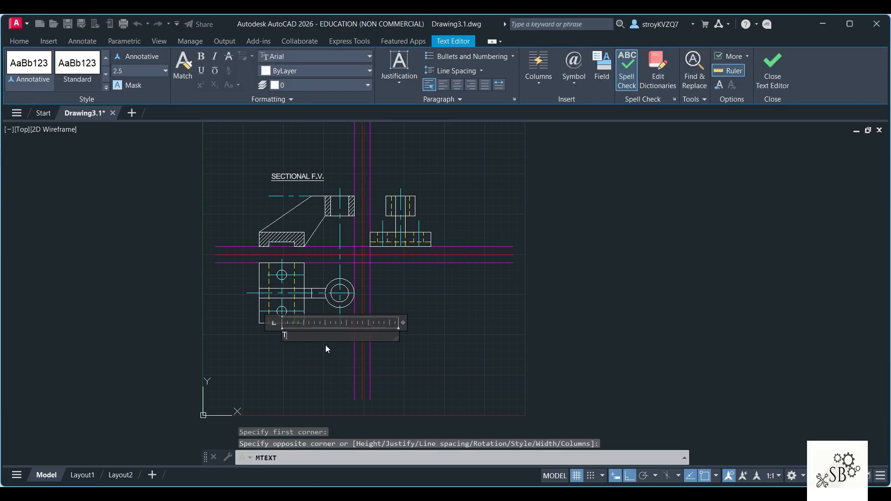
pyautogui.write('.')
pyautogui.hotkey('ctrl', 'a')
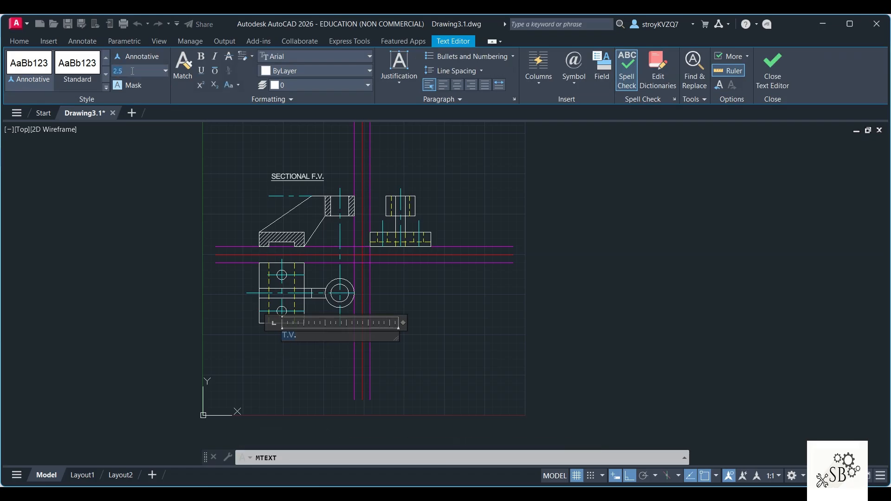
pyautogui.press('Return')
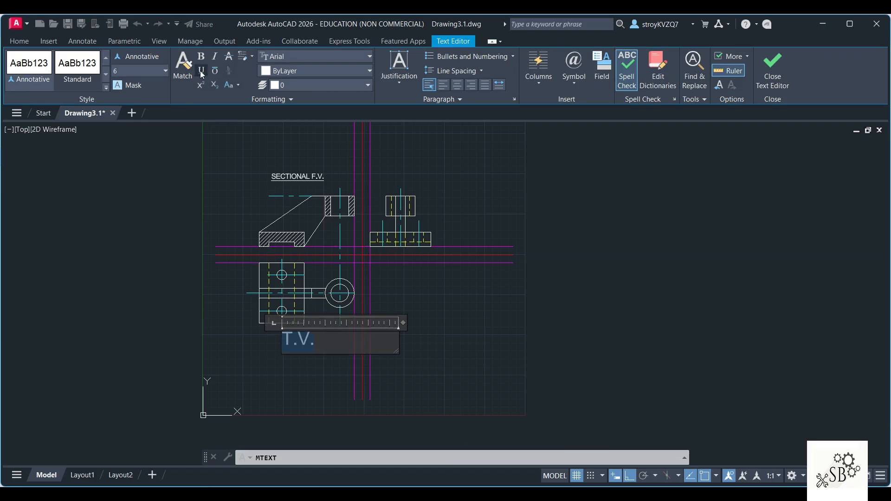
pyautogui.click(598, 237)
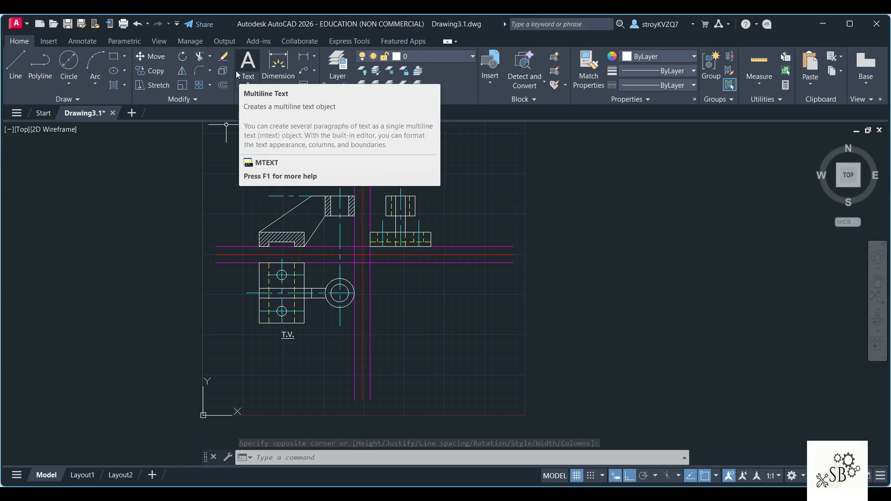
pyautogui.click(253, 82)
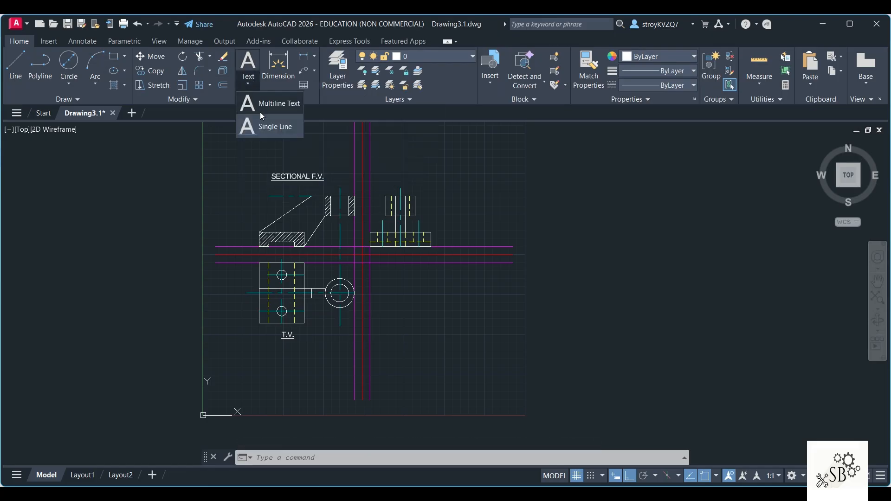
pyautogui.click(260, 108)
pyautogui.scroll(4, 403, 195)
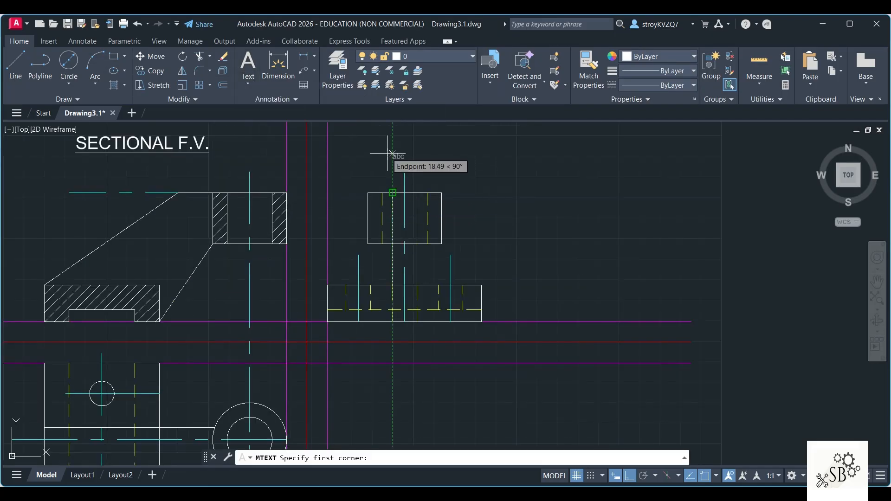
pyautogui.click(362, 149)
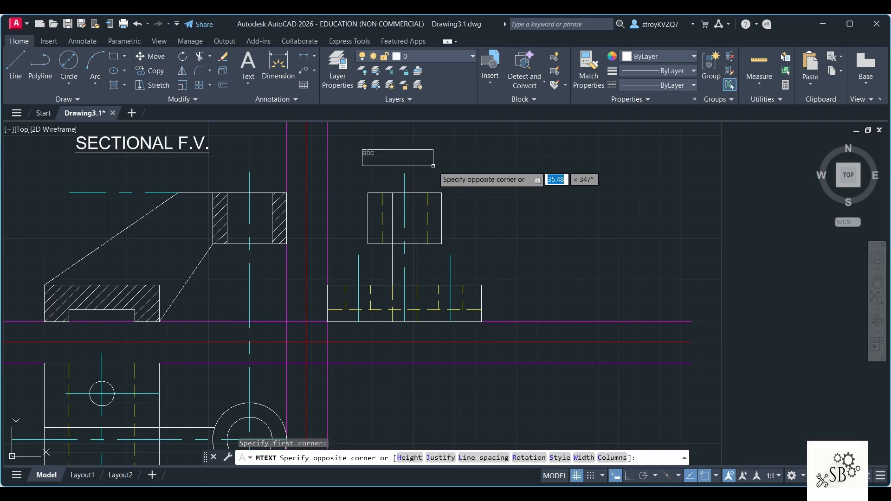
pyautogui.press('Escape')
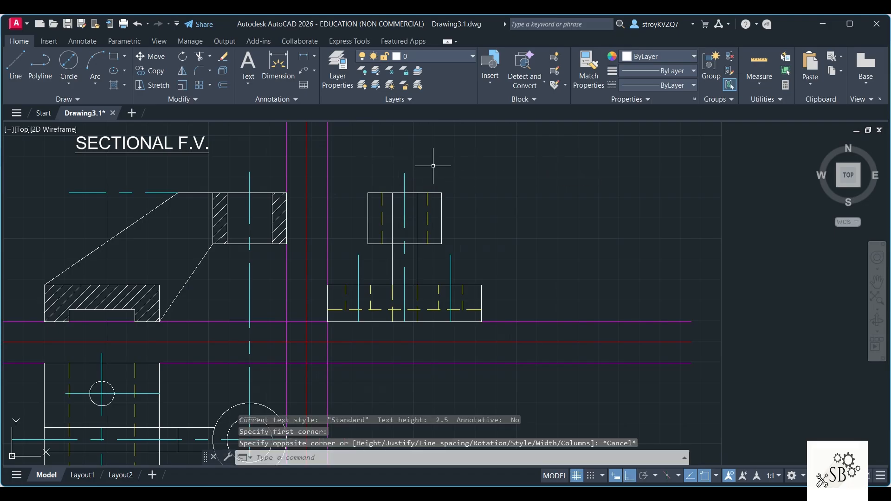
# Step: Add an underlined multiline text label L.H.S.V. with a text height of 6 above the side view
pyautogui.click(251, 85)
pyautogui.click(264, 100)
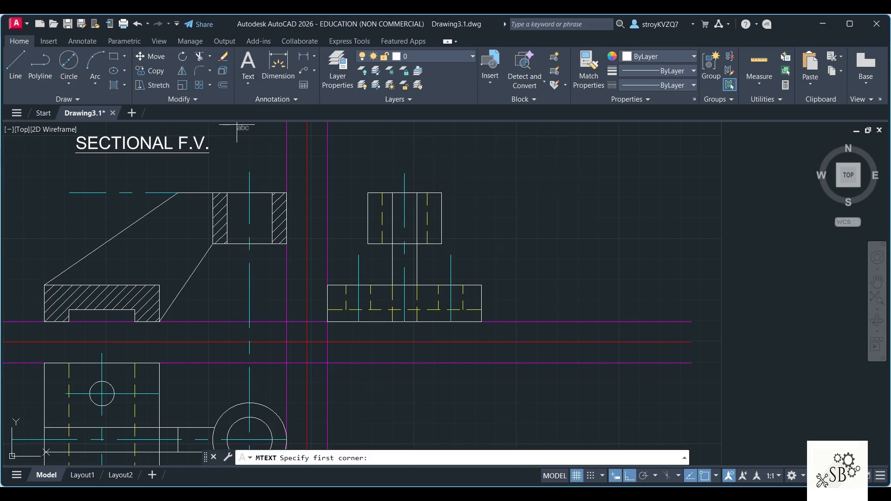
pyautogui.click(358, 138)
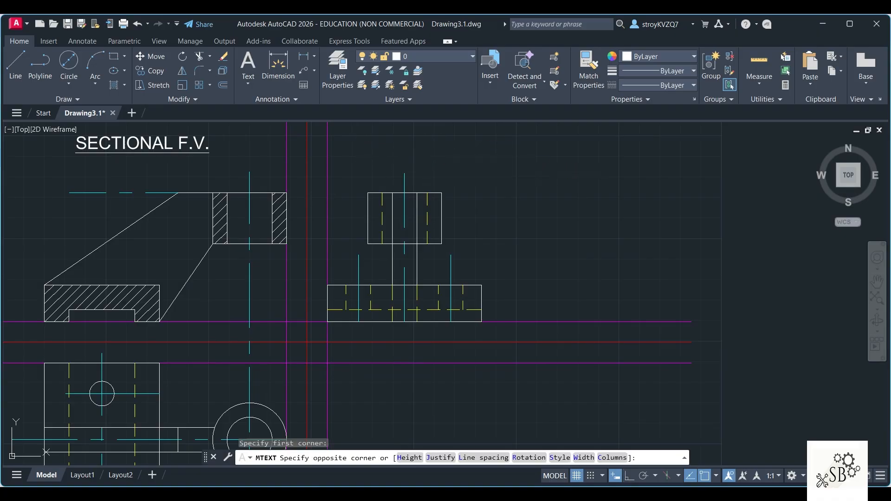
pyautogui.click(441, 162)
pyautogui.write('L')
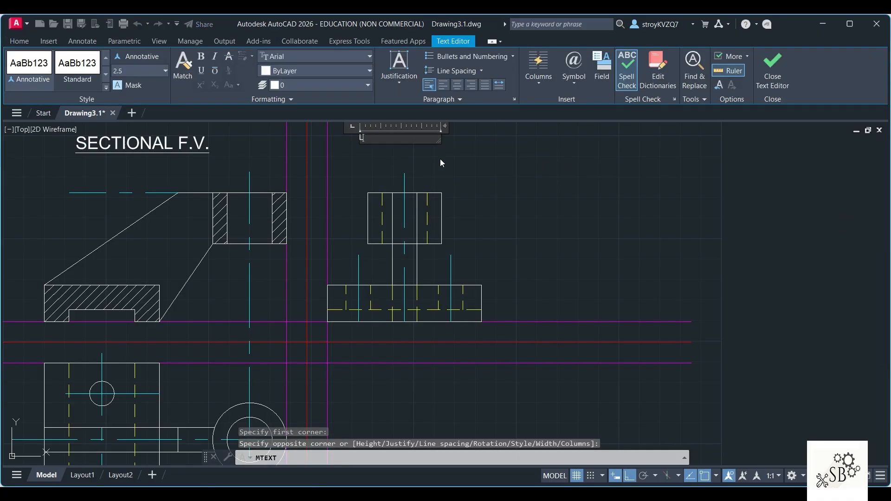
pyautogui.write('.H.S.V.')
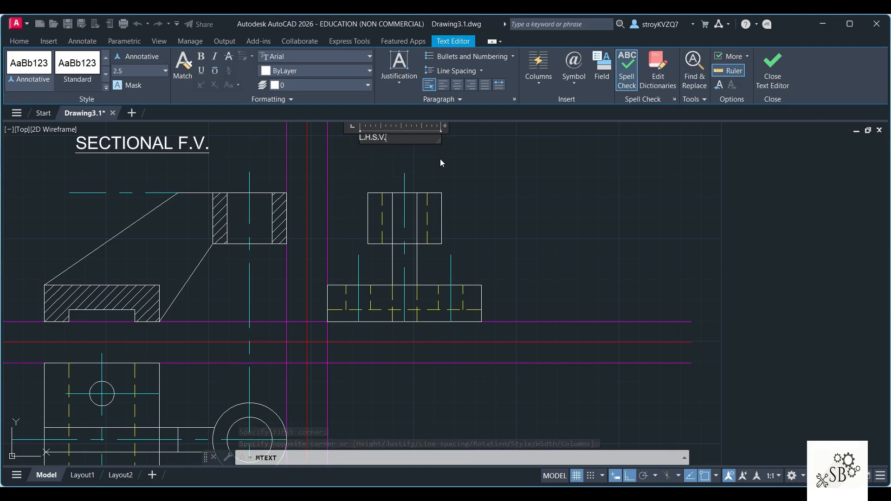
pyautogui.hotkey('ctrl', 'a')
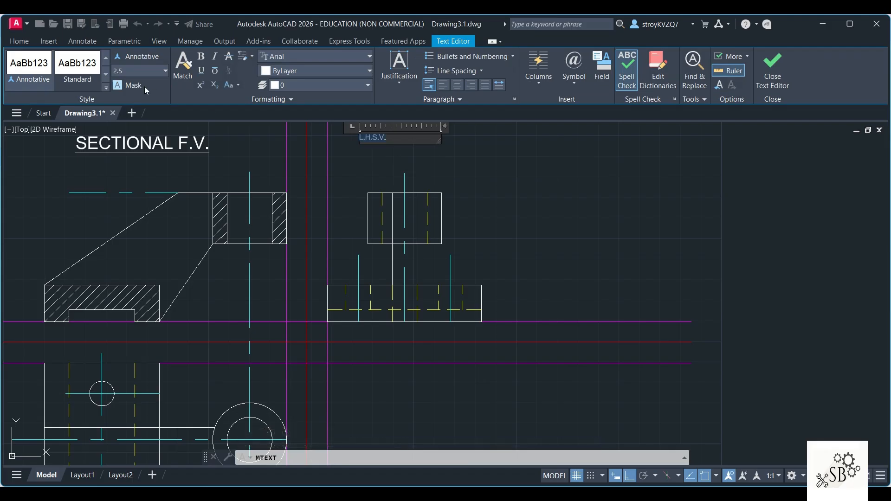
pyautogui.write('6')
pyautogui.press('Return')
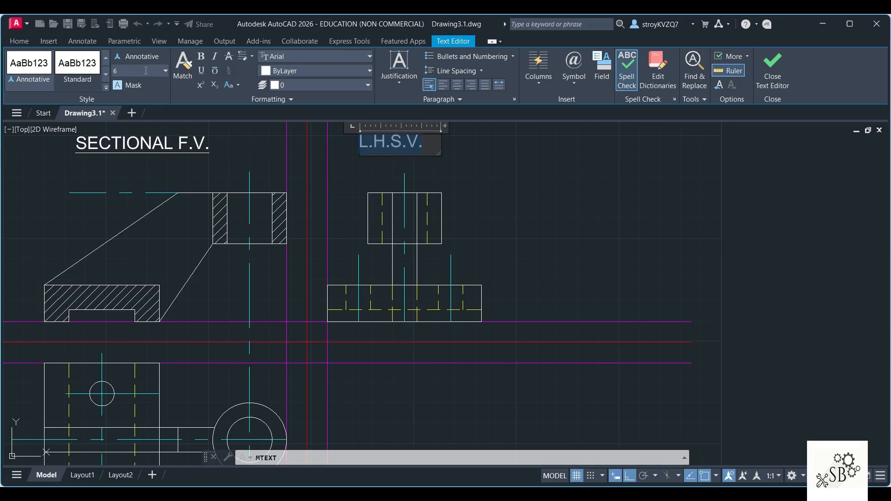
pyautogui.click(559, 174)
pyautogui.scroll(-2, 526, 198)
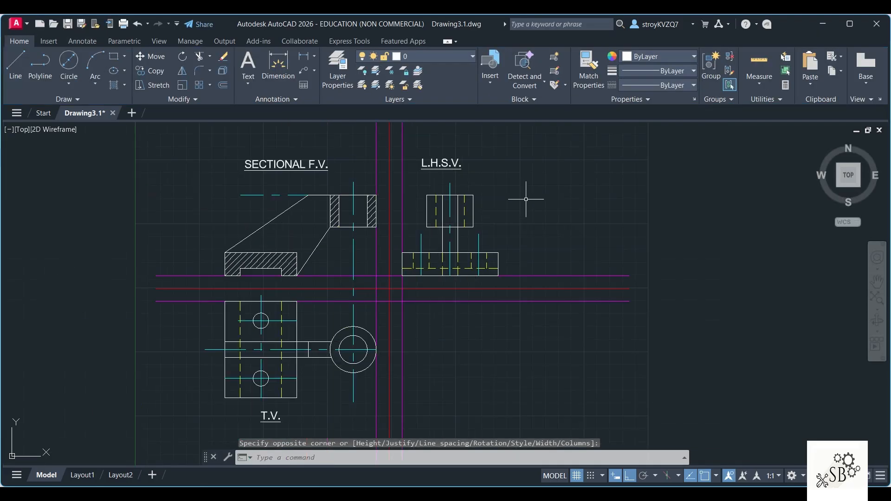
# Step: Shorten the three horizontal reference lines between the views at both ends to about 297 units long
pyautogui.moveTo(436, 397); pyautogui.dragTo(424, 383, button='middle')
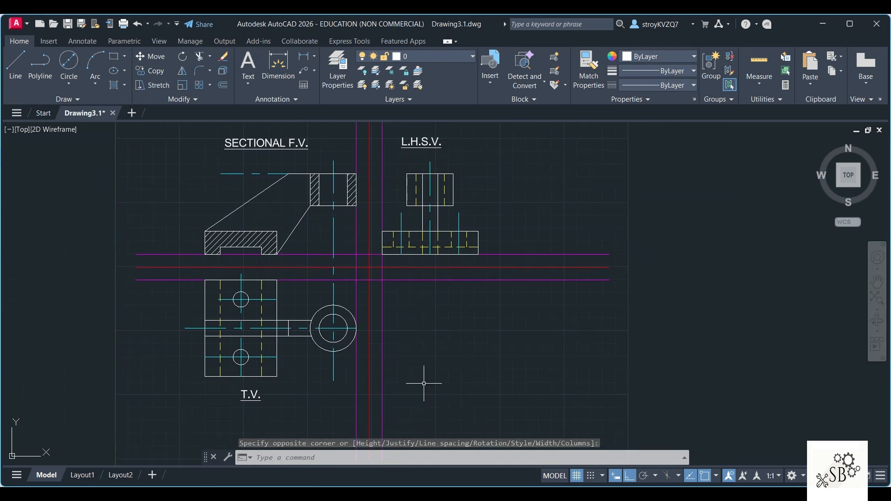
pyautogui.press('Escape')
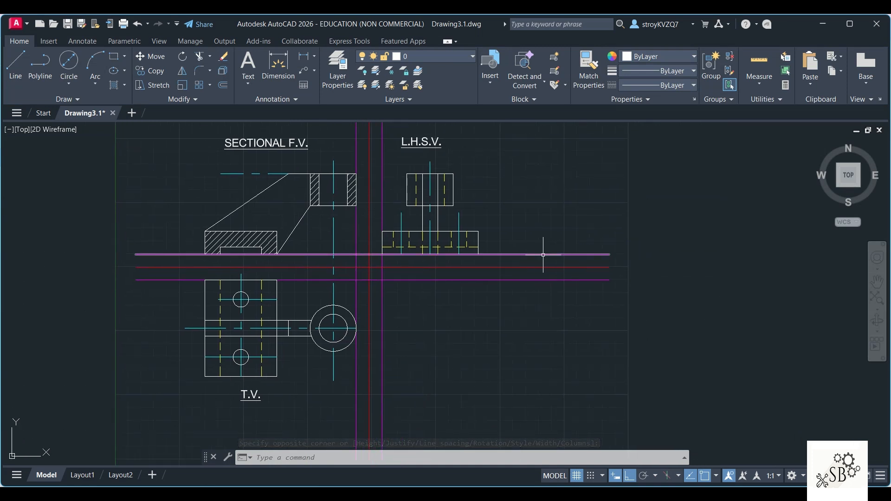
pyautogui.click(583, 255)
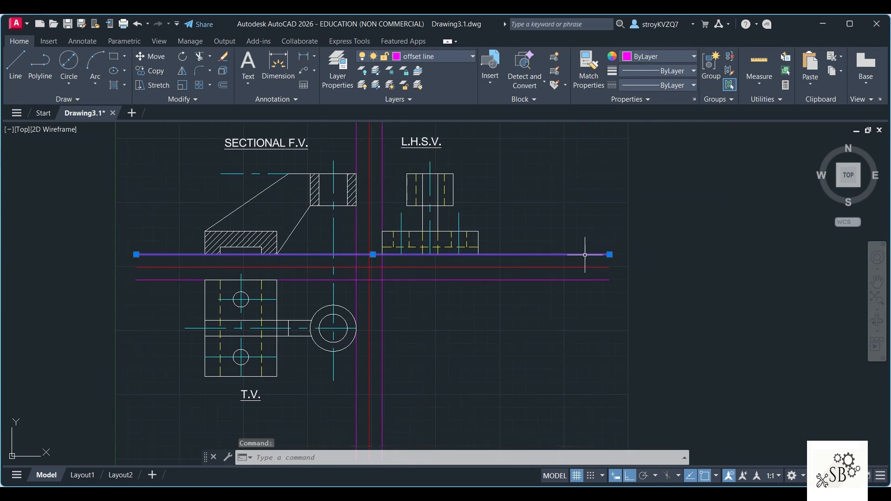
pyautogui.moveTo(612, 254); pyautogui.dragTo(542, 255)
pyautogui.click(609, 254)
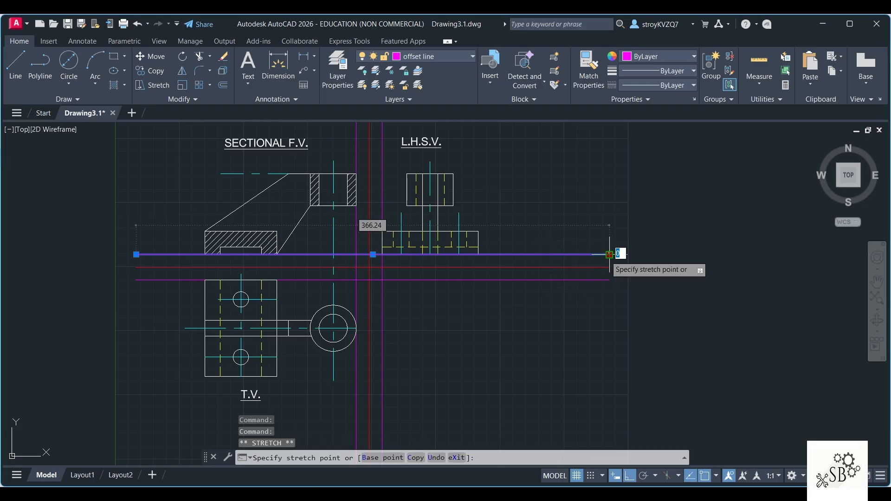
pyautogui.click(540, 255)
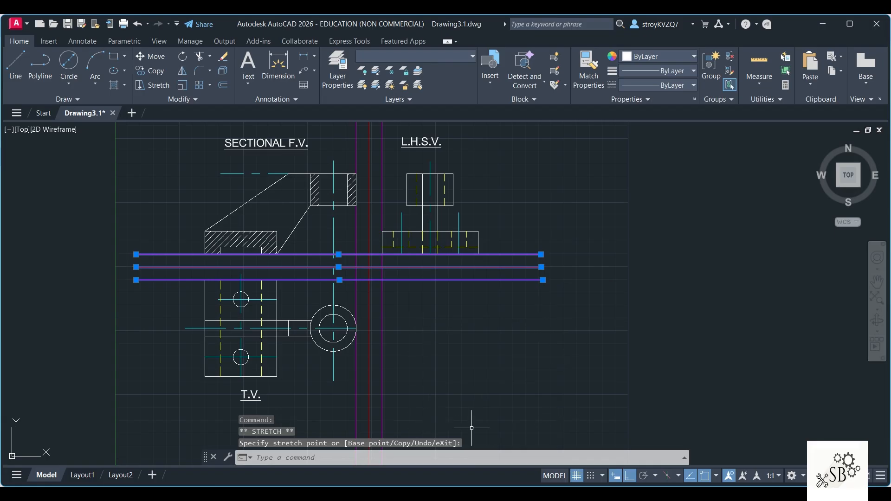
pyautogui.click(136, 254)
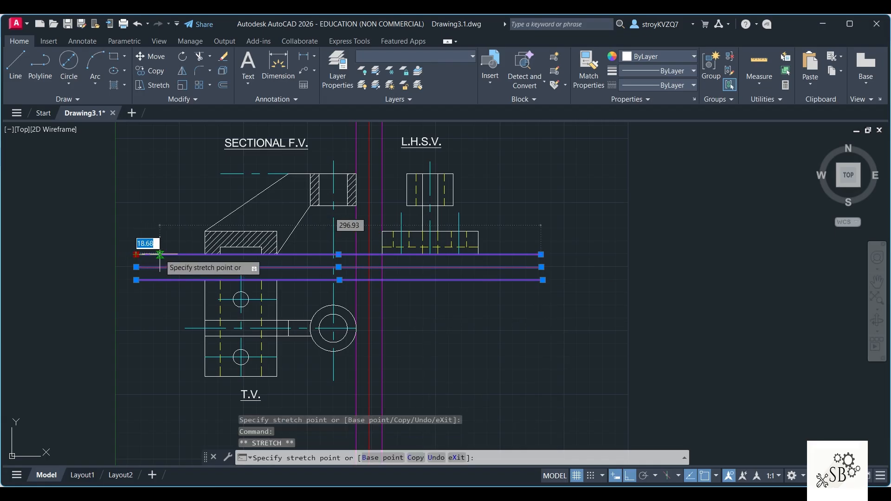
pyautogui.click(160, 255)
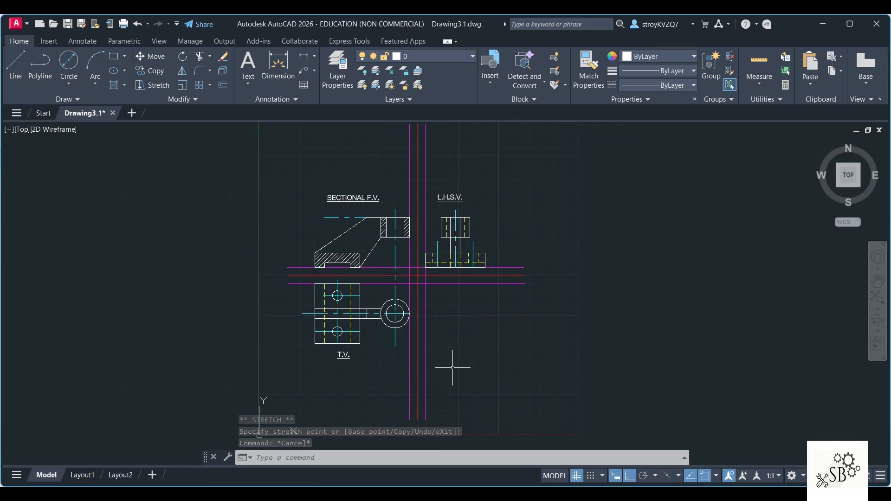
pyautogui.click(410, 161)
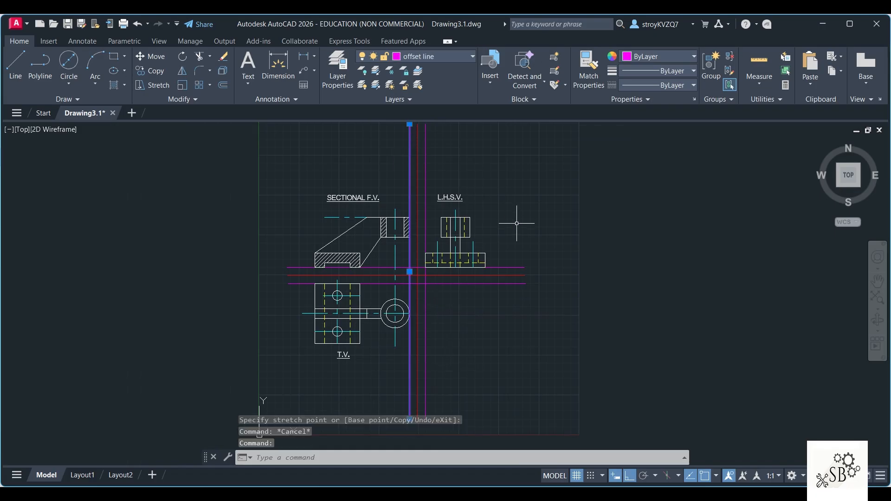
pyautogui.press('Escape')
pyautogui.scroll(2, 498, 367)
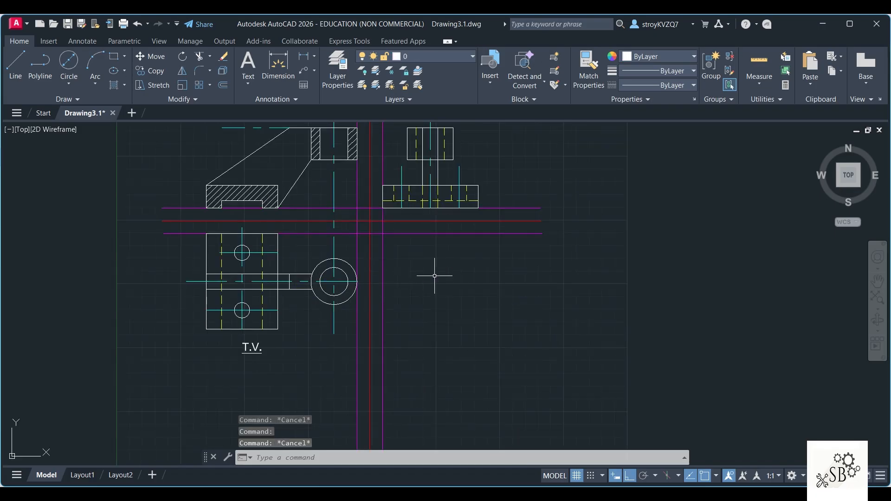
pyautogui.moveTo(433, 276); pyautogui.dragTo(437, 294, button='middle')
# Step: Check the Q3 reference drawing in Word and add a diameter dimension to the outer boss circle in the top view
pyautogui.hotkey('alt', 'Tab')
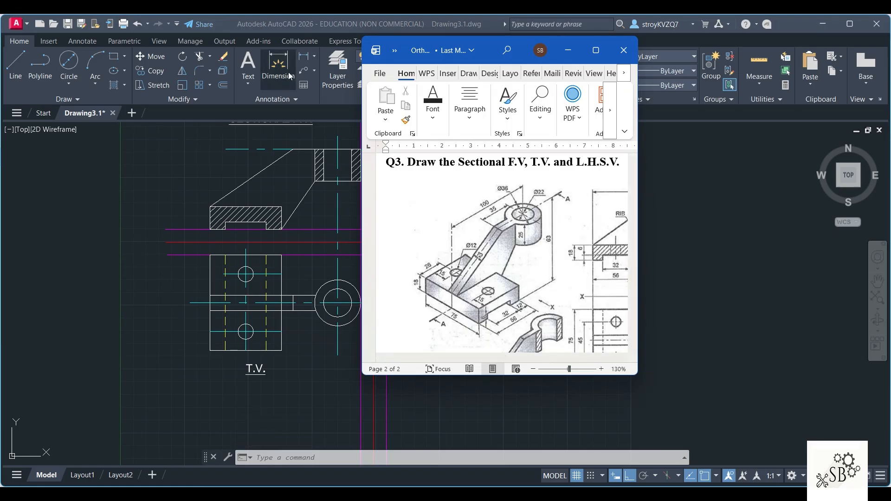
pyautogui.click(318, 54)
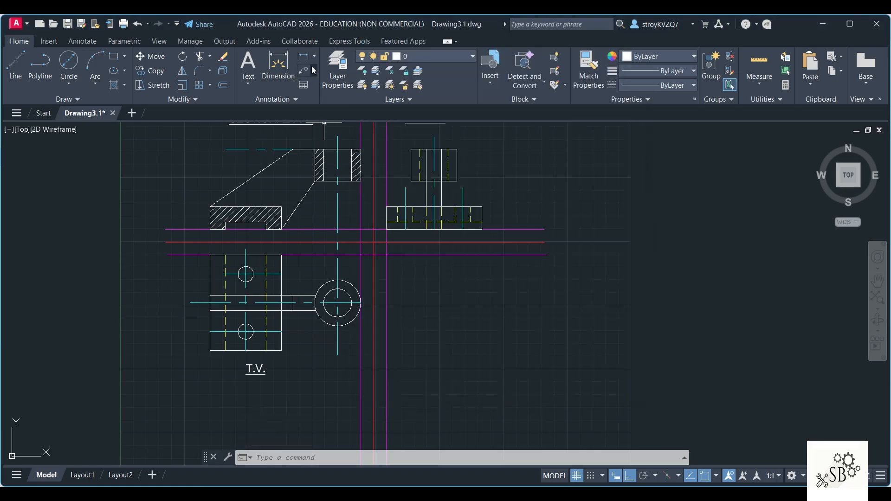
pyautogui.click(316, 57)
pyautogui.click(324, 194)
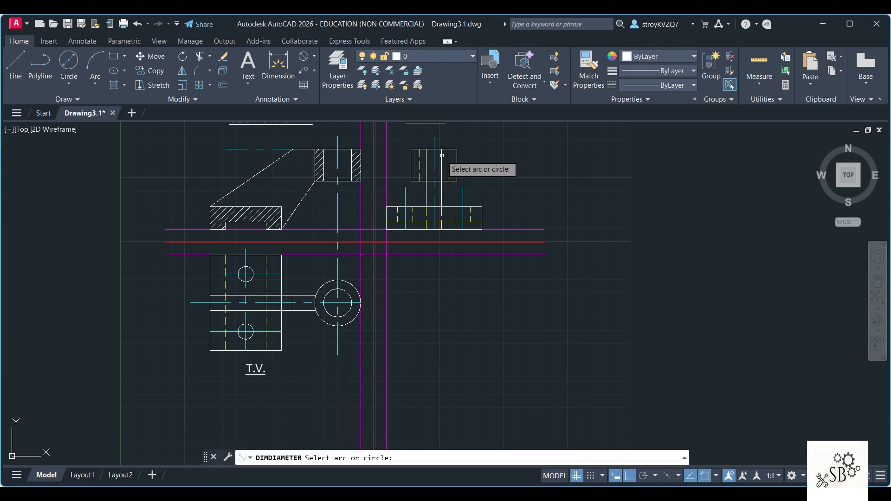
pyautogui.click(347, 283)
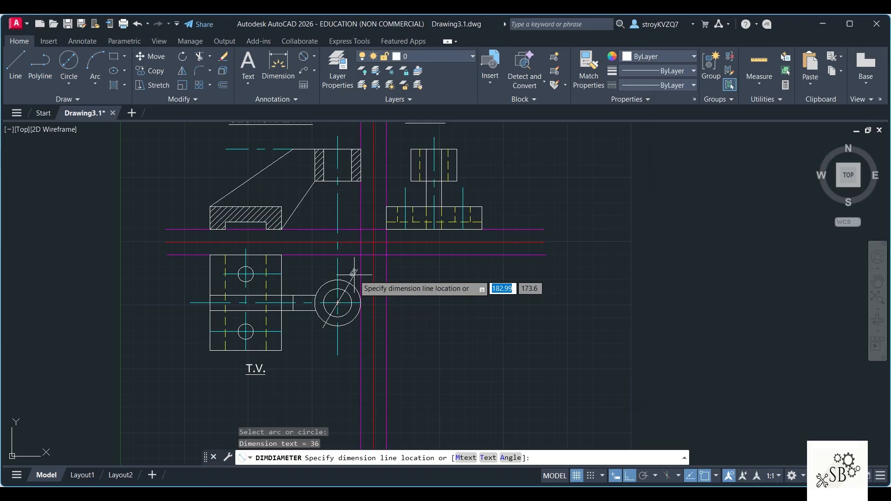
pyautogui.click(352, 270)
# Step: Add a diameter dimension to the inner boss circle in the top view, placing its text outside the boss at upper left
pyautogui.scroll(4, 333, 303)
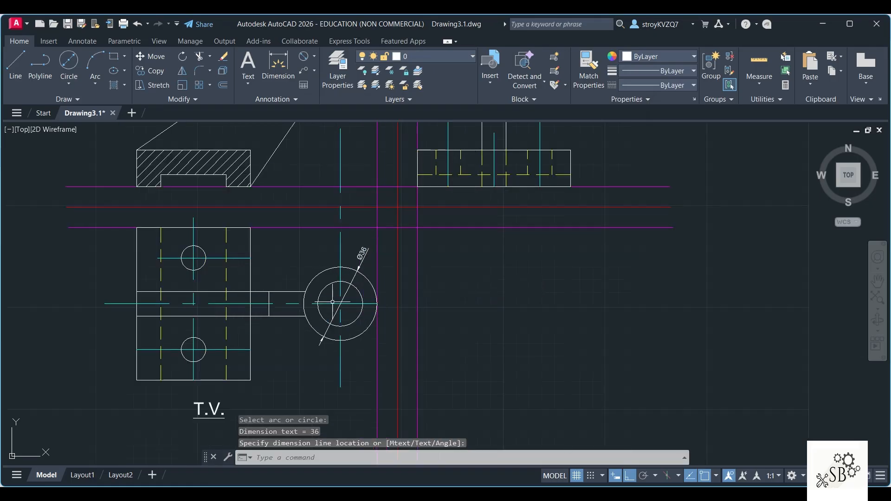
pyautogui.click(348, 269)
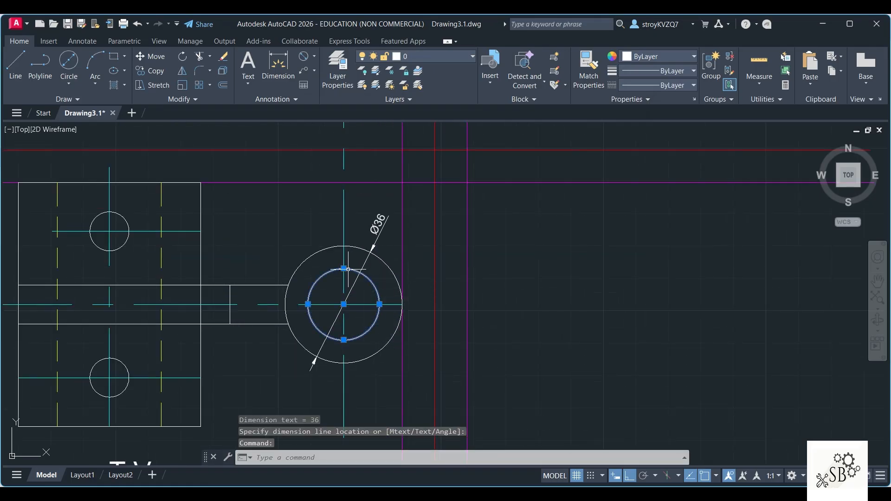
pyautogui.press('Escape')
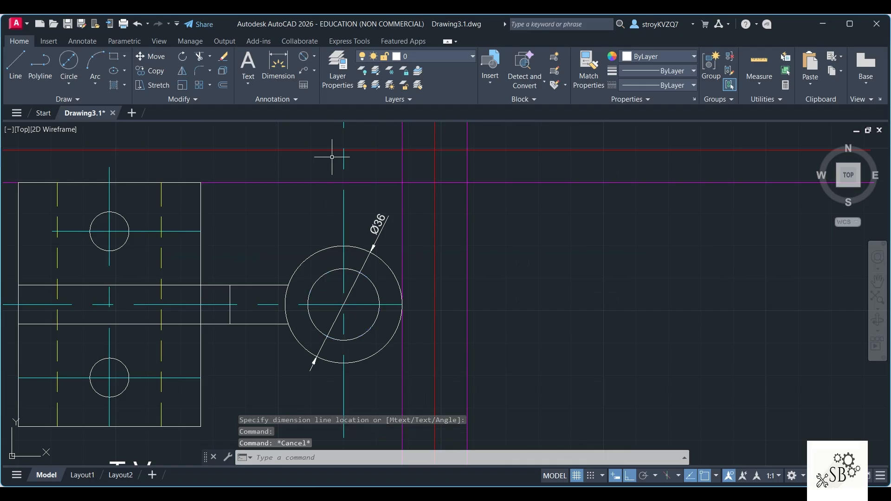
pyautogui.click(303, 58)
pyautogui.click(342, 270)
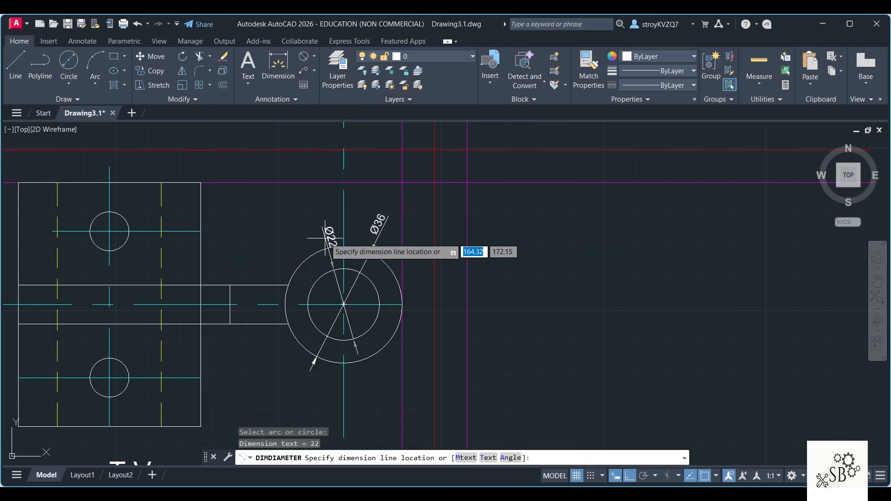
pyautogui.click(316, 226)
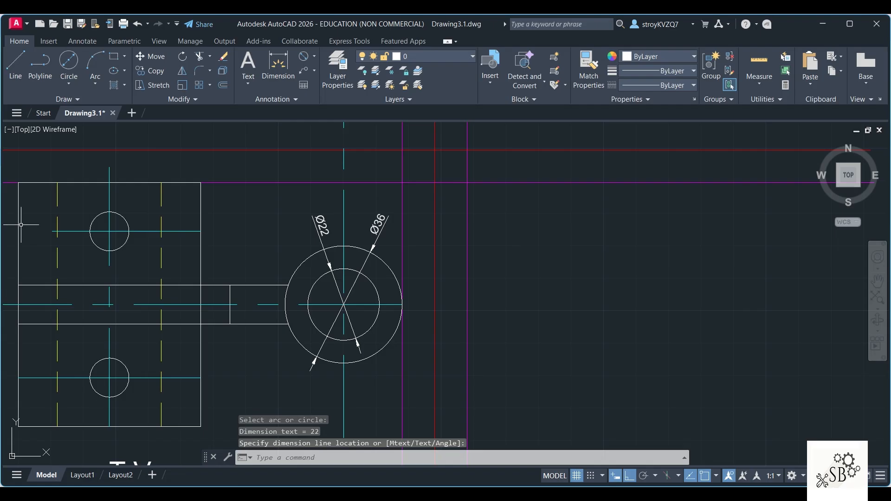
# Step: Add a diameter dimension to the upper base hole in the top view, placing its text above the base
pyautogui.click(314, 59)
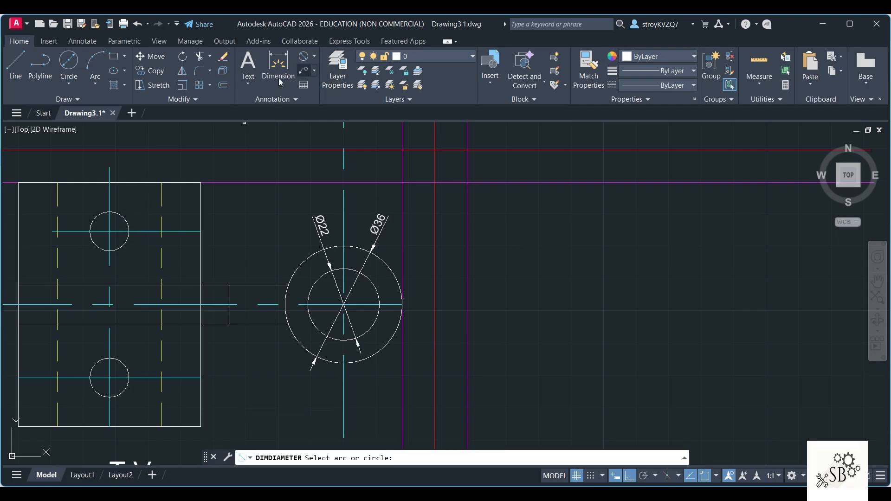
pyautogui.click(128, 229)
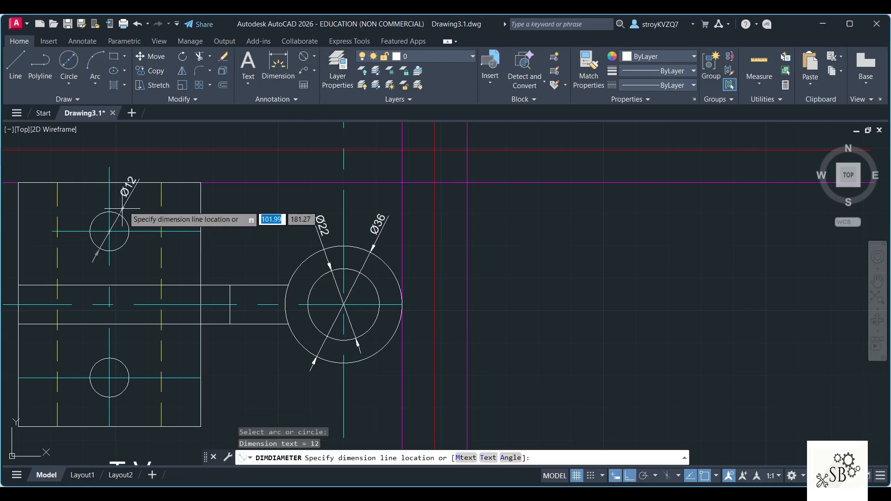
pyautogui.click(144, 168)
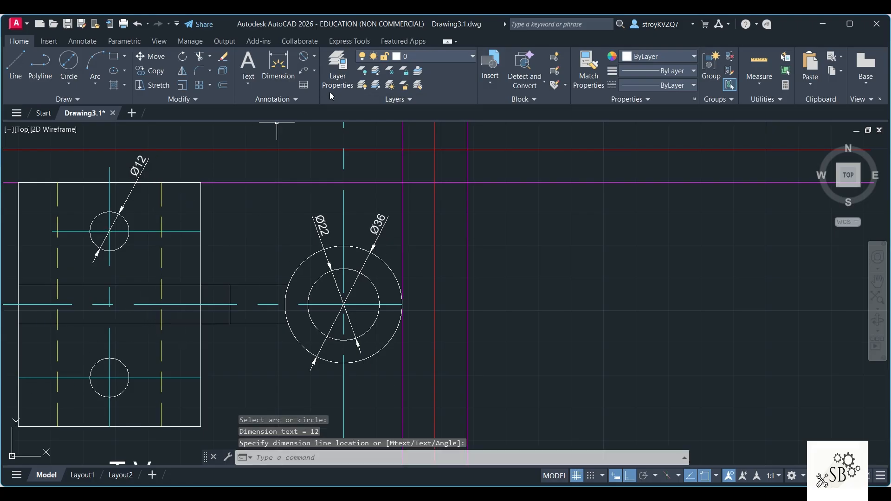
# Step: Add a vertical linear dimension for the rib's thickness in the top view, just right of the base
pyautogui.scroll(-2, 300, 163)
pyautogui.click(311, 56)
pyautogui.click(313, 57)
pyautogui.click(325, 78)
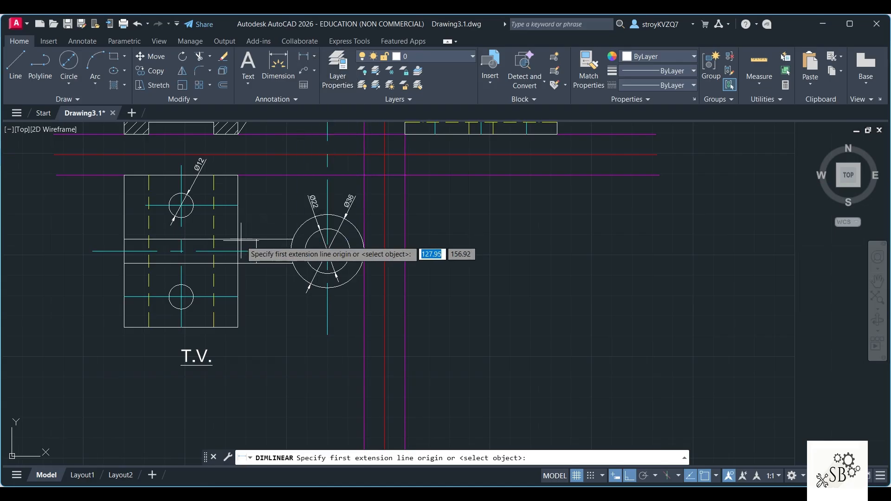
pyautogui.click(268, 251)
pyautogui.click(268, 263)
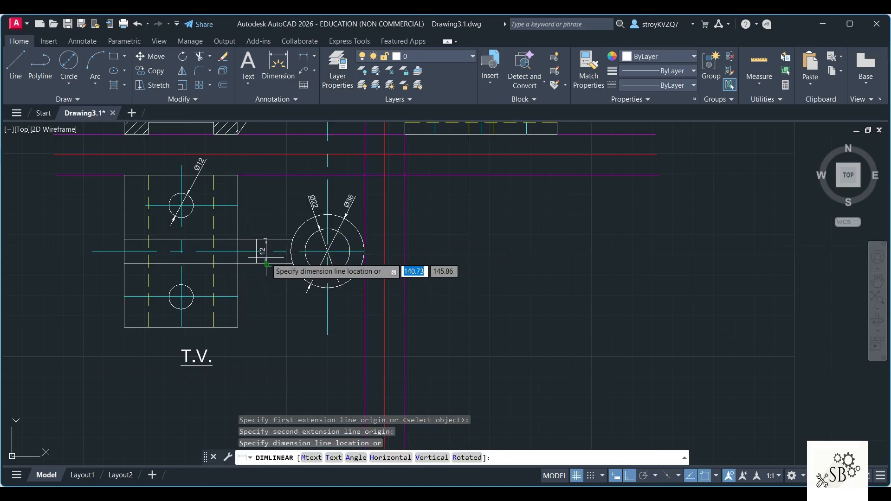
pyautogui.click(249, 253)
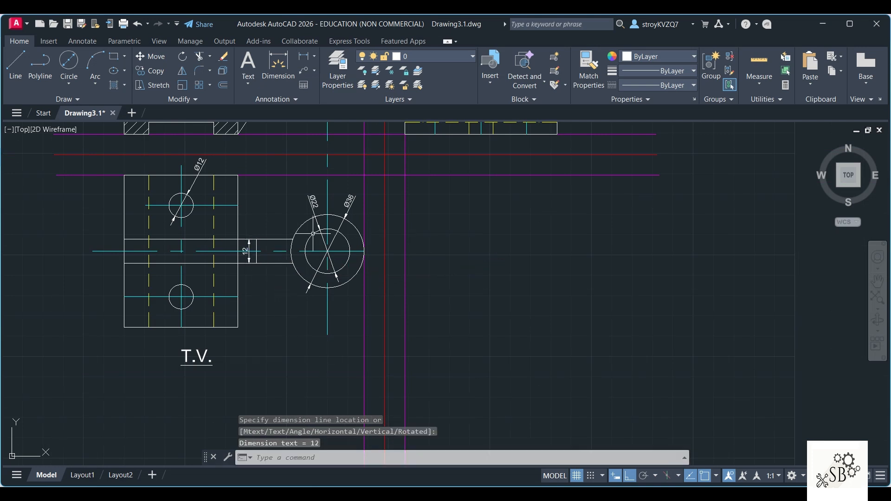
# Step: Add a vertical linear dimension along the full left edge of the base in the top view
pyautogui.click(304, 56)
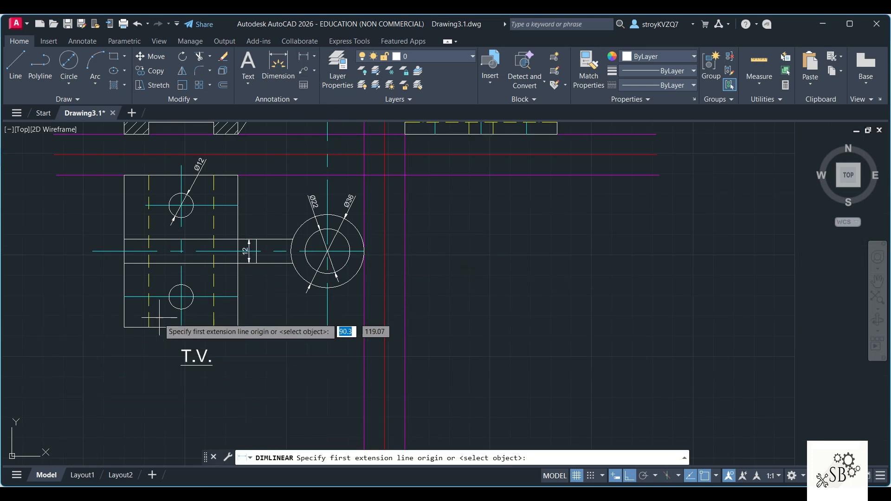
pyautogui.click(124, 328)
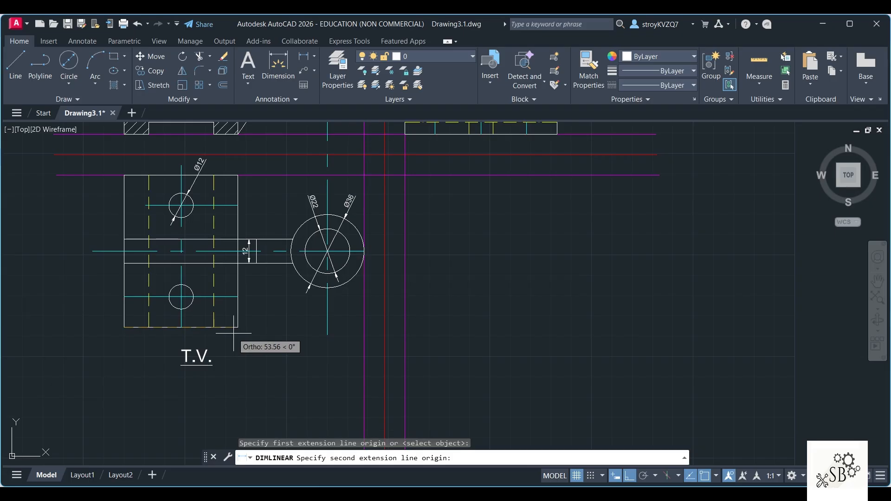
pyautogui.click(125, 175)
pyautogui.click(111, 199)
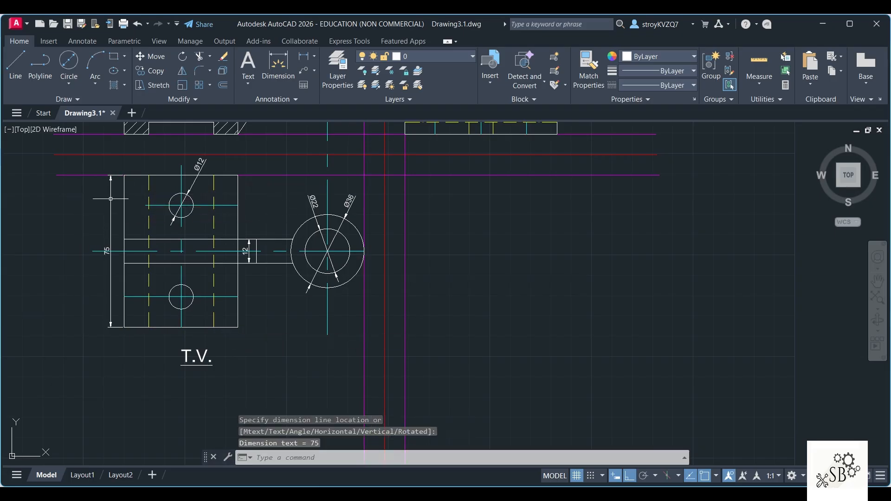
pyautogui.press('Escape')
# Step: Shorten the left end of the top view's horizontal centre line so it clears the overall base dimension text
pyautogui.click(101, 254)
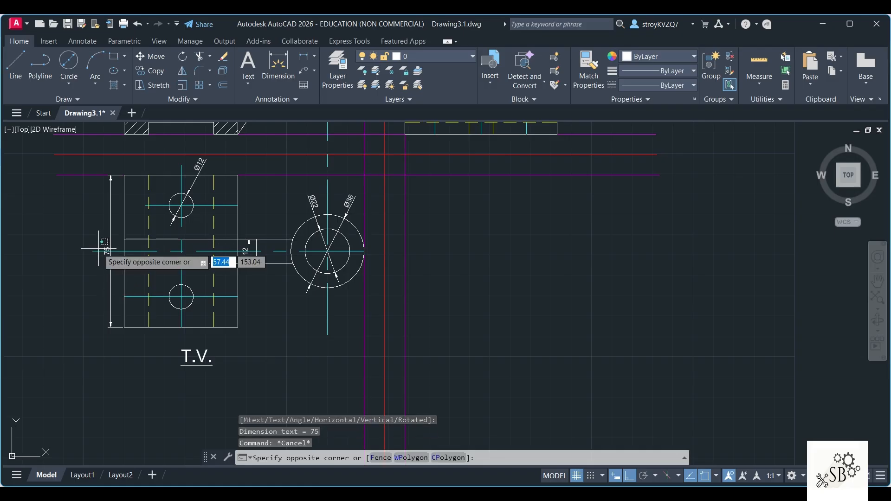
pyautogui.press('Escape')
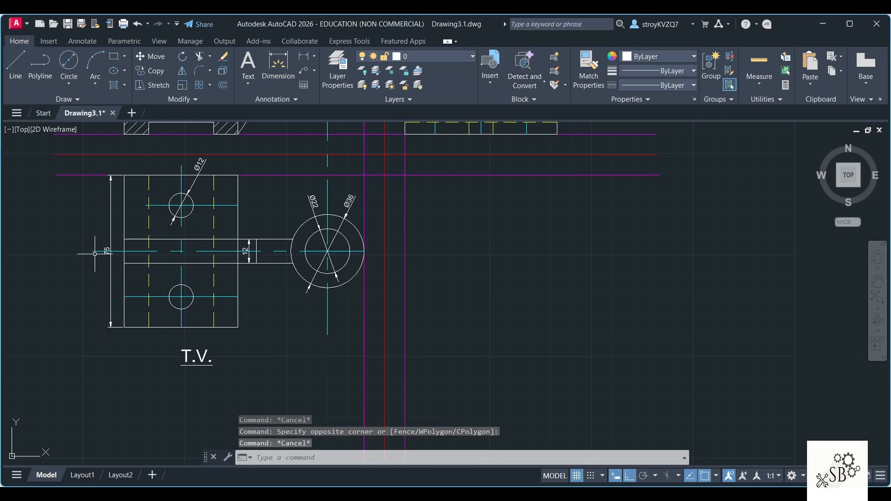
pyautogui.click(94, 251)
pyautogui.click(93, 251)
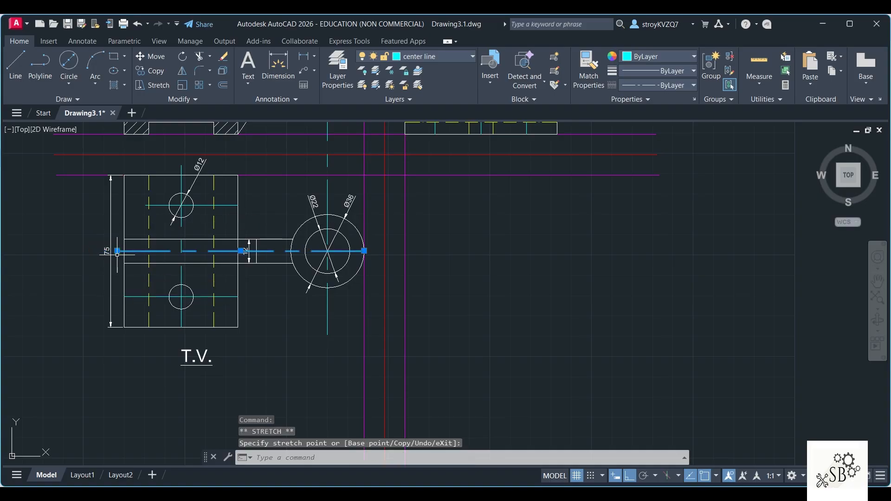
pyautogui.press('Escape')
# Step: Add a vertical linear dimension from the base's upper edge to the upper hole's centre in the top view, placed at the left
pyautogui.scroll(-2, 290, 304)
pyautogui.moveTo(292, 313); pyautogui.dragTo(284, 342, button='middle')
pyautogui.scroll(2, 254, 324)
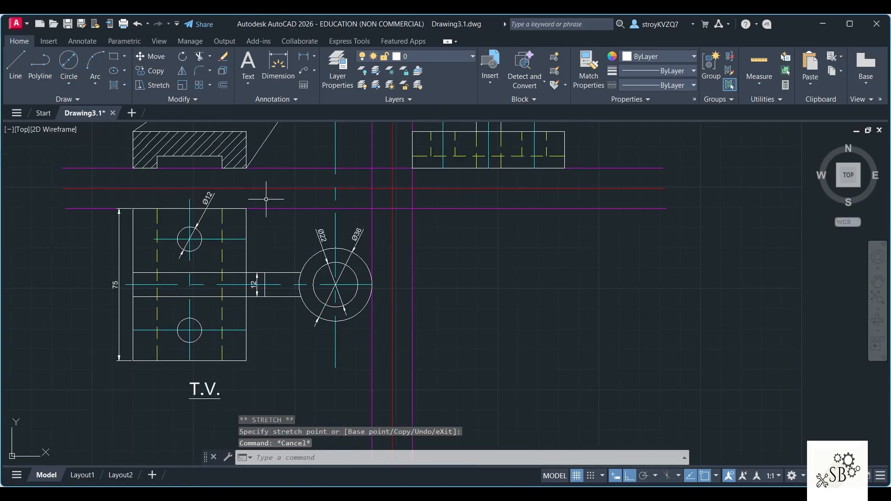
pyautogui.click(304, 58)
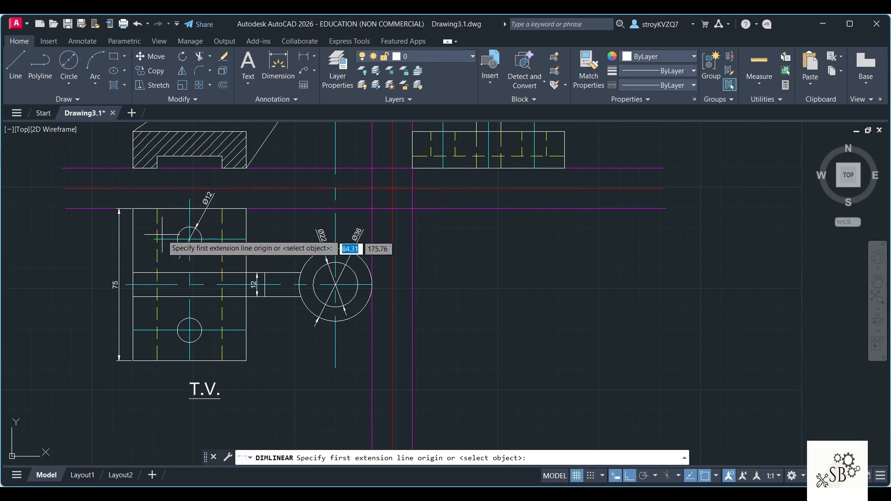
pyautogui.click(189, 209)
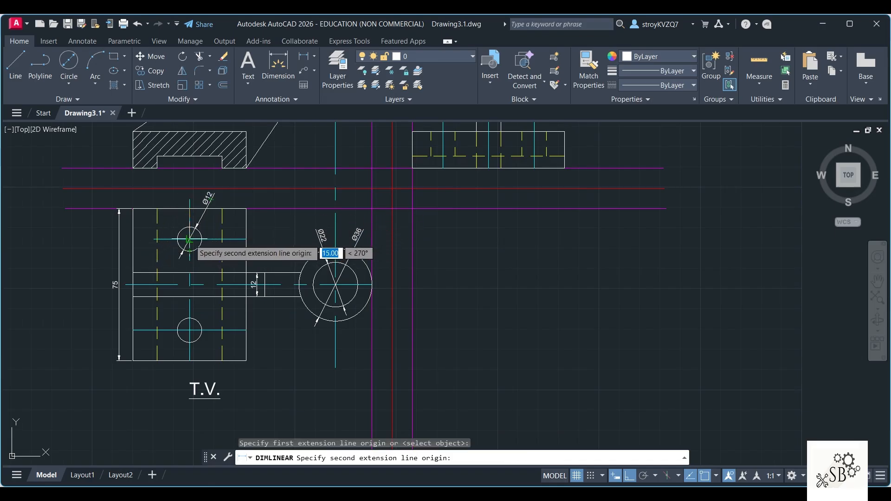
pyautogui.click(189, 239)
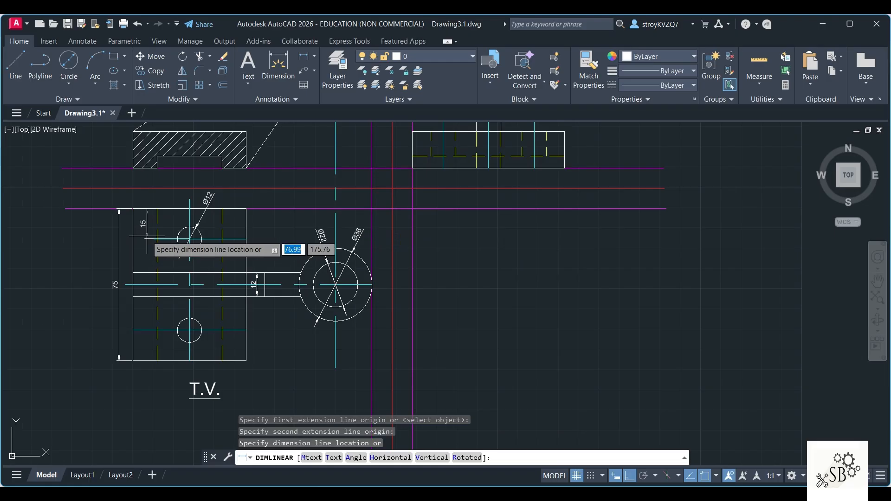
pyautogui.click(127, 238)
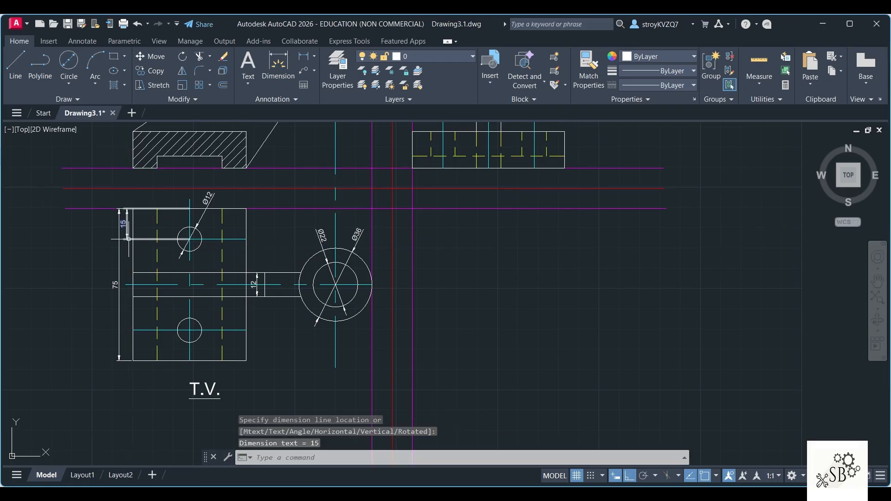
# Step: Add a horizontal linear dimension from the base's left edge to the upper hole's centre, placed above the top view
pyautogui.click(303, 56)
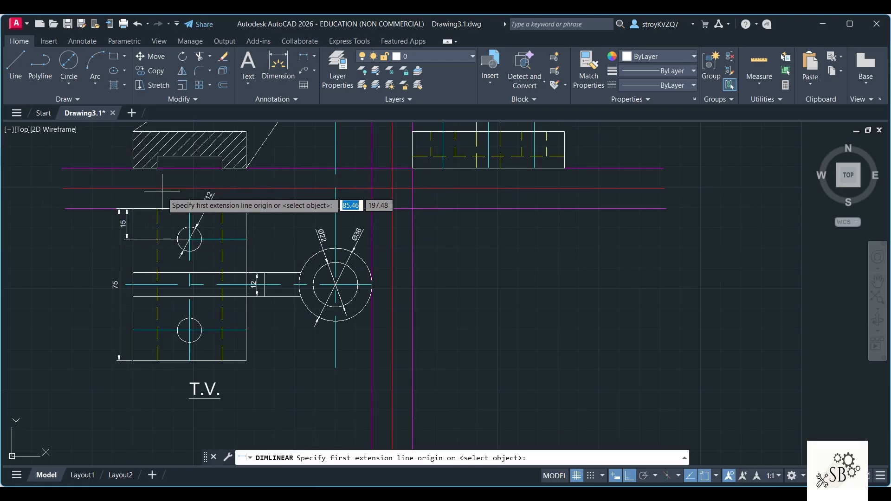
pyautogui.click(134, 209)
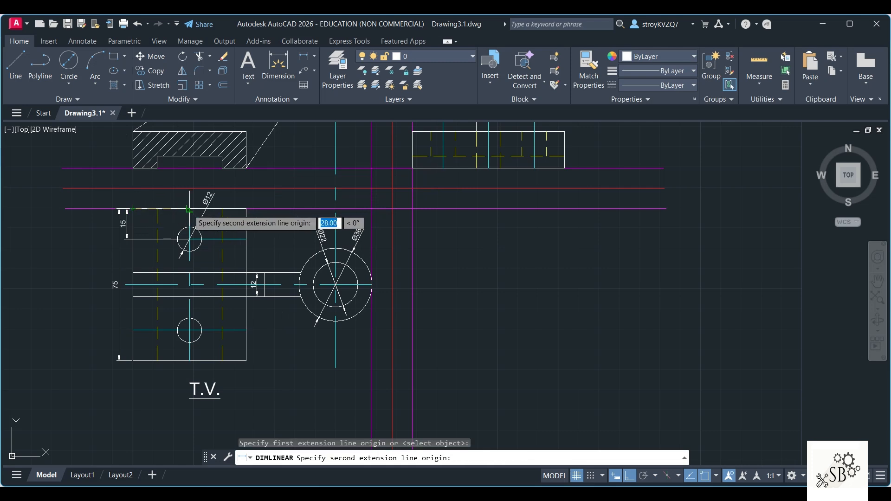
pyautogui.click(189, 209)
pyautogui.scroll(4, 167, 203)
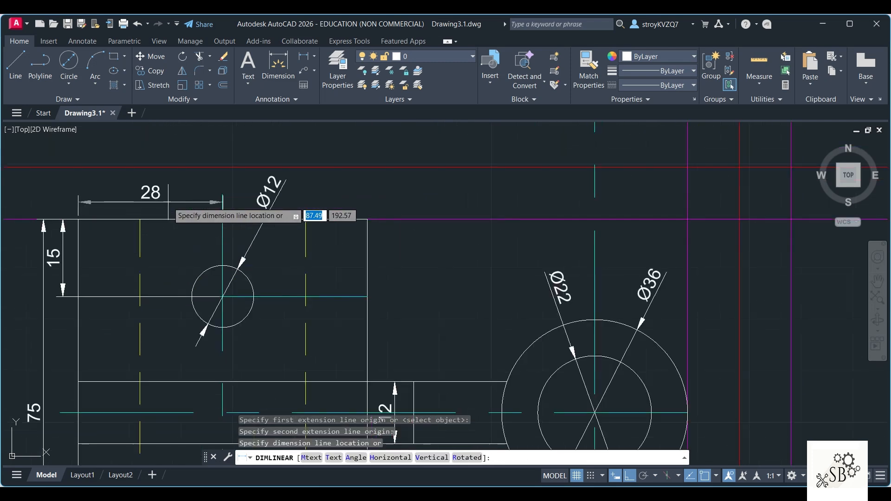
pyautogui.click(164, 203)
pyautogui.scroll(-4, 216, 214)
# Step: Add a horizontal linear dimension for the base's full width in the sectional front view, placed below the base
pyautogui.moveTo(232, 248); pyautogui.dragTo(226, 329, button='middle')
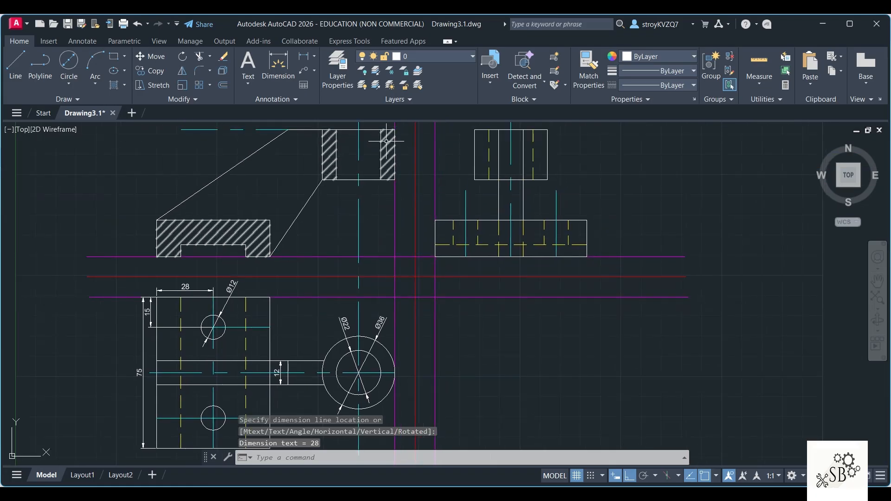
pyautogui.click(306, 57)
pyautogui.click(156, 256)
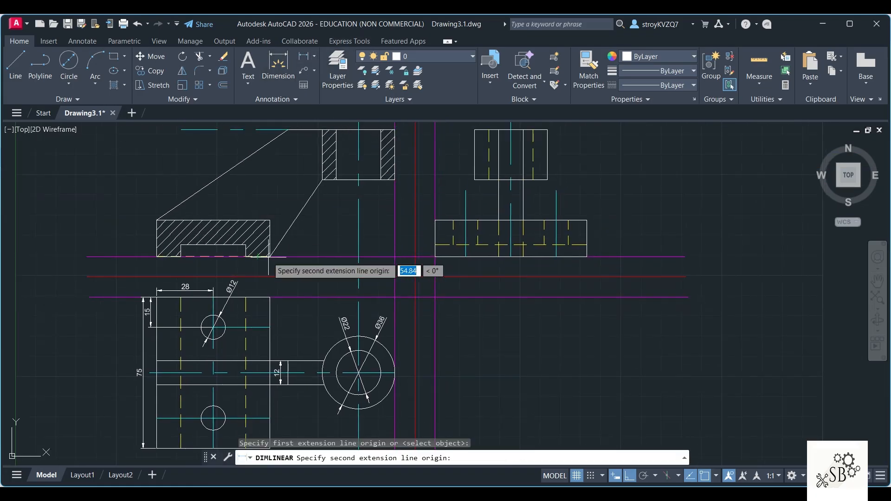
pyautogui.click(270, 256)
pyautogui.scroll(4, 257, 277)
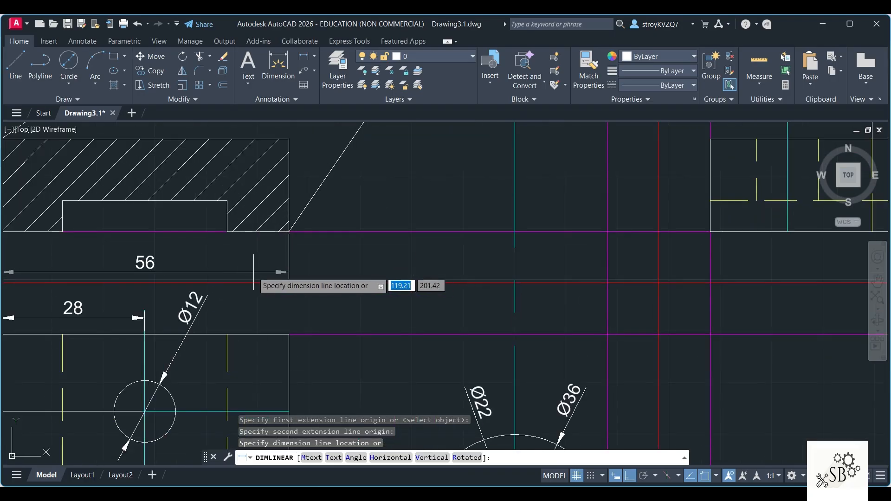
pyautogui.click(249, 268)
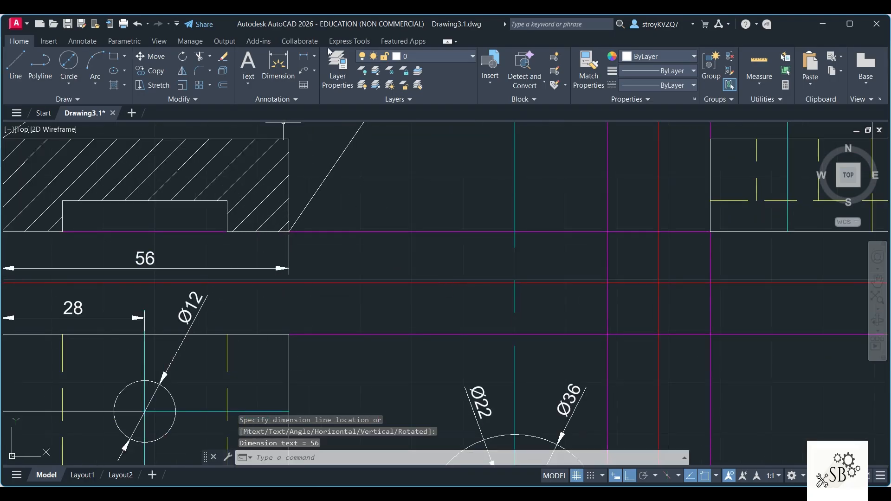
# Step: Add a horizontal linear dimension for the base's right foot in the sectional front view, between its lower edge and the overall width dimension
pyautogui.click(304, 56)
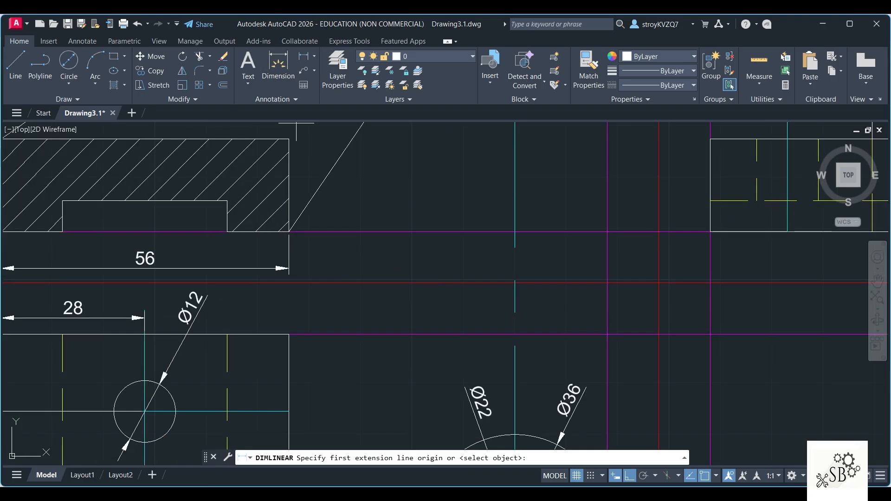
pyautogui.click(227, 232)
pyautogui.click(288, 232)
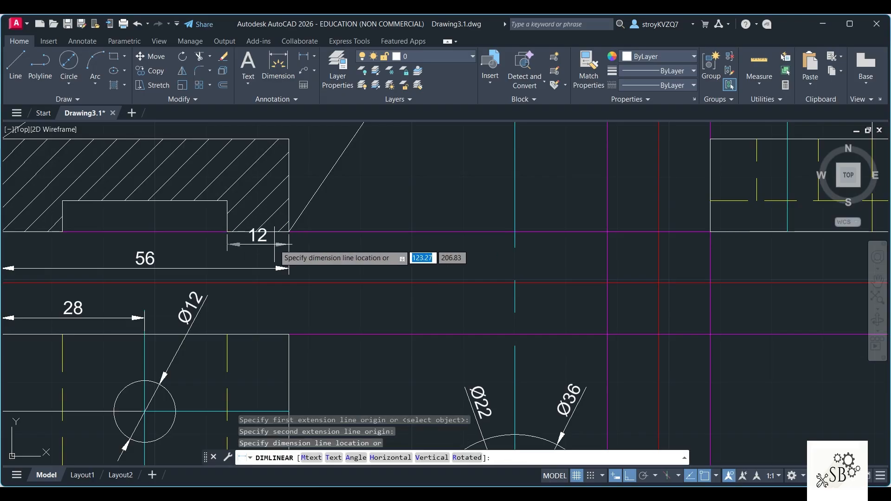
pyautogui.click(273, 249)
pyautogui.scroll(-4, 254, 204)
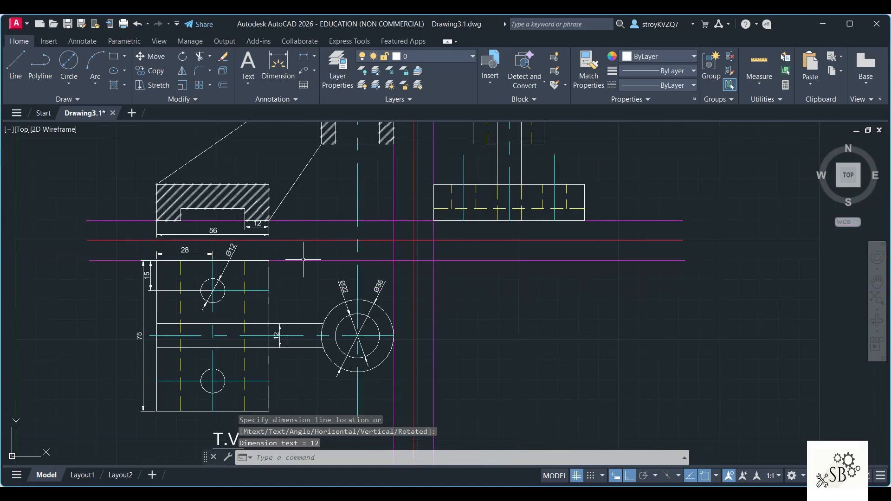
# Step: Try a horizontal linear dimension for the bottom recess in the sectional front view, placed along the base's lower edge, and undo it
pyautogui.scroll(-2, 307, 300)
pyautogui.moveTo(306, 299); pyautogui.dragTo(318, 227, button='middle')
pyautogui.click(303, 56)
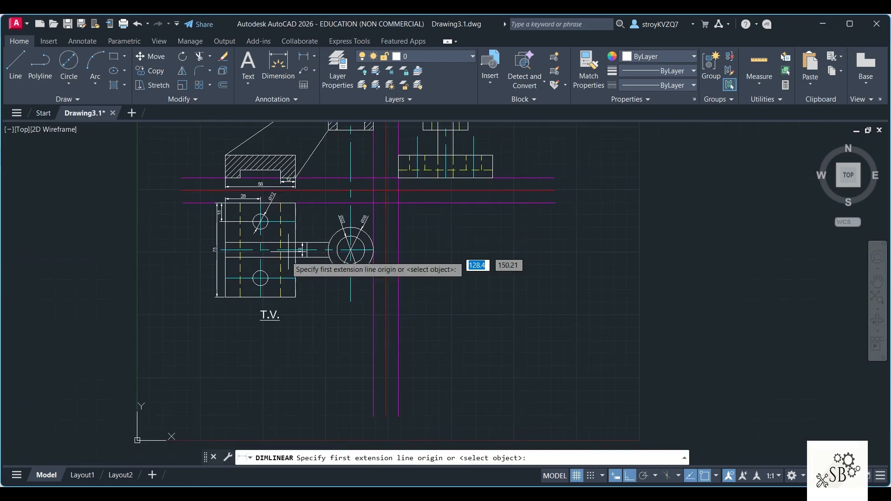
pyautogui.scroll(3, 238, 195)
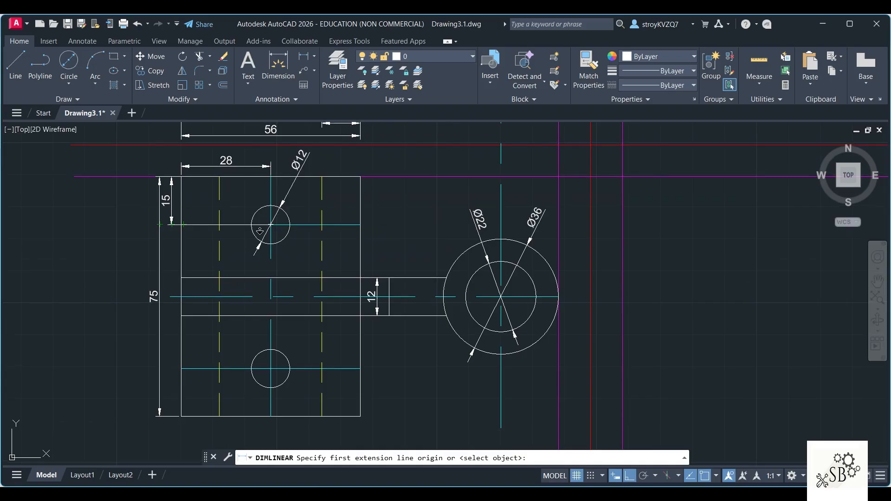
pyautogui.scroll(2, 186, 273)
pyautogui.click(185, 252)
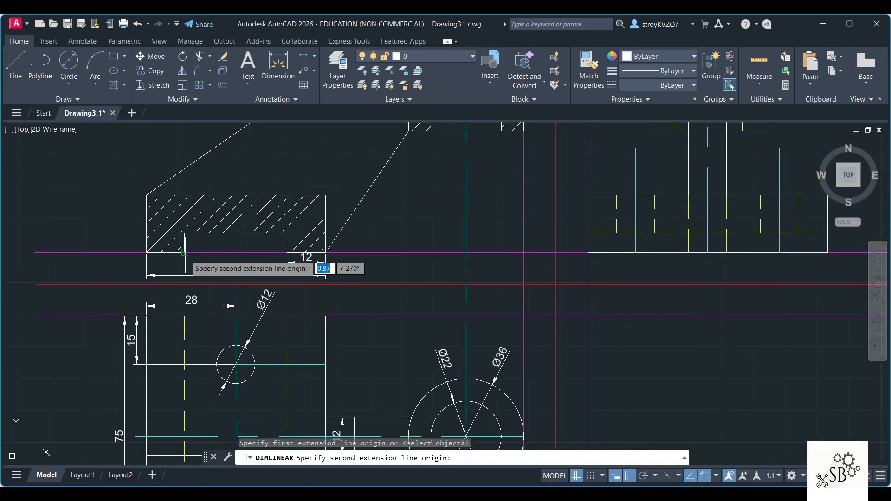
pyautogui.click(286, 252)
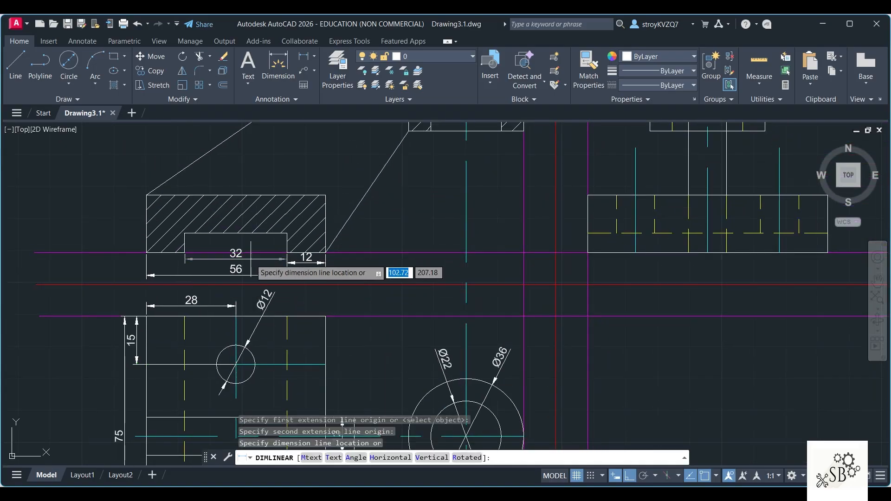
pyautogui.click(252, 251)
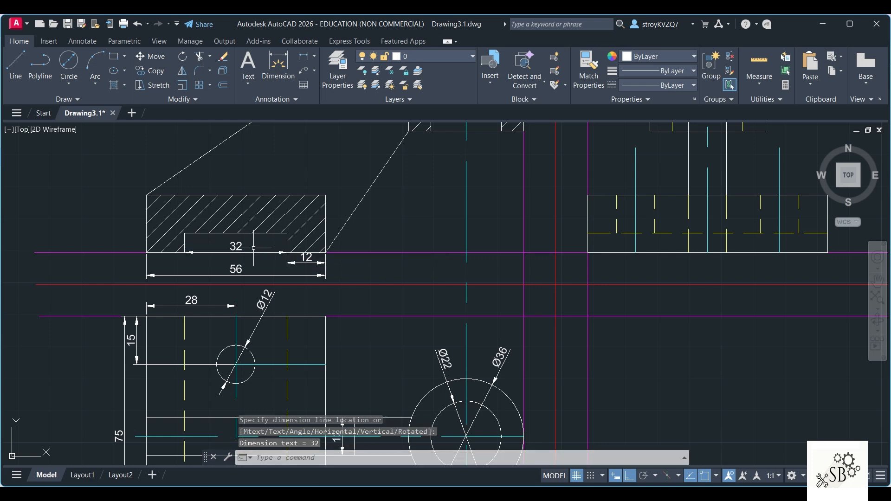
pyautogui.hotkey('ctrl', 'z')
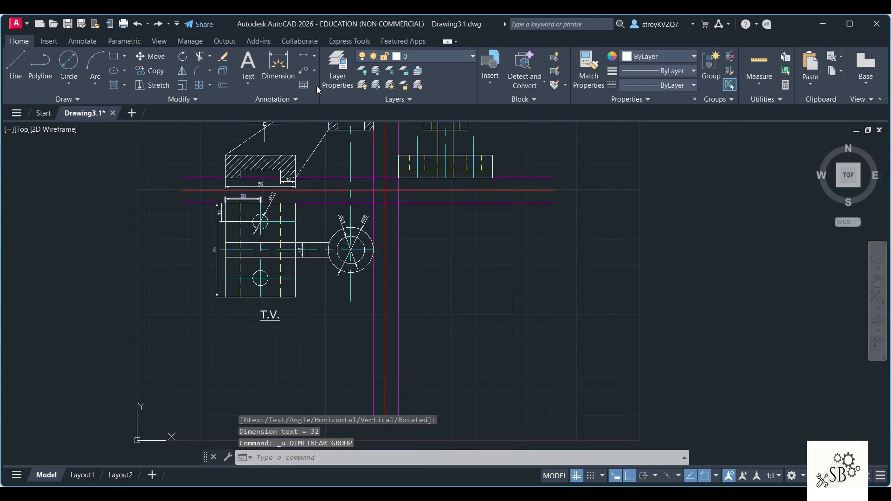
# Step: Add a horizontal linear dimension for the width of the base's bottom recess in the sectional front view, placed inside the recess
pyautogui.click(305, 66)
pyautogui.scroll(4, 300, 248)
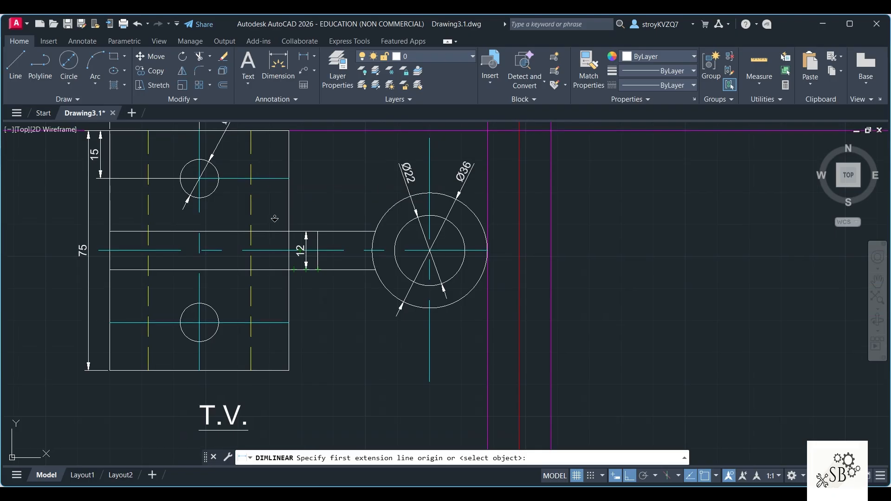
pyautogui.moveTo(299, 251); pyautogui.dragTo(302, 441, button='middle')
pyautogui.scroll(4, 257, 296)
pyautogui.click(30, 238)
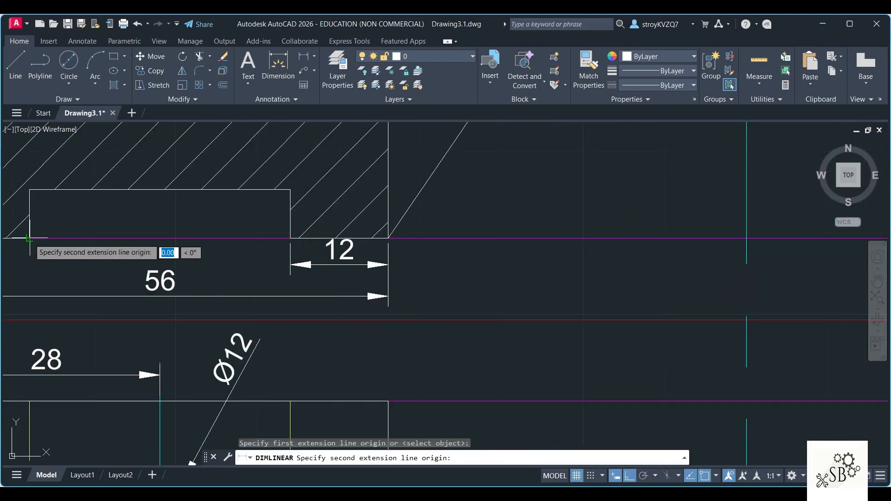
pyautogui.click(290, 238)
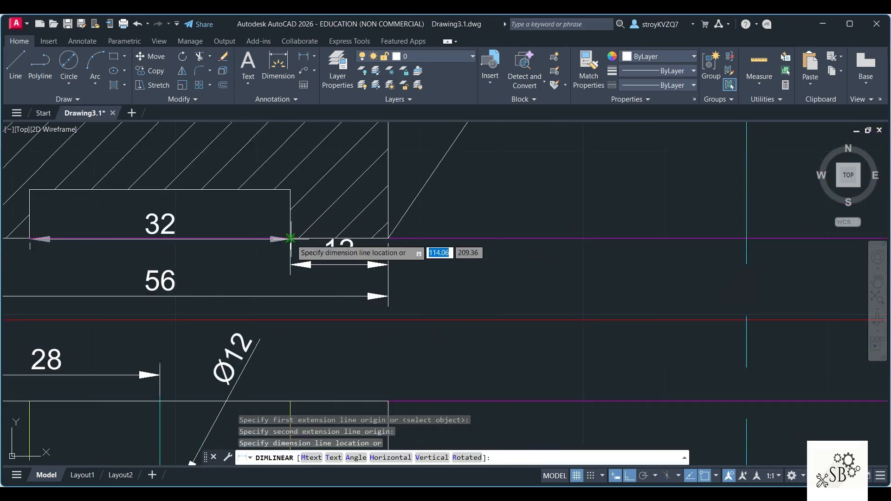
pyautogui.click(182, 224)
pyautogui.scroll(-4, 238, 244)
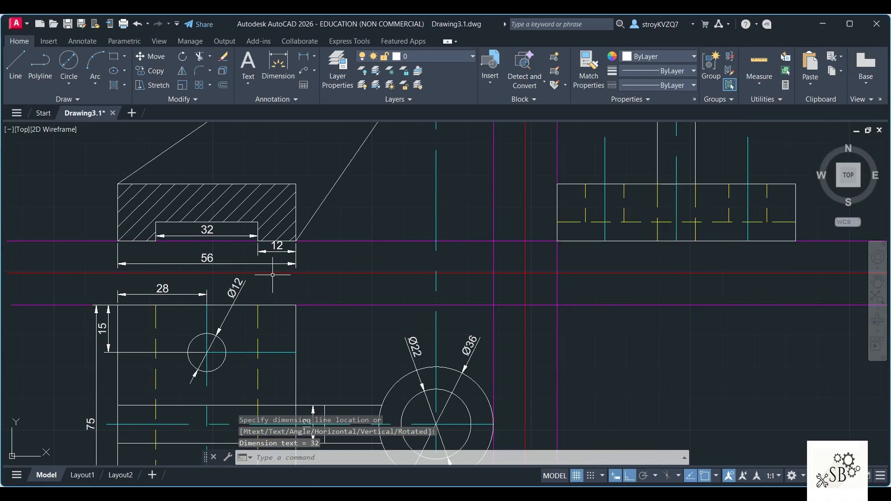
pyautogui.scroll(-4, 273, 274)
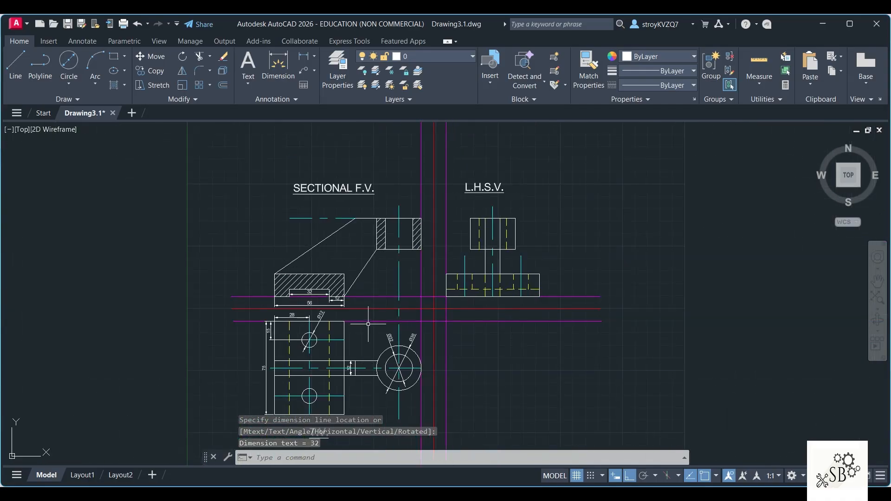
# Step: Add a vertical linear dimension from the boss's top to the base's lower level, just right of the sectional front view
pyautogui.moveTo(444, 352); pyautogui.dragTo(424, 299, button='middle')
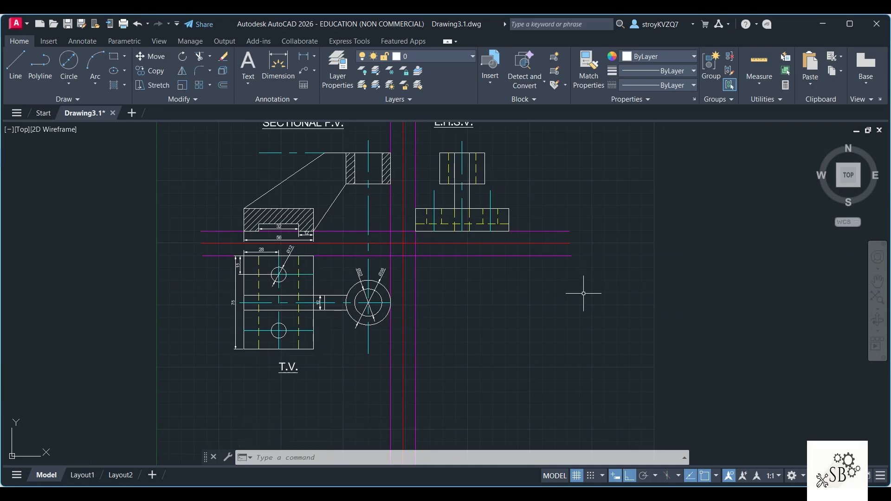
pyautogui.click(279, 65)
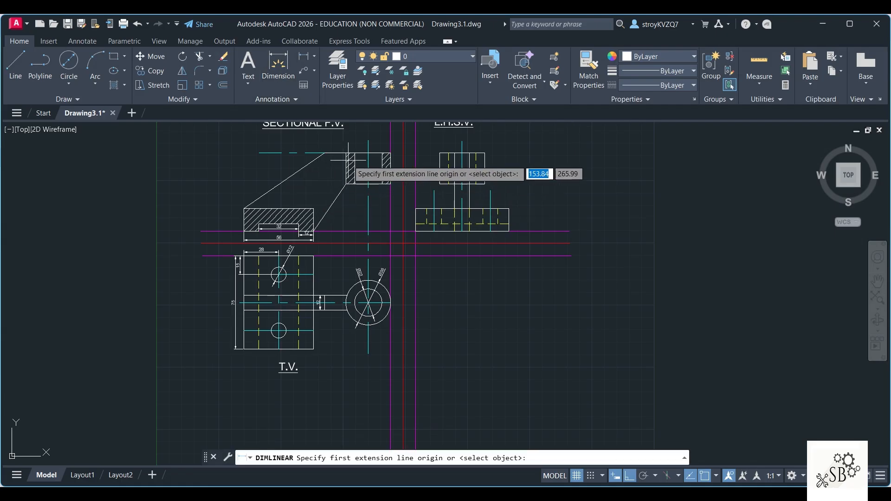
pyautogui.click(391, 153)
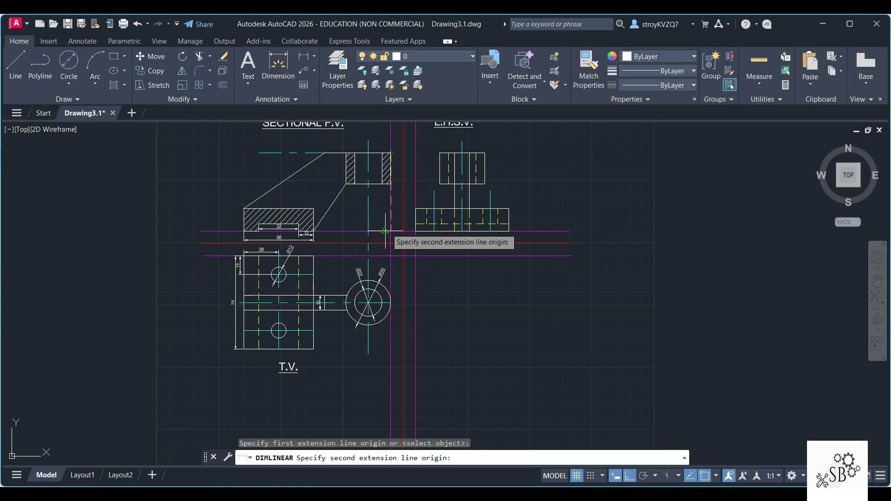
pyautogui.click(390, 231)
pyautogui.scroll(5, 390, 218)
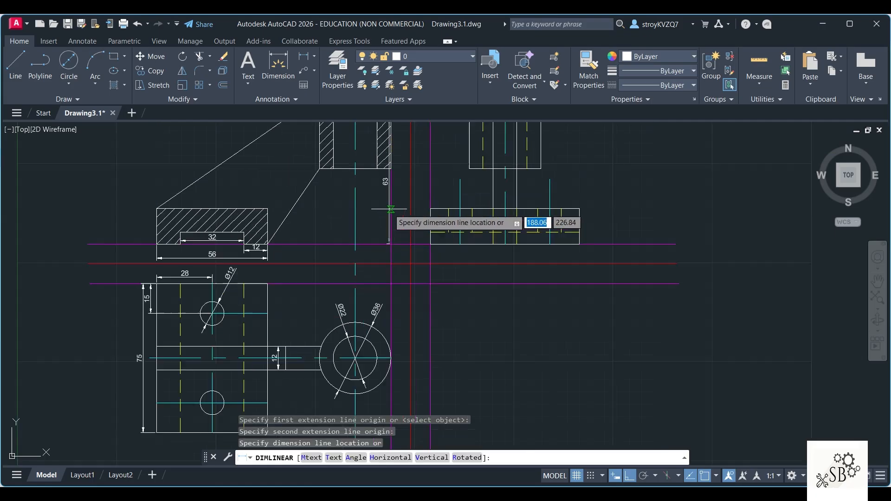
pyautogui.scroll(2, 390, 208)
pyautogui.click(422, 182)
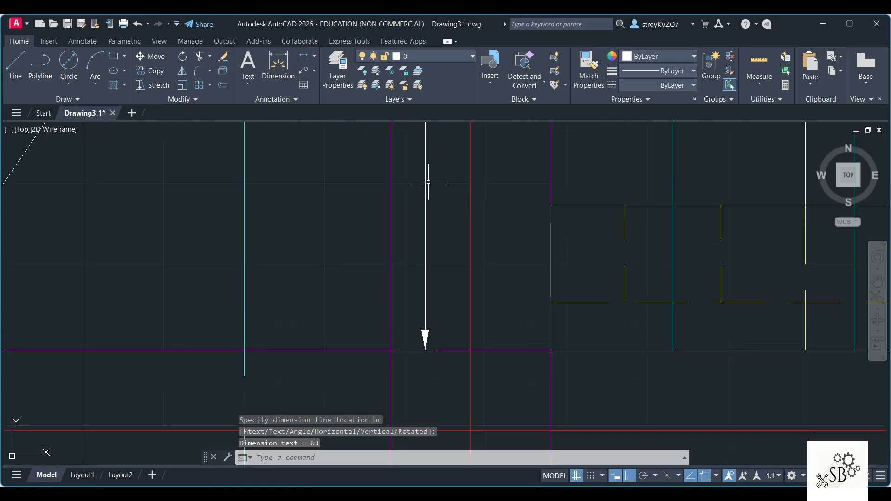
pyautogui.scroll(-5, 447, 185)
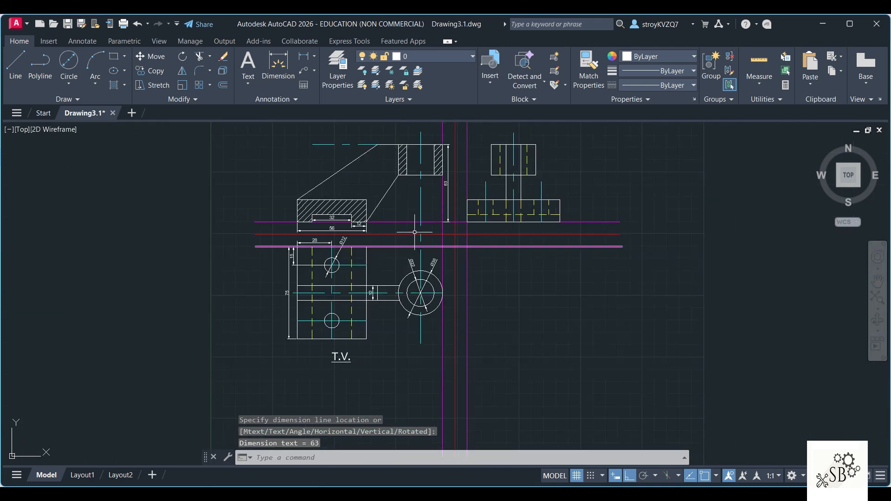
# Step: Add a horizontal linear dimension from the base's upper-left corner to the boss's centre line, placed above the sectional front view
pyautogui.click(299, 57)
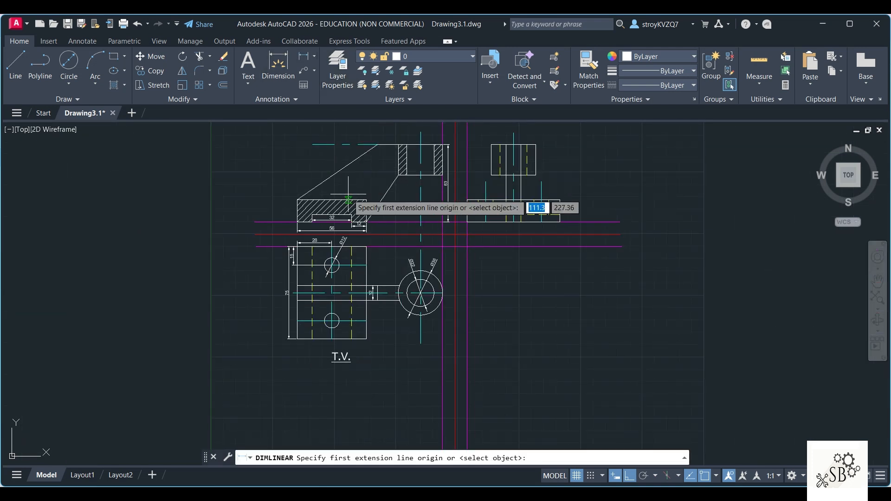
pyautogui.click(298, 199)
pyautogui.click(420, 132)
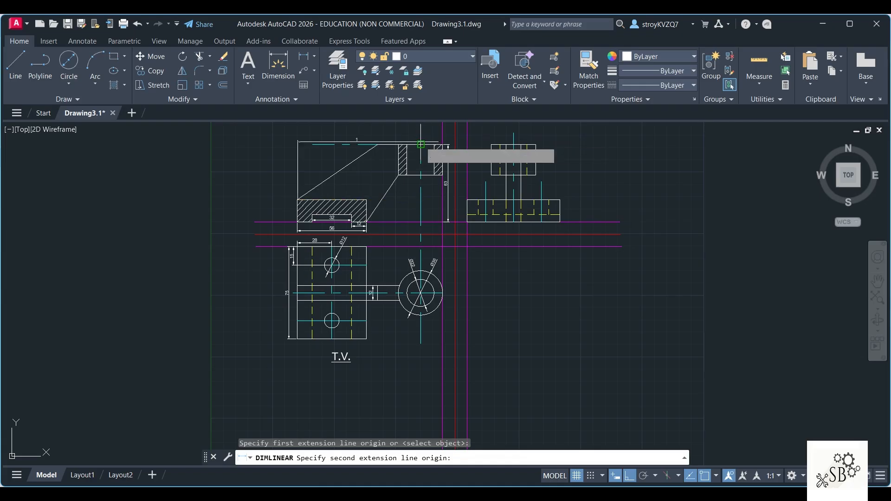
pyautogui.click(398, 124)
# Step: Delete the horizontal dimension directly beneath the SECTIONAL F.V. title
pyautogui.moveTo(438, 145); pyautogui.dragTo(417, 234, button='middle')
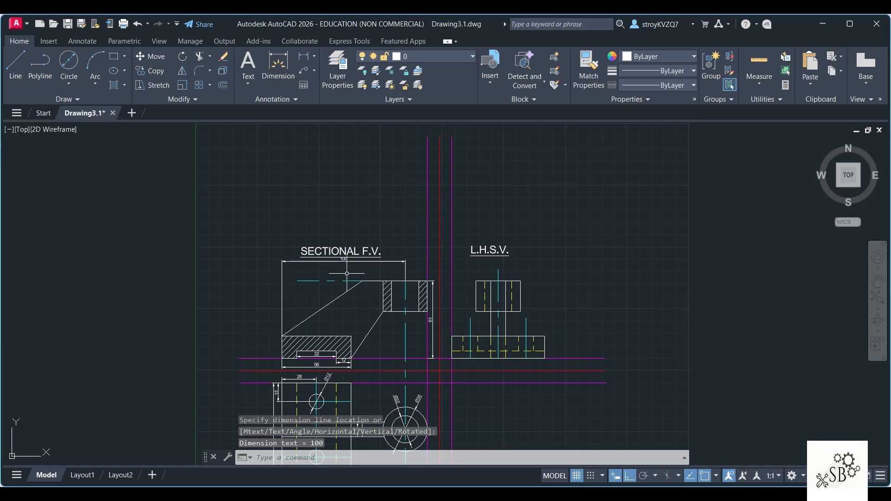
pyautogui.moveTo(361, 275); pyautogui.dragTo(377, 139, button='middle')
pyautogui.scroll(2, 360, 186)
pyautogui.scroll(-3, 410, 163)
pyautogui.moveTo(427, 162); pyautogui.dragTo(398, 222, button='middle')
pyautogui.scroll(2, 375, 205)
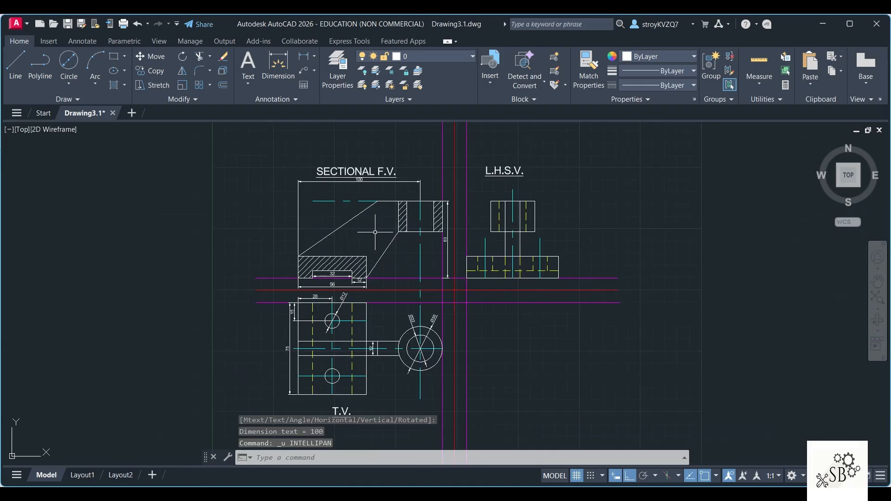
pyautogui.scroll(3, 385, 280)
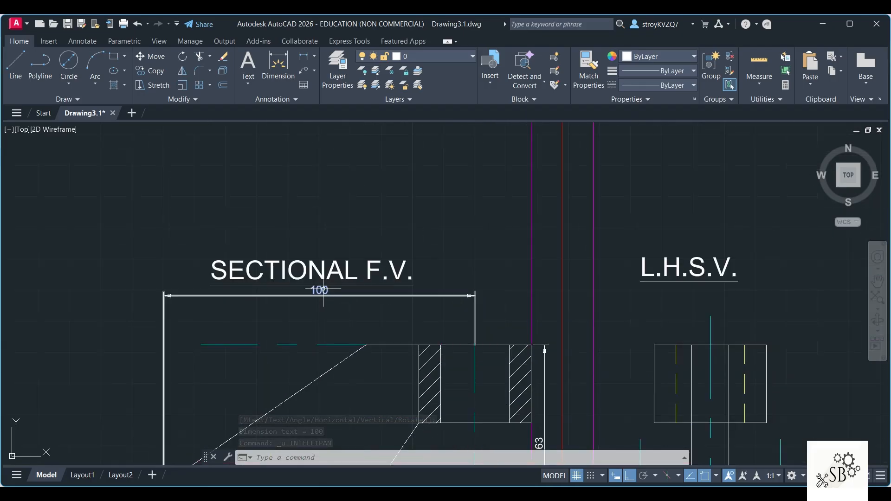
pyautogui.click(326, 293)
pyautogui.press('Delete')
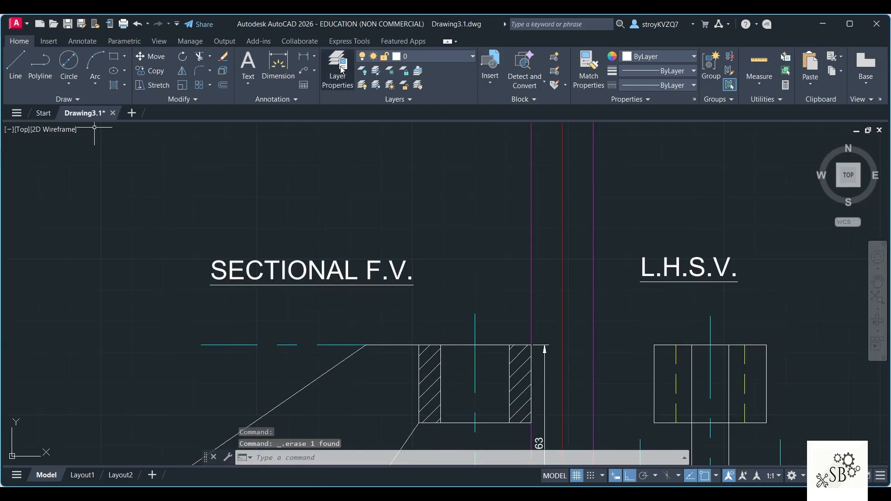
# Step: Add a horizontal linear dimension from the base's lower-left corner to the boss's centre line, placed between the SECTIONAL F.V. title and the view
pyautogui.click(304, 56)
pyautogui.scroll(-2, 280, 261)
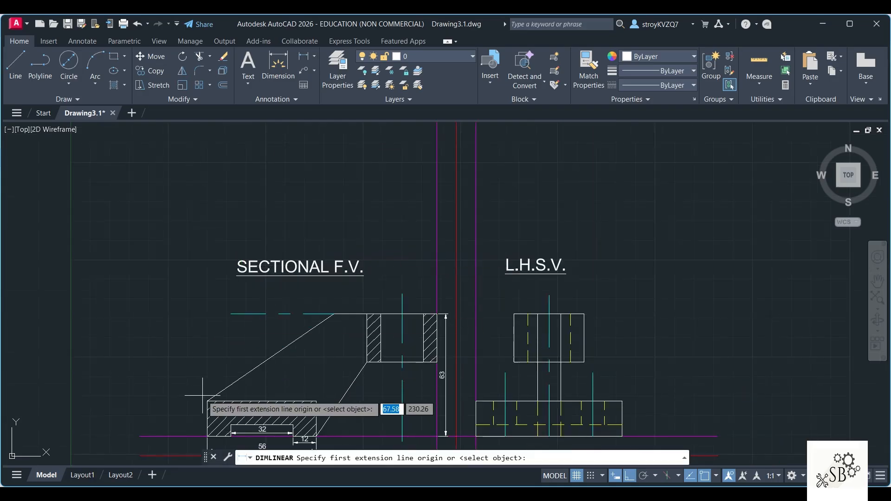
pyautogui.click(208, 436)
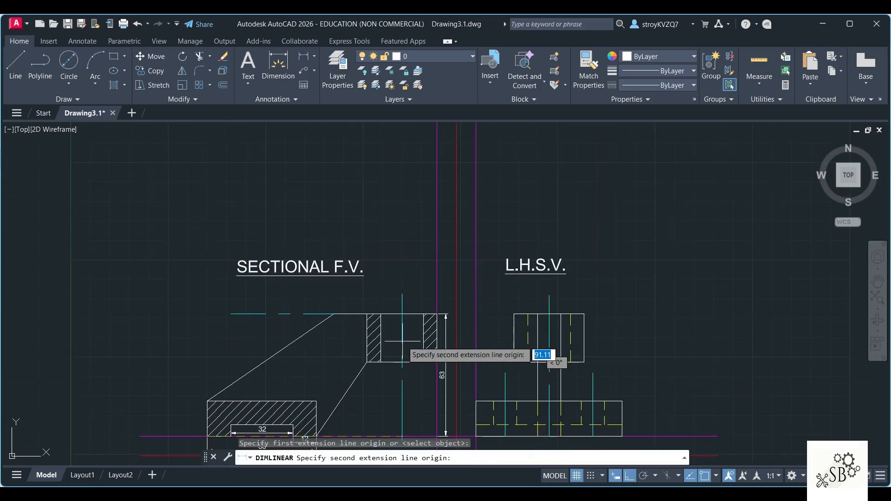
pyautogui.click(402, 293)
pyautogui.click(322, 289)
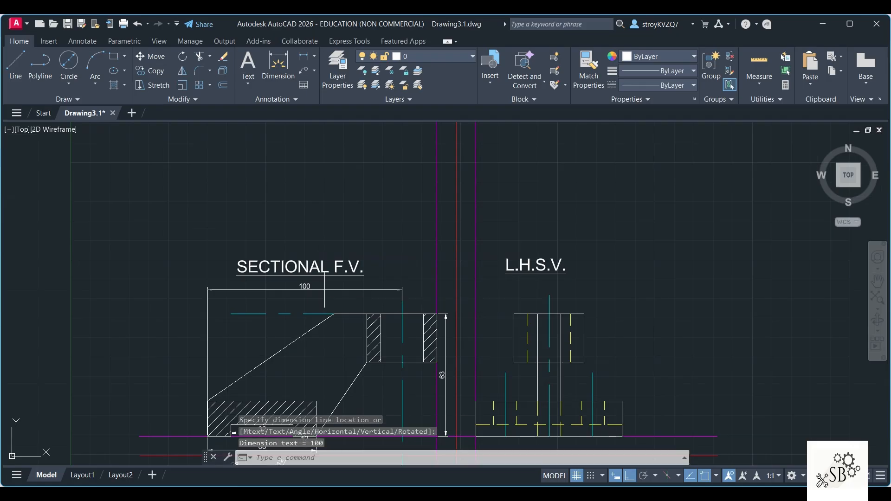
# Step: Delete the horizontal centre line extending left from the boss's top edge in the sectional front view
pyautogui.click(251, 317)
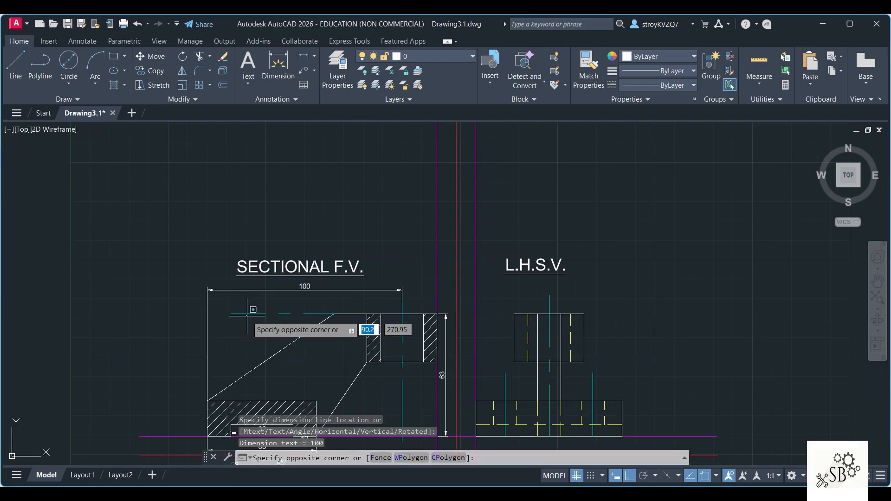
pyautogui.click(262, 310)
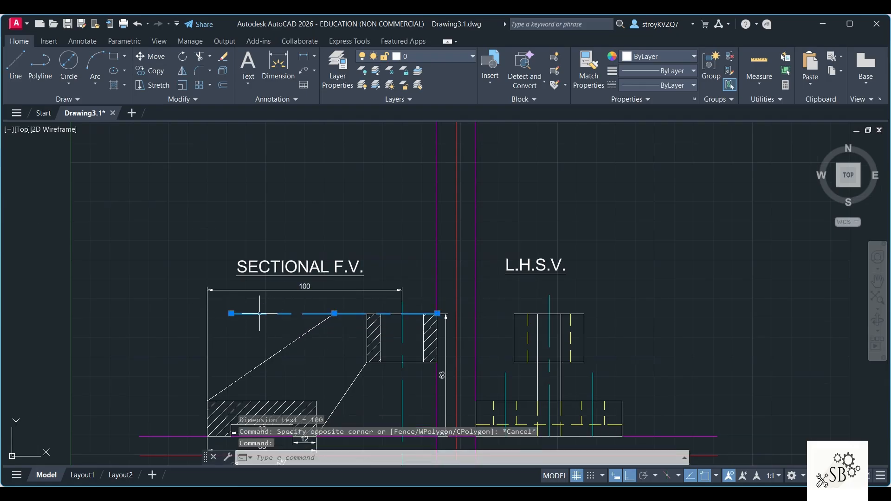
pyautogui.press('Delete')
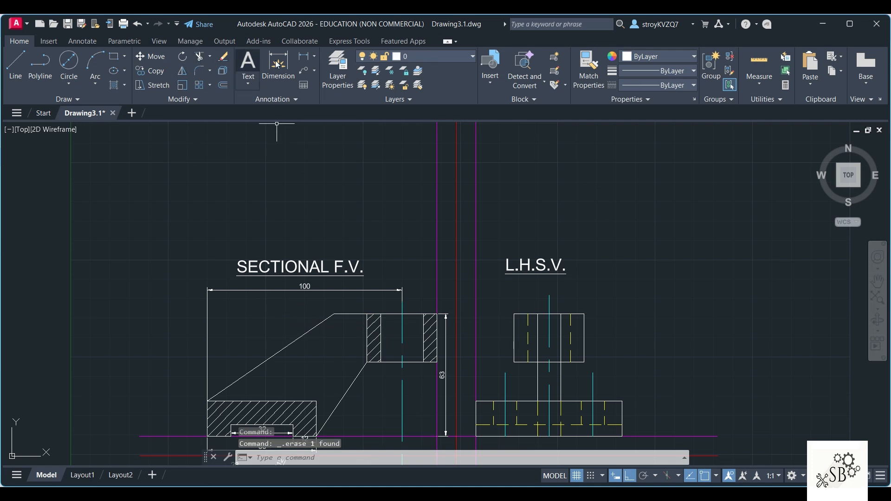
# Step: Add a horizontal linear dimension from the sloping rib's upper corner to the boss's centre line, placed just above the sectional front view's top edge
pyautogui.click(305, 56)
pyautogui.click(333, 314)
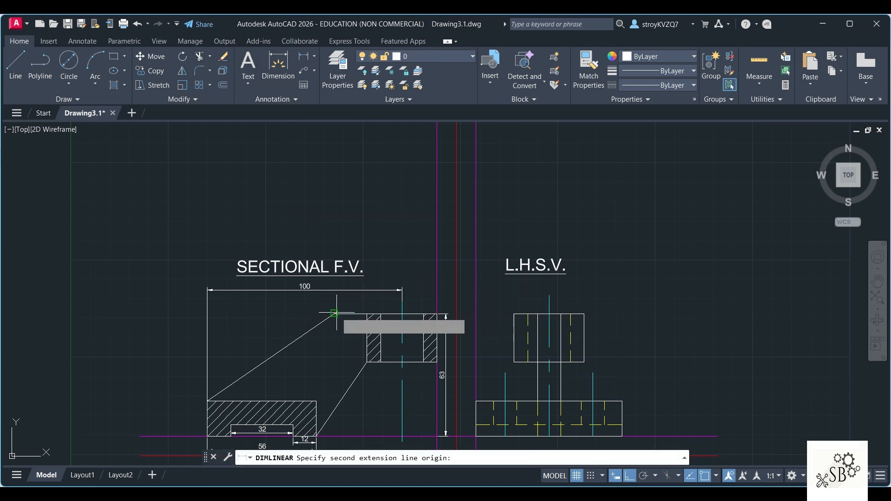
pyautogui.click(402, 313)
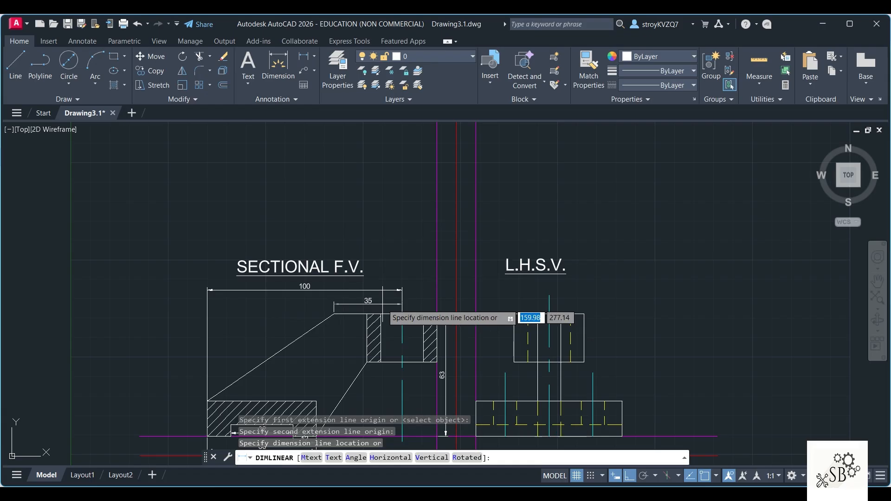
pyautogui.click(400, 303)
# Step: Add a vertical linear dimension for the boss's height in the L.H.S.V., placed to the right of the view
pyautogui.scroll(-2, 461, 265)
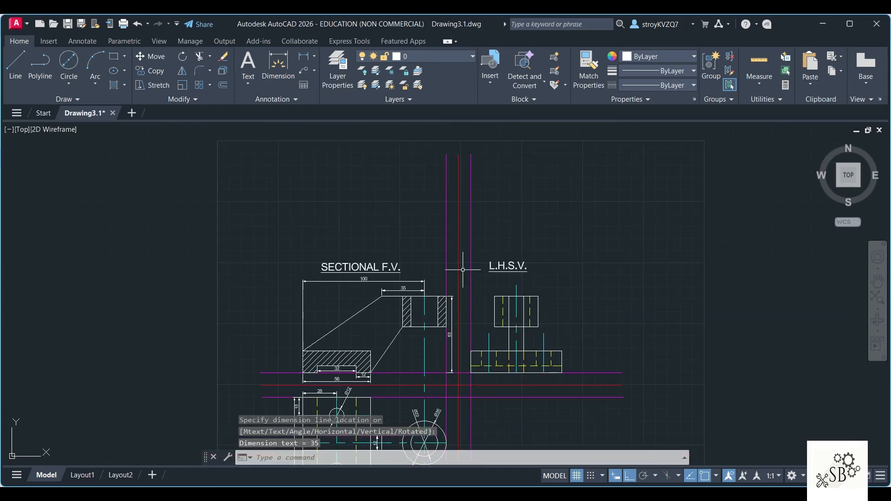
pyautogui.scroll(3, 496, 447)
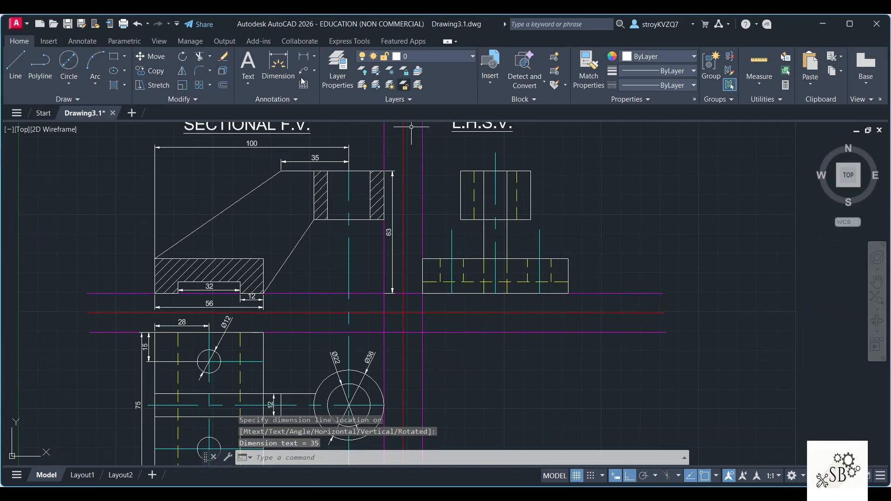
pyautogui.click(304, 57)
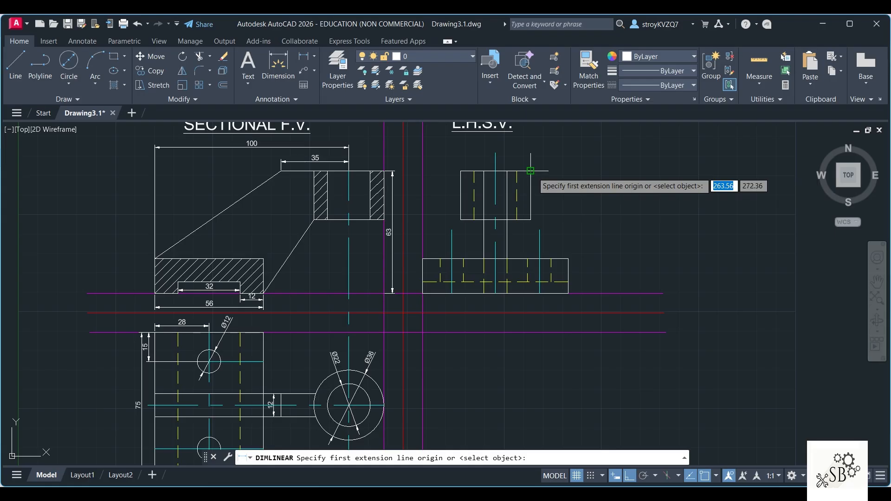
pyautogui.click(530, 171)
pyautogui.click(530, 220)
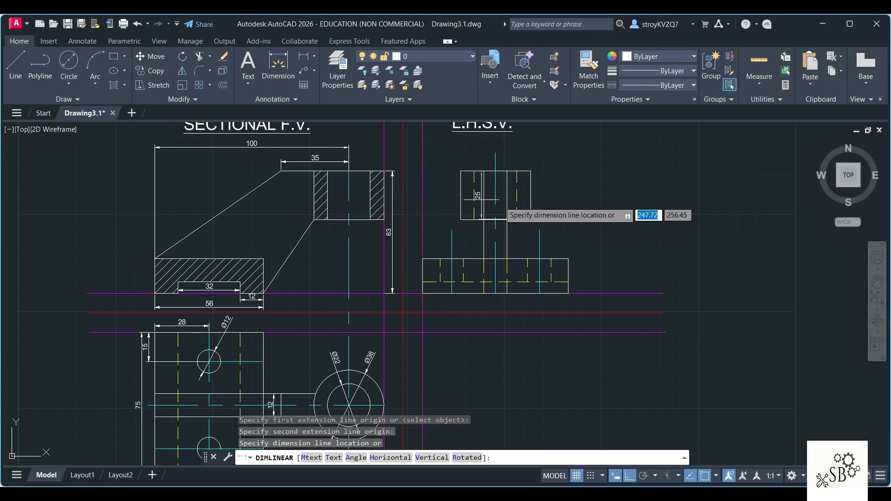
pyautogui.click(586, 203)
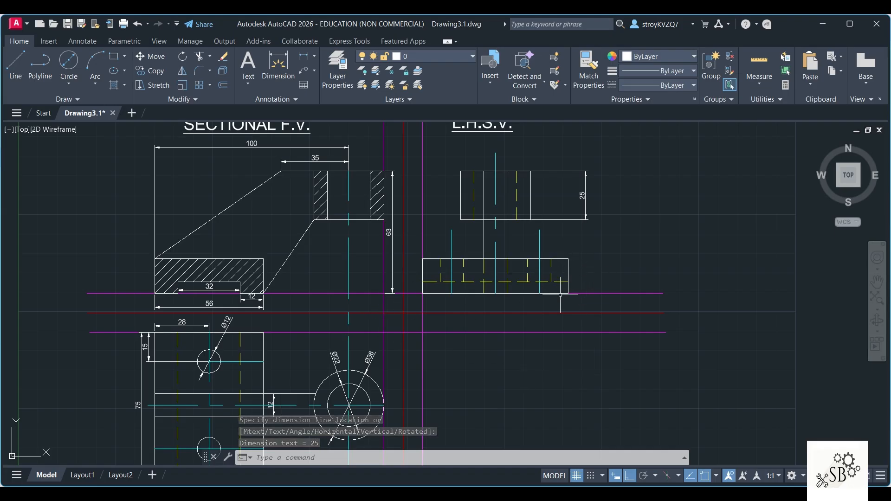
# Step: Add a vertical linear dimension for the base's height in the L.H.S.V., placed just right of the base
pyautogui.click(277, 79)
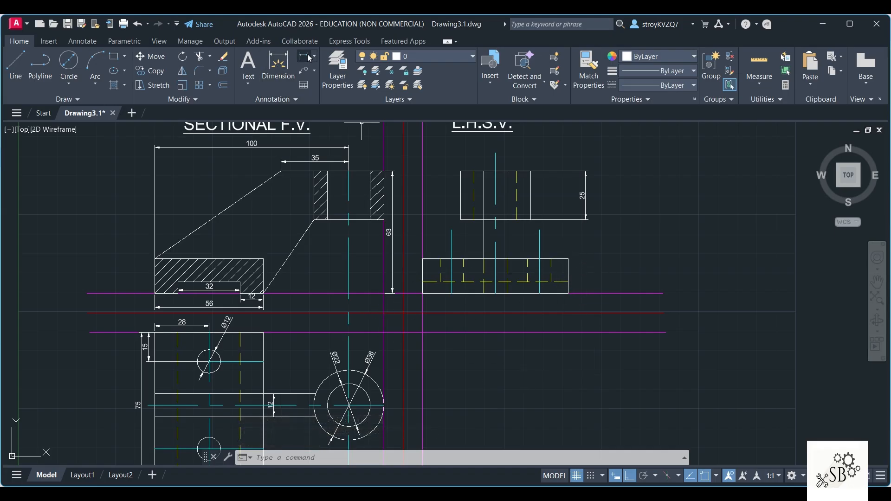
pyautogui.click(568, 293)
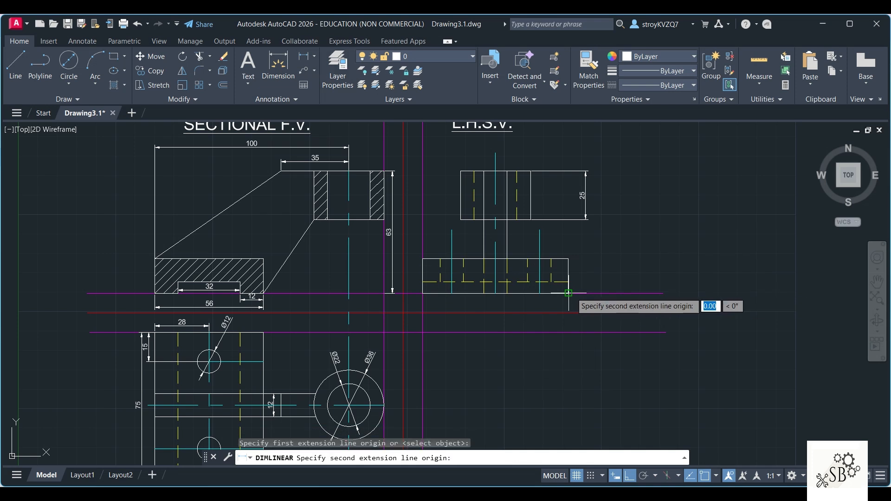
pyautogui.click(568, 258)
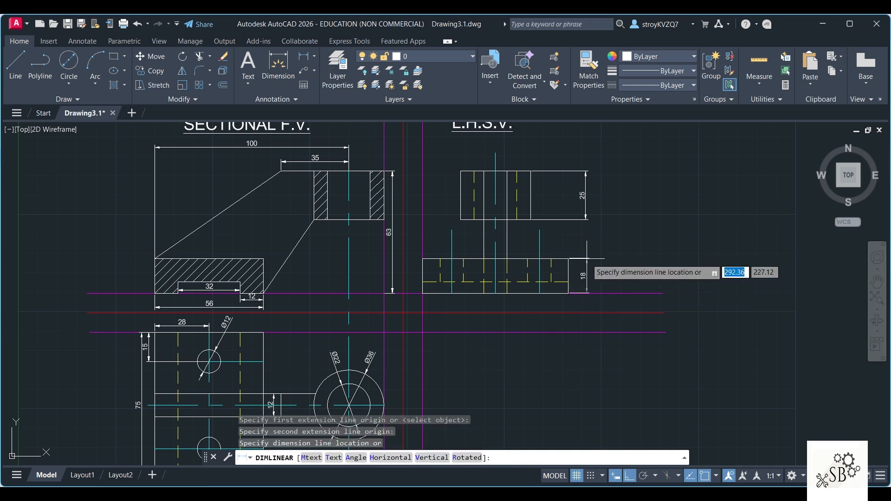
pyautogui.click(586, 258)
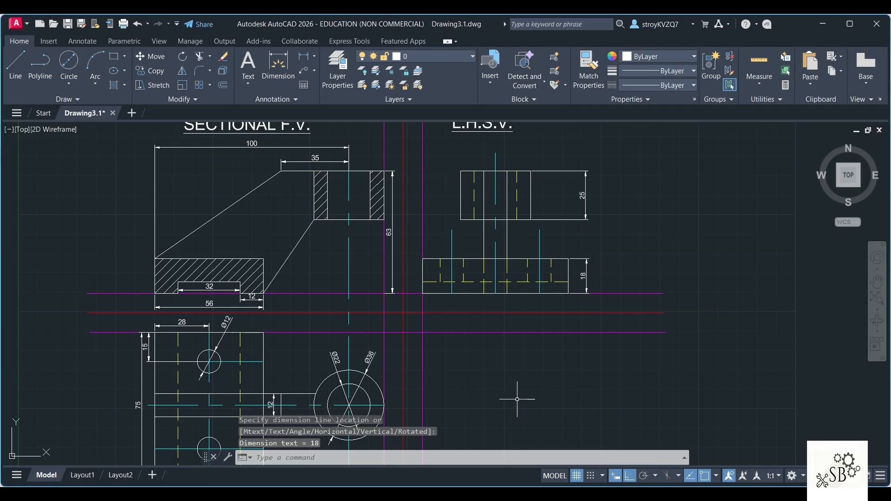
# Step: Switch to the Word document to check the Q3 reference figure's dimensions, and return to AutoCAD to compare the three views
pyautogui.hotkey('alt', 'Tab')
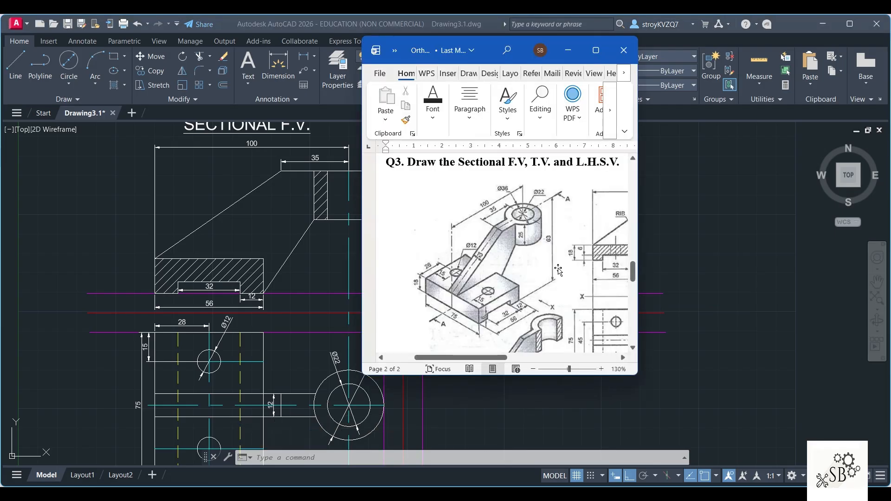
pyautogui.click(78, 253)
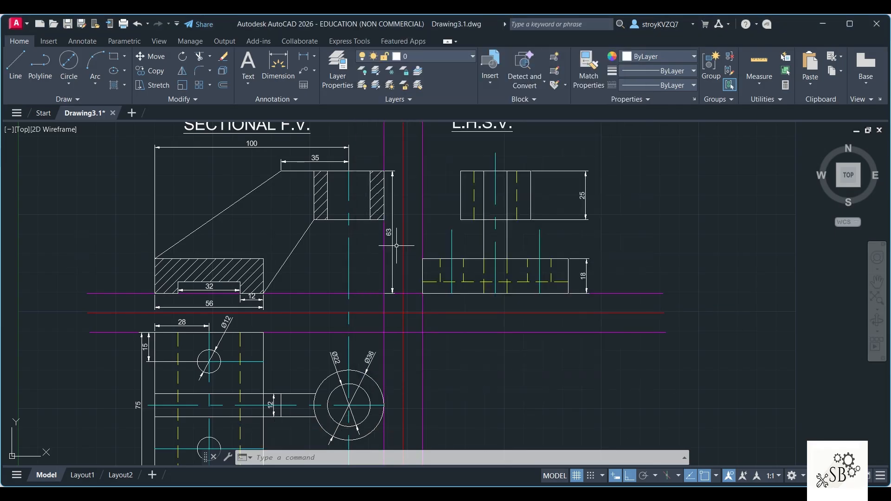
pyautogui.scroll(-2, 489, 361)
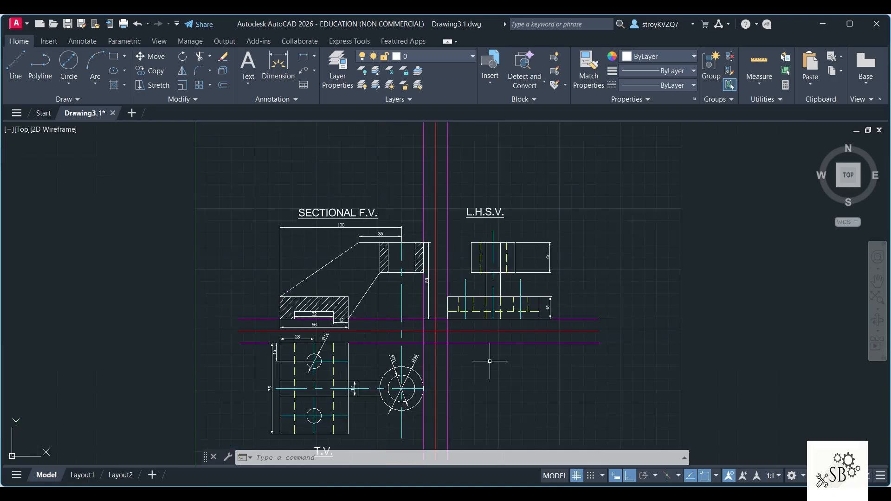
pyautogui.moveTo(487, 363); pyautogui.dragTo(487, 327, button='middle')
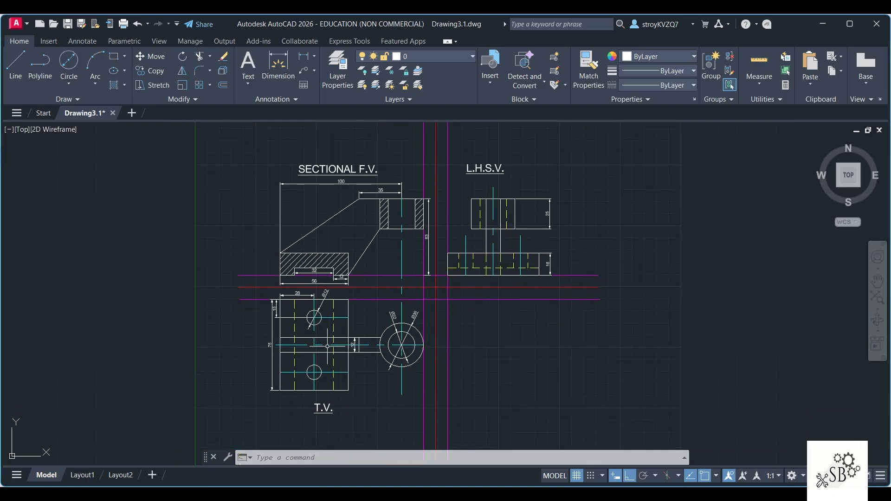
# Step: Shorten the two hole centre lines in the L.H.S.V. so their upper ends sit just above the base
pyautogui.scroll(2, 327, 347)
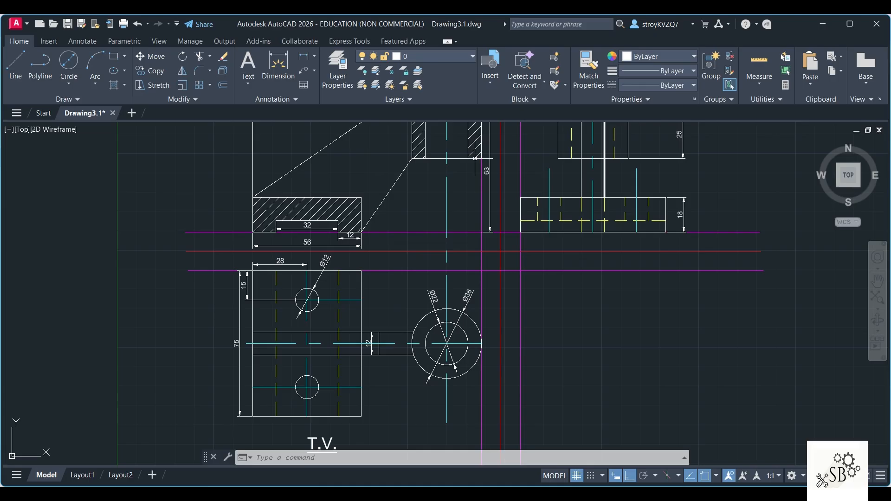
pyautogui.click(549, 179)
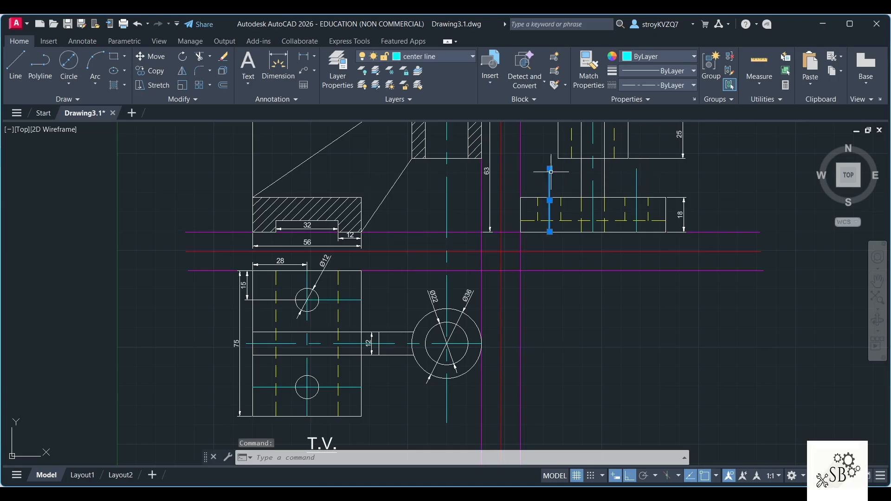
pyautogui.click(549, 169)
pyautogui.click(549, 184)
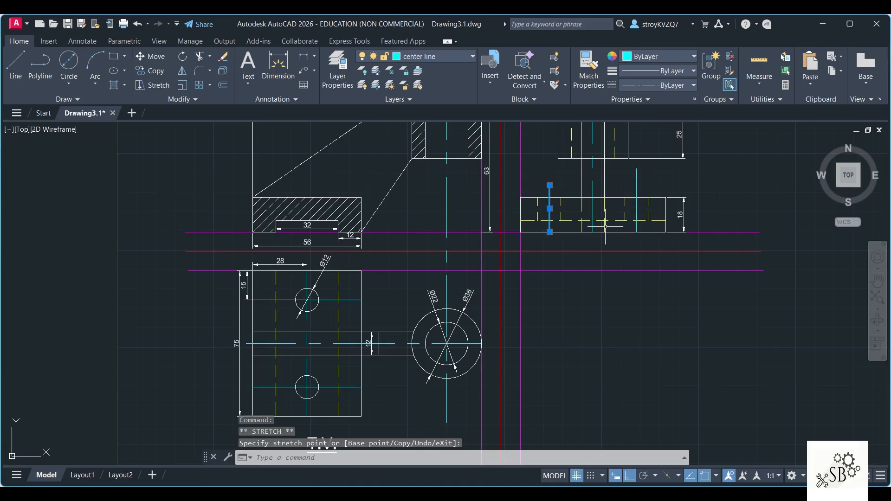
pyautogui.press('Escape')
pyautogui.click(636, 177)
pyautogui.click(637, 168)
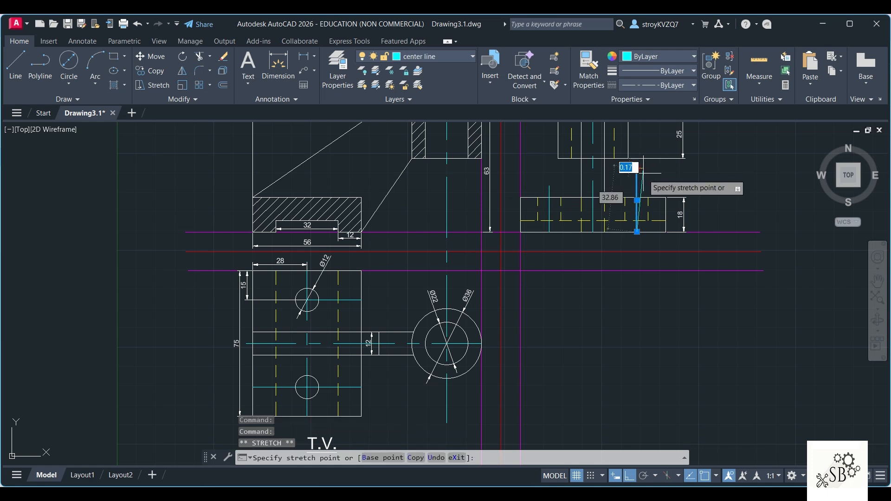
pyautogui.press('Escape')
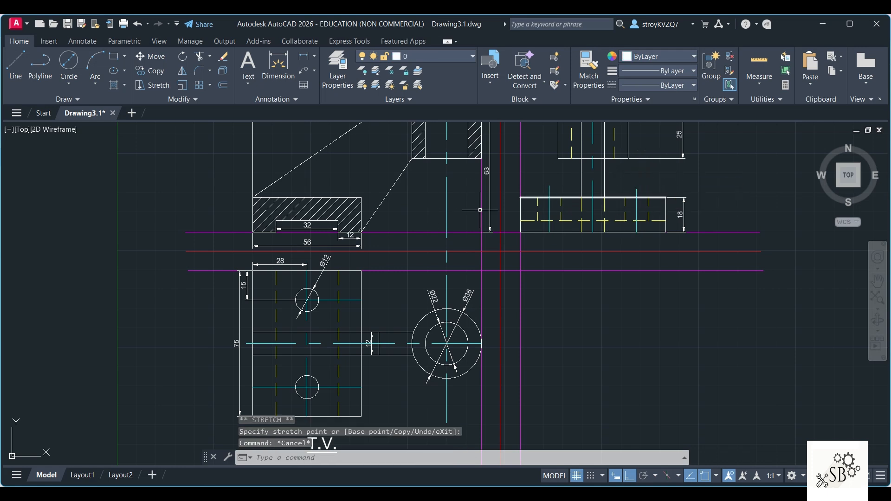
# Step: Shorten the boss's vertical centre line so its lower end sits just below the circles in the top view
pyautogui.scroll(-5, 468, 315)
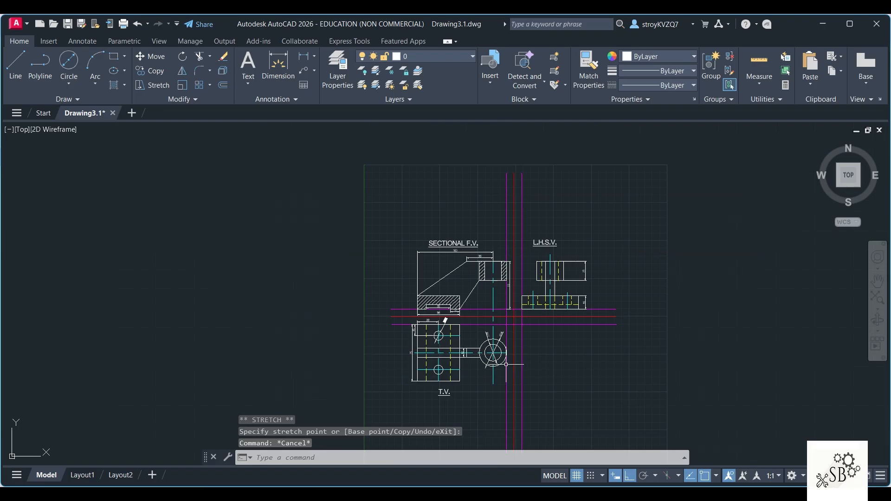
pyautogui.scroll(3, 492, 376)
pyautogui.click(493, 377)
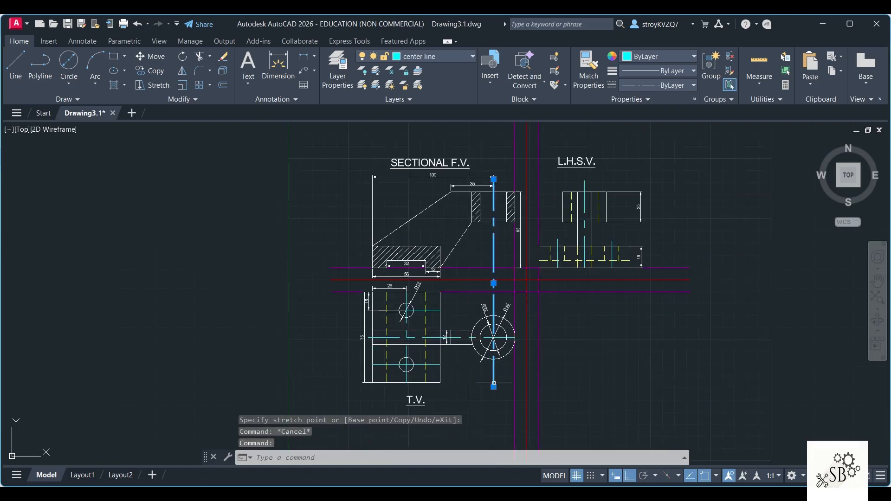
pyautogui.click(493, 387)
pyautogui.press('Escape')
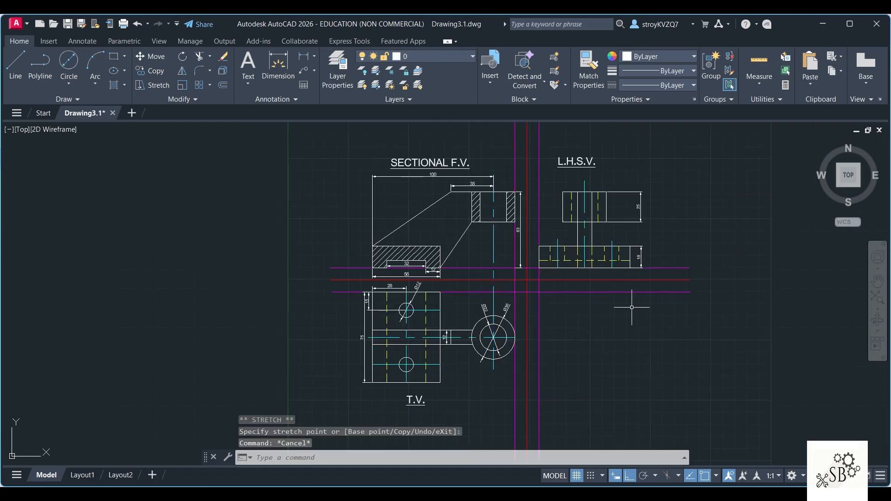
pyautogui.moveTo(617, 346); pyautogui.dragTo(533, 332, button='middle')
pyautogui.scroll(2, 537, 313)
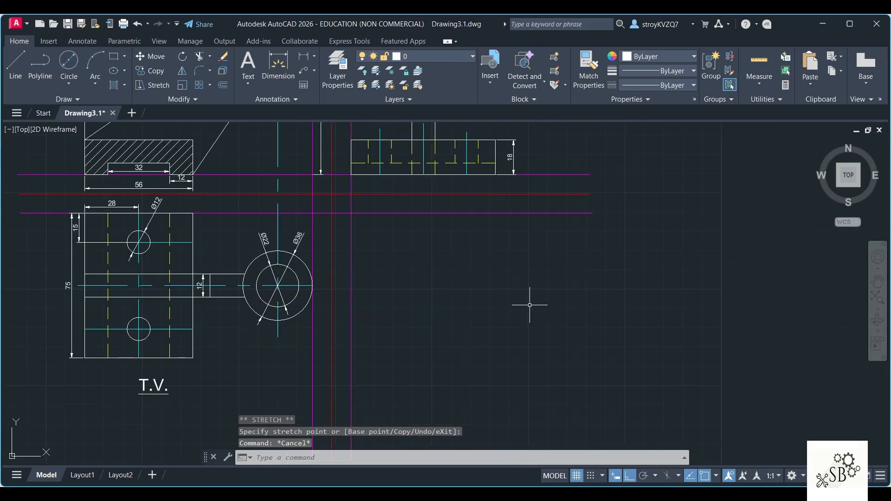
pyautogui.scroll(-3, 580, 329)
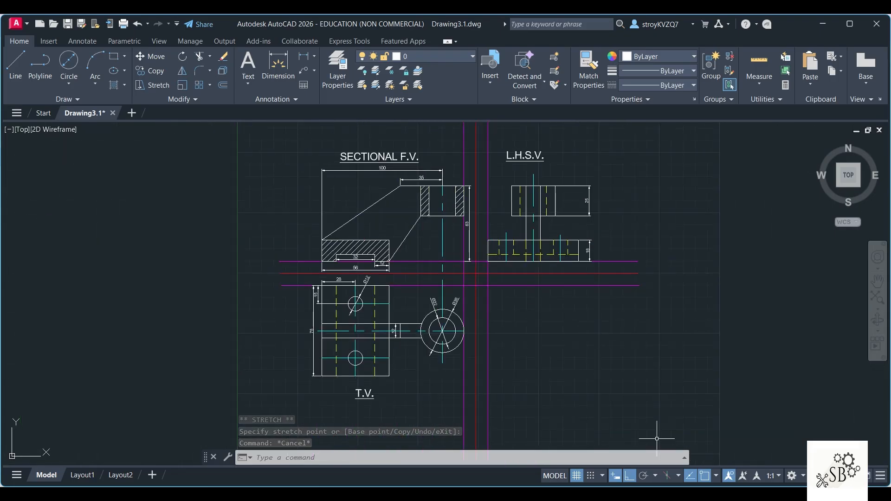